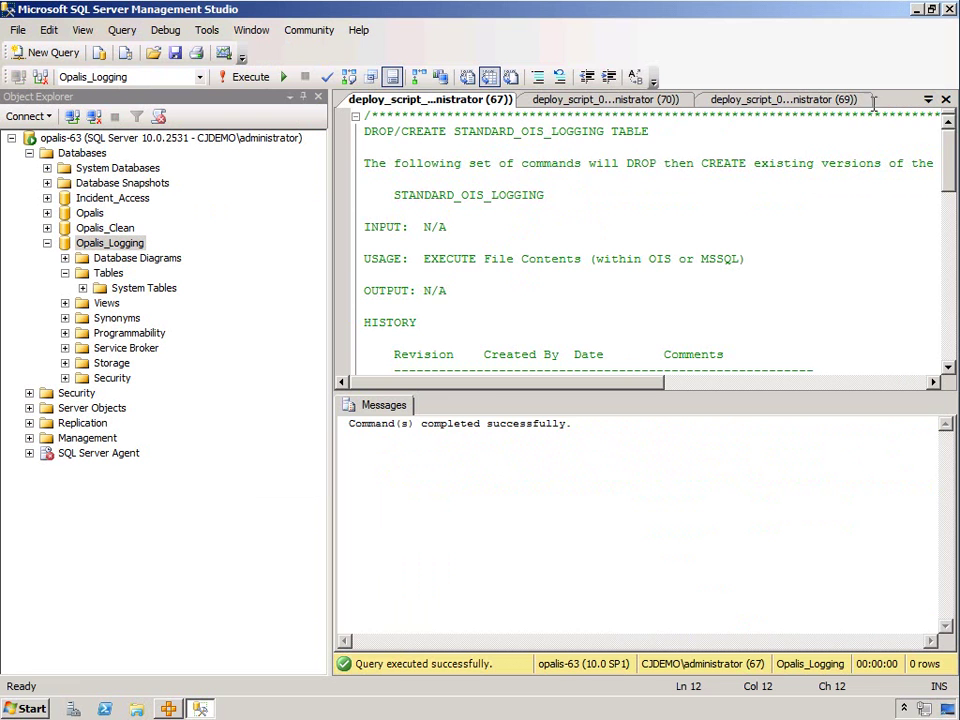
- Run the STANDARD_OIS_LOGGING Insert, Update and Select procedure scripts against Opalis_Logging, closing each deployment script once finished
left_click(945, 99)
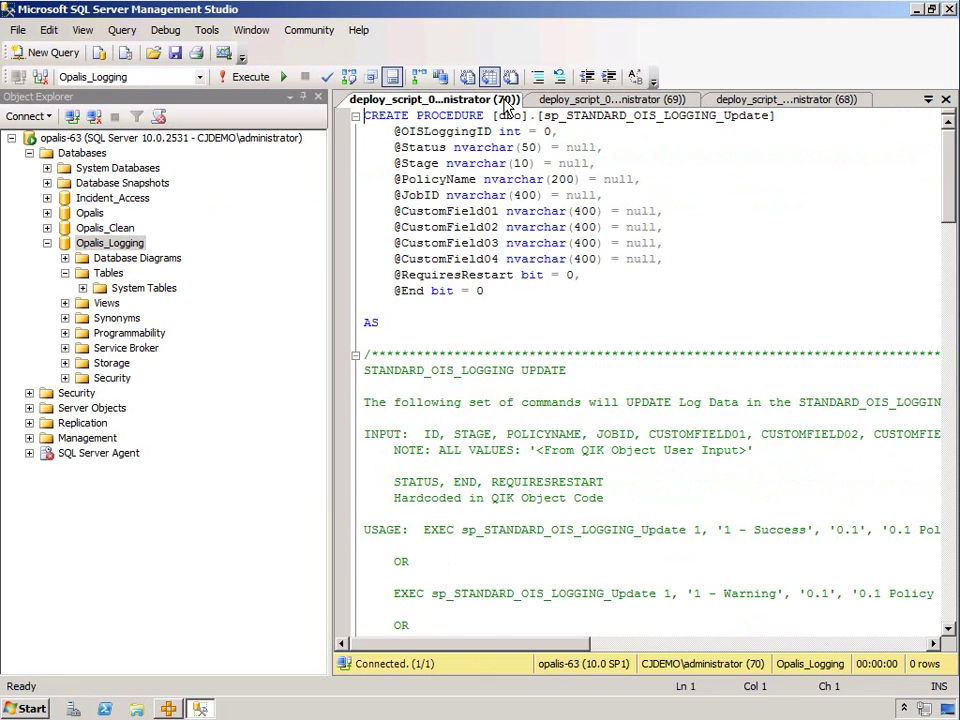
left_click(640, 100)
left_click(945, 99)
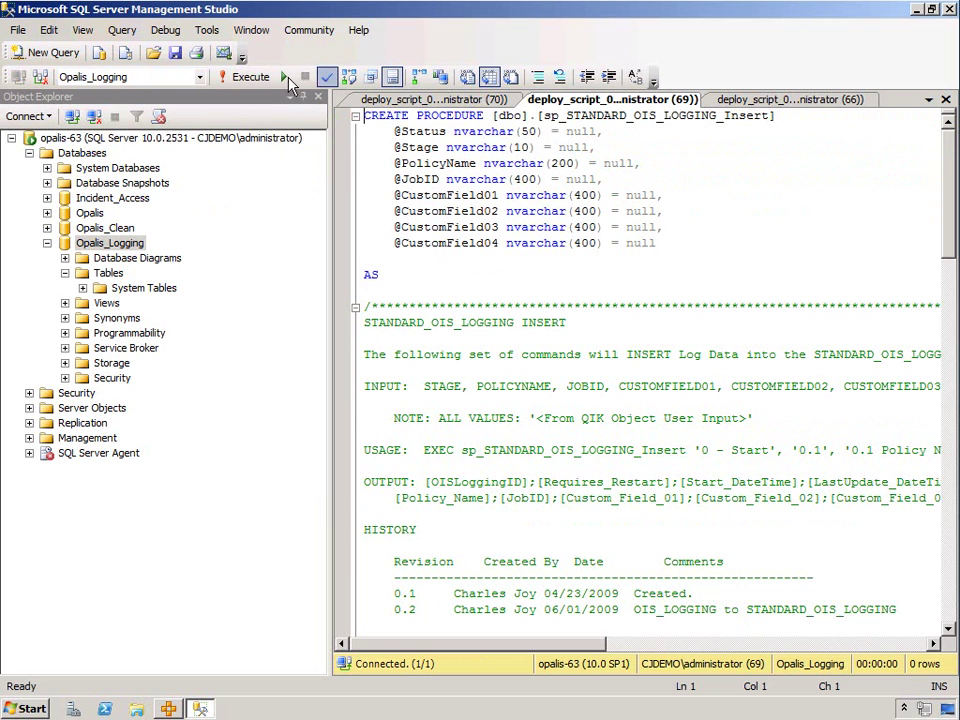
left_click(945, 99)
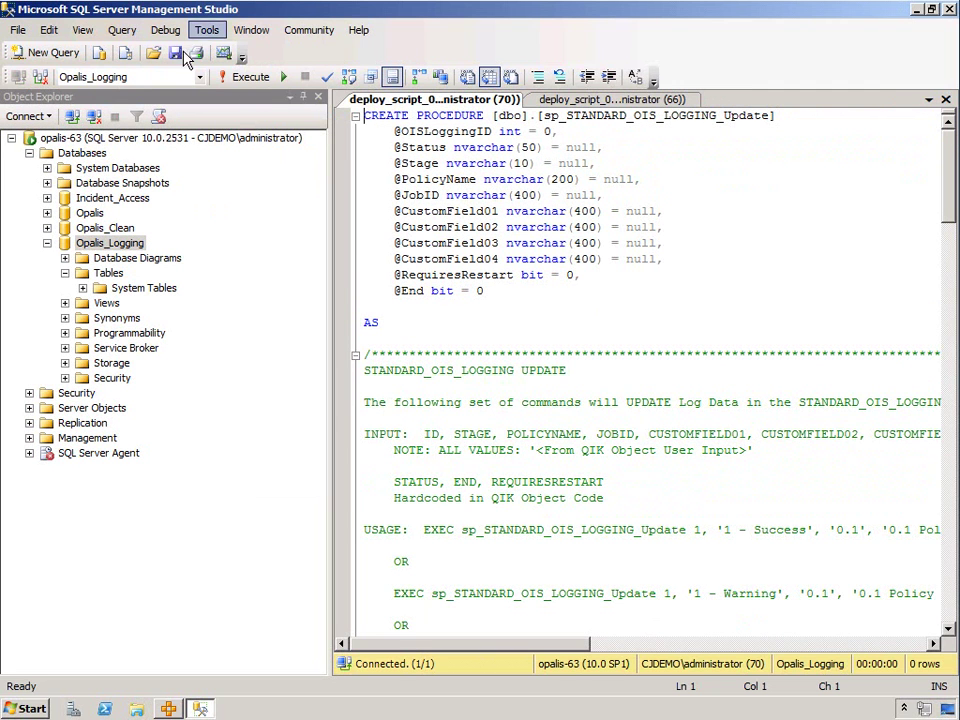
left_click(246, 77)
left_click(945, 99)
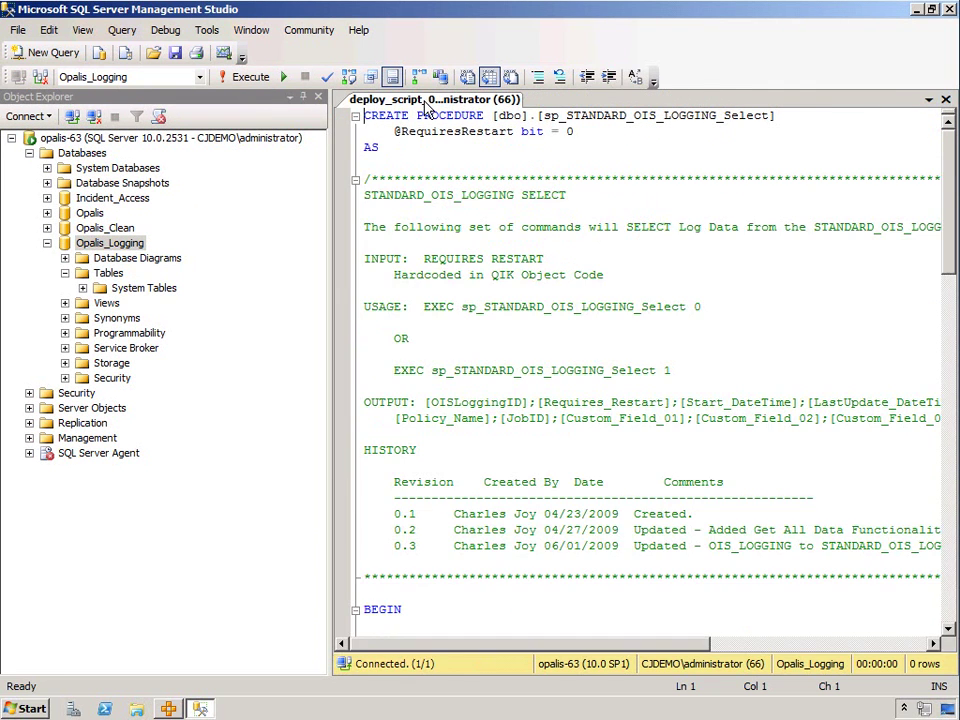
left_click(248, 77)
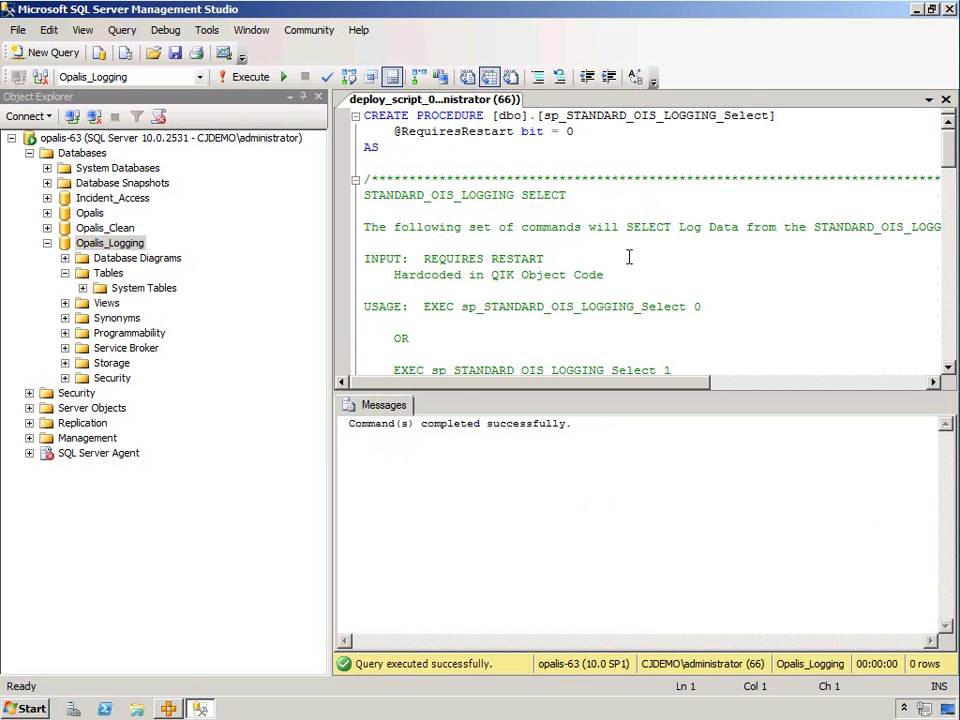
left_click(945, 100)
- Refresh the Opalis_Logging database and inspect the STANDARD_OIS_LOGGING table's columns and the stored procedures
right_click(82, 218)
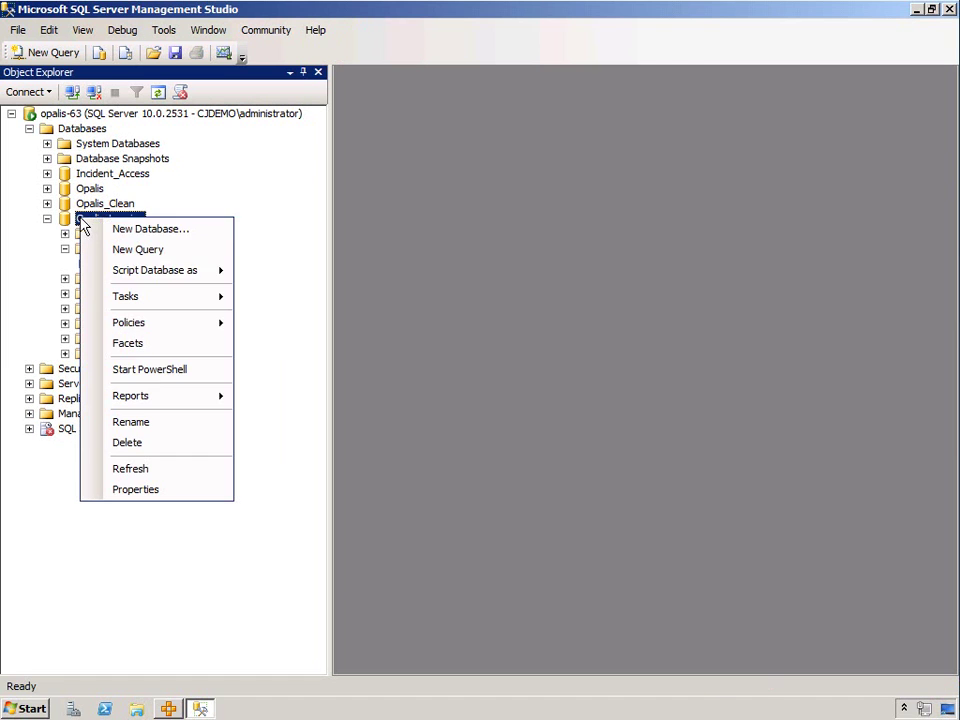
left_click(137, 472)
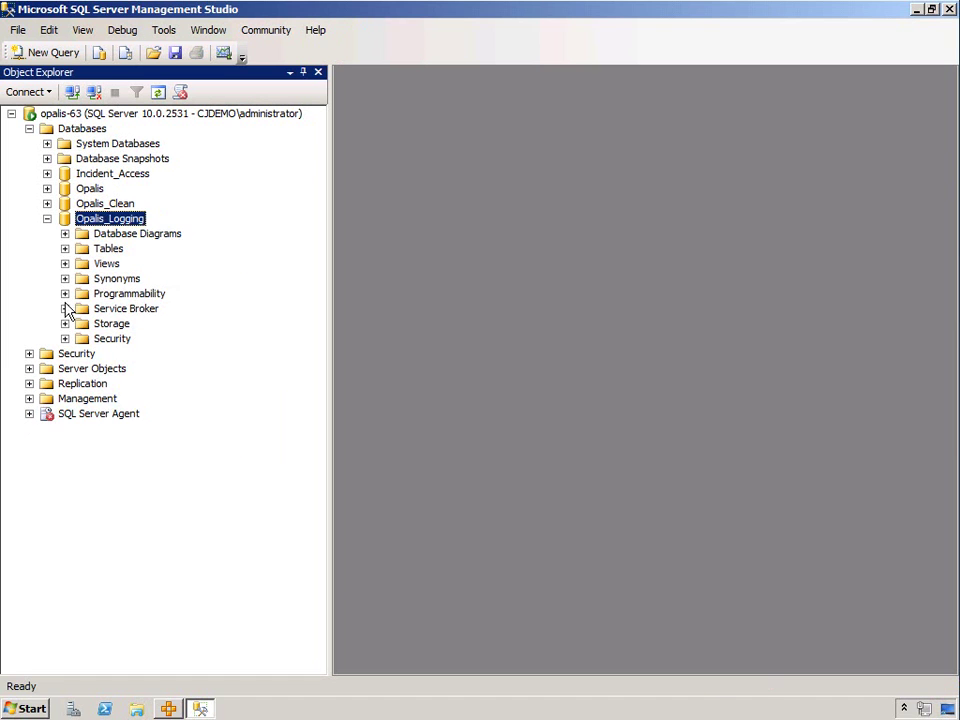
left_click(64, 248)
left_click(82, 278)
left_click(100, 293)
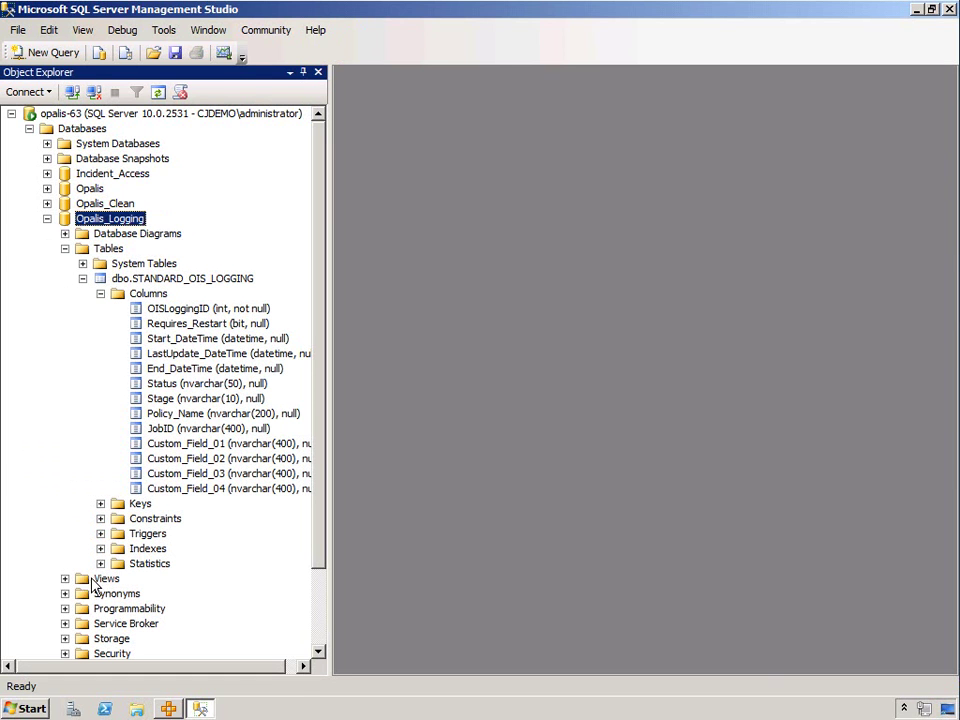
left_click(64, 608)
left_click(82, 533)
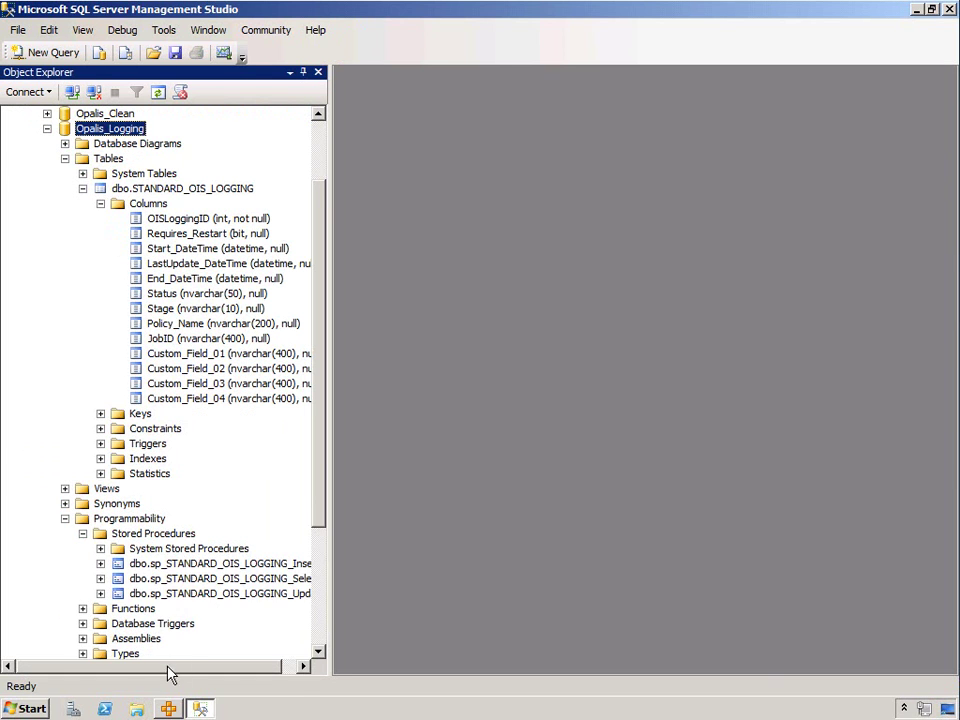
left_click_drag(167, 671, 236, 671)
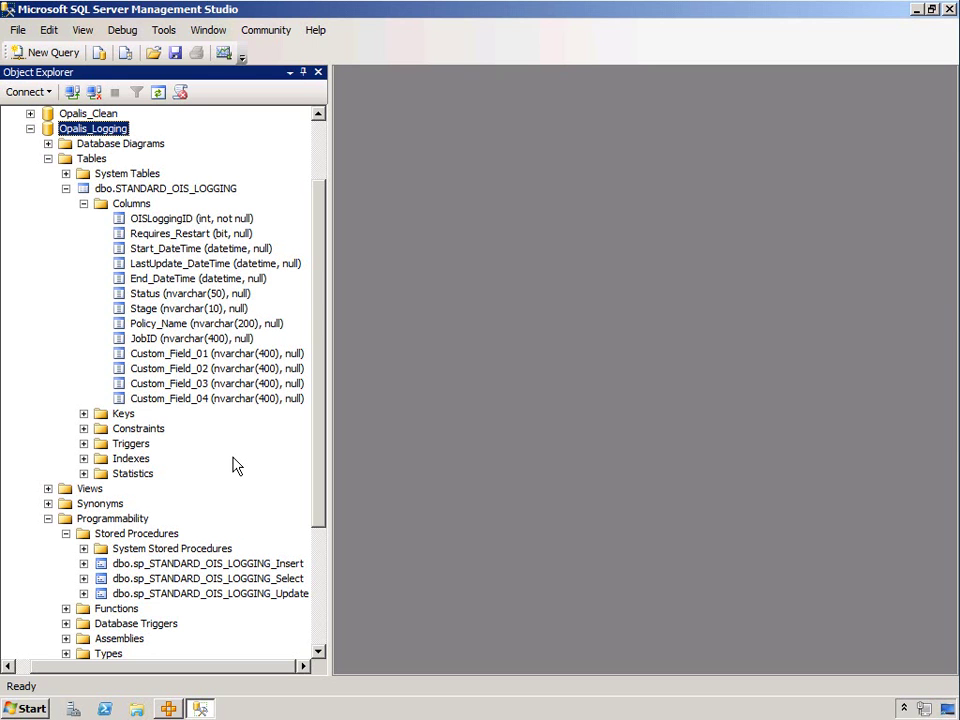
- Query the rows of the dbo.STANDARD_OIS_LOGGING table and return to Opalis Integration Server
right_click(136, 189)
left_click(202, 245)
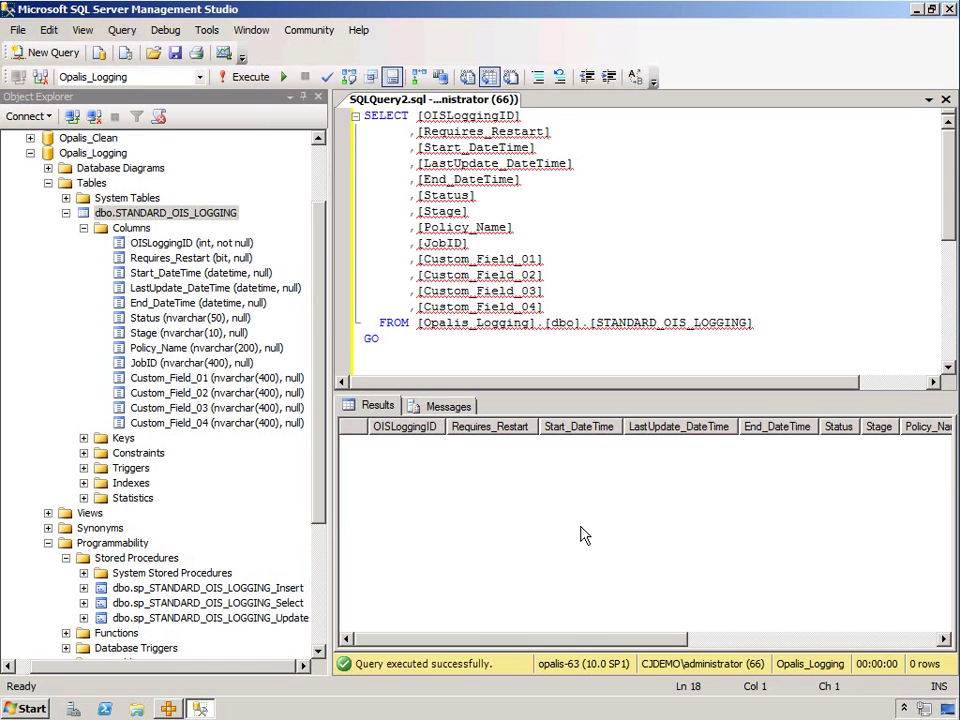
left_click(915, 10)
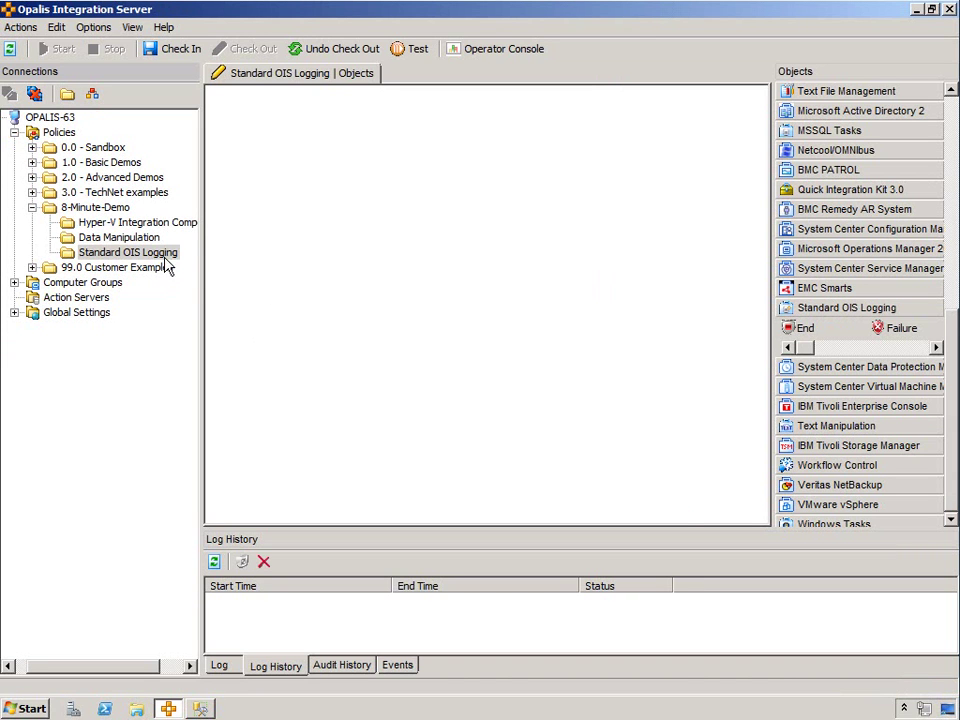
- Add a Standard OIS Logging configuration named "Standard OIS Logging Demo" with the type Standard OIS Logging Settings
left_click(94, 28)
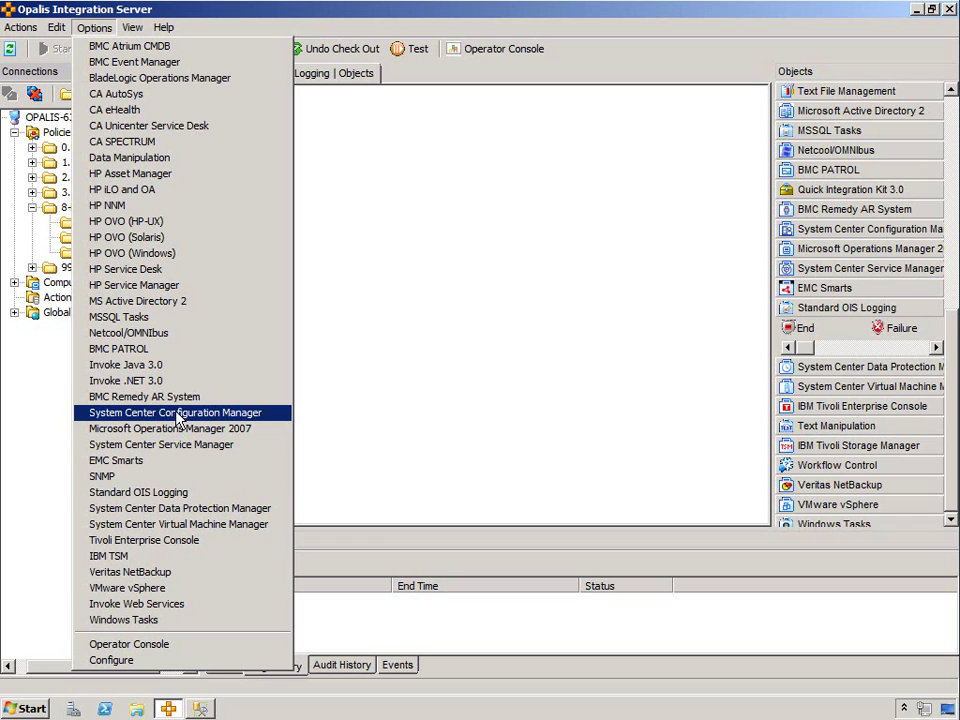
left_click(141, 492)
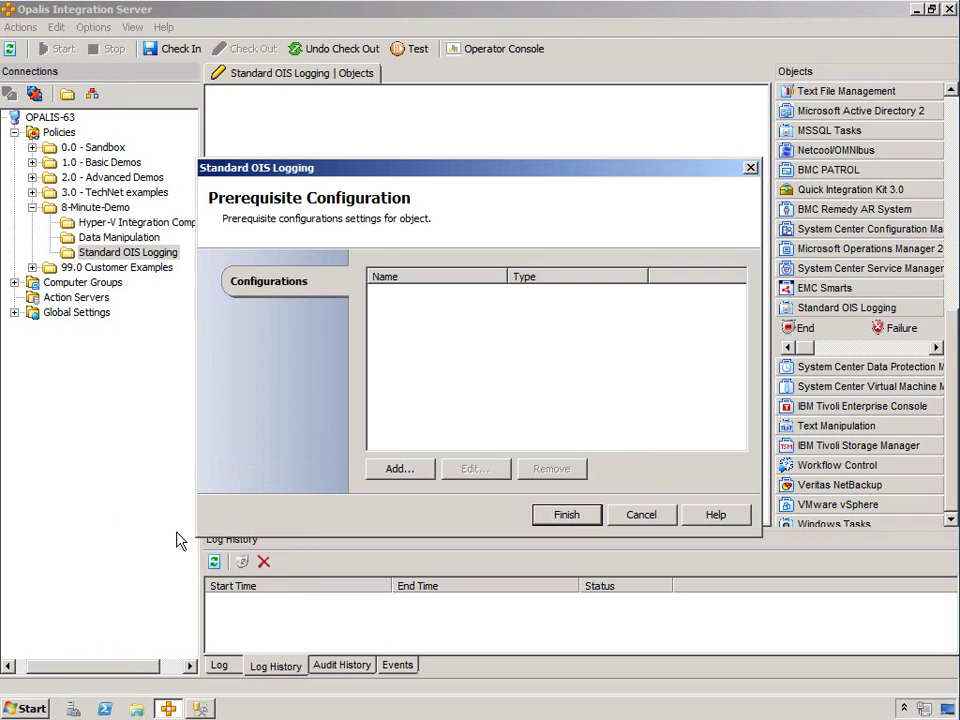
left_click(396, 470)
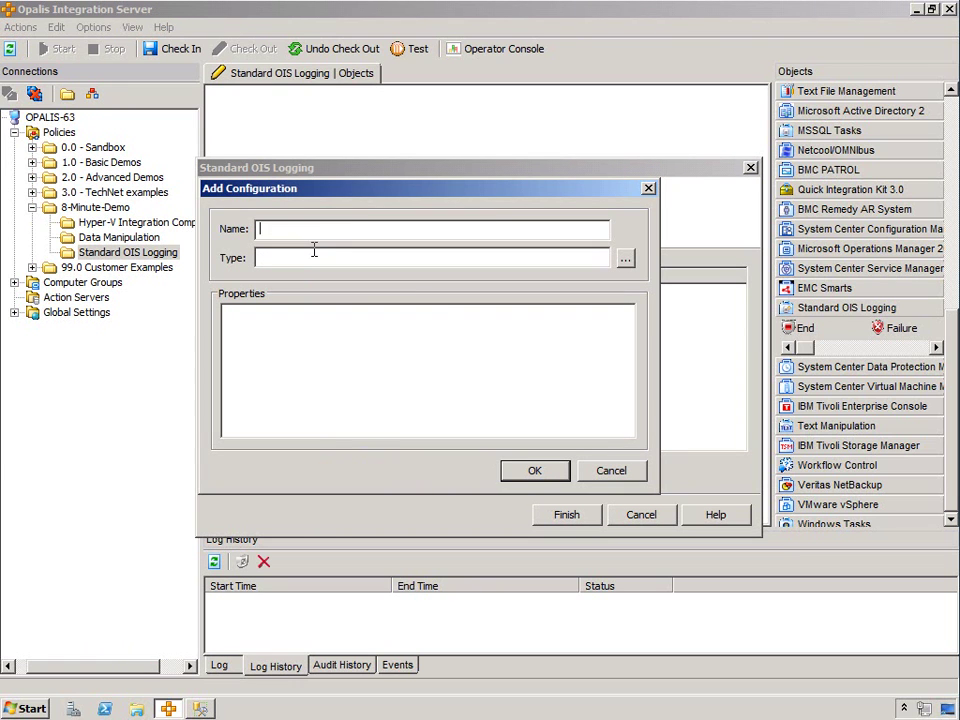
type("andard OIS Logging Demo")
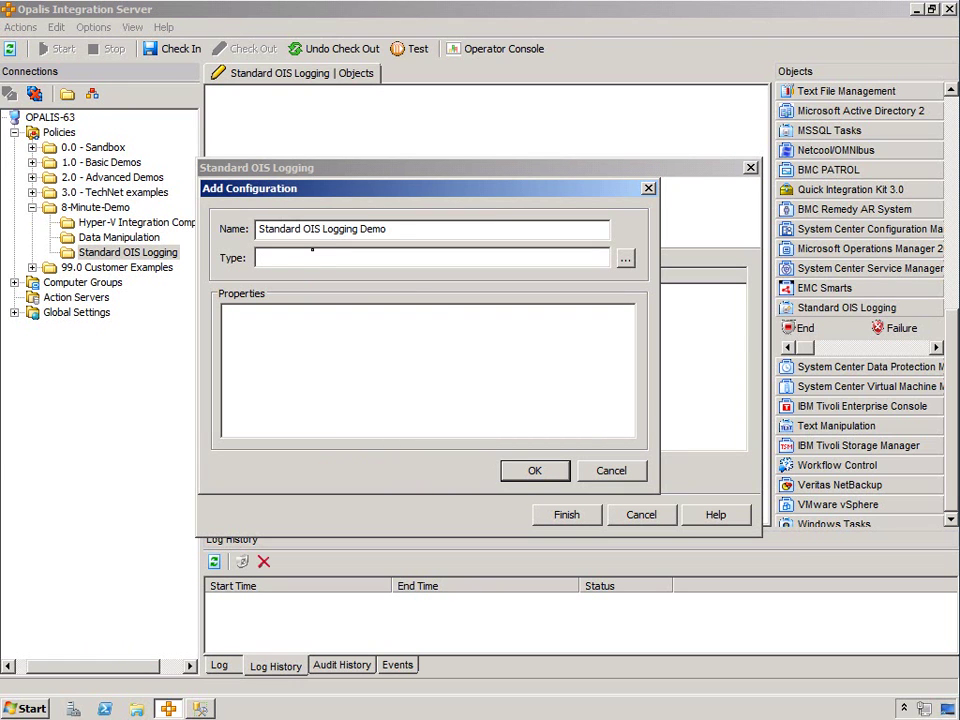
left_click(626, 259)
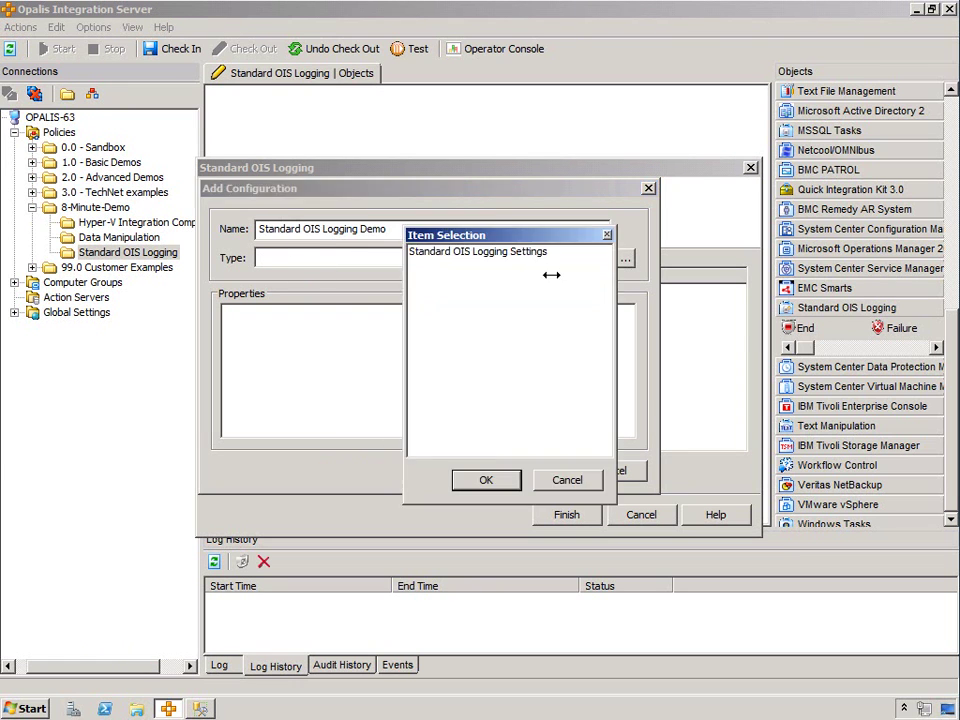
left_click(511, 253)
double_click(511, 253)
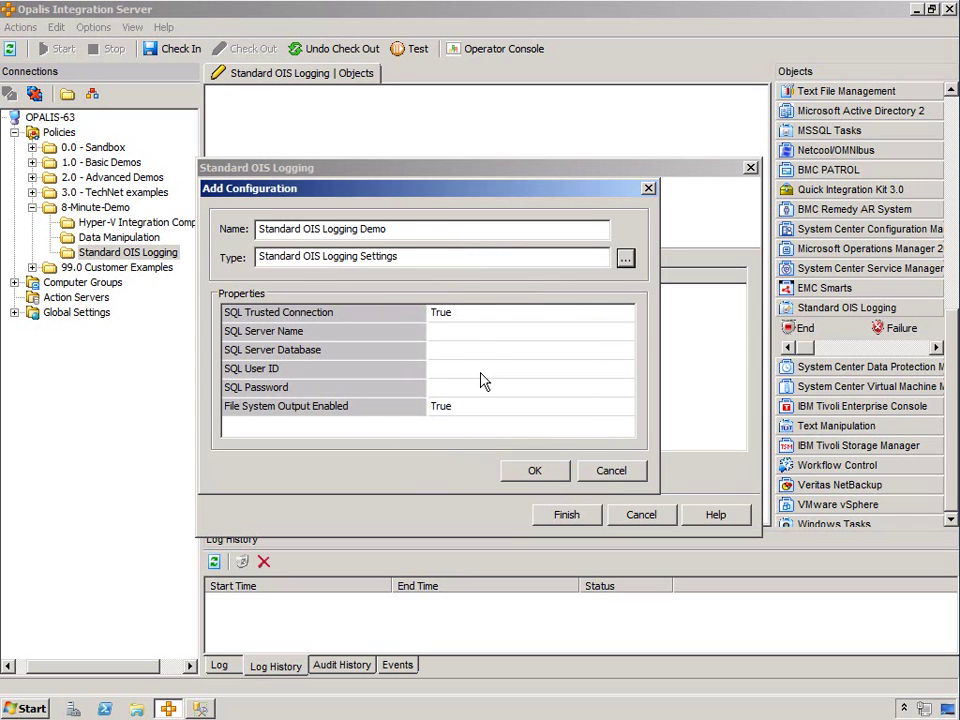
- Set the configuration's SQL Server Name to OPALIS-63 and its SQL Server Database to Opalis_Logging
left_click(461, 333)
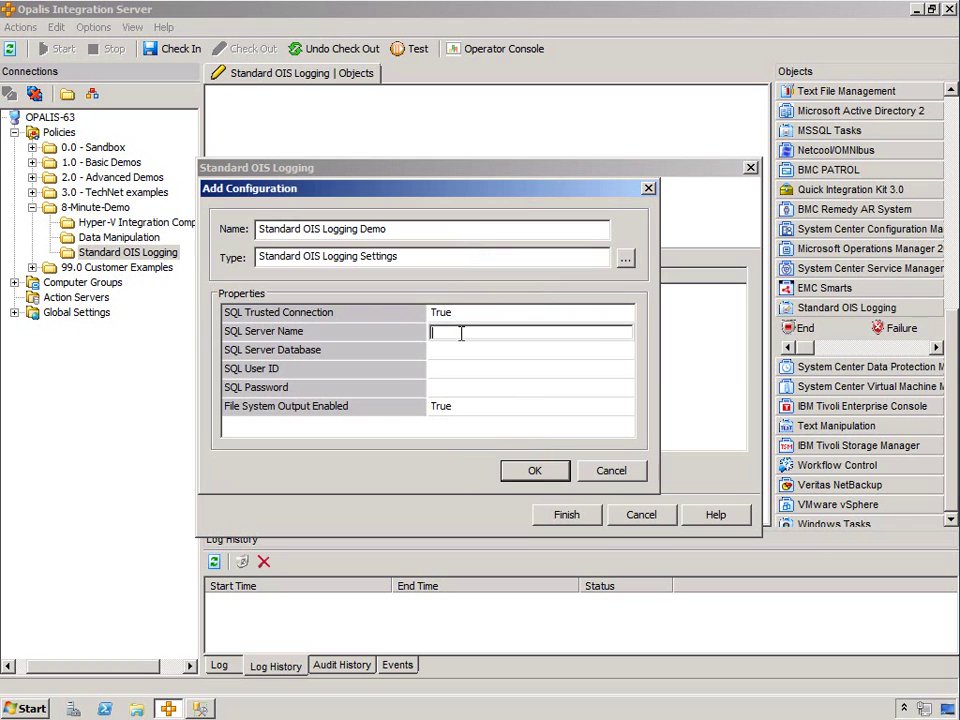
type("OPALIS-63")
key("Tab")
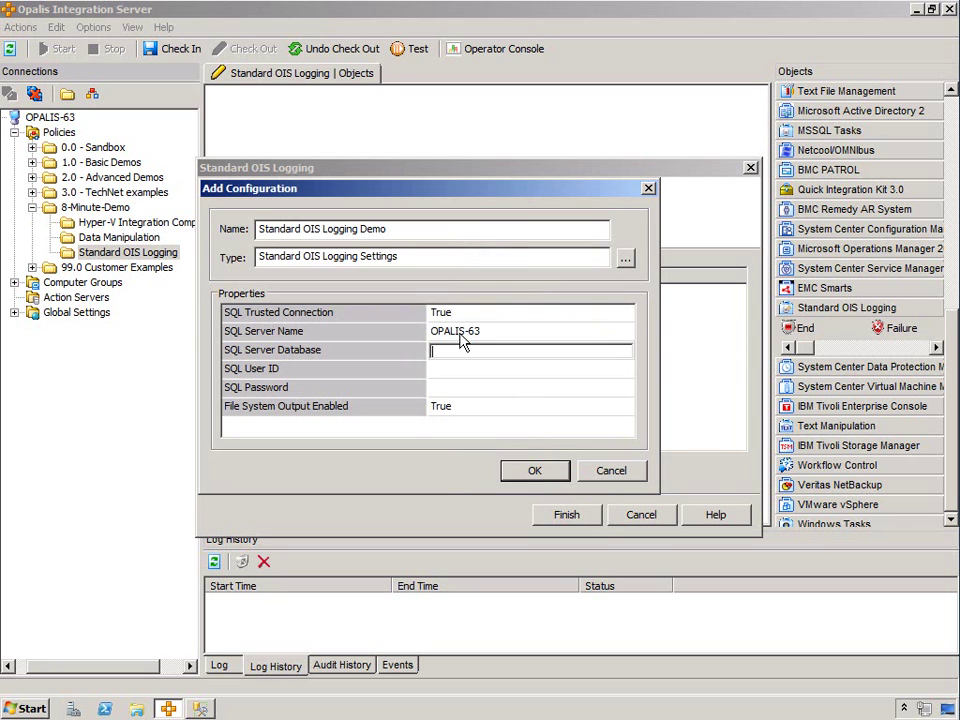
left_click(200, 708)
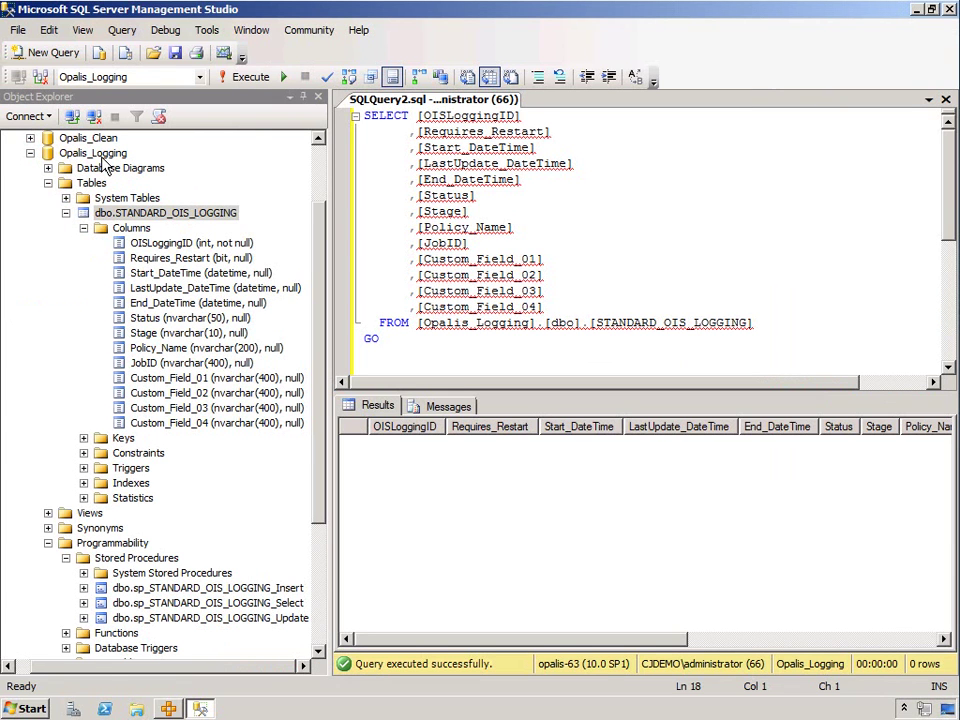
key("alt+Tab")
type("Opalis_Logging")
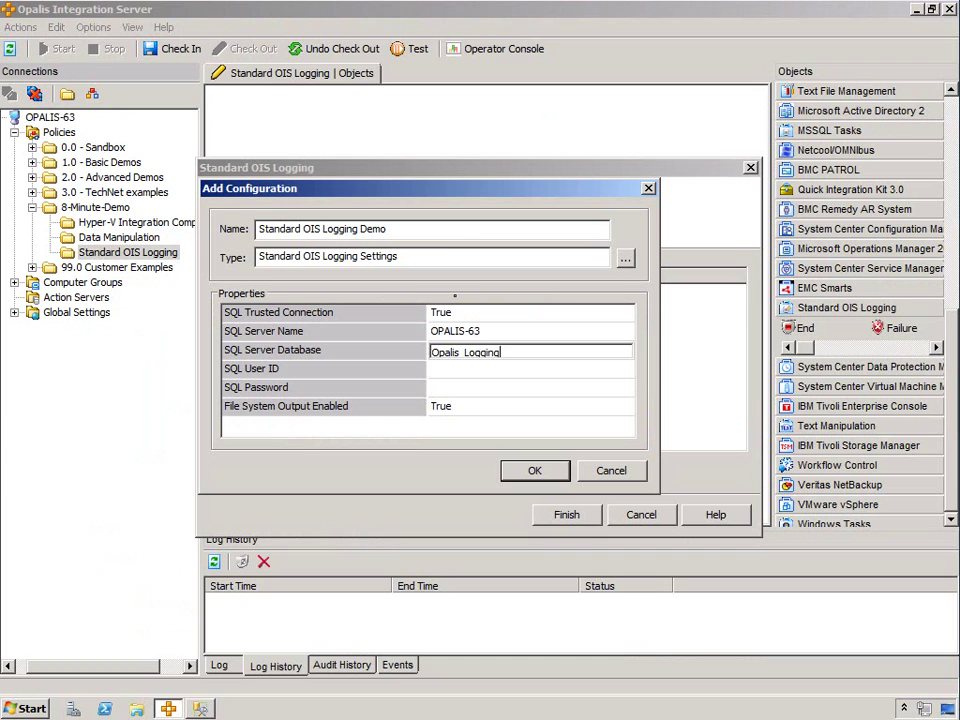
key("Tab")
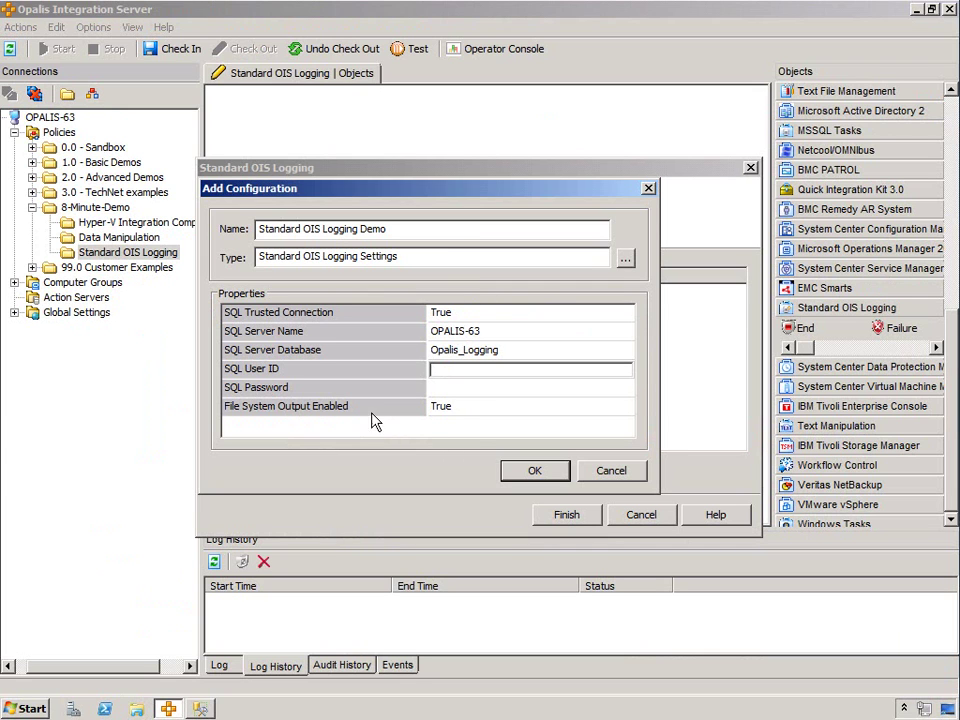
- Set File System Output Enabled to False and save the Standard OIS Logging configuration
key("Tab")
key("Tab")
left_click(622, 409)
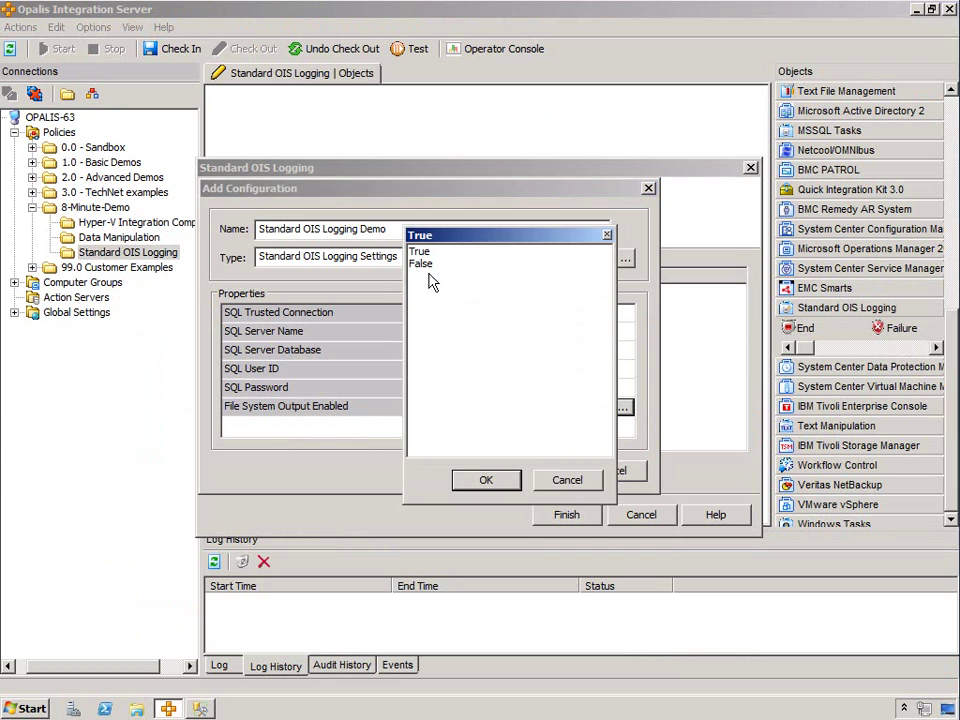
double_click(424, 264)
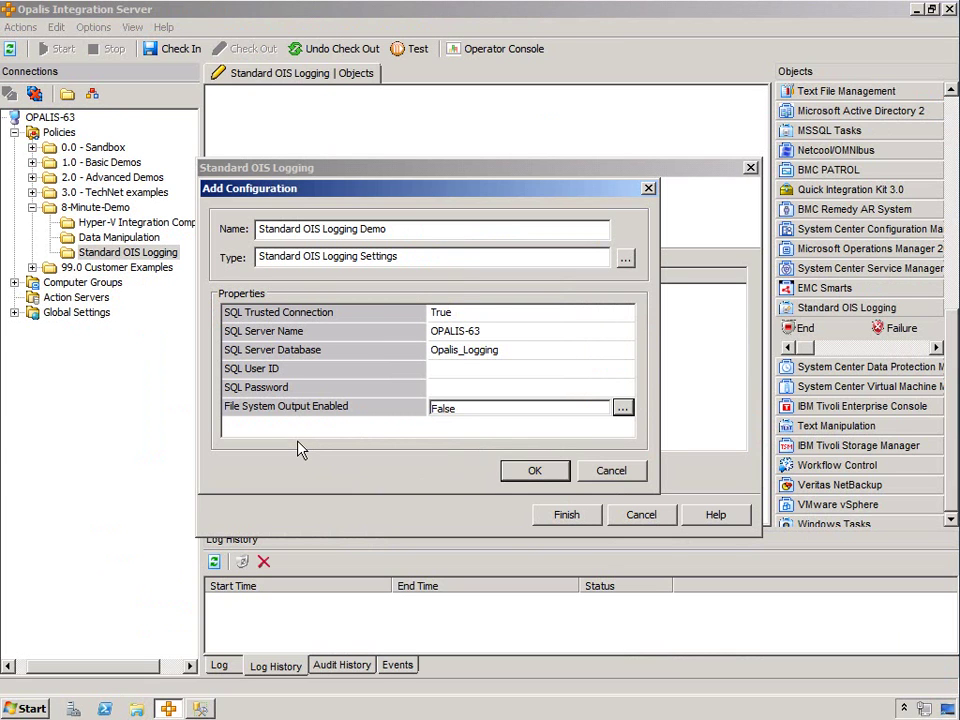
left_click(530, 476)
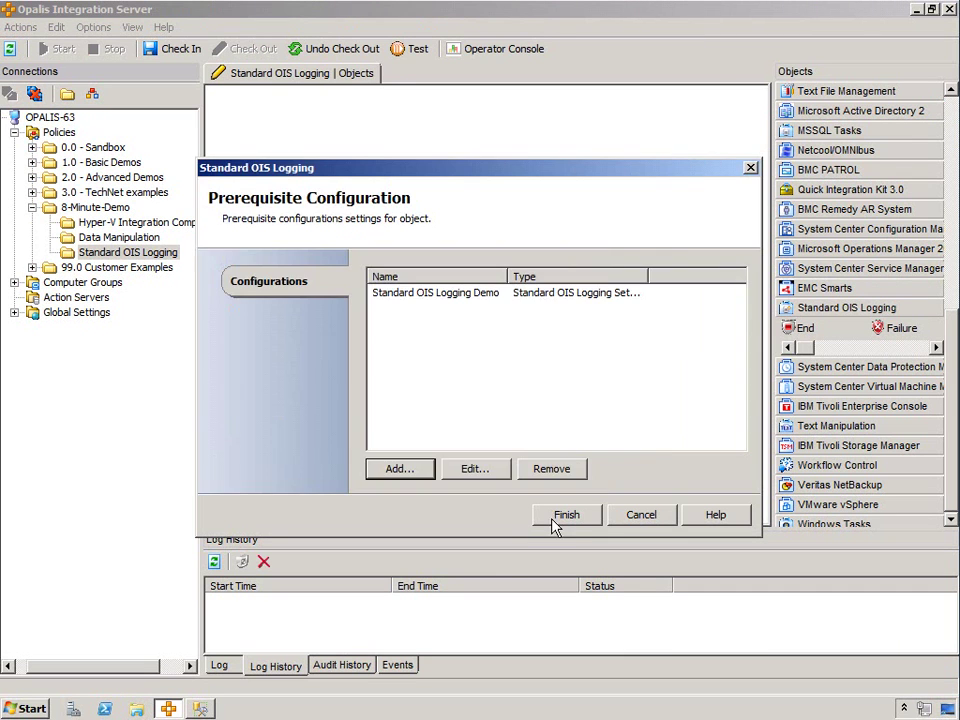
left_click(556, 516)
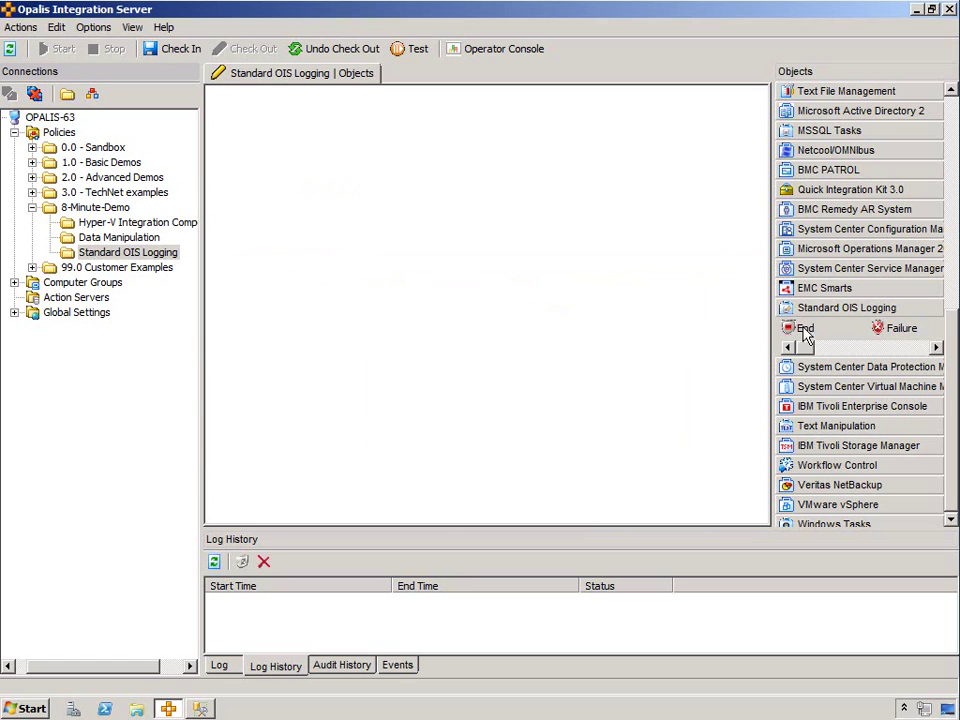
- Add a Get Log Data object to the Objects policy and assign it the Standard OIS Logging Demo configuration
left_click_drag(808, 352, 262, 168)
double_click(262, 180)
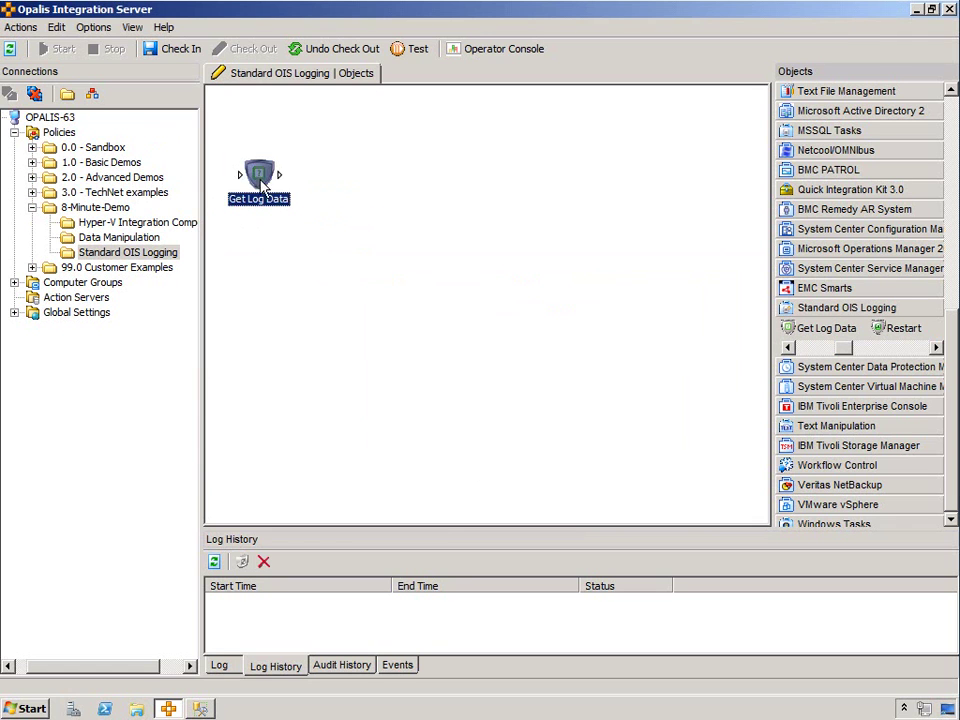
left_click(703, 283)
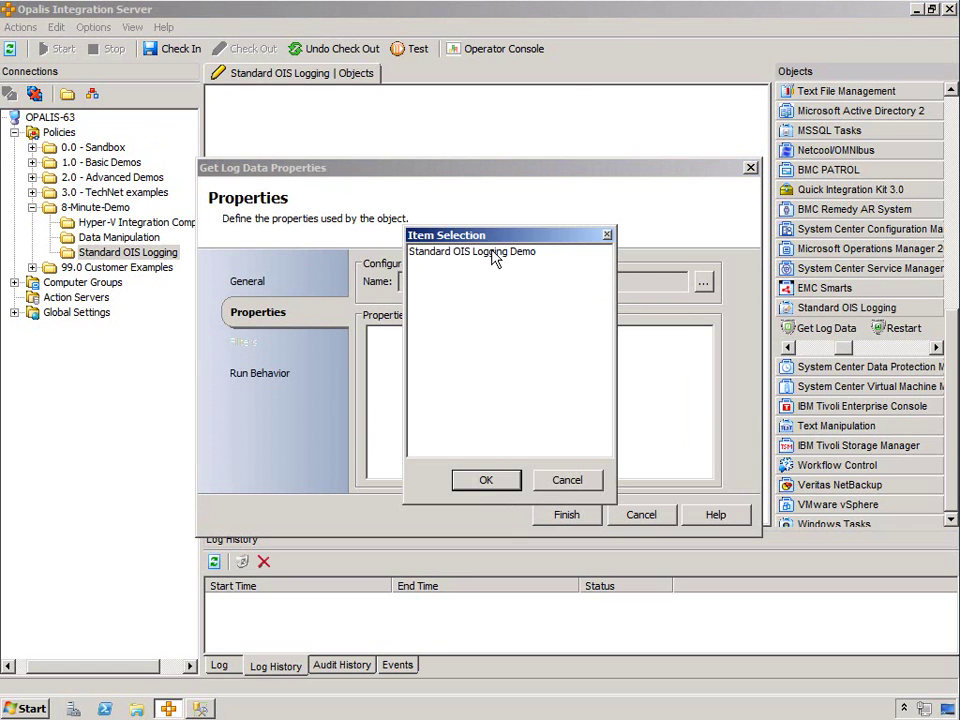
double_click(490, 254)
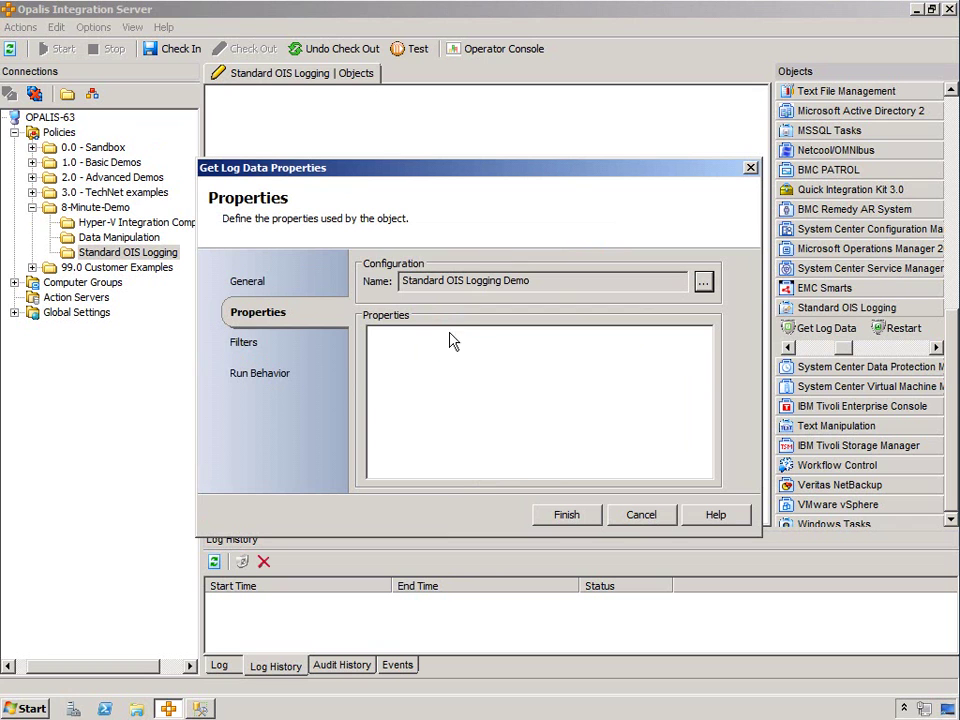
left_click(566, 514)
- Test the policy in the Policy Testing Console and examine the run details of Get Log Data
left_click(410, 50)
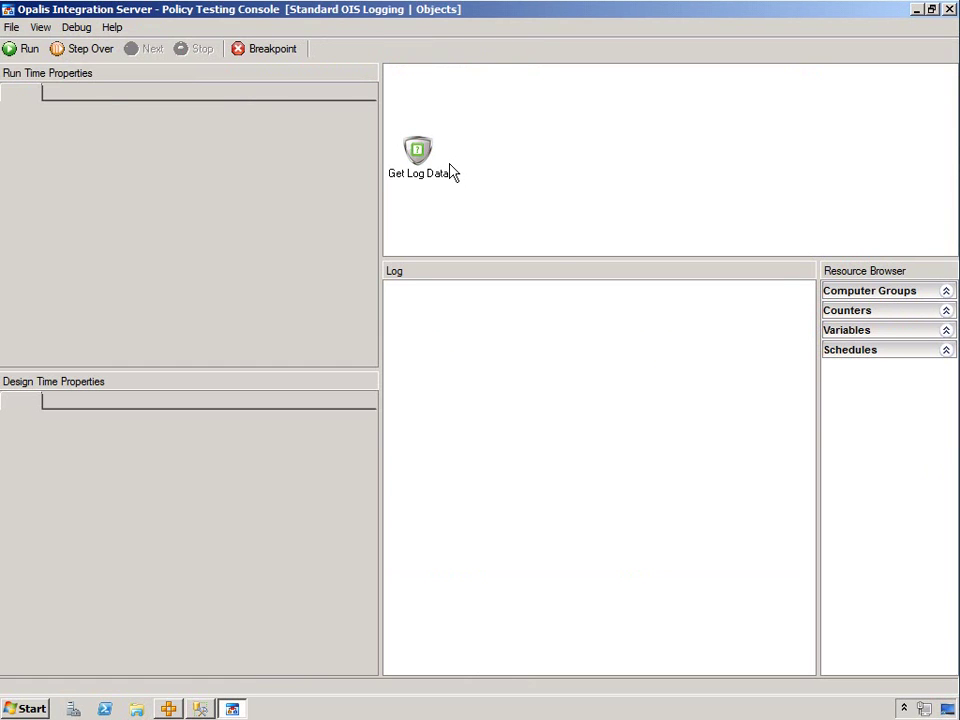
left_click(30, 47)
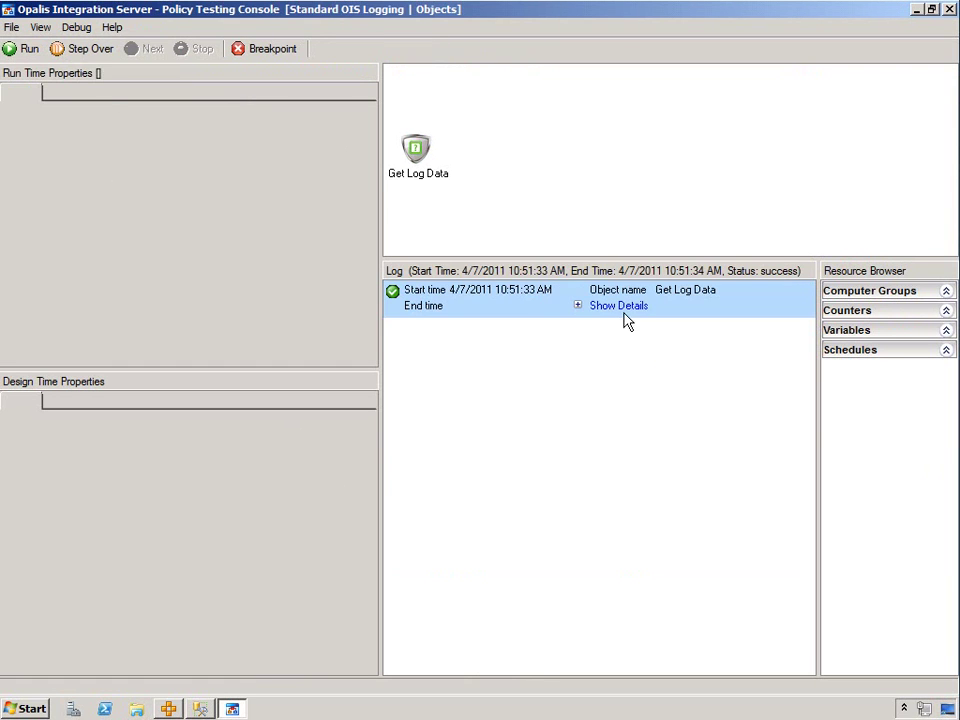
left_click(620, 306)
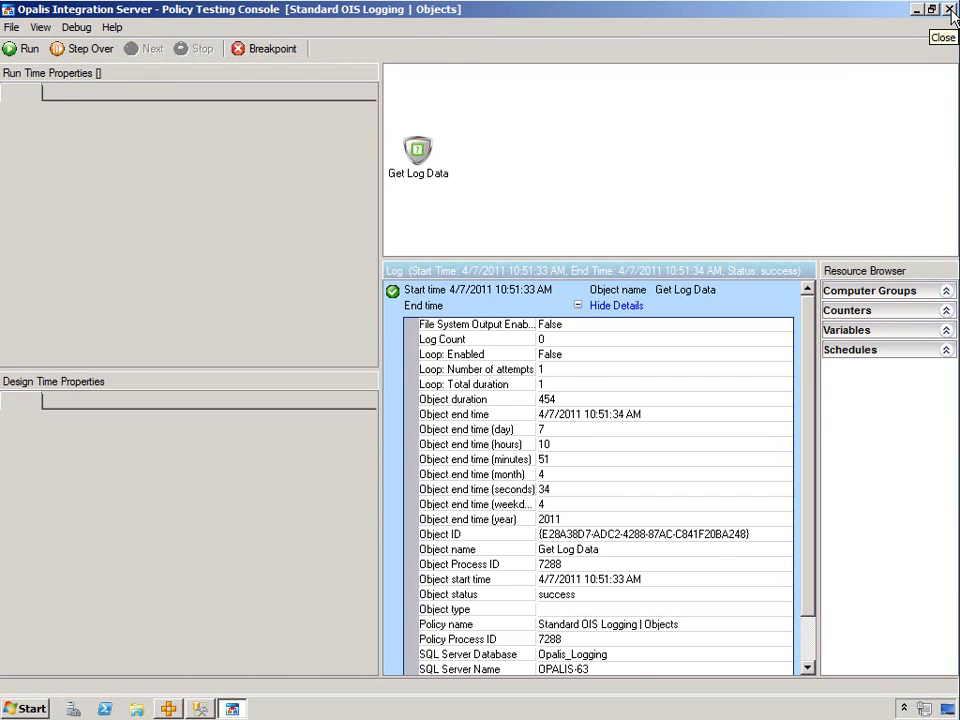
left_click(949, 10)
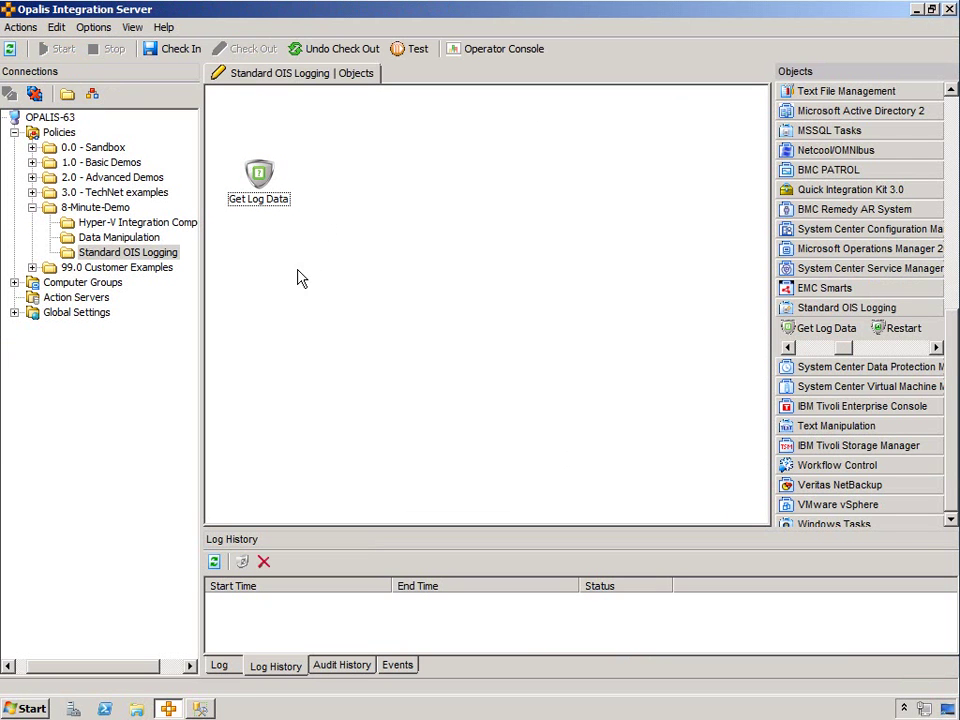
- Add an End and a Failure logging object to the Objects policy, side by side below Get Log Data
left_click(812, 349)
left_click(807, 350)
left_click_drag(800, 328, 257, 246)
left_click_drag(893, 340, 345, 250)
- Add Restart, Start, Success and Warning logging objects to the Objects policy, continuing the row after Failure
left_click(936, 347)
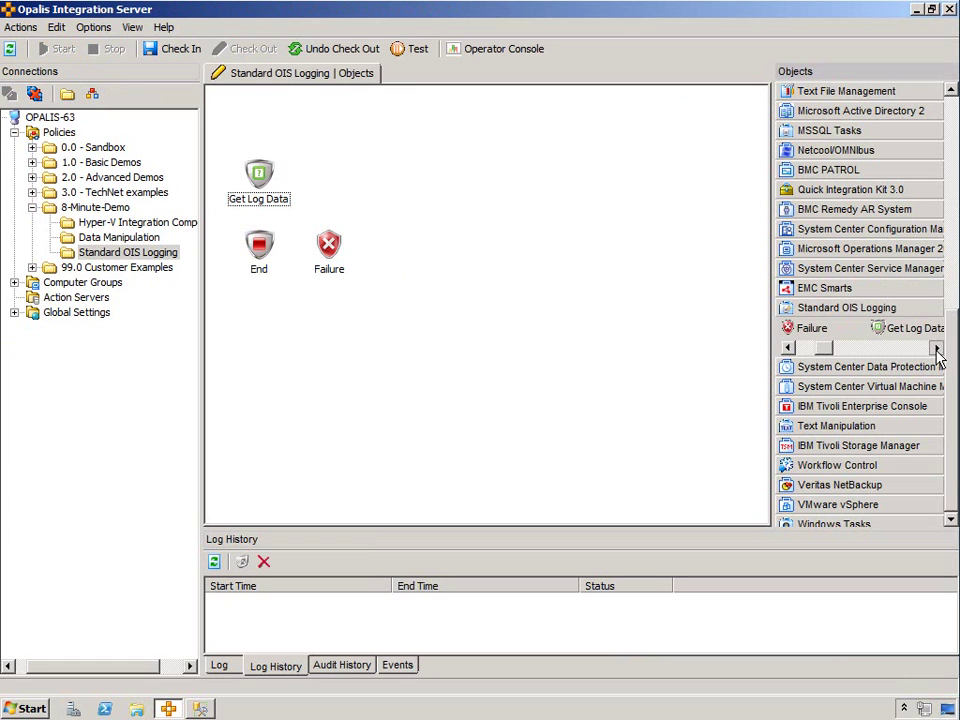
left_click(937, 349)
left_click_drag(903, 335, 470, 250)
left_click(936, 347)
left_click(936, 347)
left_click_drag(880, 328, 540, 250)
left_click(936, 347)
left_click_drag(900, 328, 610, 250)
left_click_drag(910, 347, 800, 347)
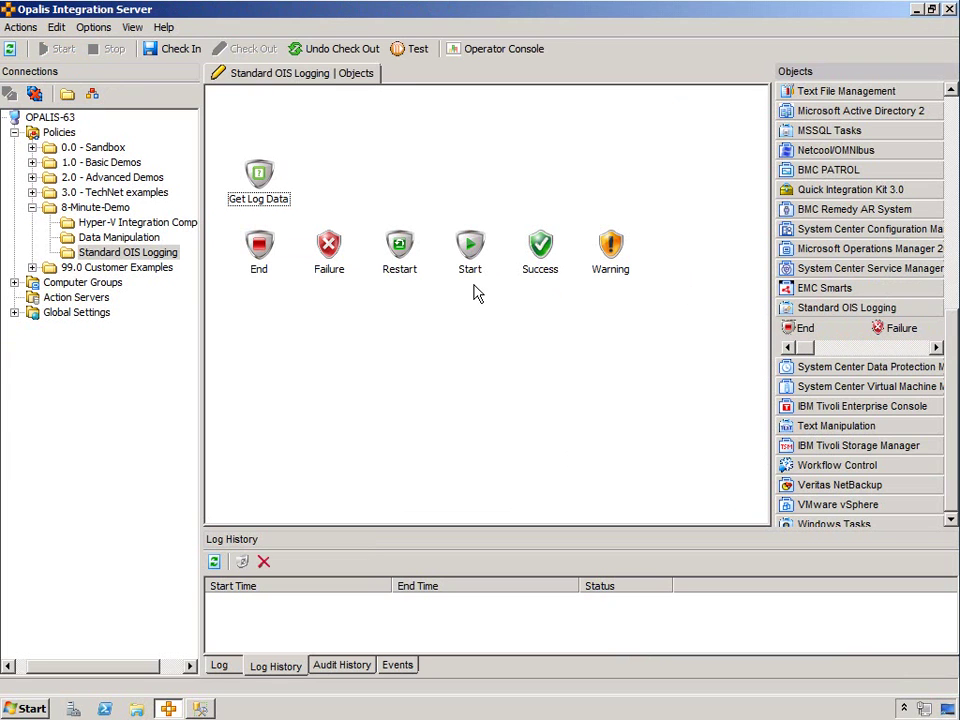
- Move Get Log Data up to the top of the policy canvas and place Restart directly beside it
left_click_drag(256, 172, 257, 112)
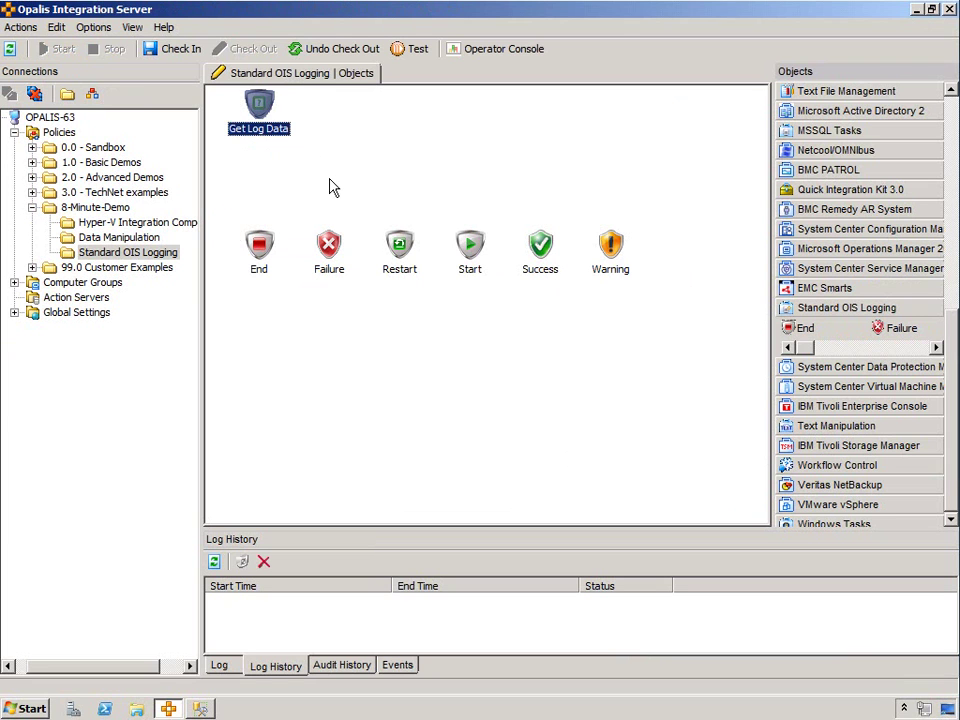
left_click(295, 162)
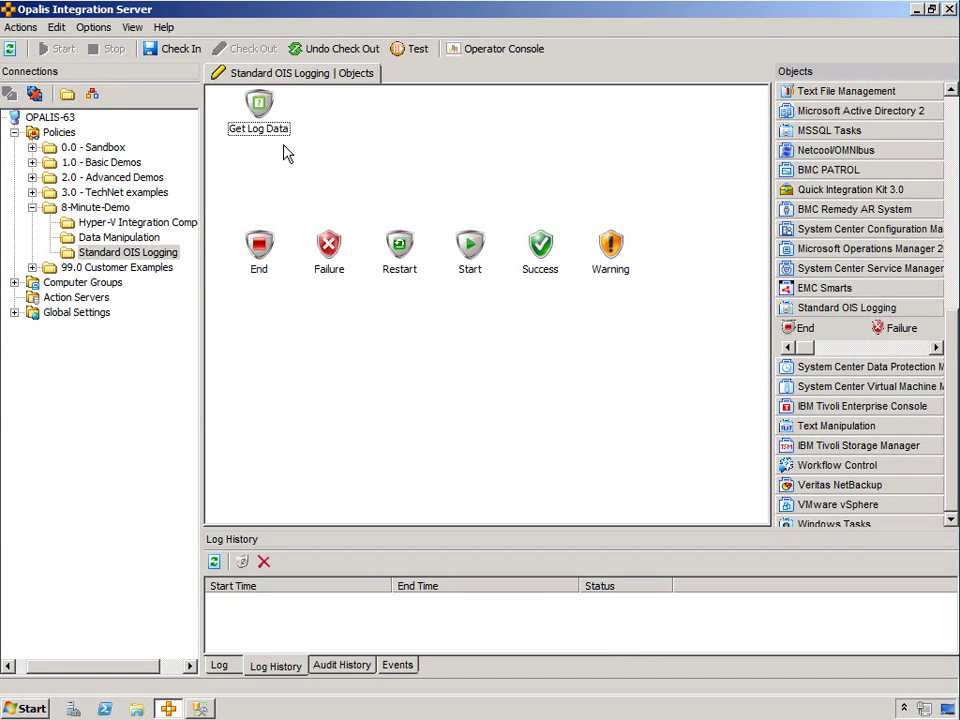
left_click_drag(399, 265, 327, 114)
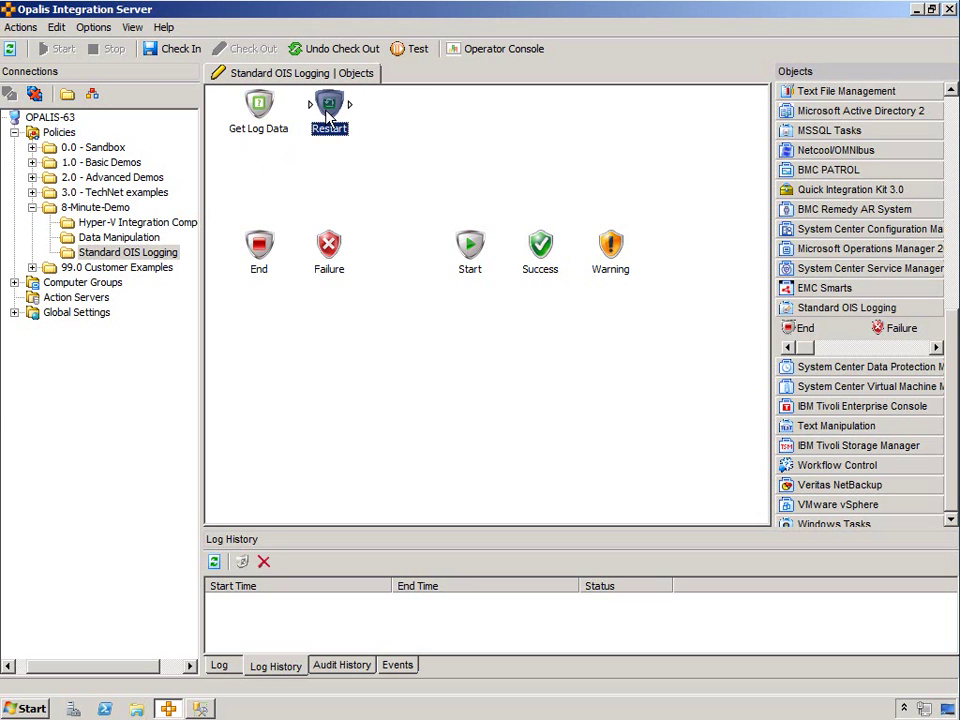
- Examine the Restart object's properties and the field names available for its filters, leaving its settings as they are
double_click(328, 110)
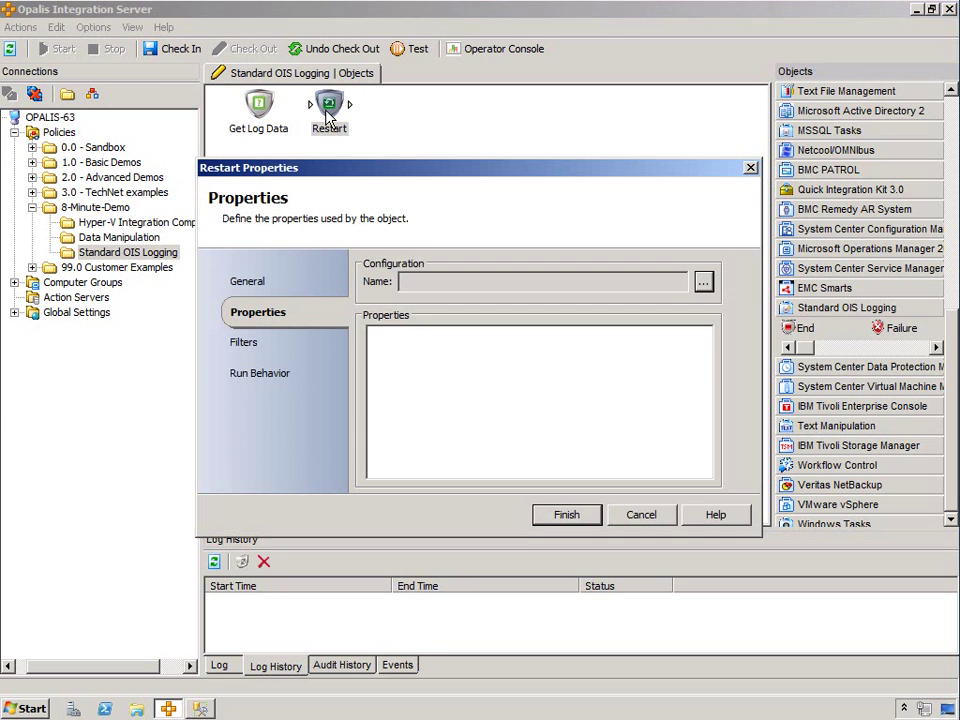
left_click(704, 282)
left_click(246, 342)
left_click(679, 281)
left_click(516, 310)
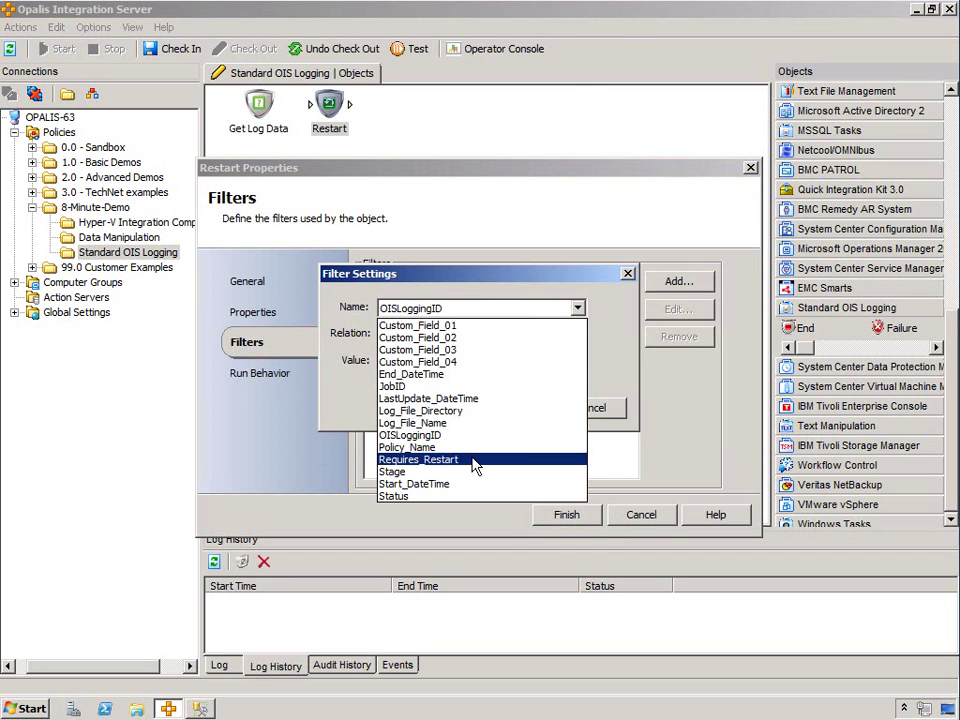
left_click(596, 408)
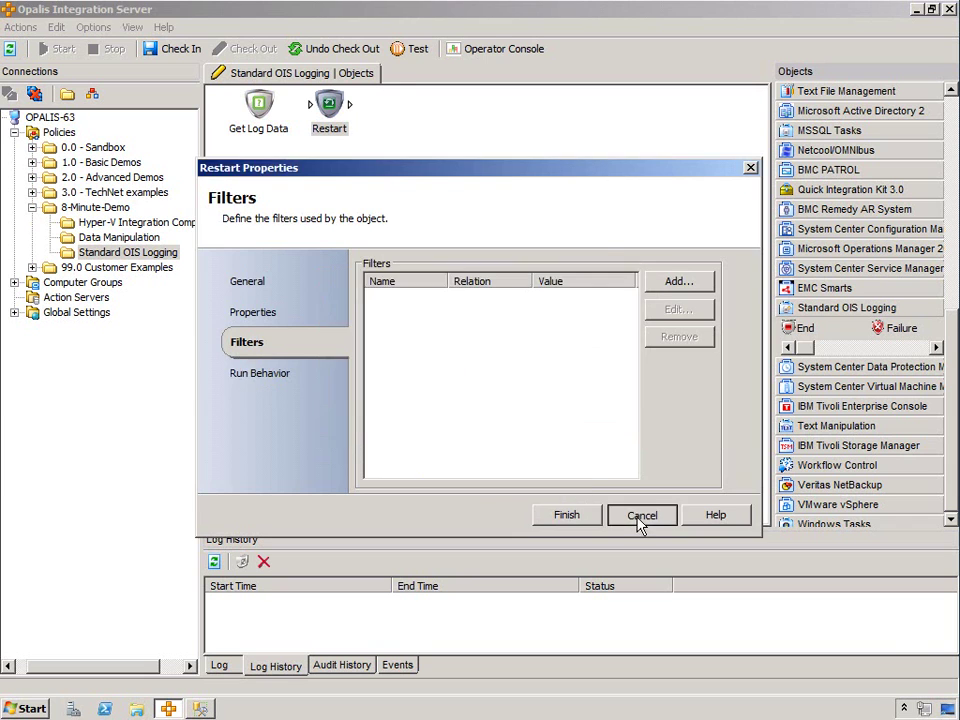
left_click(641, 514)
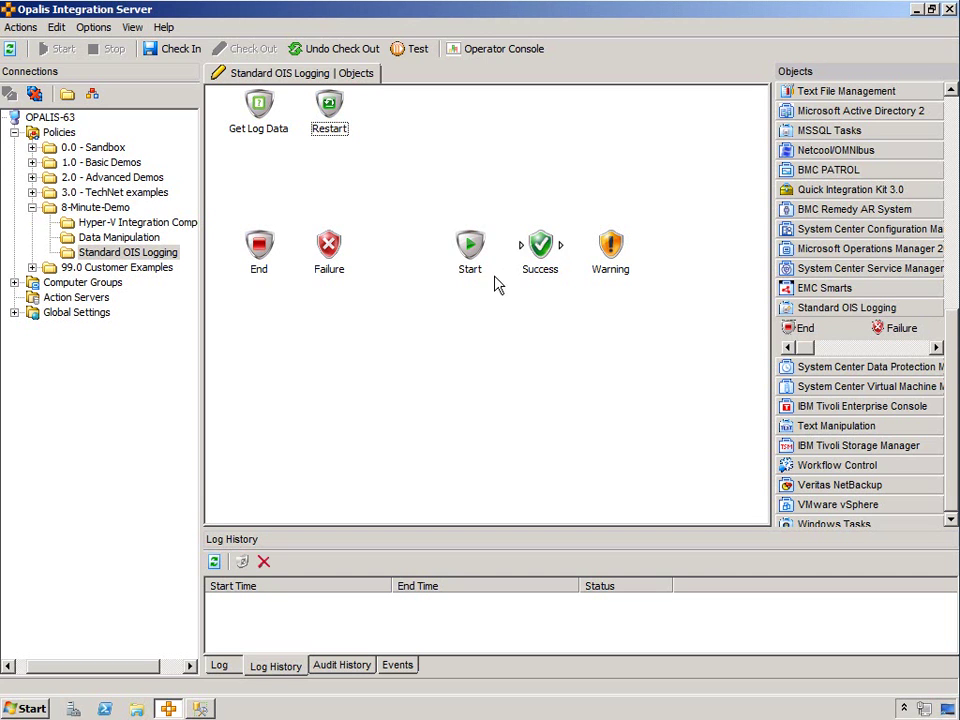
- Arrange Start, Success, Warning, Failure and End in that order in a row directly beneath Get Log Data
mouse_move(267, 257)
left_click_drag(478, 262, 250, 185)
left_click_drag(540, 248, 329, 180)
left_click_drag(611, 265, 399, 180)
left_click_drag(329, 248, 450, 180)
left_click_drag(265, 245, 555, 170)
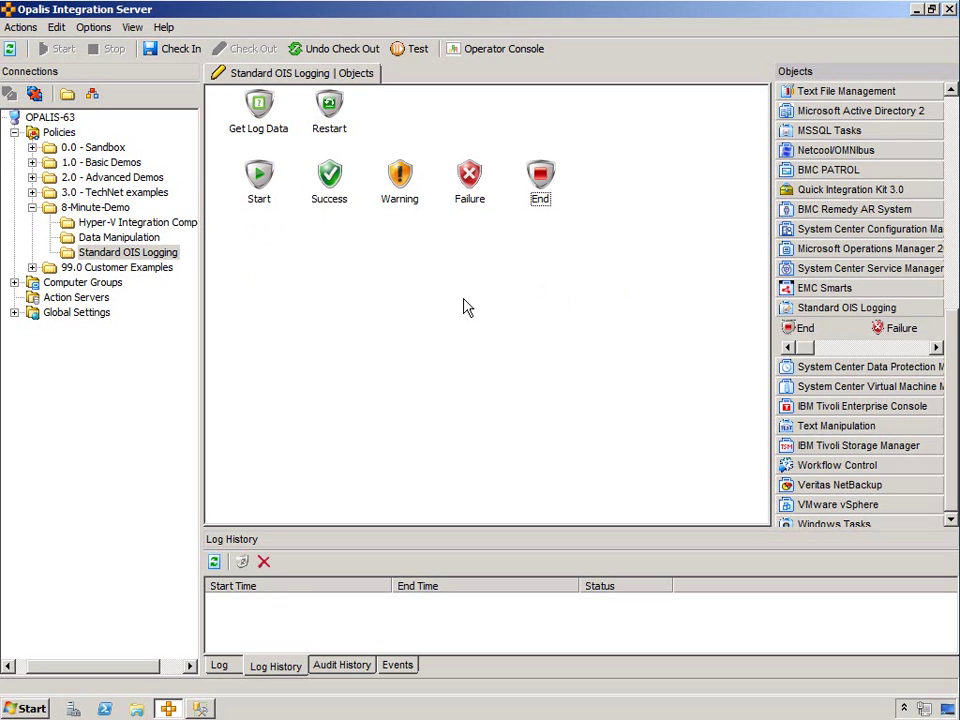
left_click(248, 178)
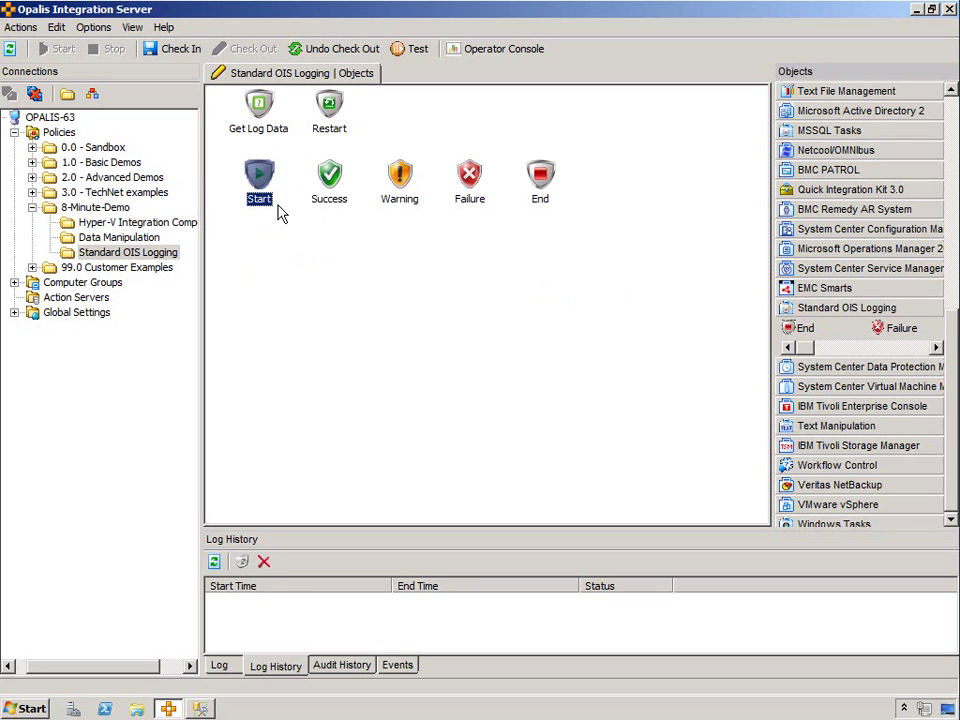
left_click(325, 185)
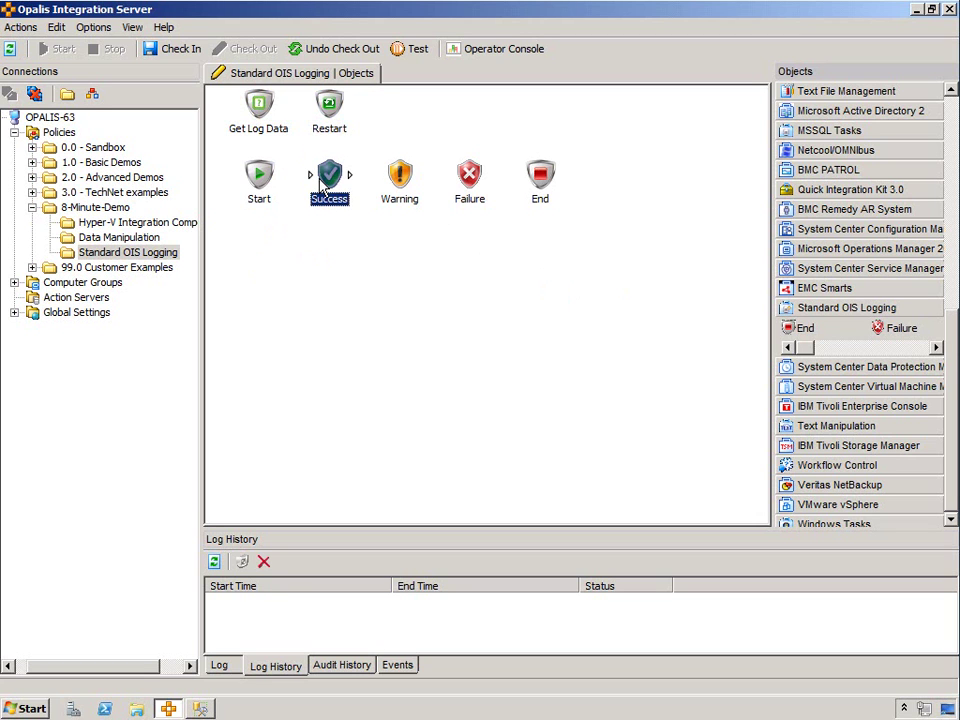
left_click(390, 178)
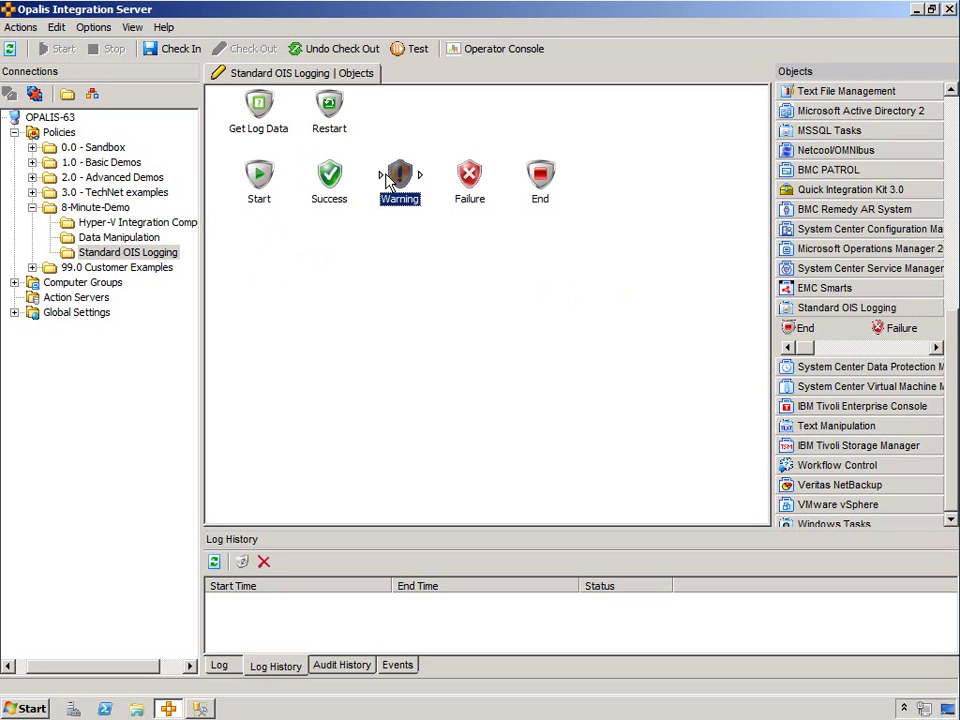
left_click(478, 186)
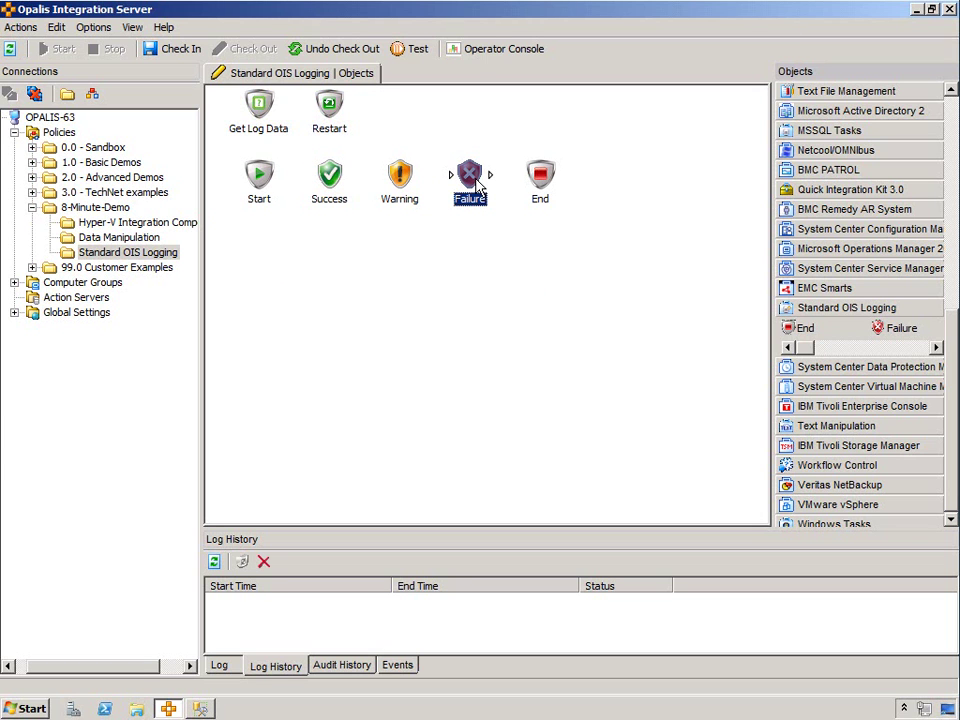
left_click(401, 174)
left_click(465, 182)
left_click(540, 185)
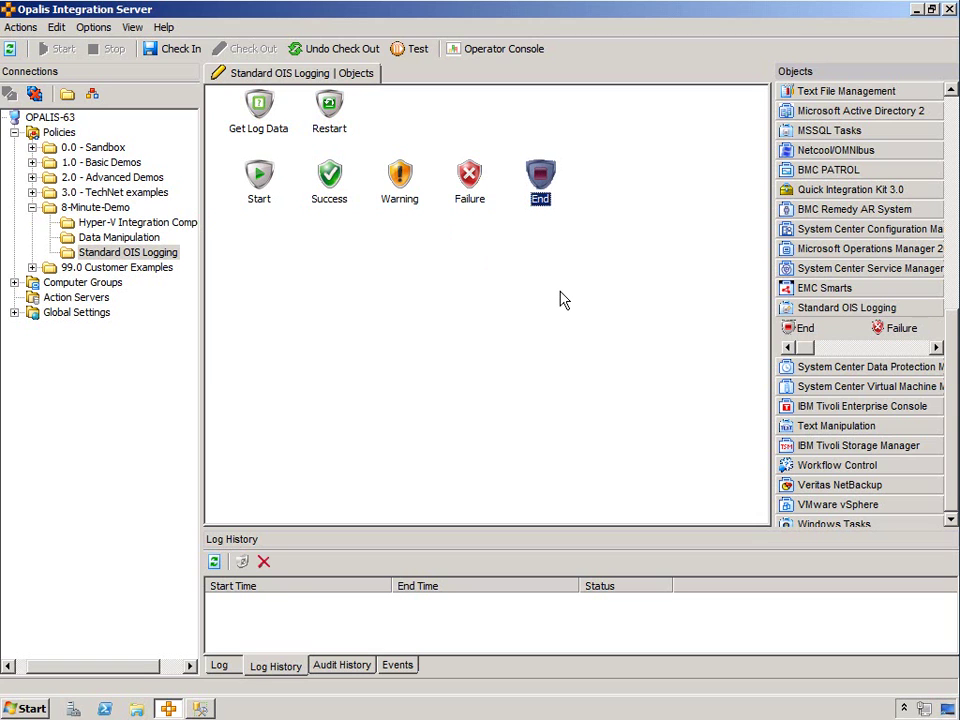
left_click(262, 128)
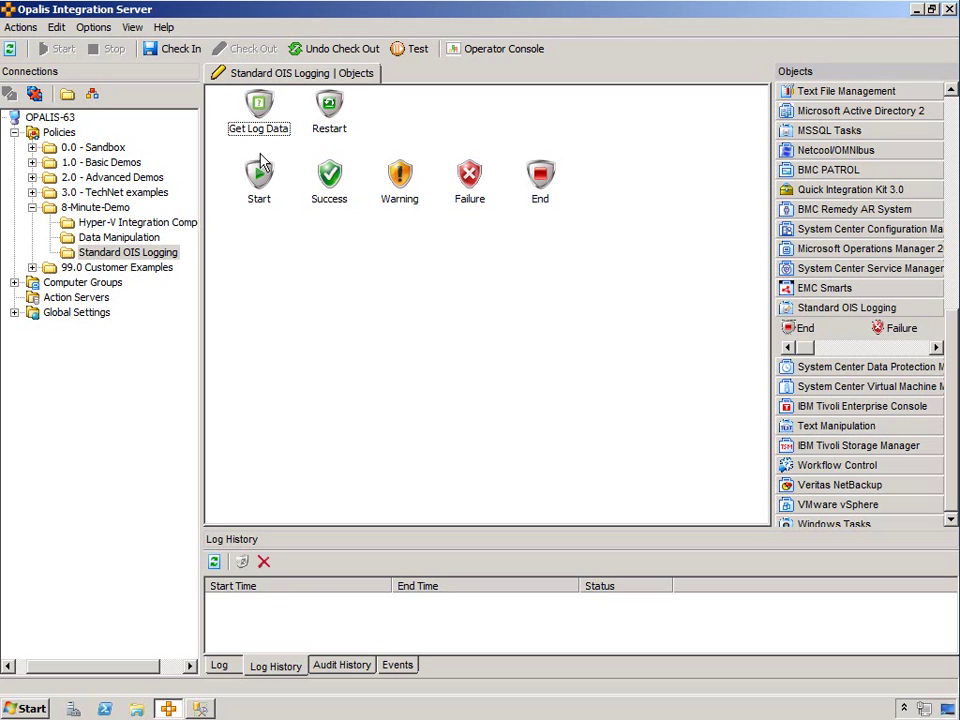
left_click(260, 180)
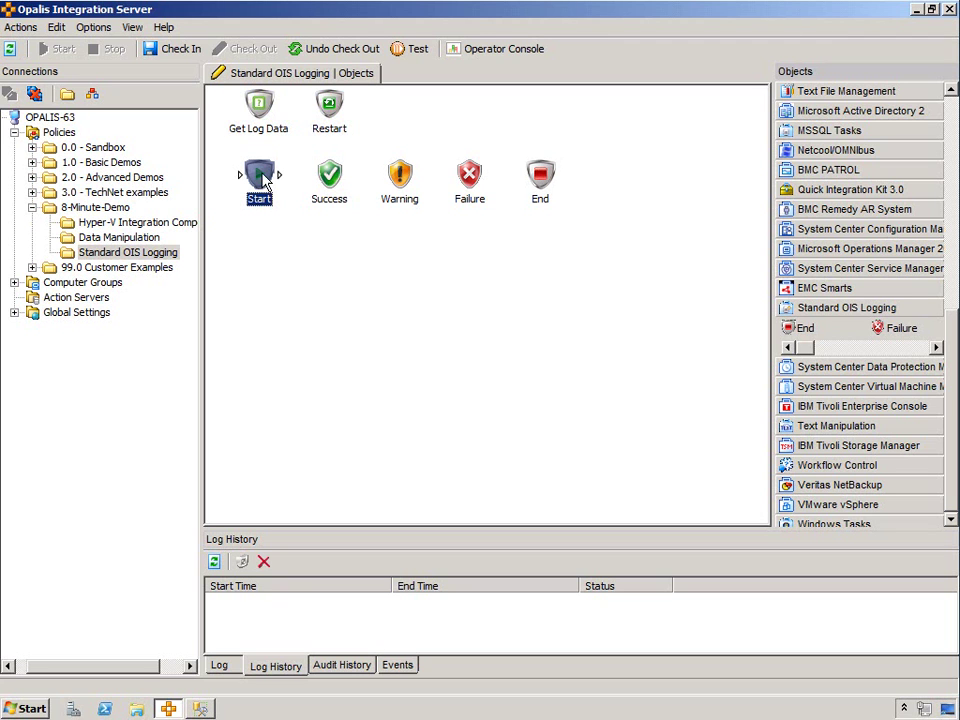
left_click(541, 180)
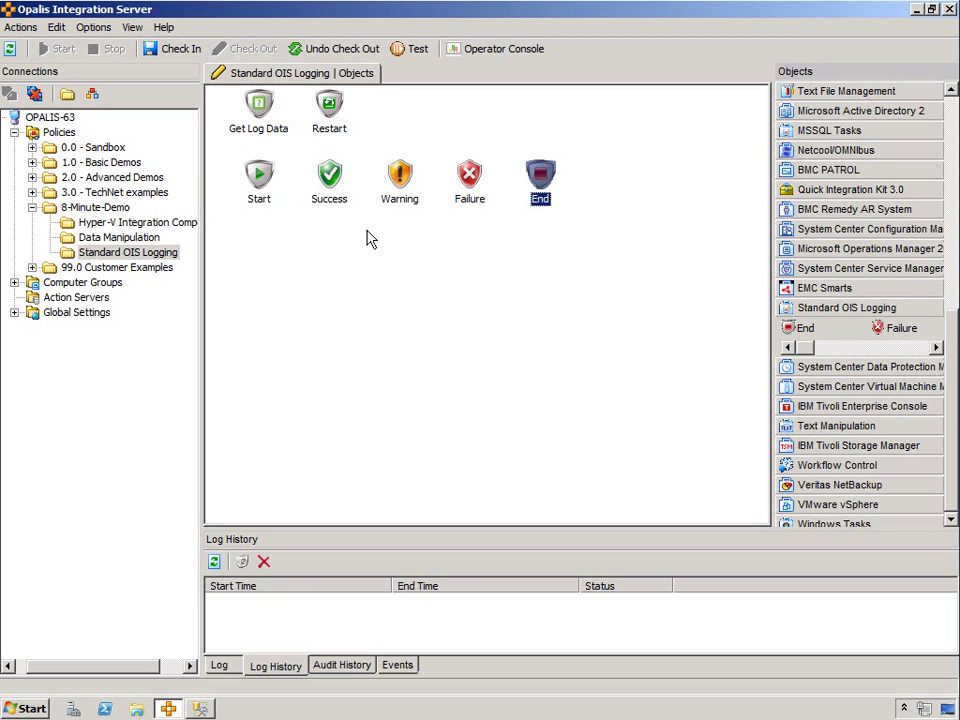
left_click(256, 186)
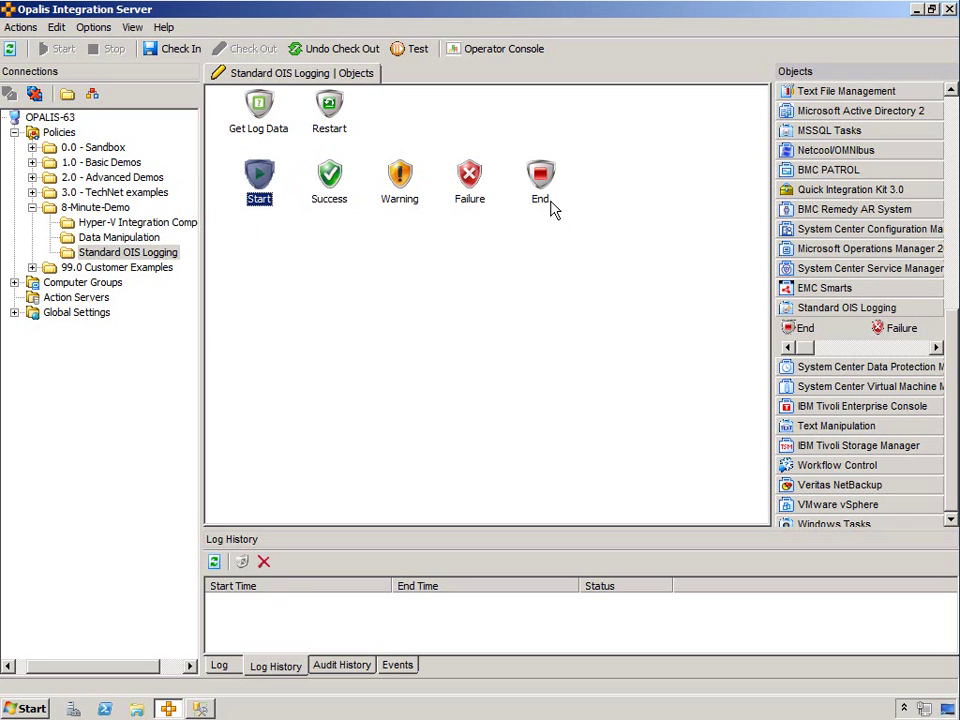
- Review the workflow of Policy 1 object by object, from Custom Start through to Run Program
left_click_drag(376, 90, 238, 113)
left_click(429, 125)
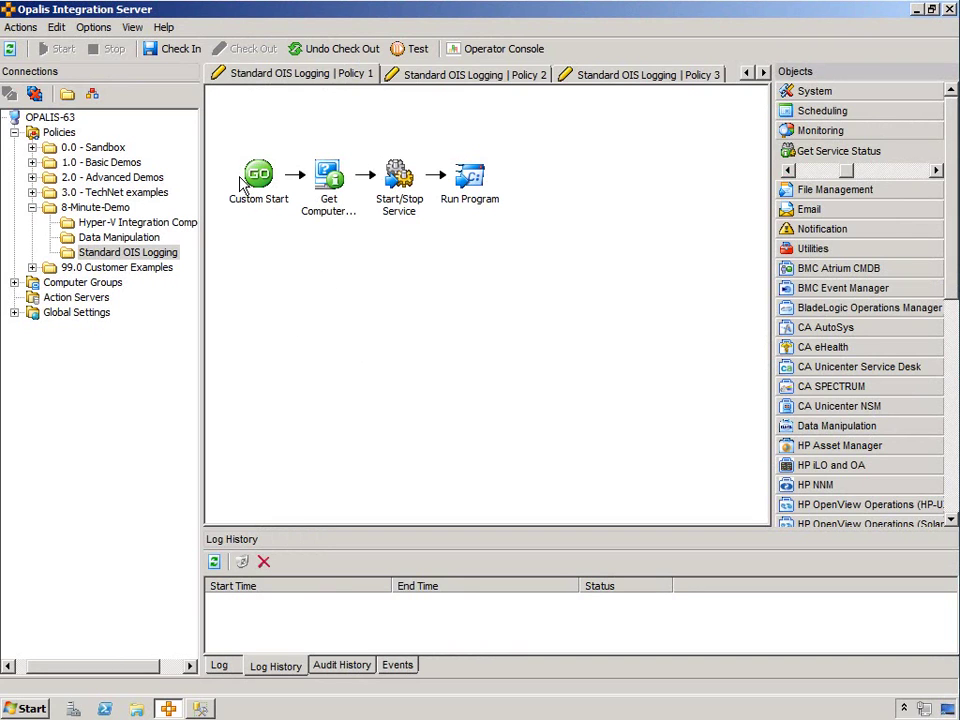
left_click(270, 175)
left_click(330, 183)
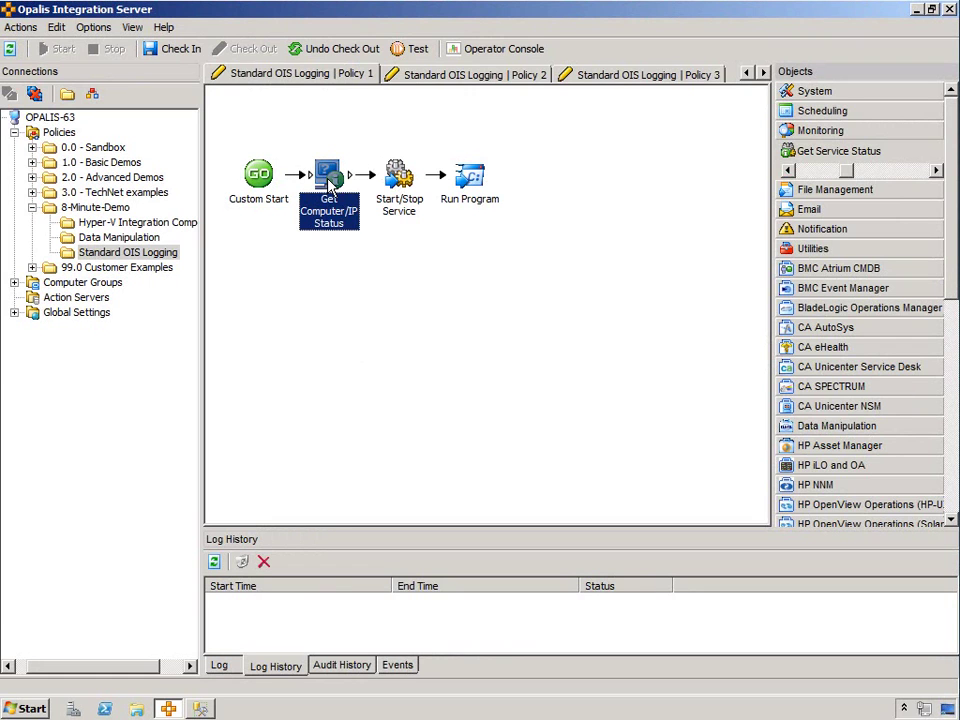
left_click(407, 189)
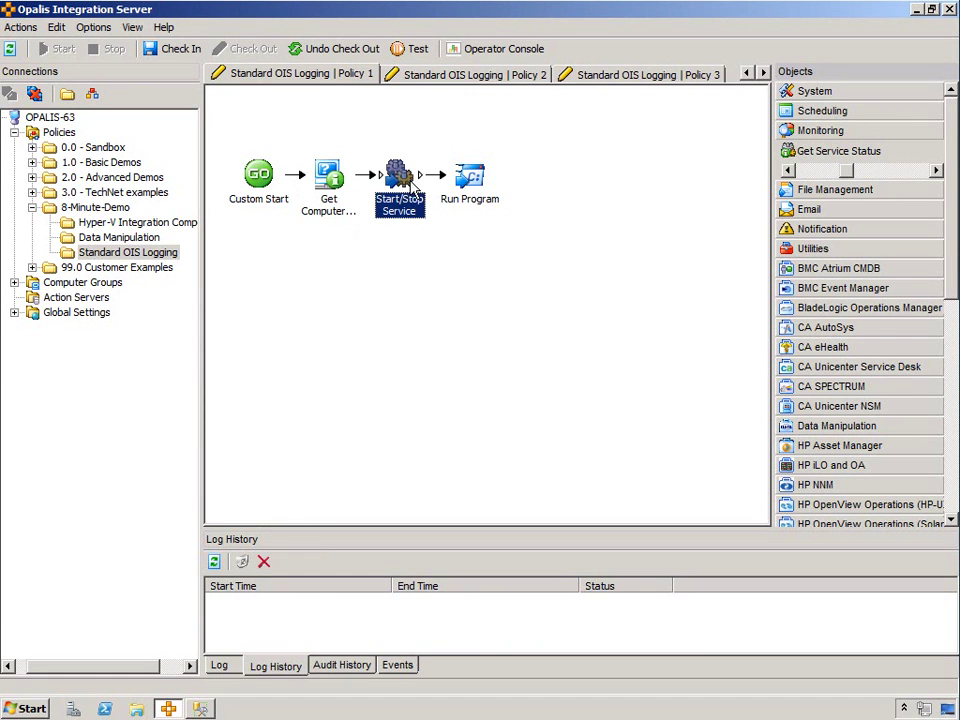
left_click(469, 180)
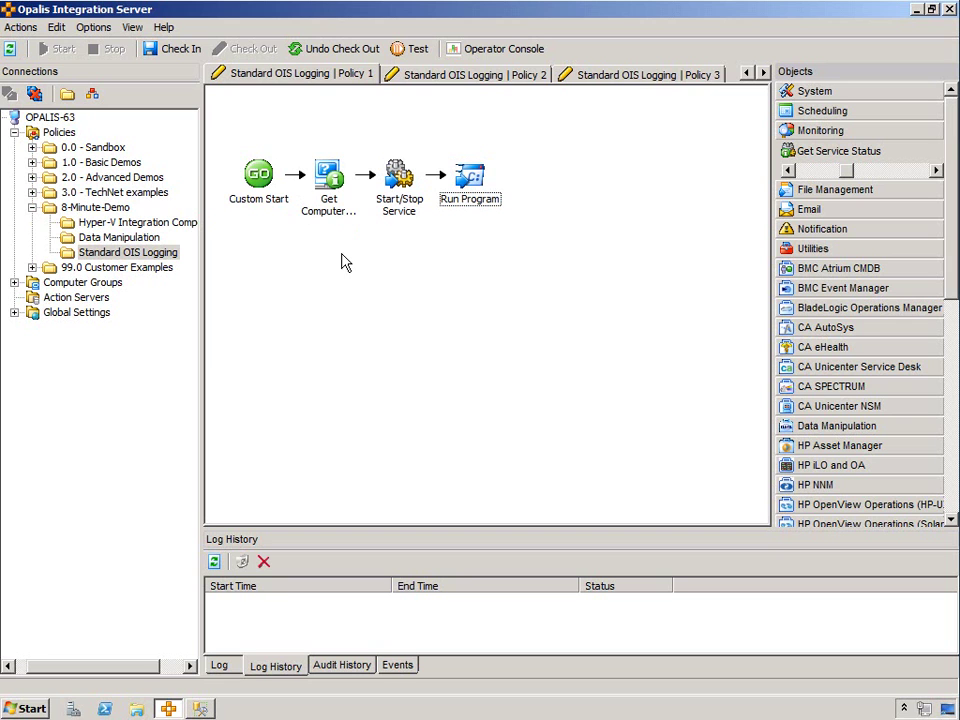
left_click(334, 176)
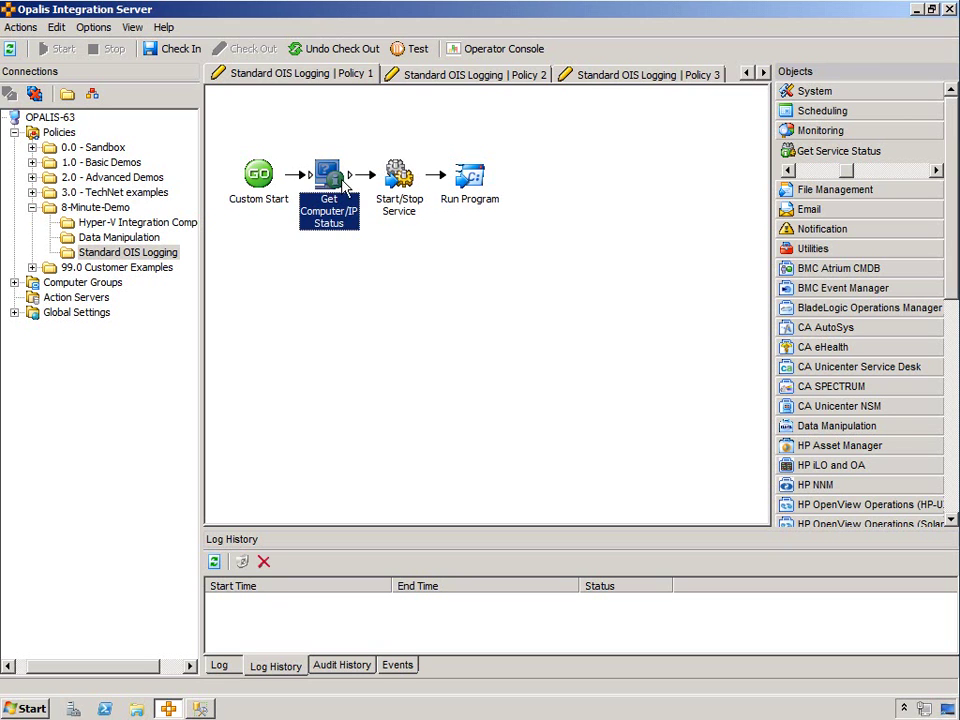
left_click(400, 177)
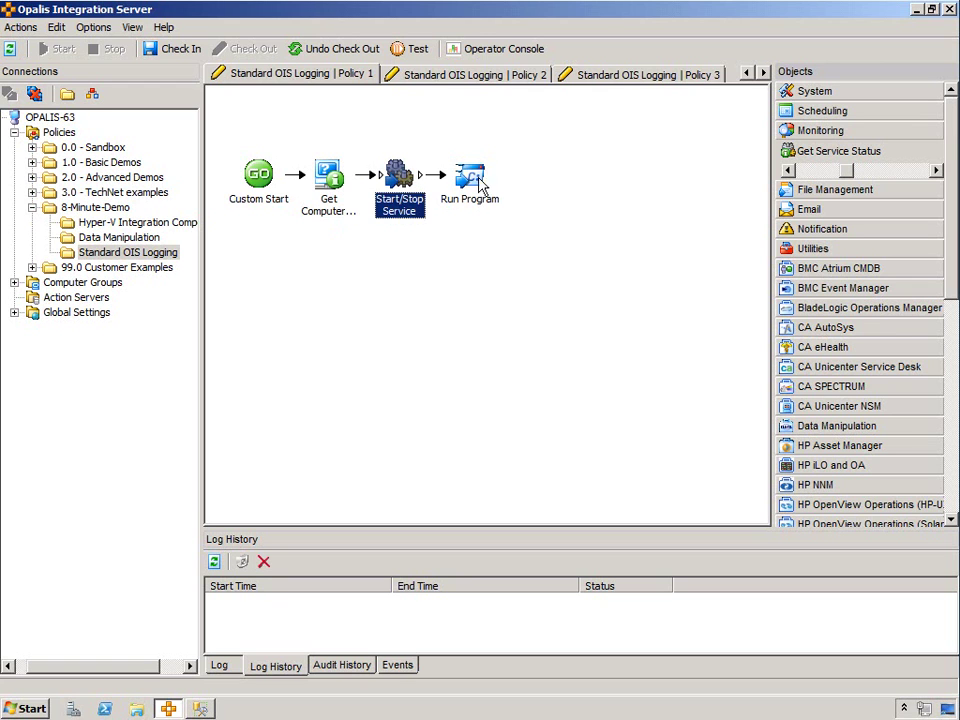
left_click(468, 180)
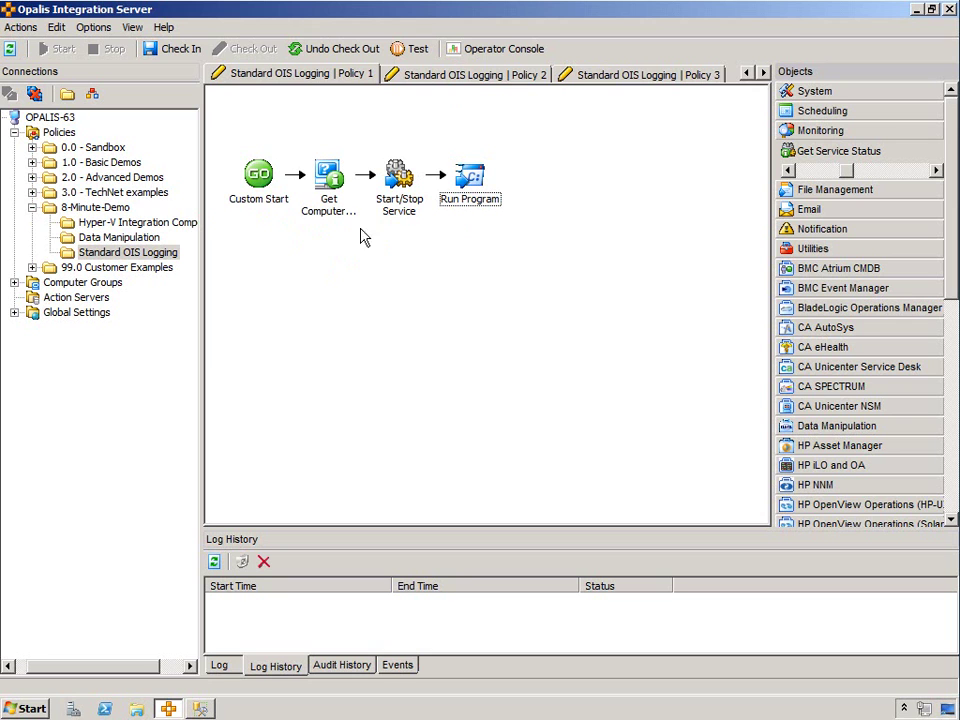
- Copy Custom Start and Start/Stop Service from Policy 1 into Policy 2 and link the two objects there
left_click(264, 180)
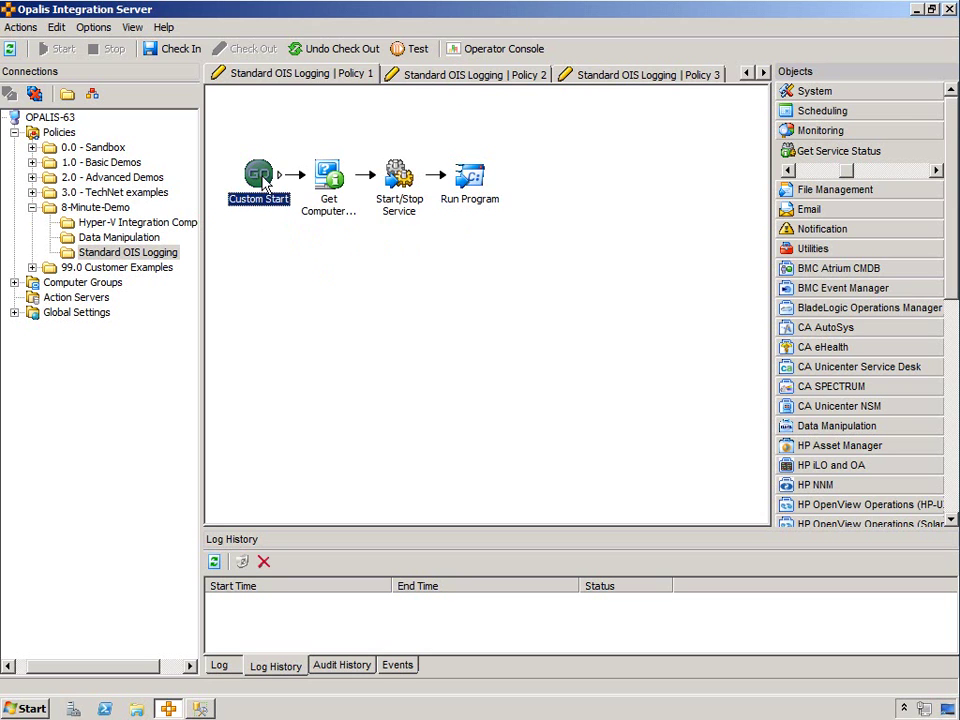
left_click(399, 178, "ctrl")
right_click(397, 178)
left_click(420, 227)
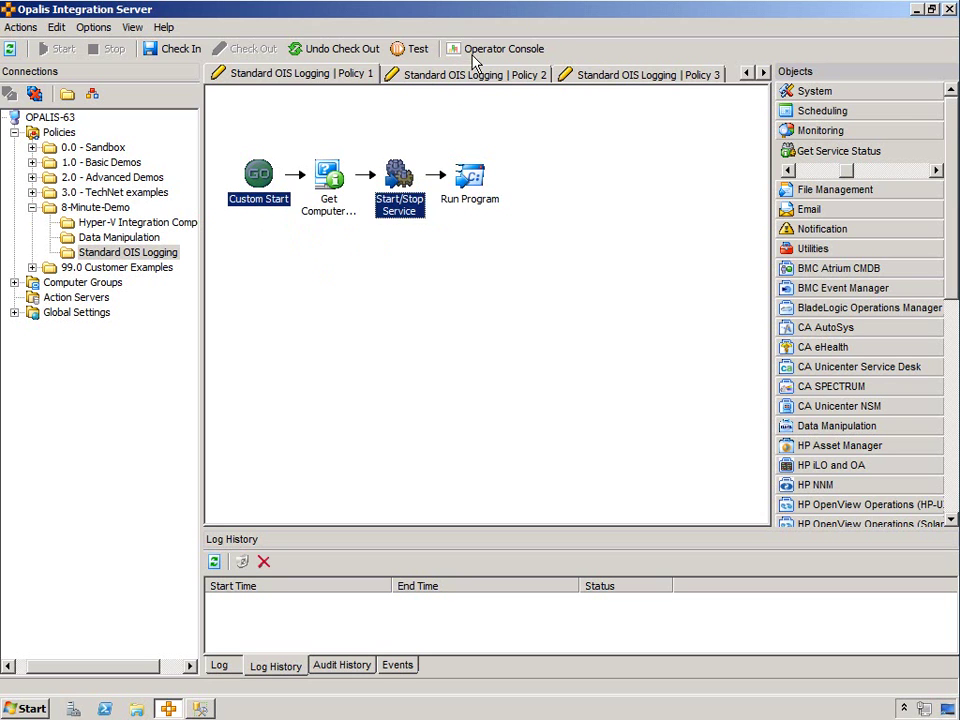
left_click(470, 74)
right_click(241, 163)
left_click(272, 170)
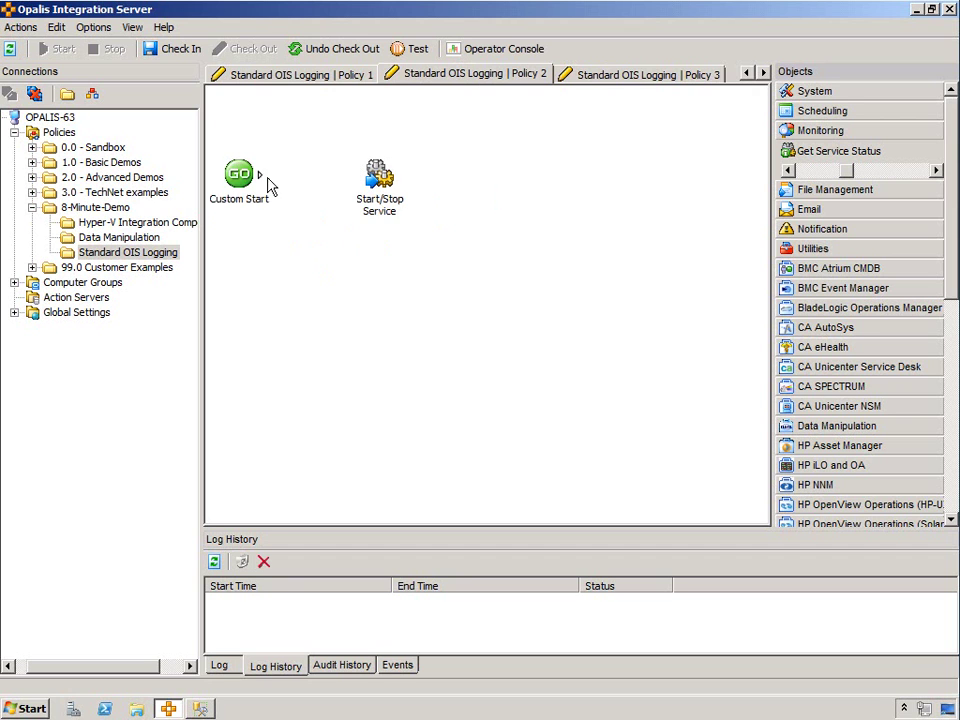
left_click_drag(253, 186, 340, 187)
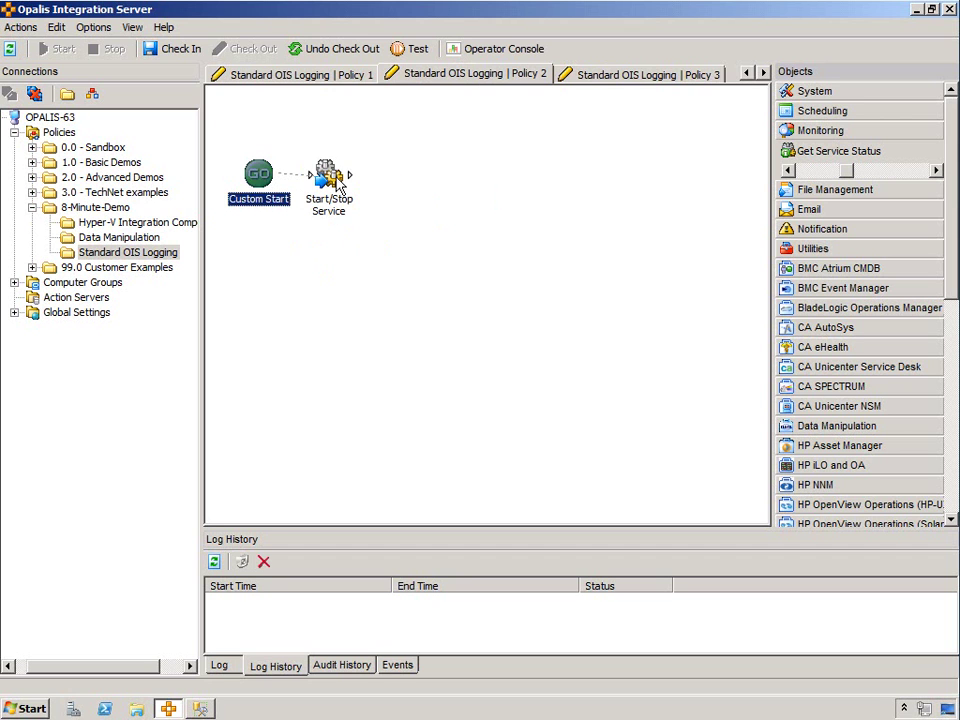
- Copy the Custom Start and Run Program objects from Policy 1 into Policy 3
left_click(305, 75)
left_click(458, 196, "ctrl")
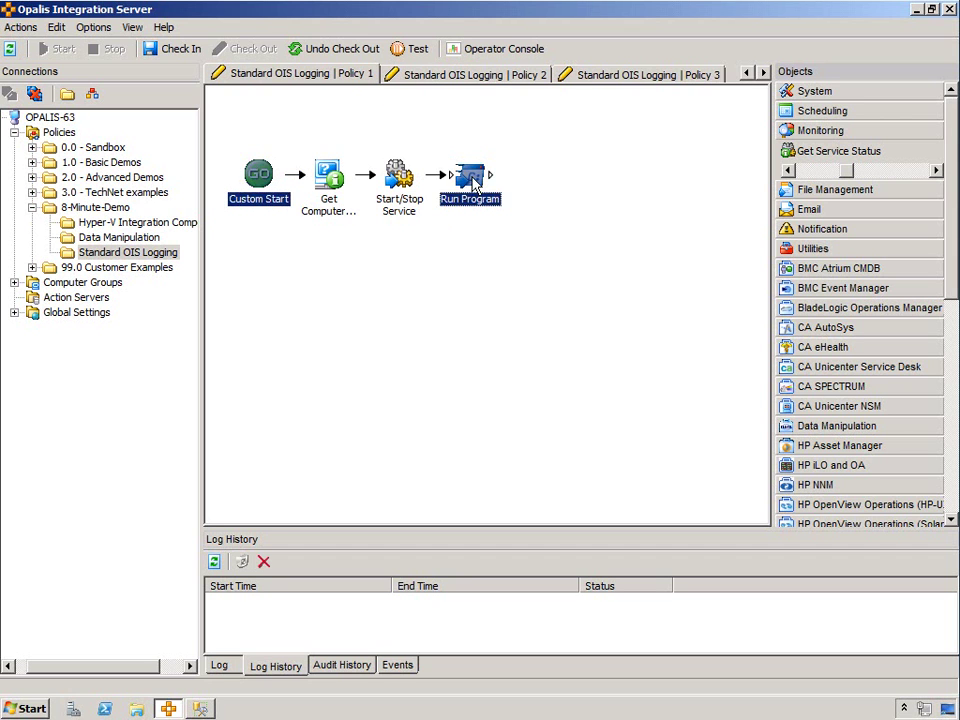
right_click(482, 184)
left_click(503, 225)
left_click(586, 100)
left_click(630, 75)
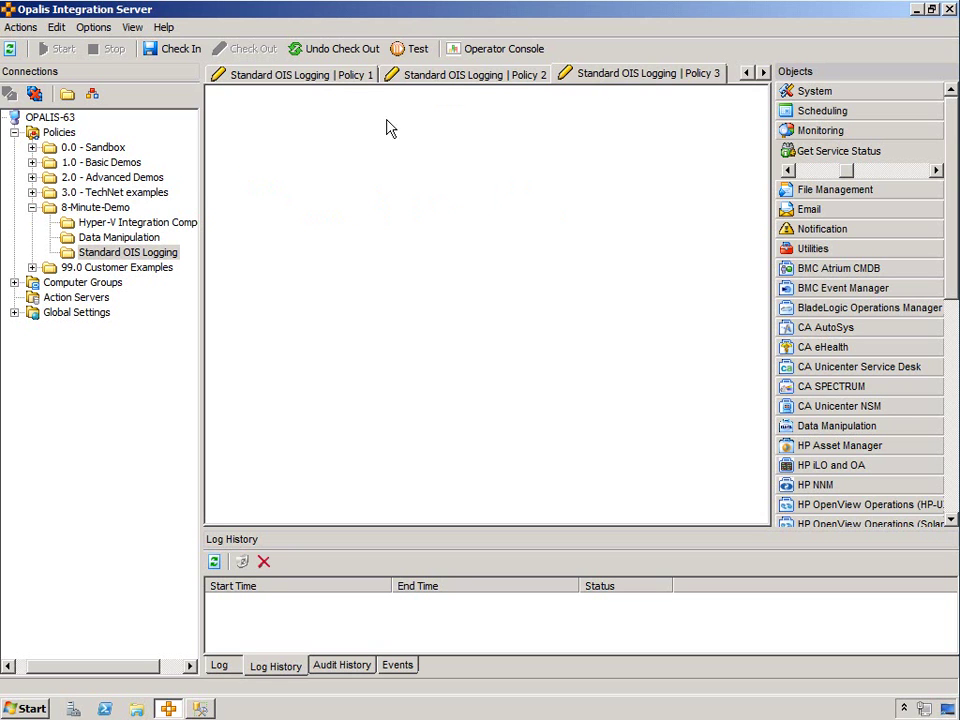
right_click(326, 160)
left_click(335, 168)
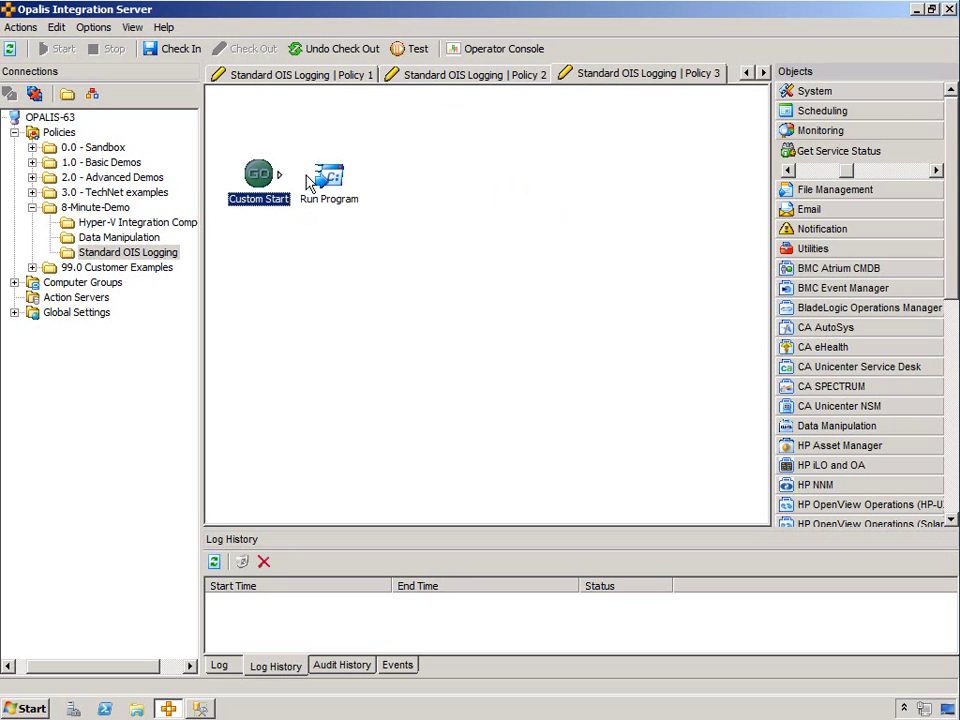
- Delete the Start/Stop Service and Run Program objects from Policy 1
left_click(384, 189)
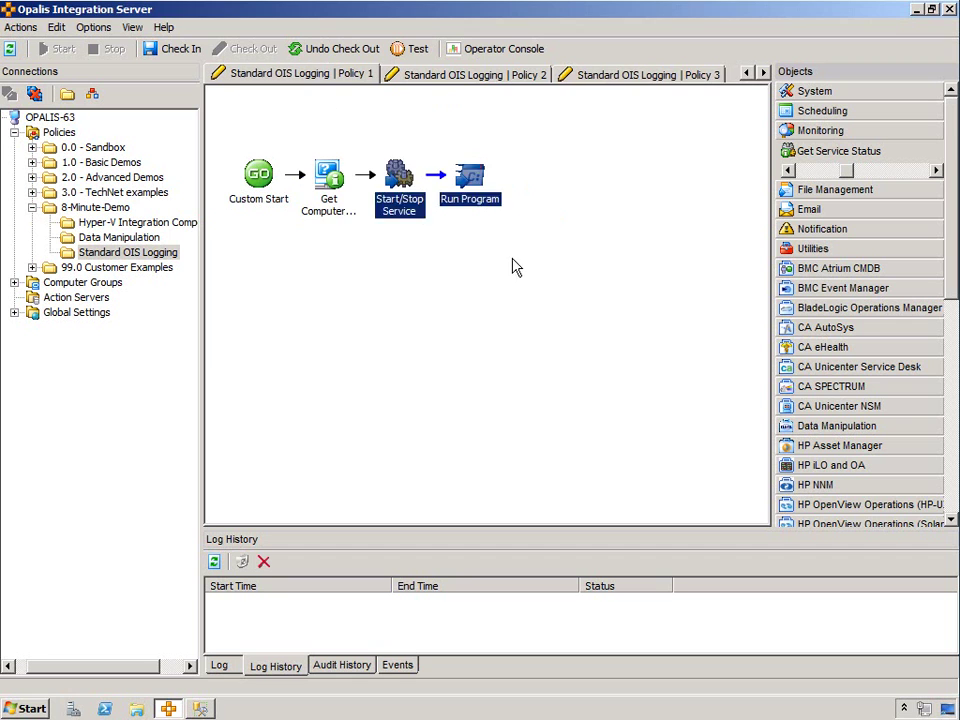
key("Delete")
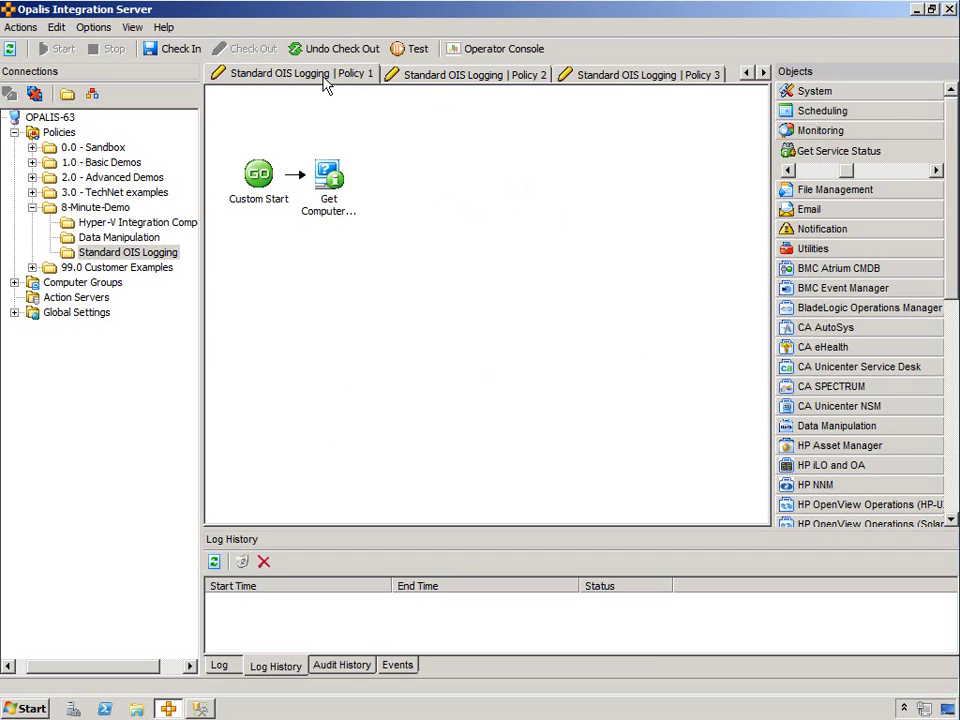
- Check the objects placed in Policy 2 and Policy 3, and return to Policy 1
left_click(444, 76)
left_click(628, 76)
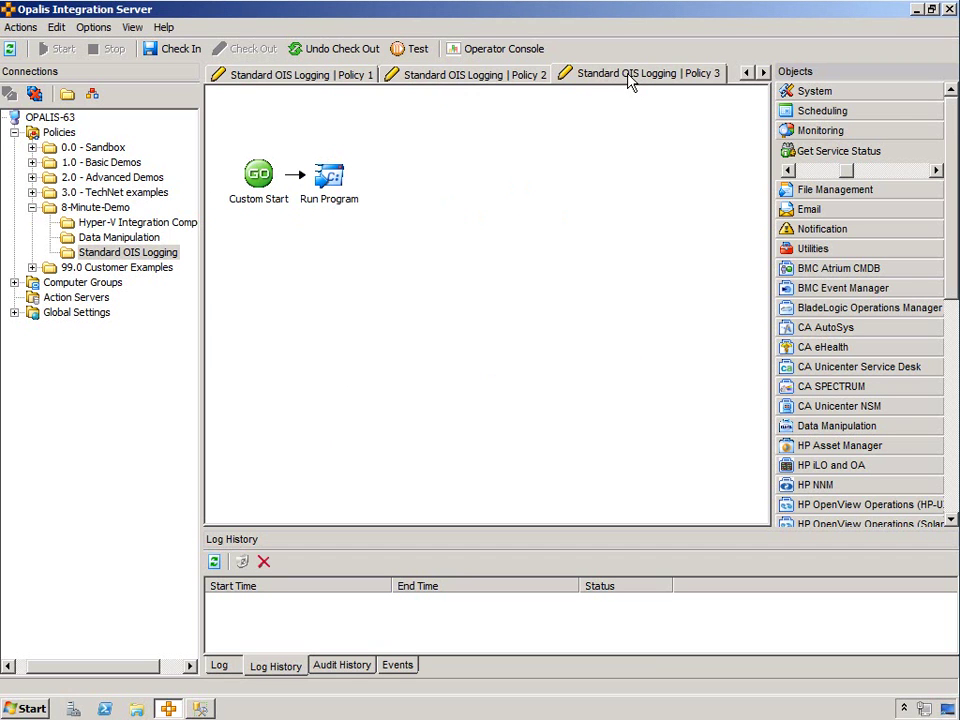
left_click(311, 76)
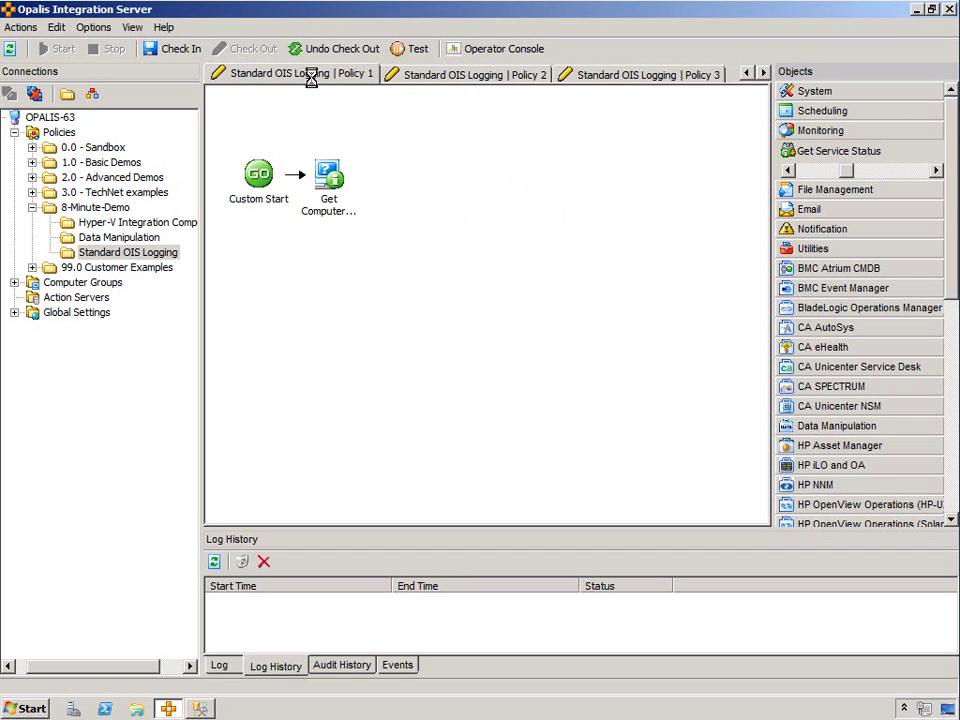
left_click(248, 198)
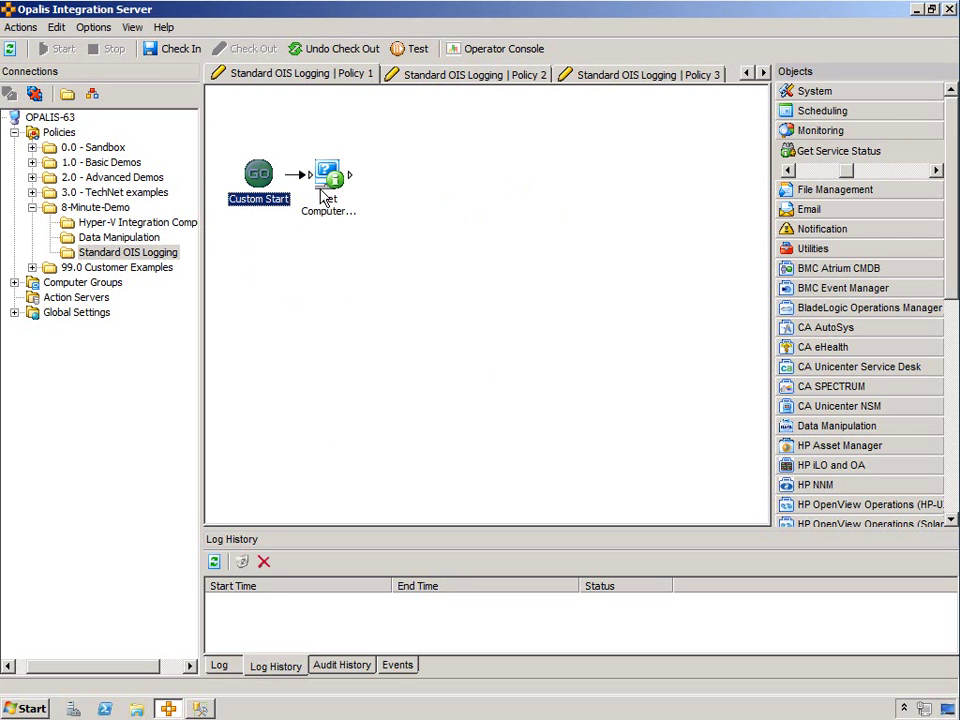
left_click(560, 254)
- Insert a Standard OIS Logging Start object between Custom Start and Get Computer/IP Status in Policy 1 and link all three
scroll(795, 318, "down", 5)
left_click(868, 392)
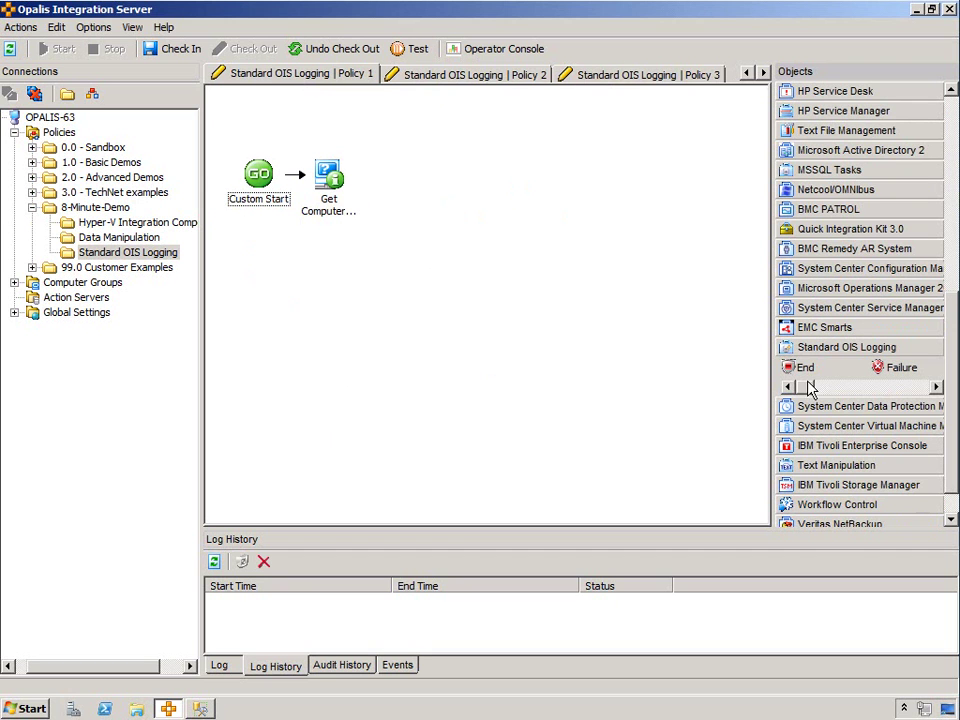
left_click(845, 392)
left_click(879, 390)
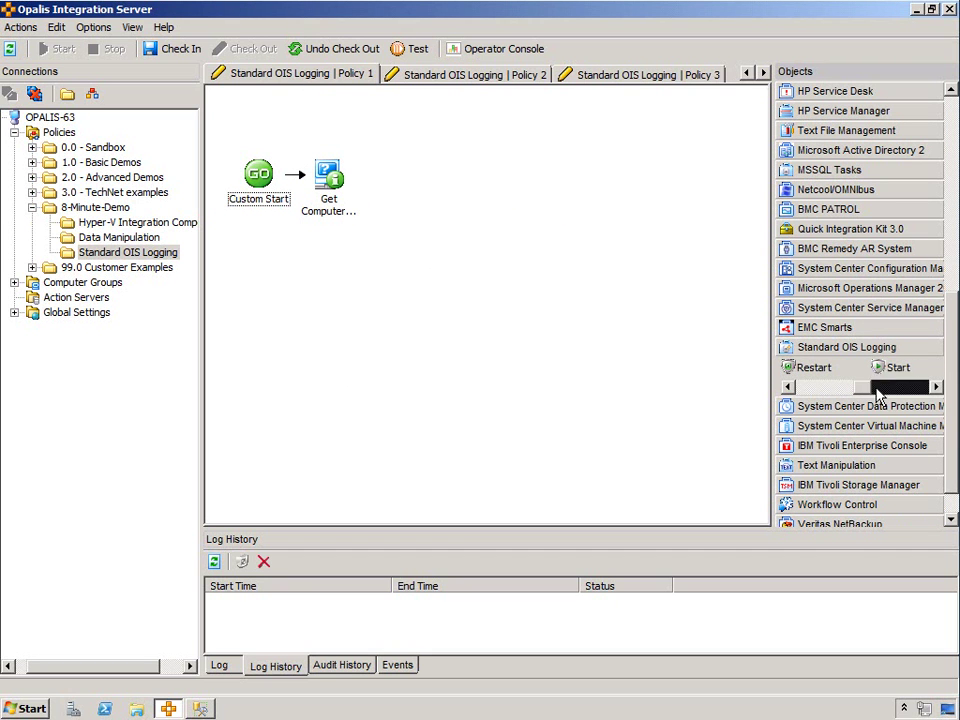
left_click_drag(517, 308, 398, 180)
right_click(299, 178)
left_click(331, 186)
left_click(332, 196)
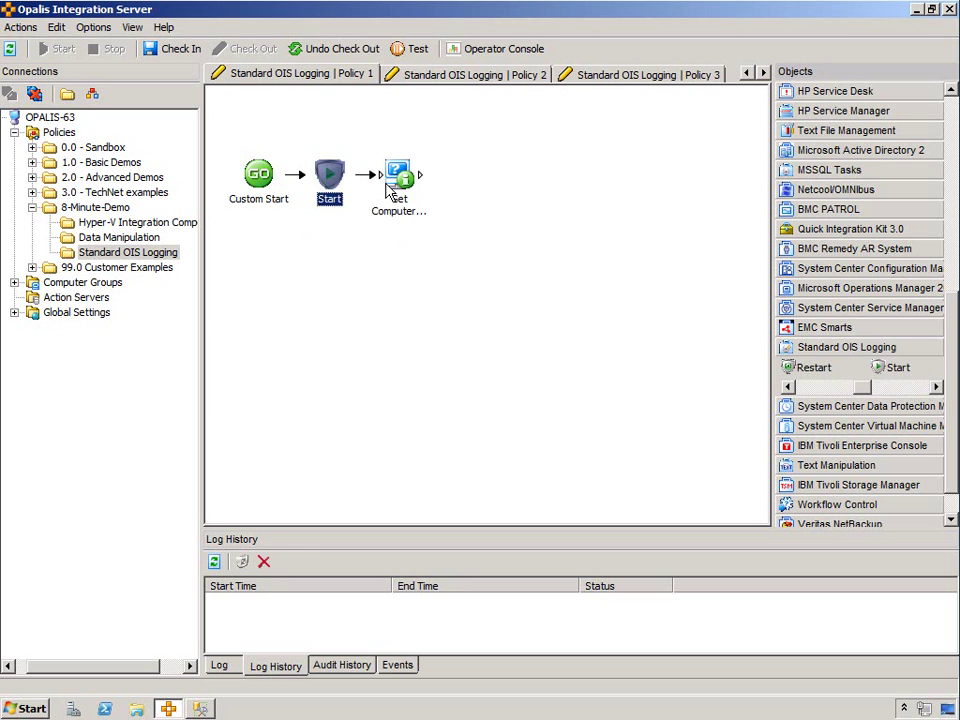
left_click(390, 195)
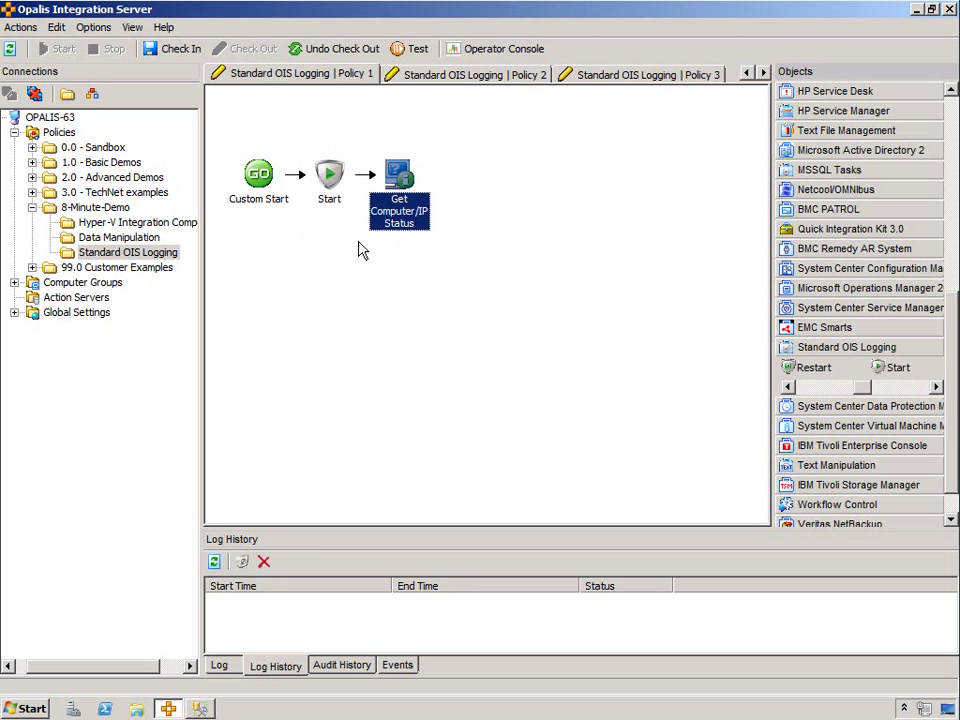
- Add Success, Warning and Failure logging objects to Policy 1 and link Get Computer/IP Status to each of them
left_click(906, 388)
left_click_drag(878, 368, 402, 330)
left_click(906, 388)
left_click(808, 388)
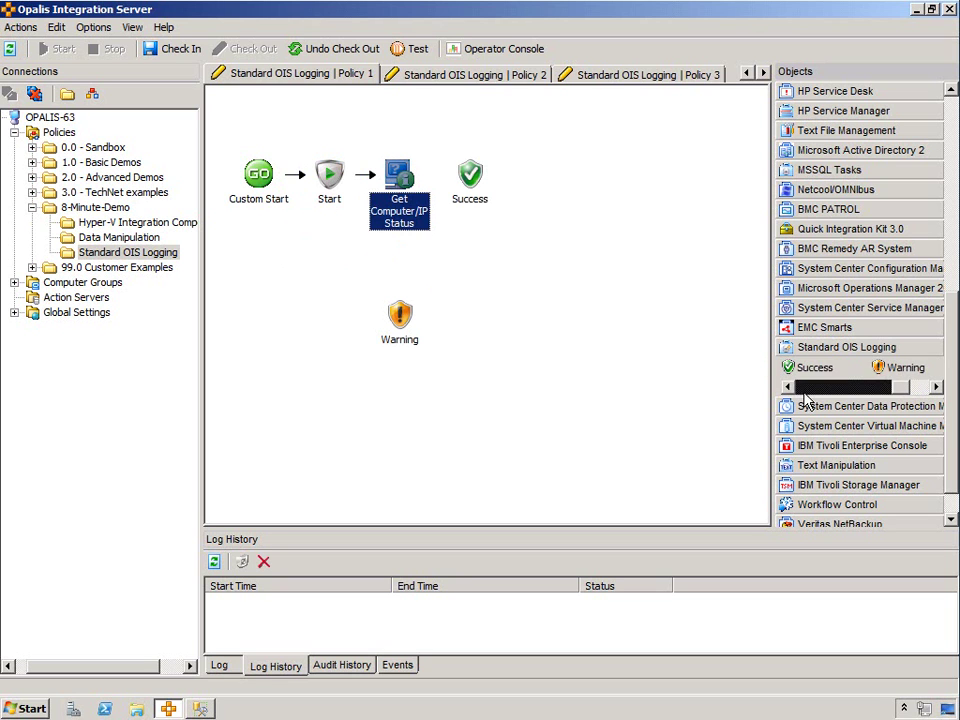
left_click(808, 388)
left_click(808, 388)
left_click_drag(795, 367, 470, 328)
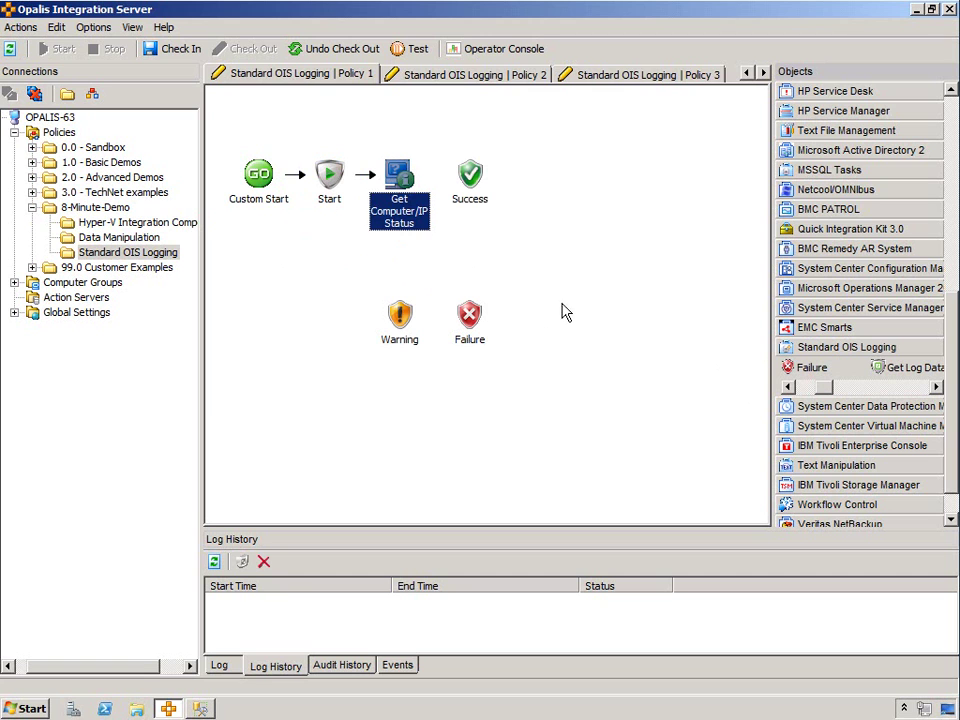
mouse_move(420, 174)
left_click_drag(420, 174, 467, 312)
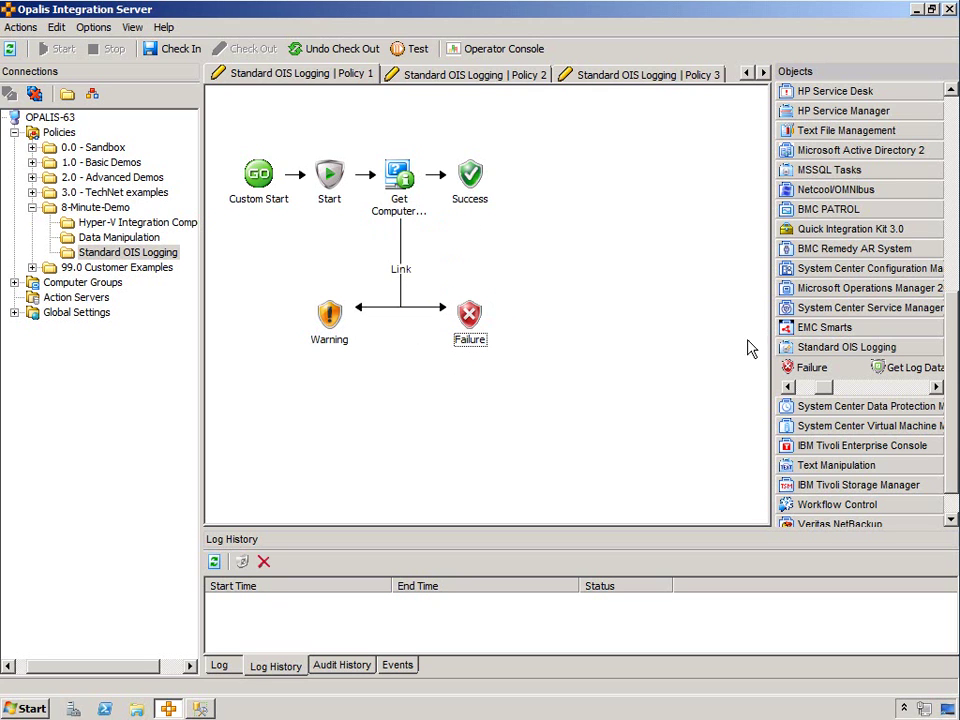
- Add a Trigger Policy object from Workflow Control after Success in Policy 1 and link Success to it
left_click(872, 505)
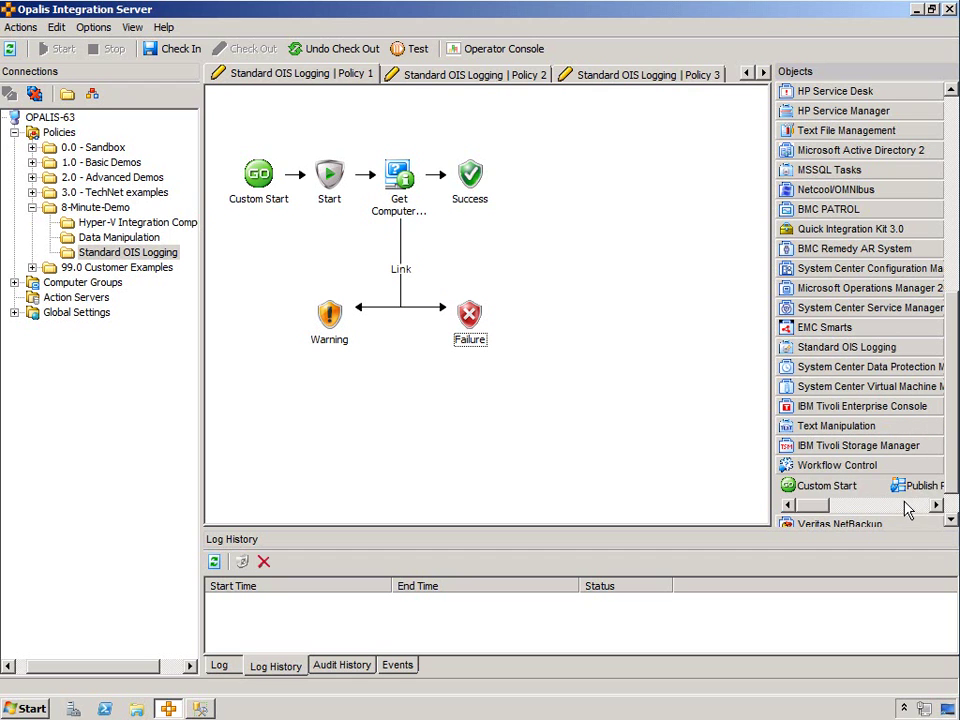
left_click(907, 506)
left_click(907, 506)
mouse_move(921, 485)
left_mouse_down()
mouse_move(507, 181)
mouse_move(551, 171)
mouse_move(542, 178)
left_mouse_up()
left_click(533, 245)
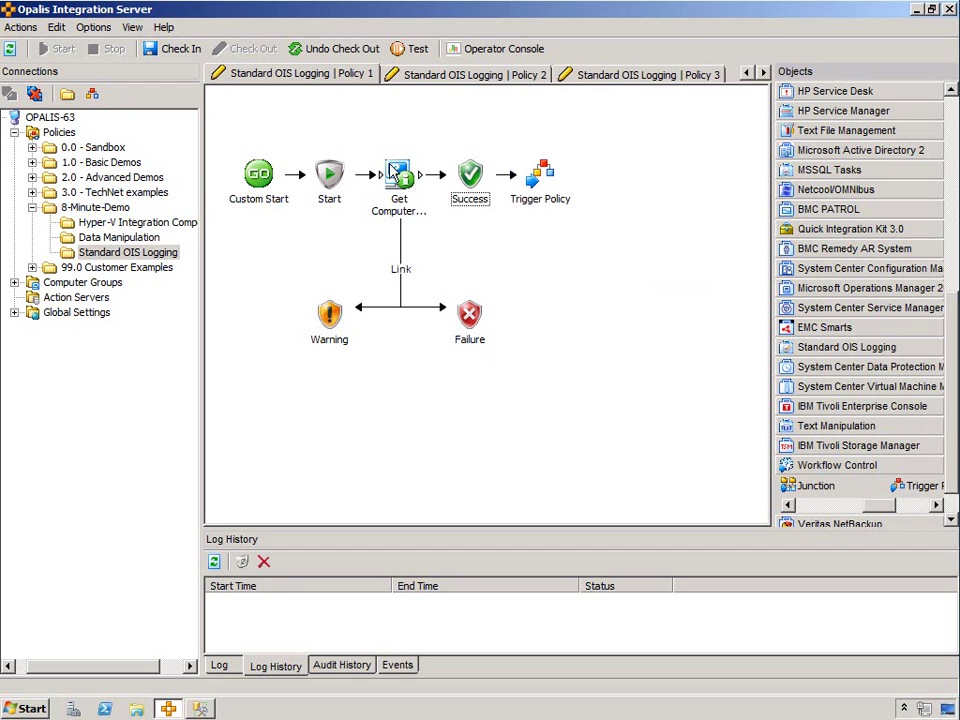
- Open the properties of the Start logging object and select the Standard OIS Logging Demo configuration
left_click(272, 186)
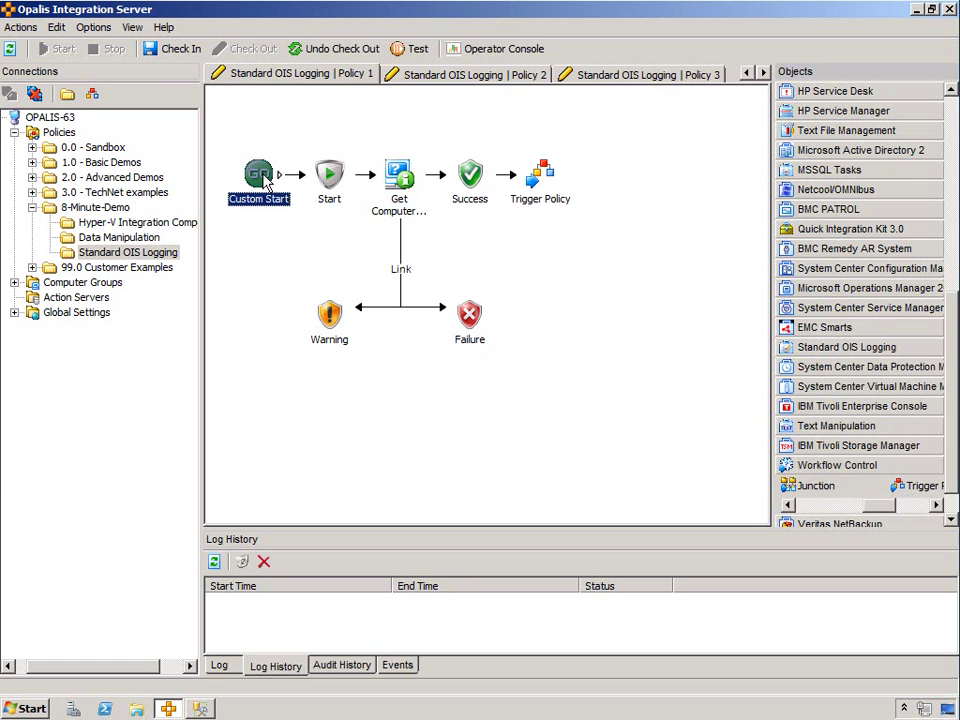
double_click(330, 176)
left_click(704, 283)
double_click(487, 256)
- Subscribe the Start object's Policy Name property to the common published data Policy name from Custom Start
left_click(563, 334)
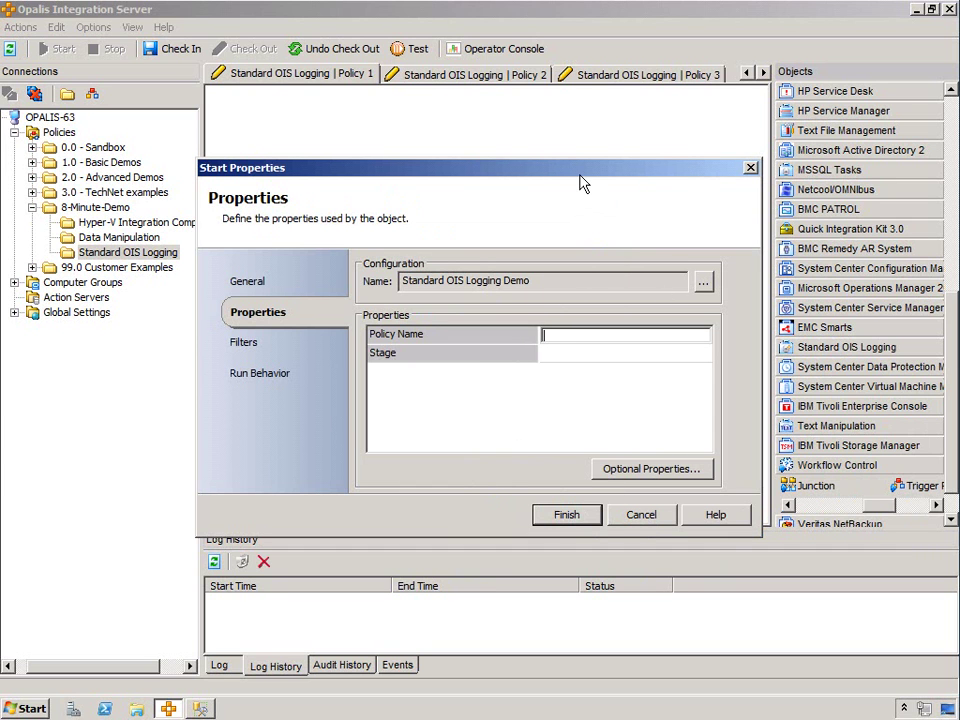
right_click(565, 337)
mouse_move(632, 348)
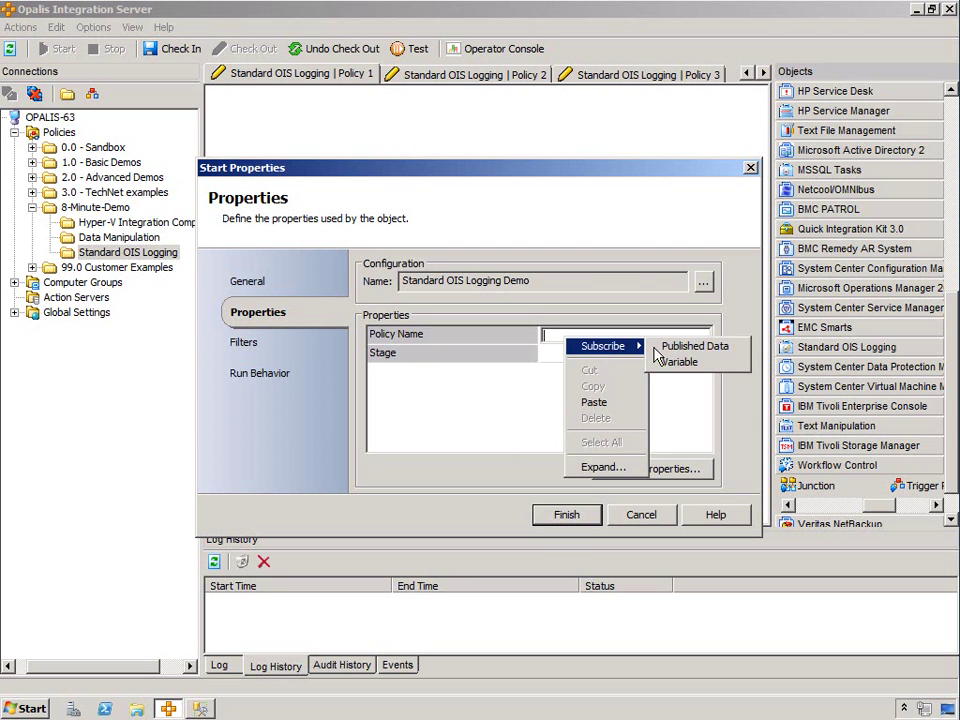
left_click(676, 350)
left_click(357, 459)
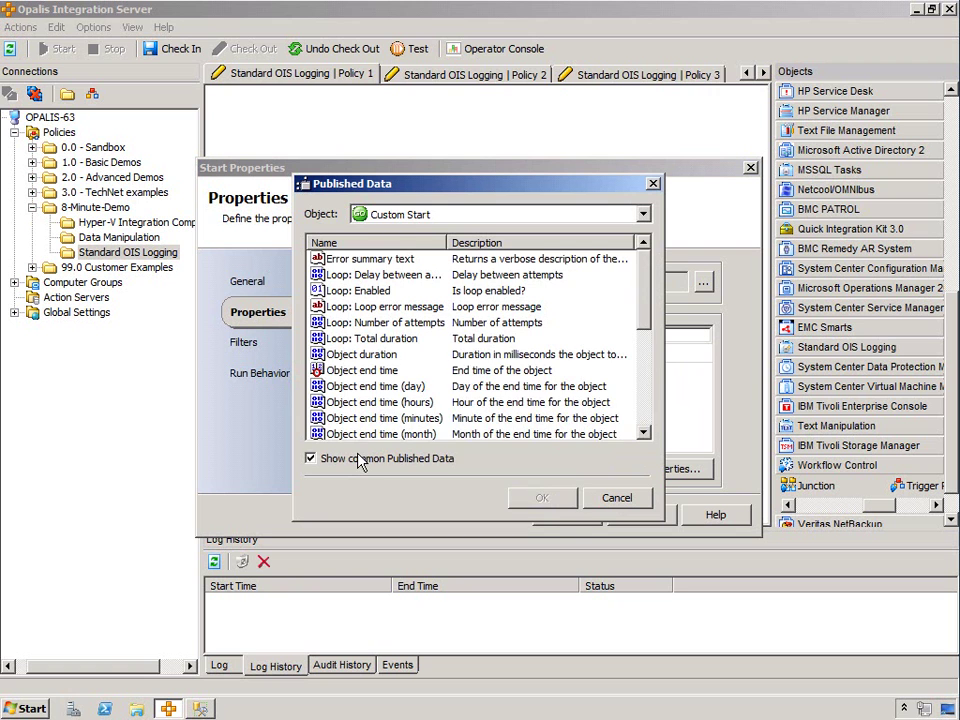
left_click_drag(645, 290, 641, 400)
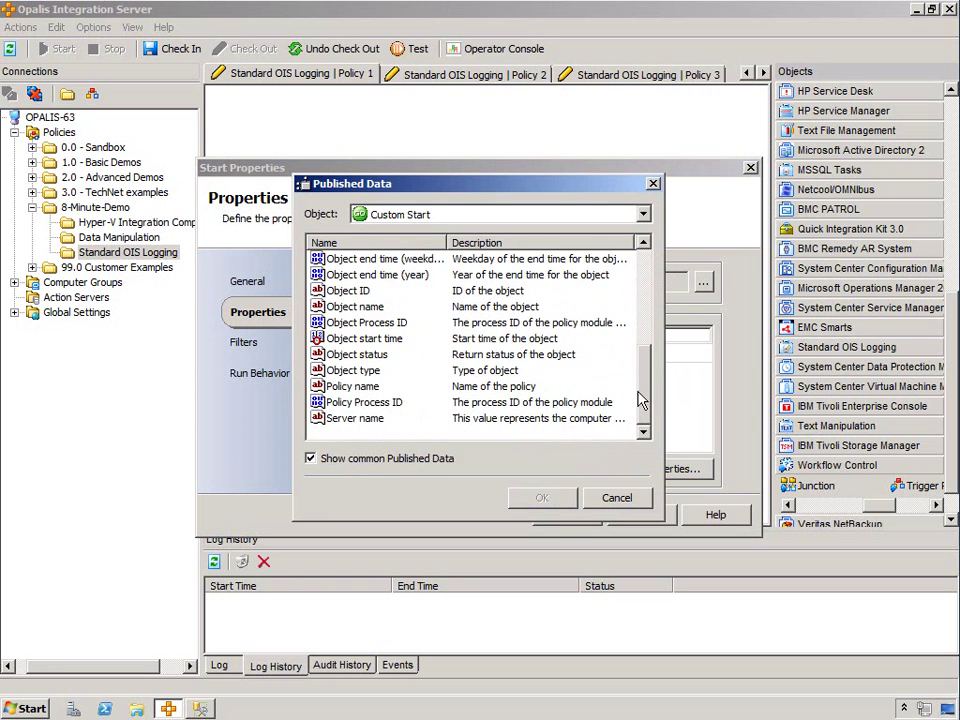
left_click(355, 388)
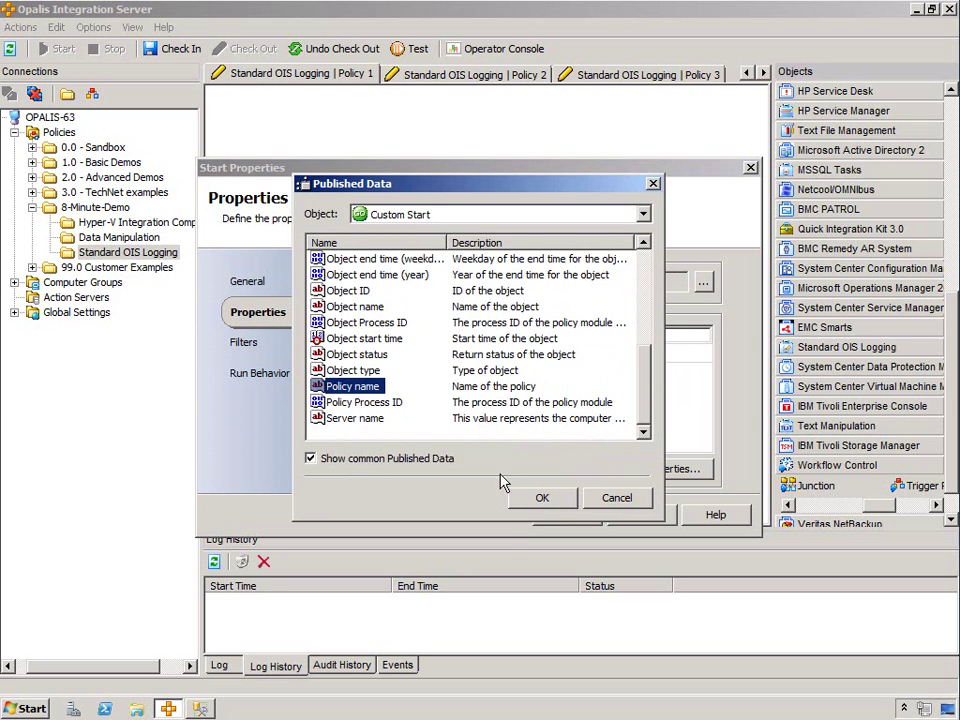
left_click(540, 498)
- Set the Start object's Stage property to [field({Policy name from "Custom Start"},'|',2)], using Custom Start's published Policy name
left_click(564, 355)
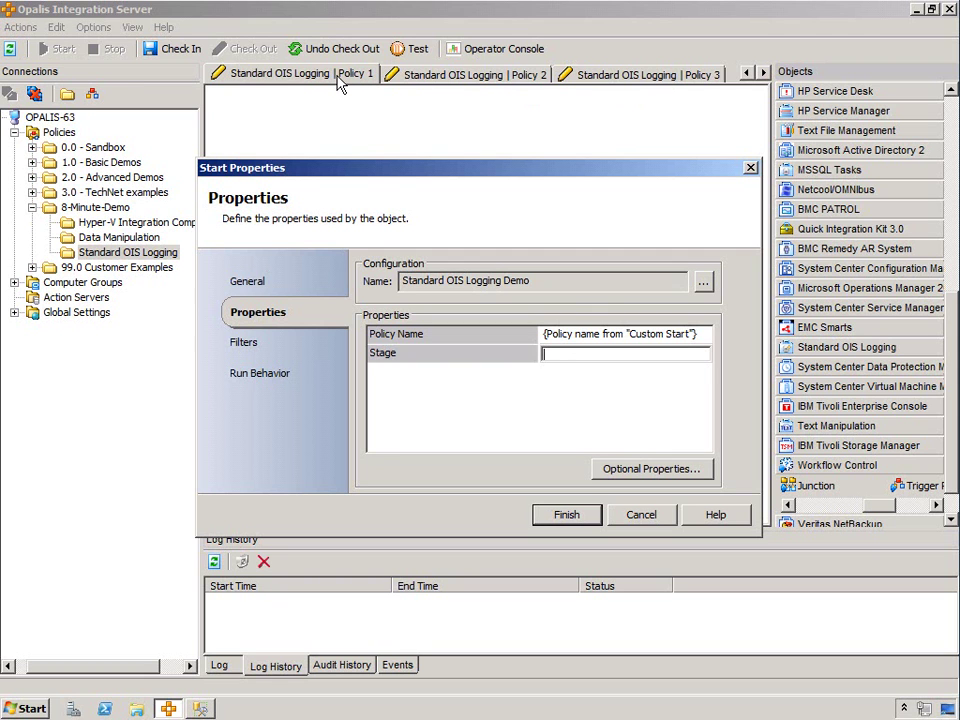
right_click(586, 358)
left_click(615, 487)
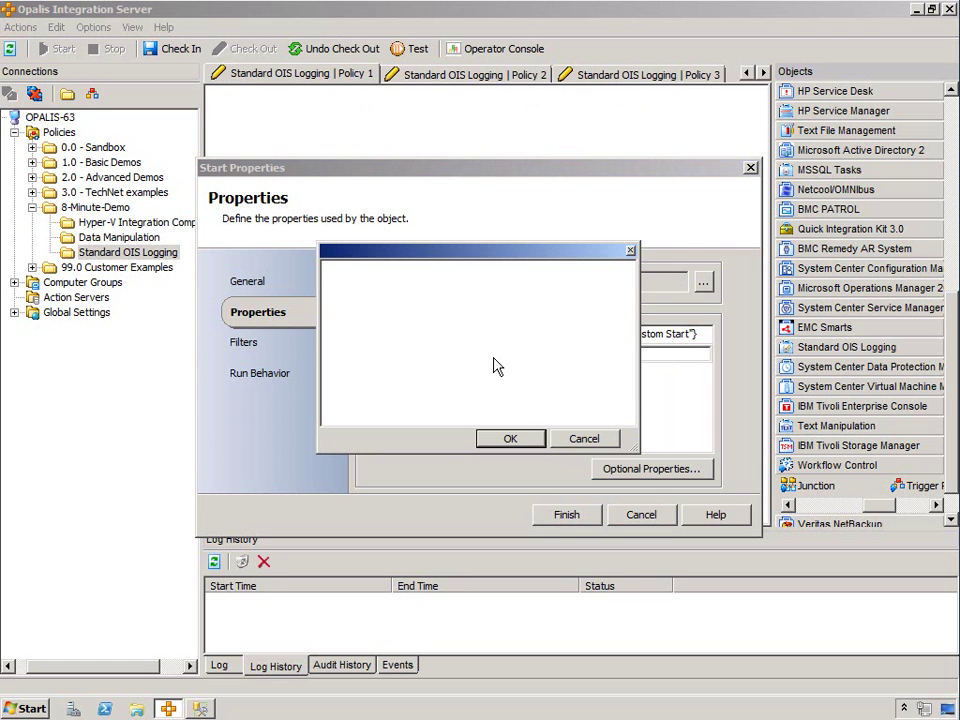
type("[field(")
right_click(393, 277)
mouse_move(435, 282)
left_click(501, 287)
left_click(349, 467)
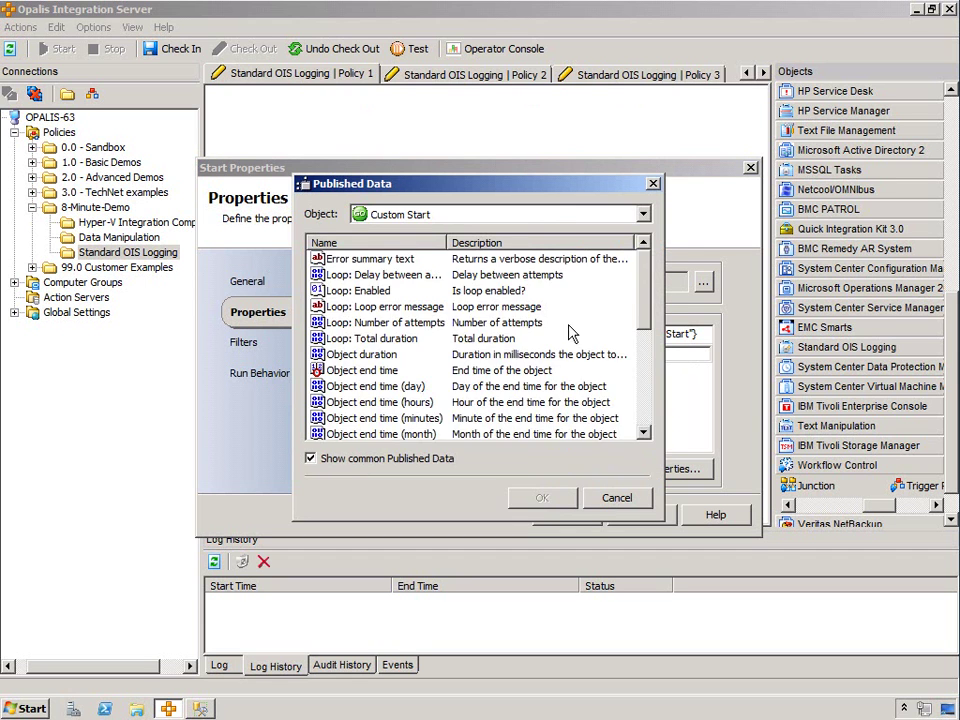
double_click(447, 324)
type(",")
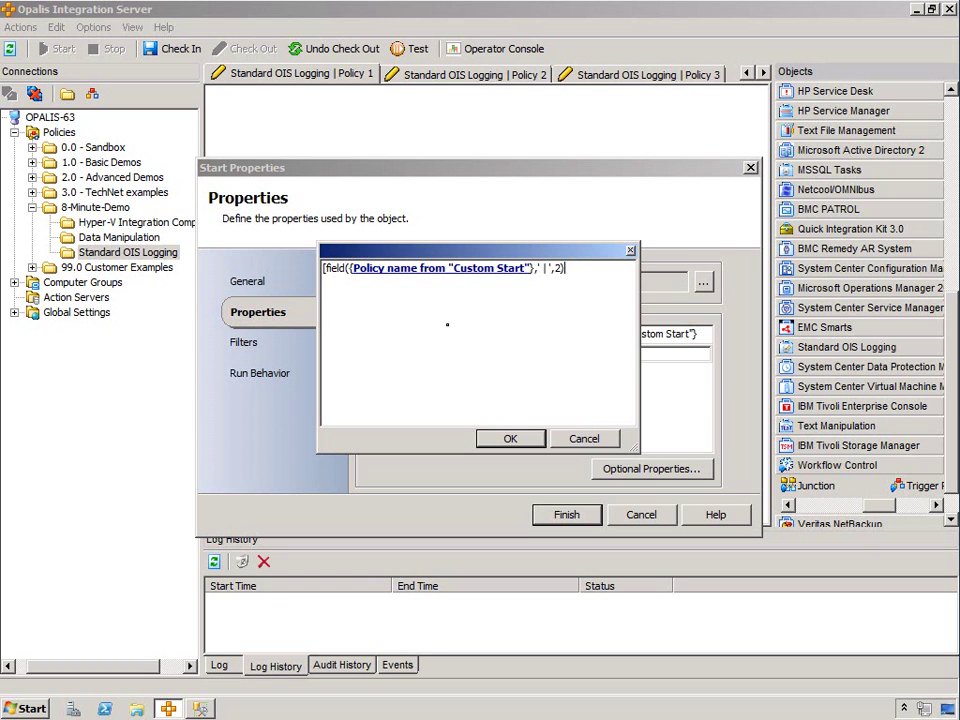
left_click(510, 438)
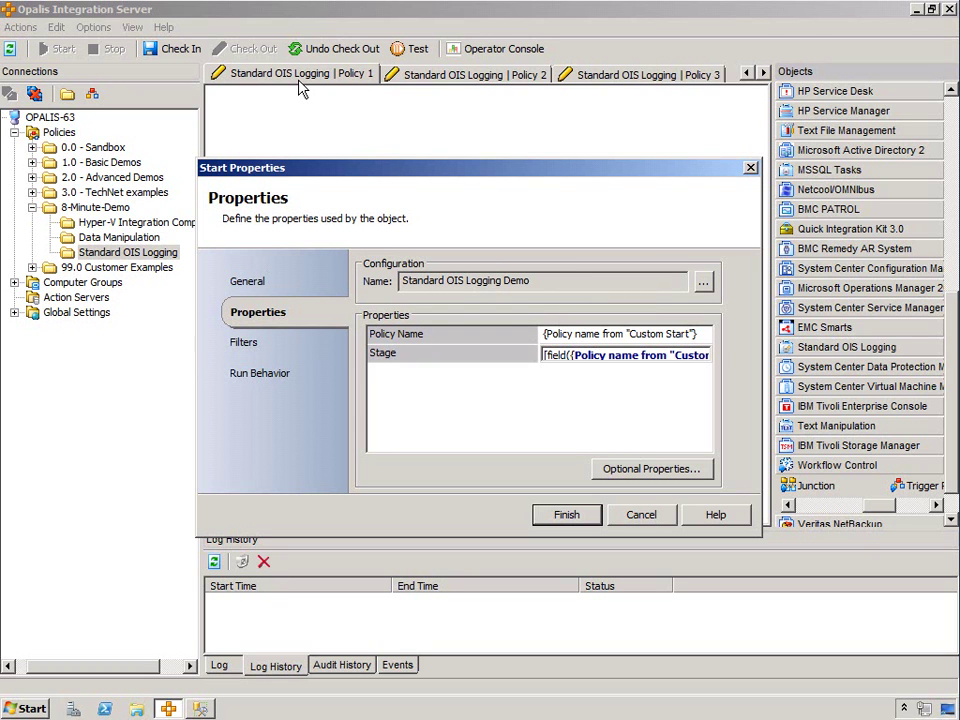
- Add the optional properties Job ID and Custom Field 01 to the Start object
left_click(636, 470)
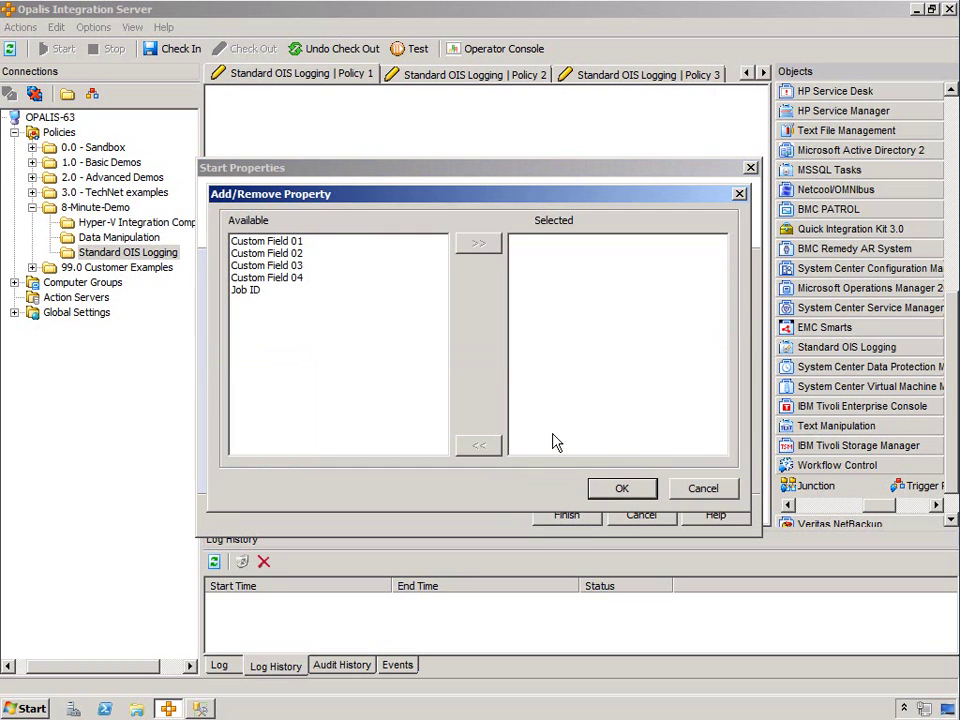
left_click(259, 293)
double_click(259, 296)
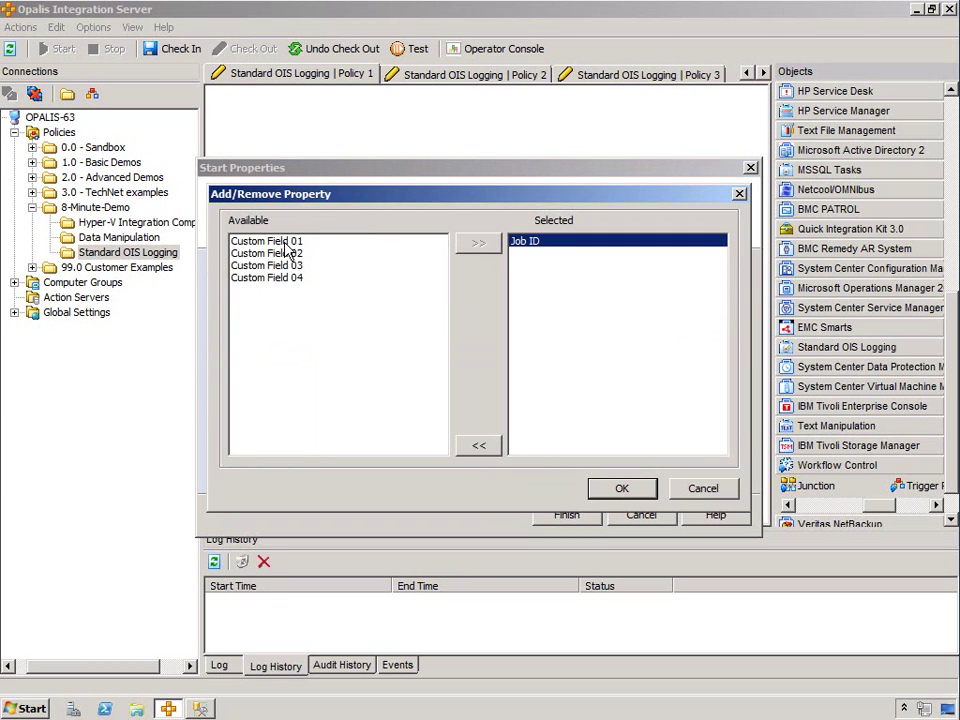
double_click(288, 243)
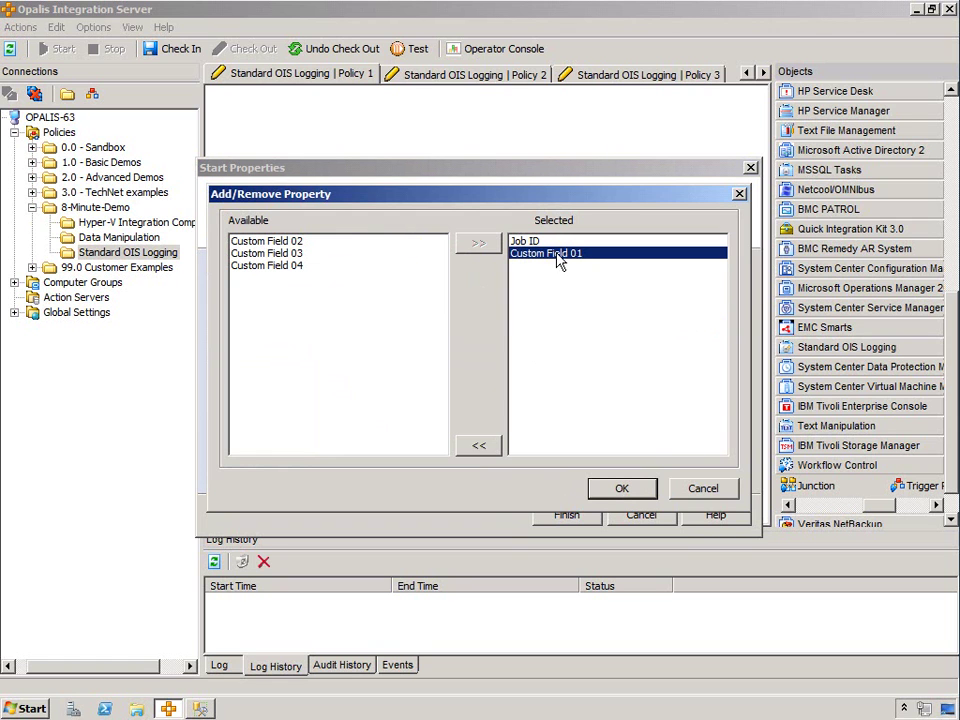
left_click(614, 490)
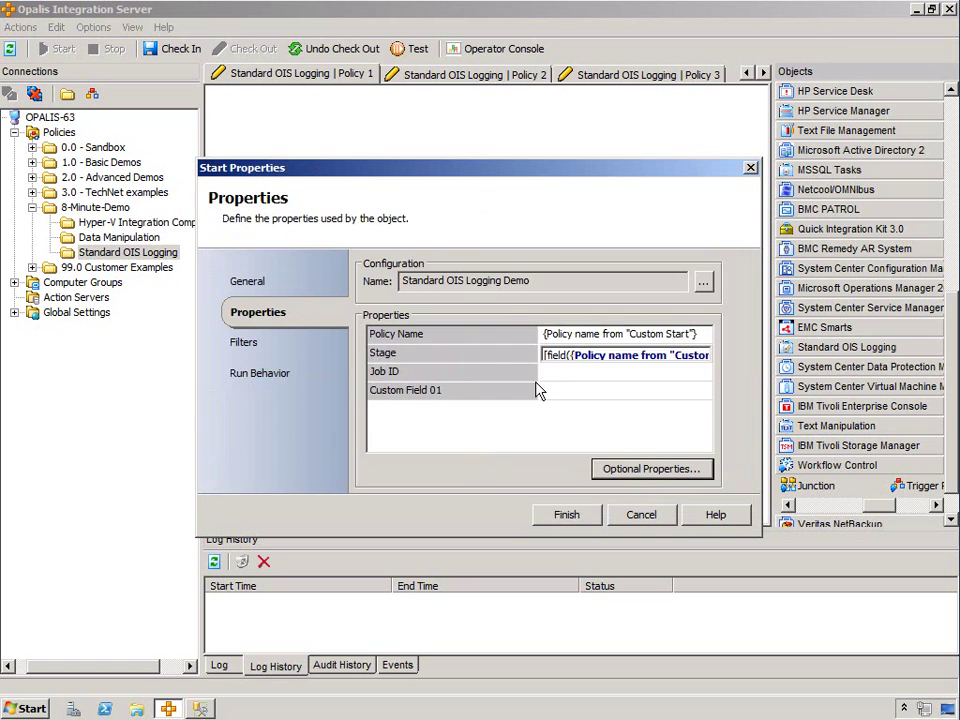
- Copy the Stage expression into the Start object's Job ID property and expand that field for editing
left_click(570, 372)
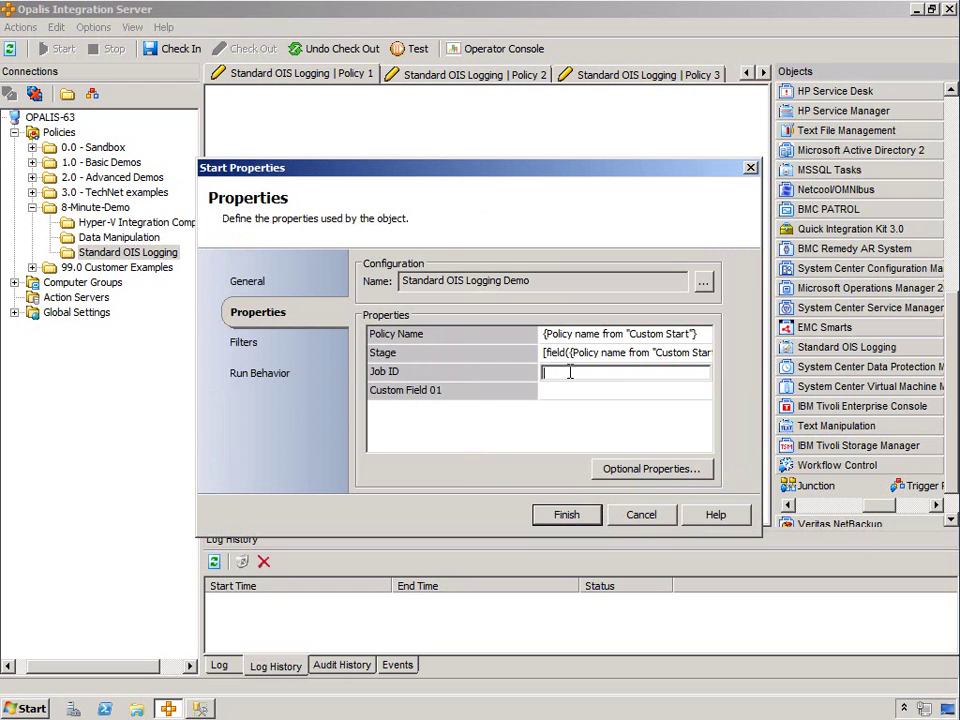
left_click(590, 354)
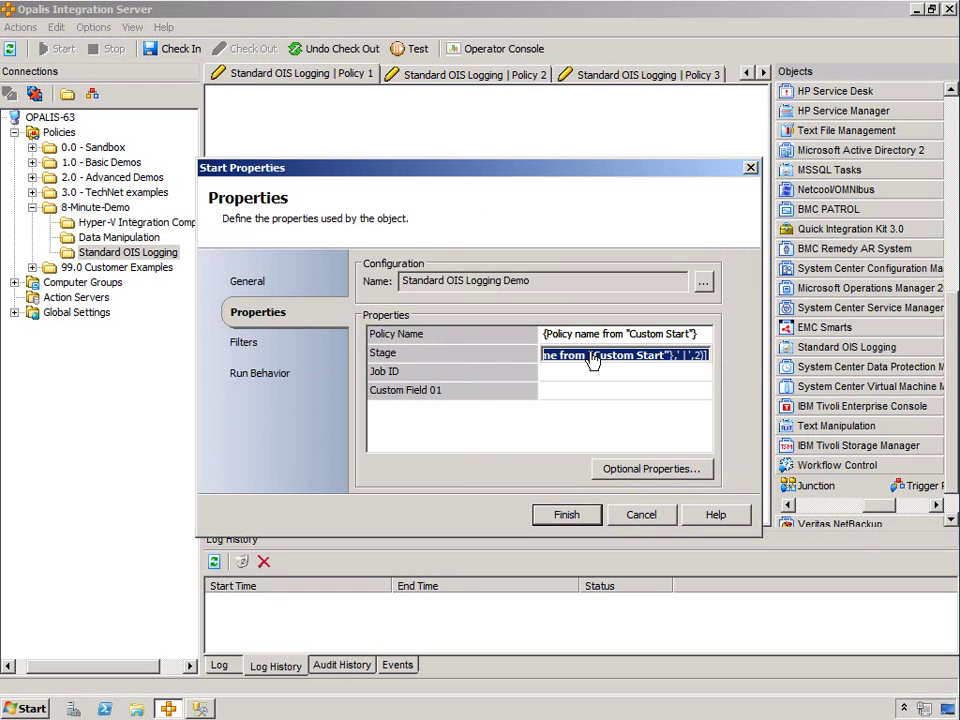
right_click(592, 355)
left_click(629, 483)
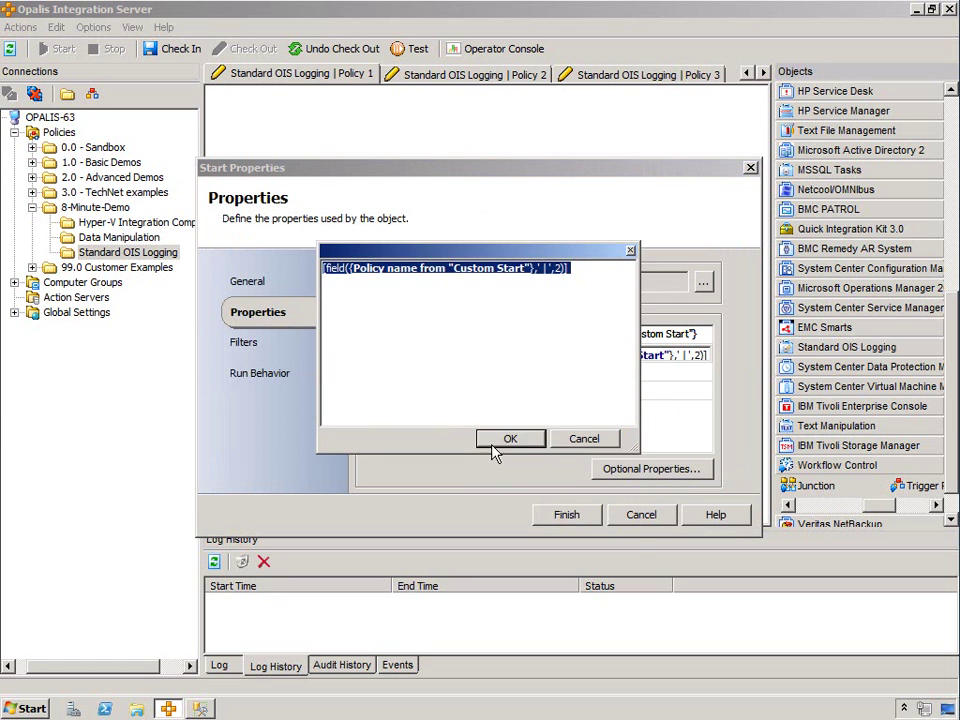
left_click(564, 392)
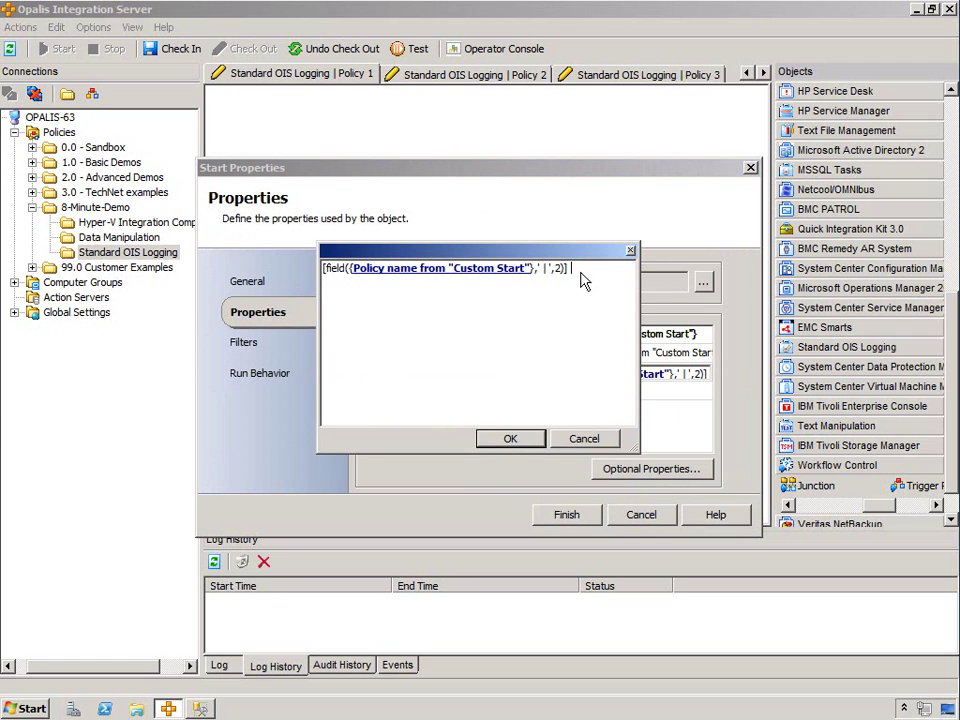
- Append a hyphen and Custom Start's published Object Process ID to the Job ID expression and accept it
type("-")
right_click(587, 283)
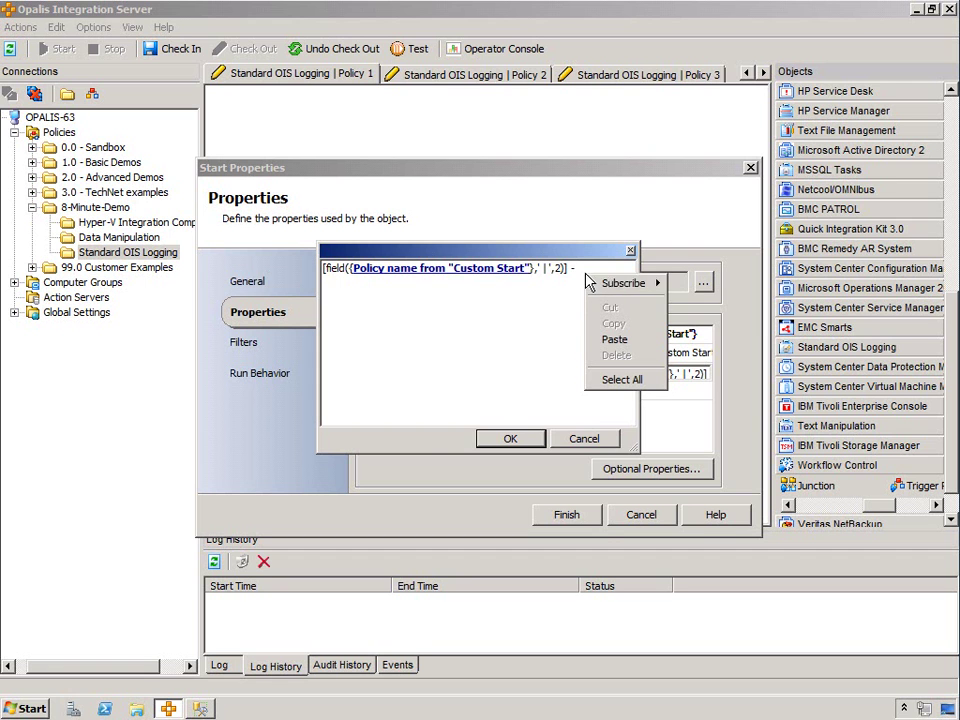
mouse_move(655, 283)
left_click(728, 283)
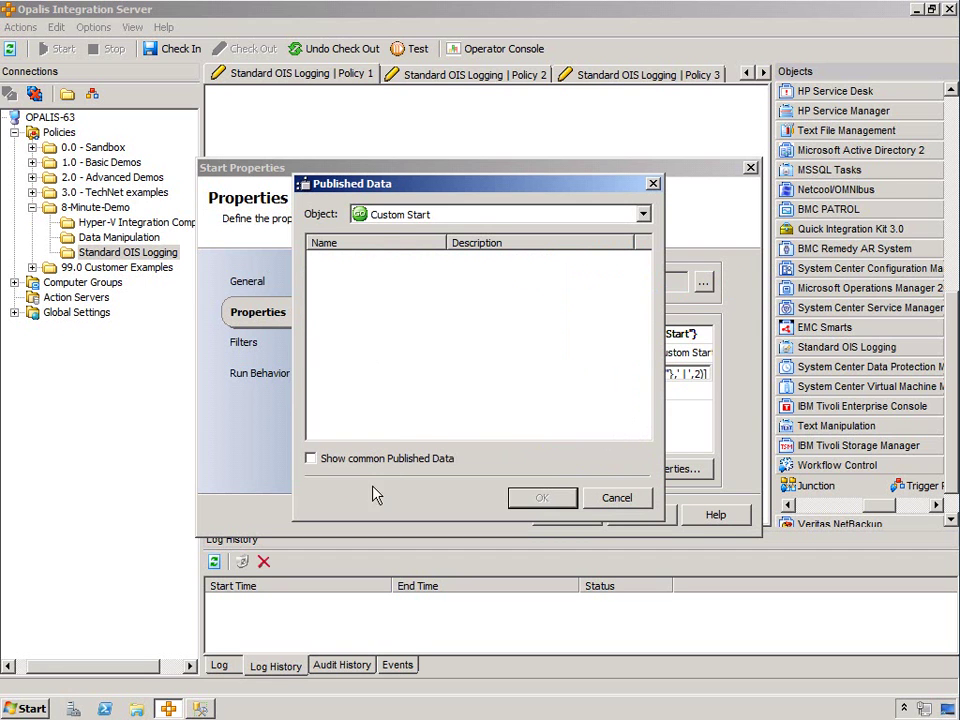
left_click(392, 460)
left_click_drag(649, 317, 649, 381)
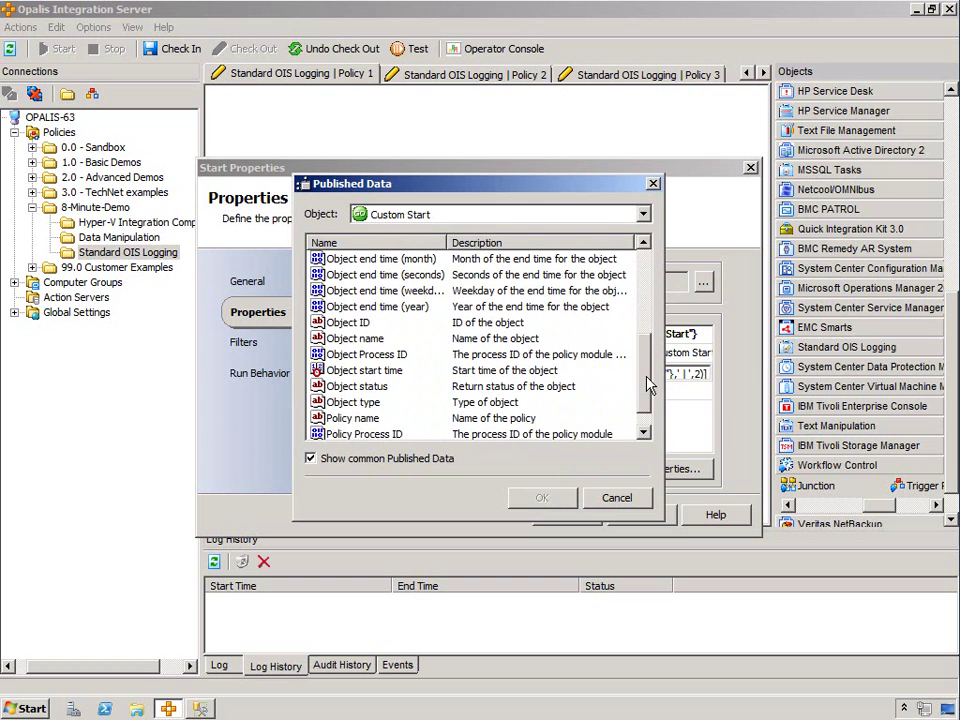
double_click(387, 360)
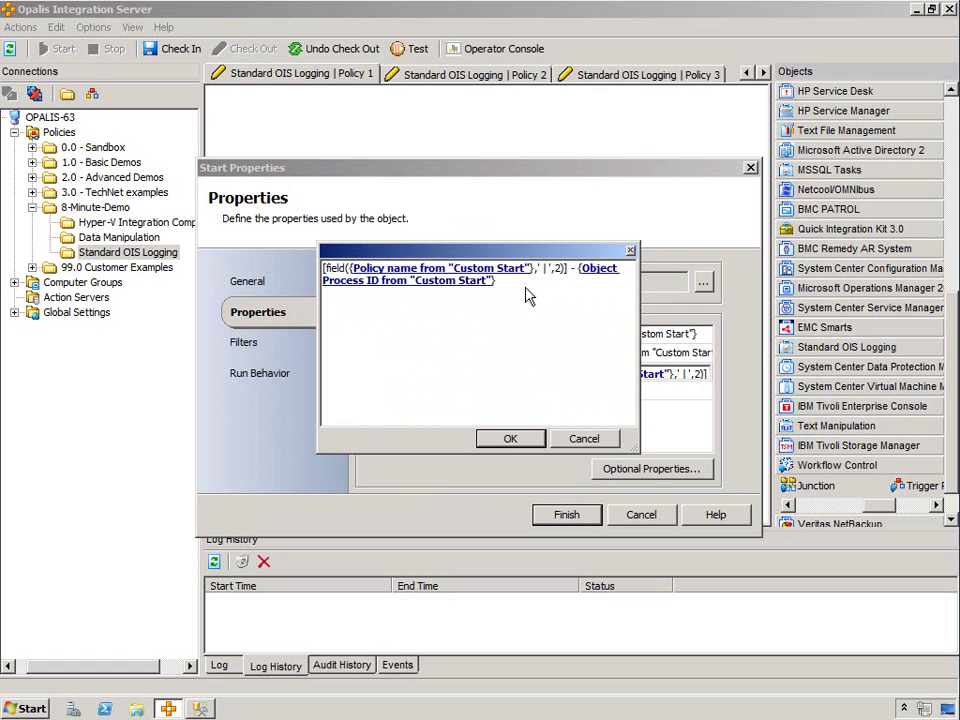
left_click(511, 439)
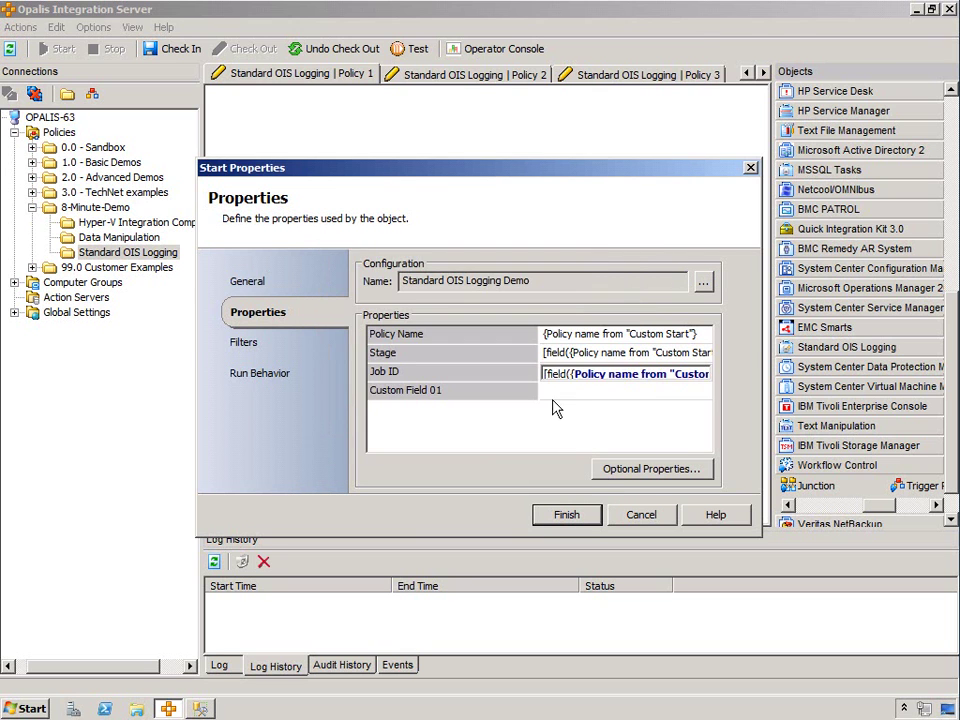
- Set the Start object's Custom Field 01 to "Started Successfully" and finish its properties
left_click(582, 390)
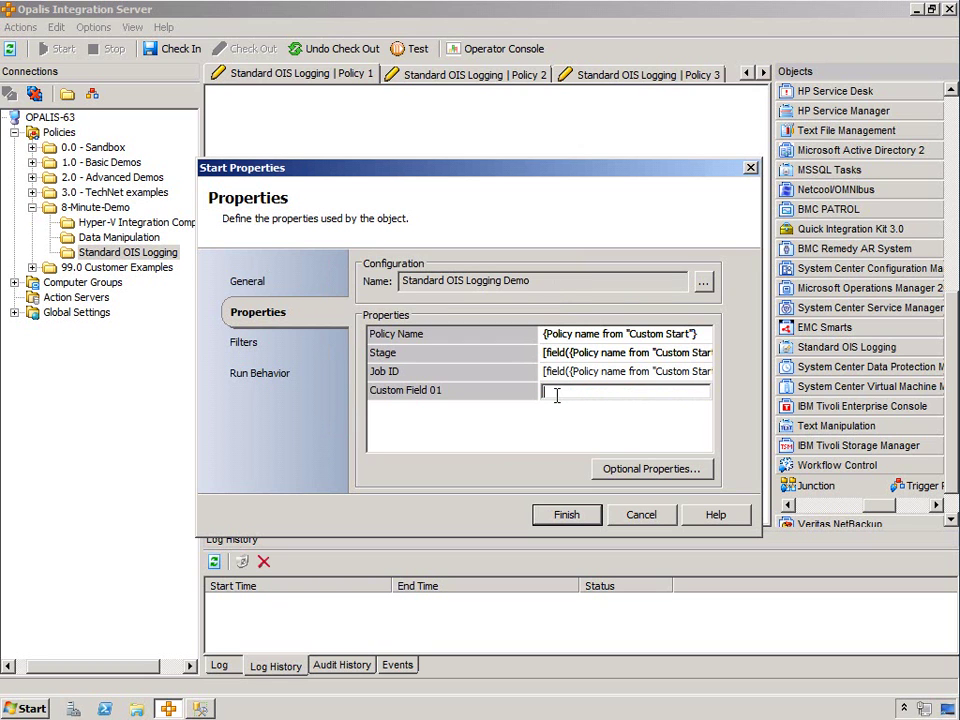
type("Started Successfull")
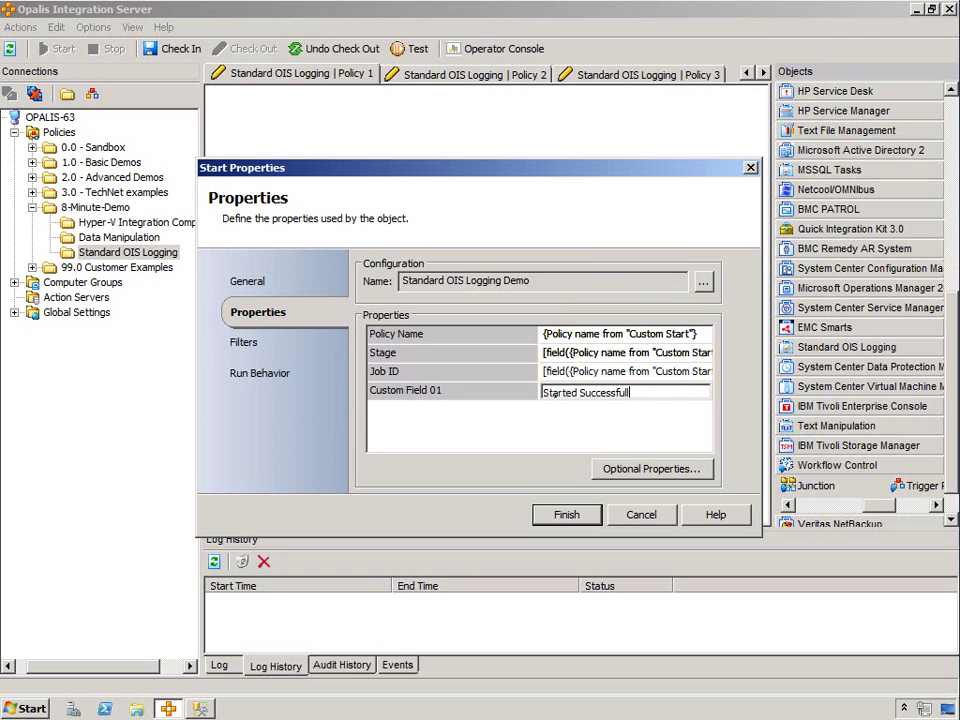
left_click(578, 421)
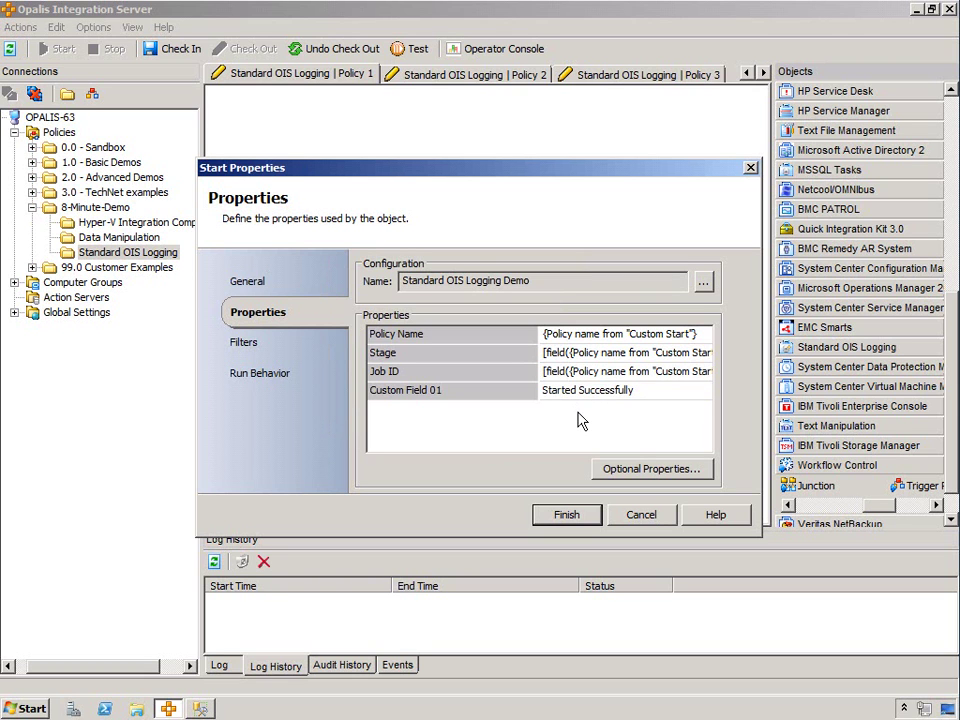
left_click(566, 514)
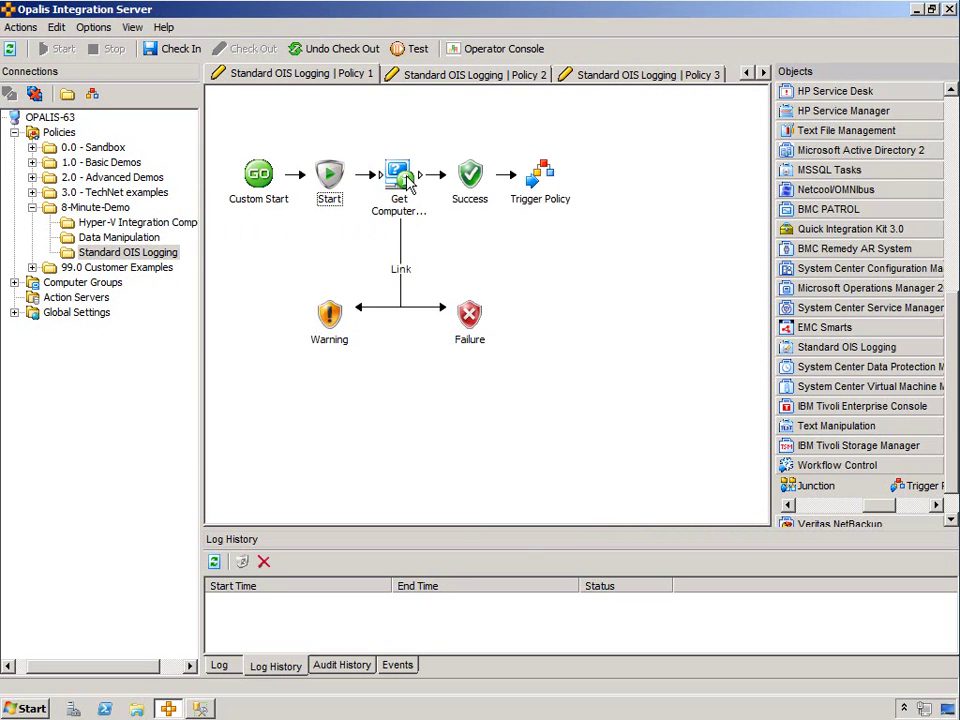
- Set the Get Computer/IP Status object to check the computer localhost
left_click(401, 180)
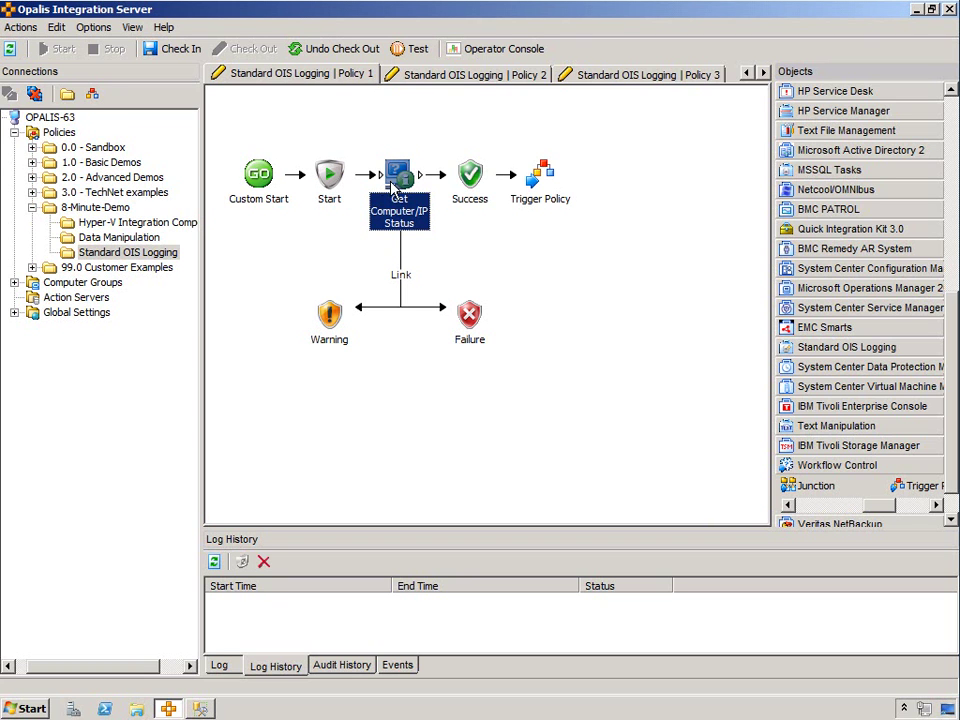
left_click(446, 246)
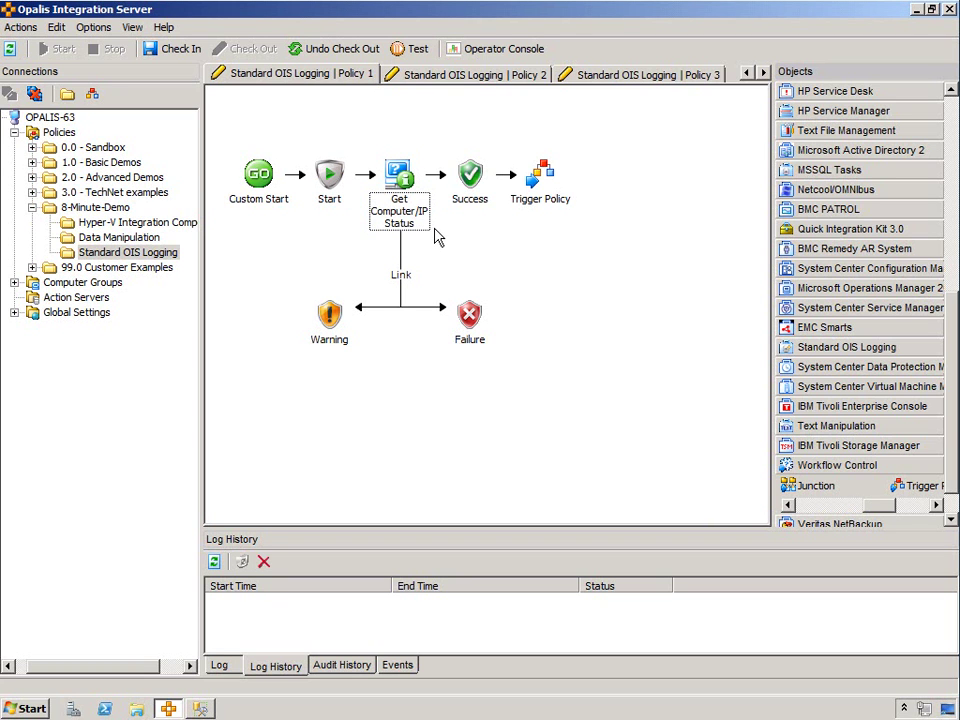
left_click(399, 180)
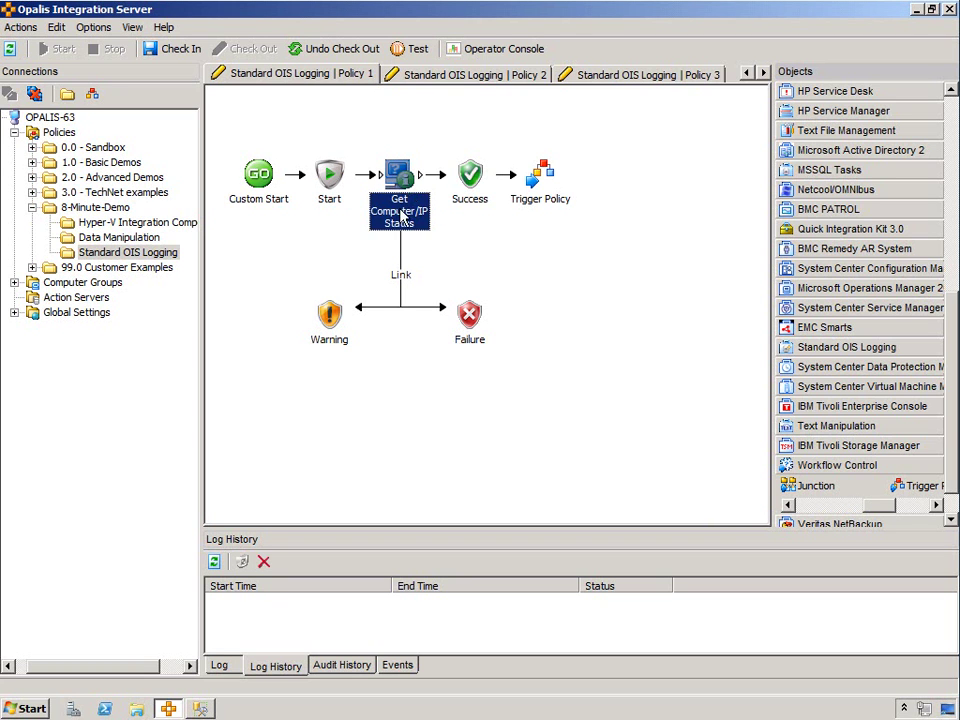
double_click(400, 177)
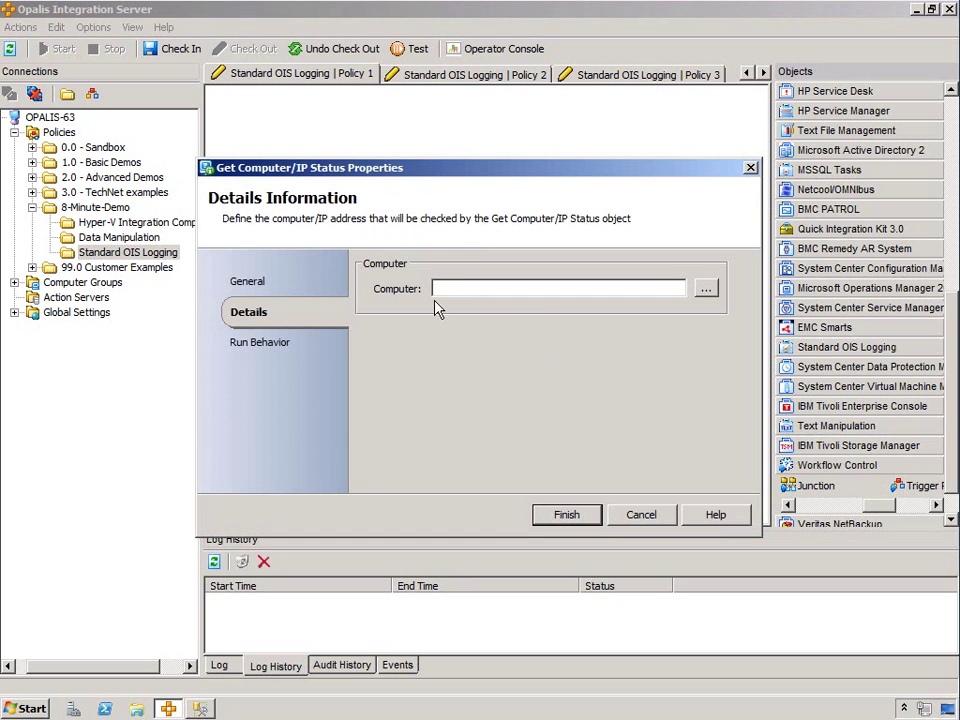
type("localhost")
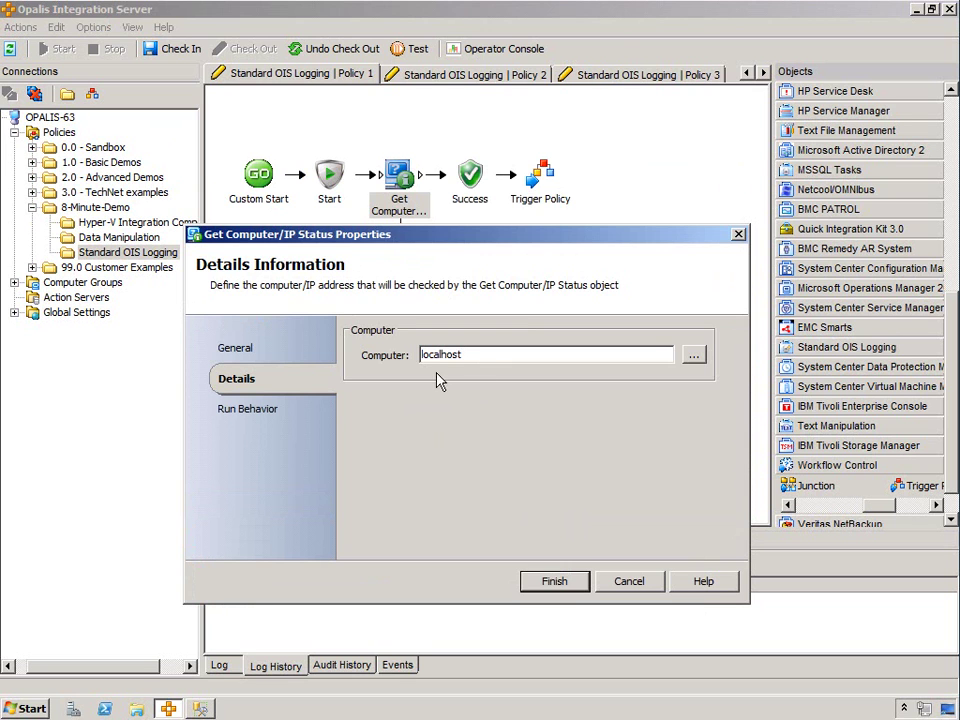
left_click(556, 581)
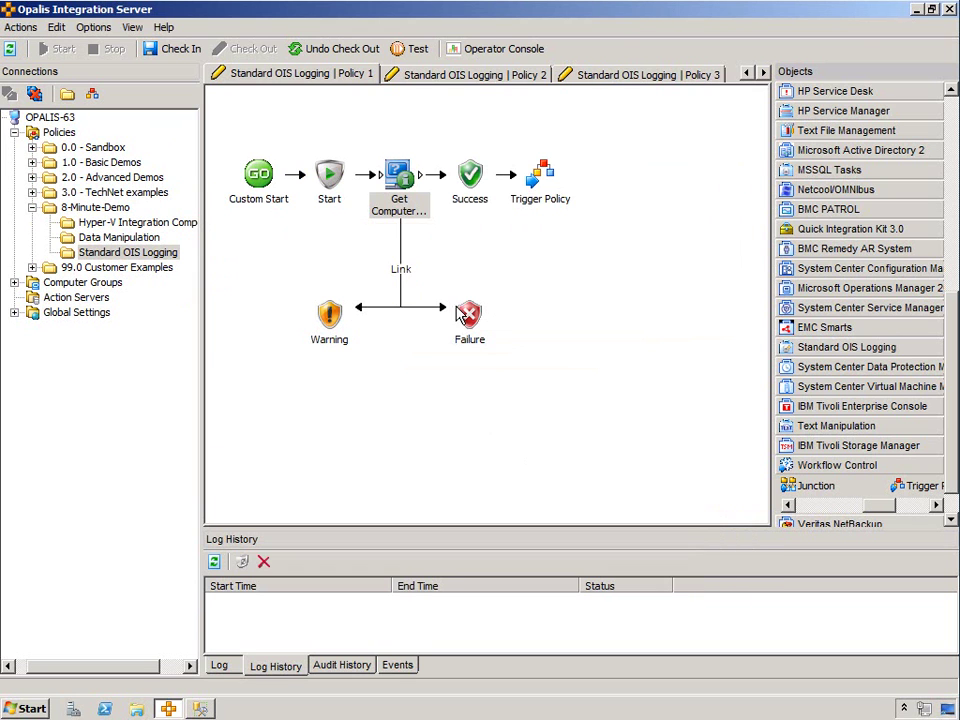
- Add an include condition to the link to Success: Percentage of packets received from Get Computer/IP Status is greater than 50
double_click(437, 180)
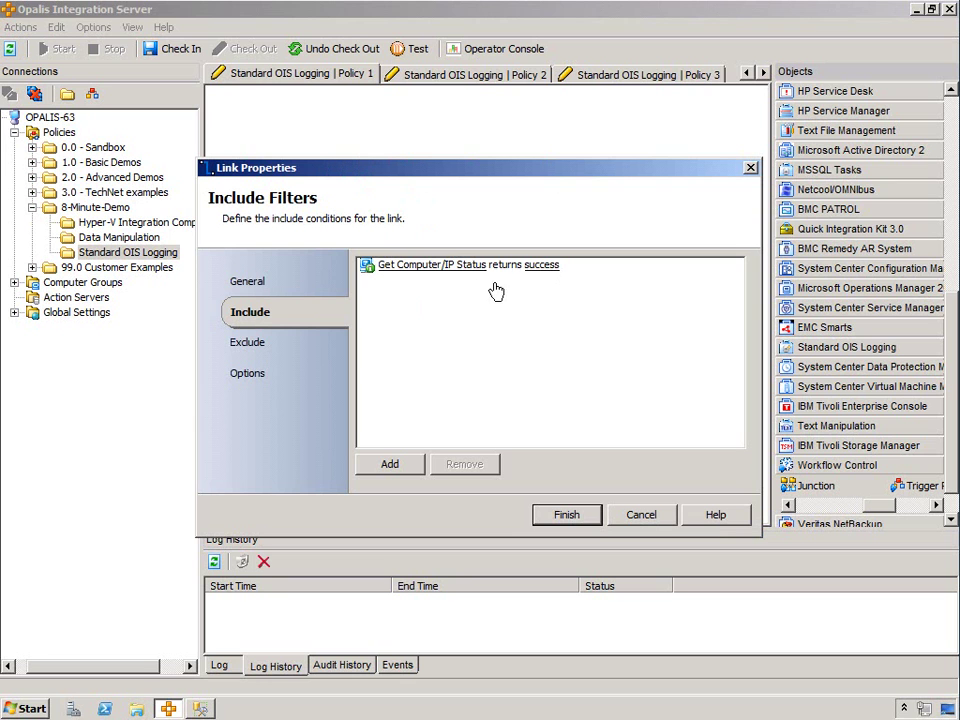
left_click(405, 473)
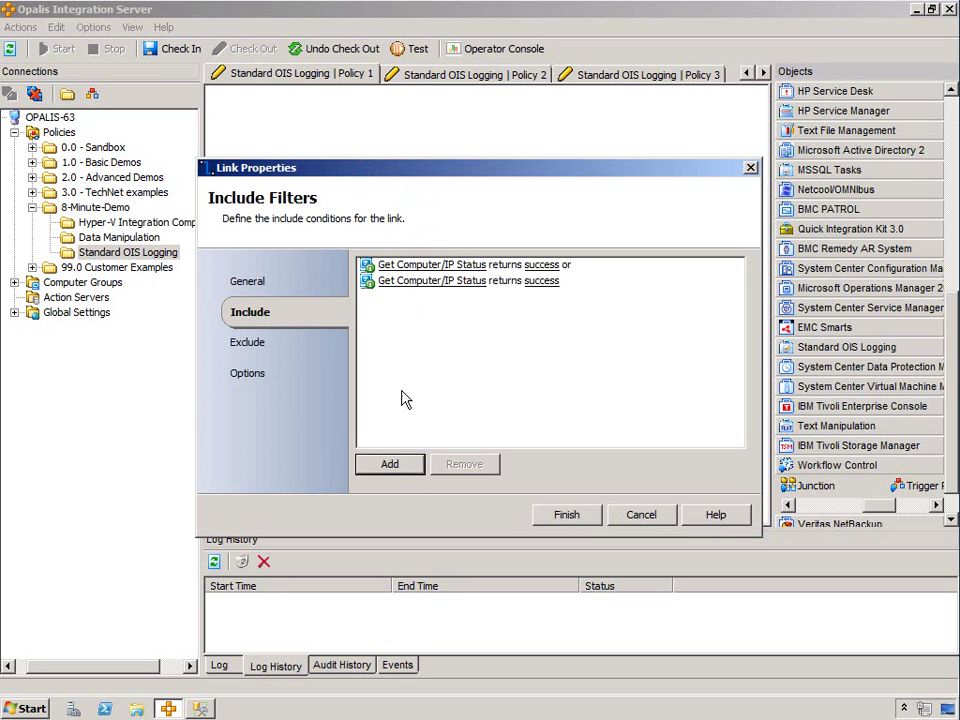
left_click(424, 282)
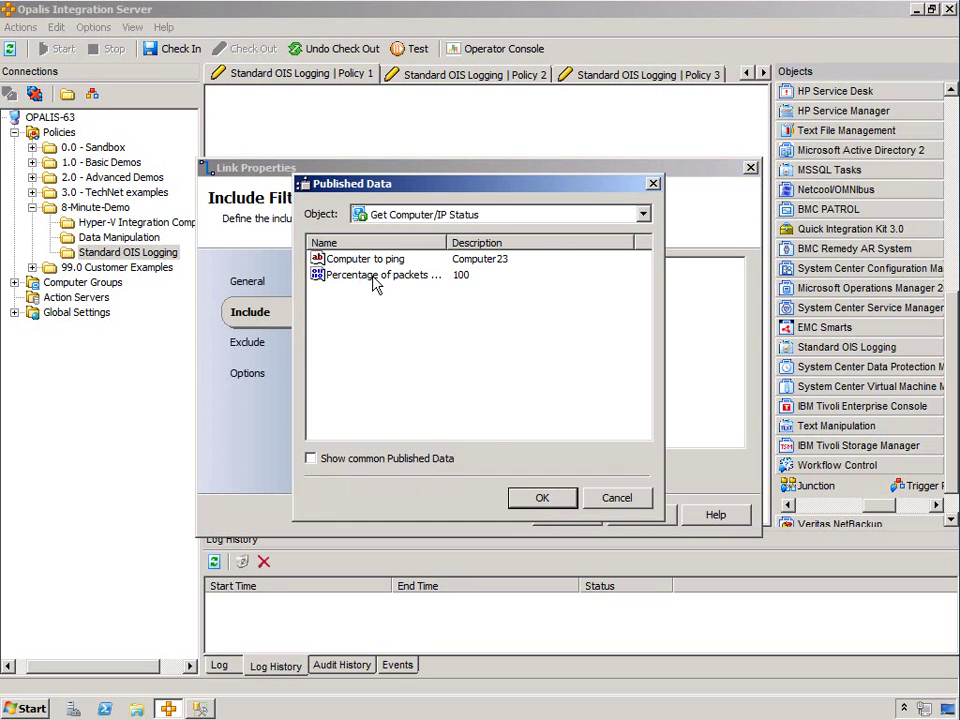
double_click(378, 276)
left_click(672, 282)
double_click(385, 320)
left_click(730, 283)
type("50")
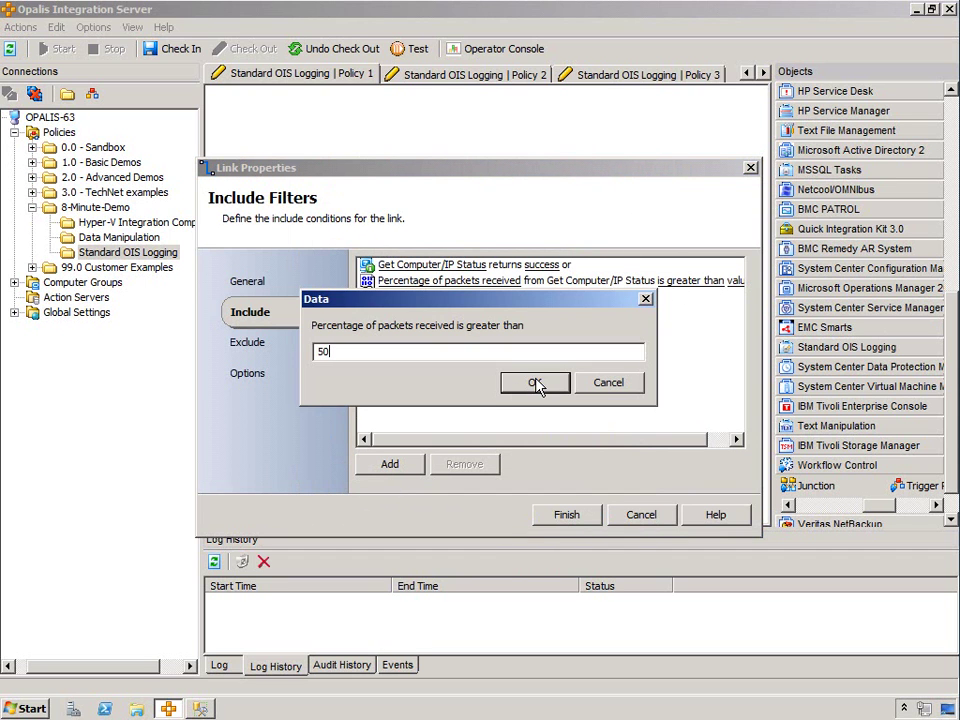
left_click(541, 390)
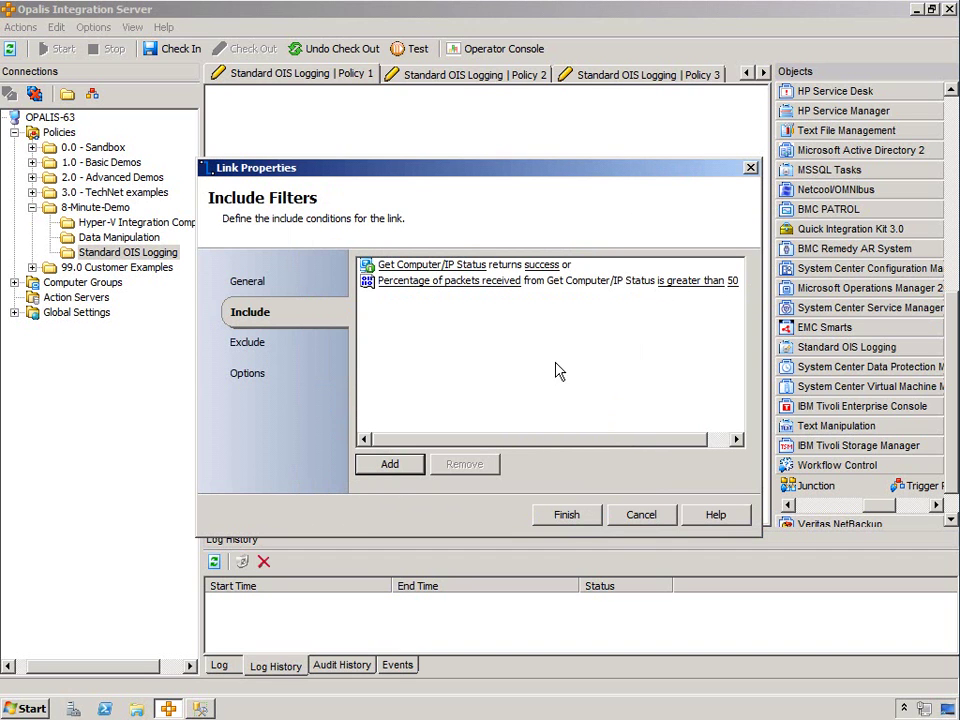
- Set the color of the link to Success to green
left_click(248, 373)
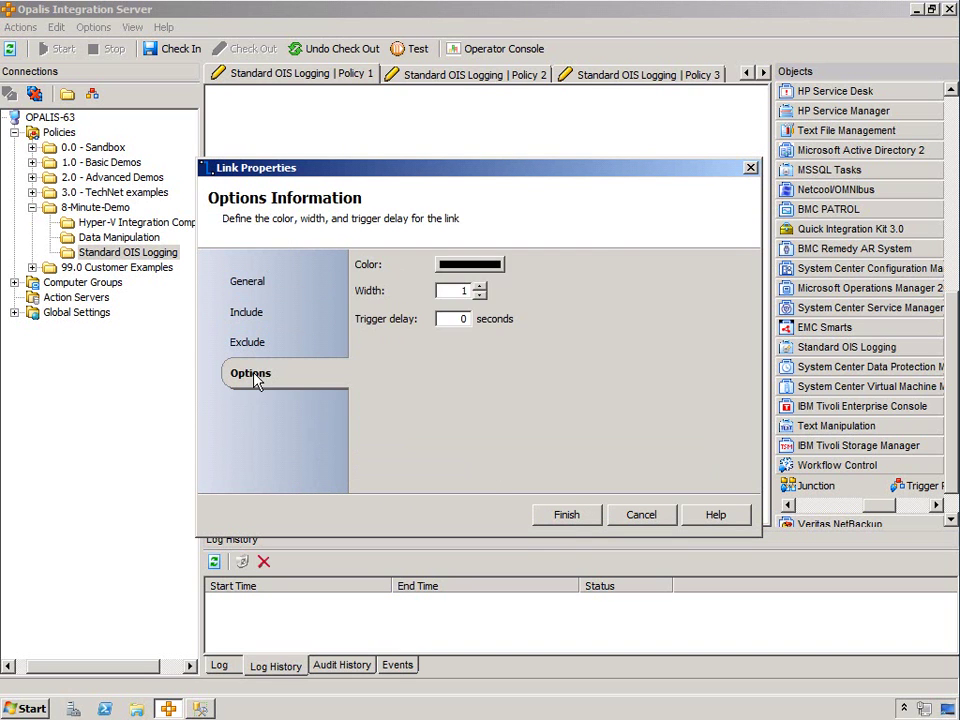
left_click(463, 266)
left_click(270, 291)
left_click(239, 460)
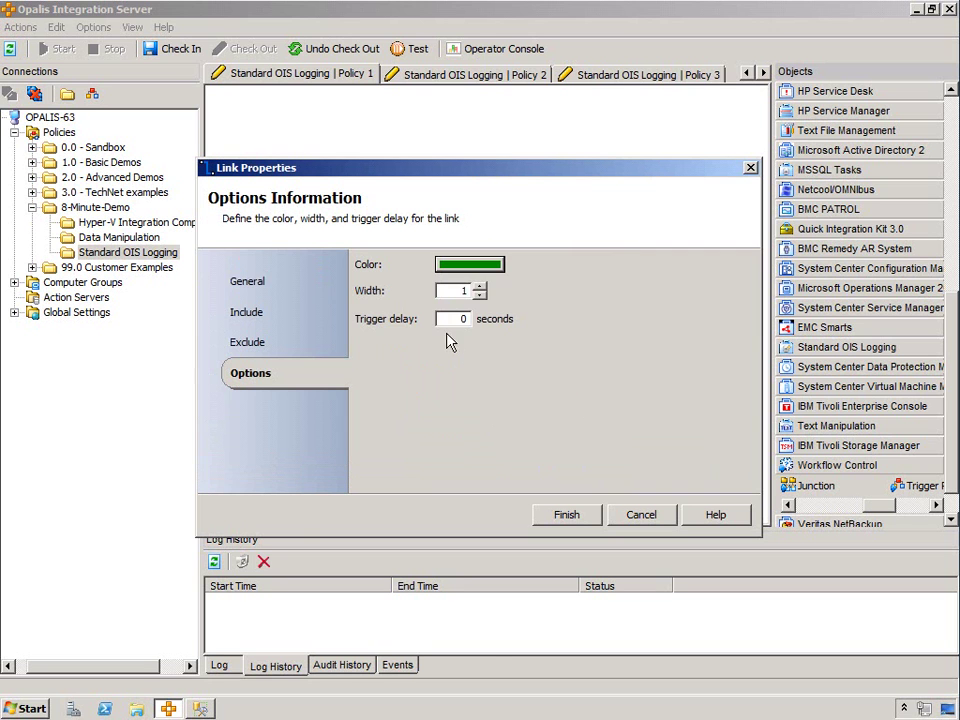
- Rename the link to Success "Pinged Successfully" and shift Success and Trigger Policy further right along the workflow to make room for its label
left_click(258, 283)
double_click(474, 262)
type("Success")
key("BackSpace")
key("BackSpace")
key("BackSpace")
key("BackSpace")
key("BackSpace")
key("BackSpace")
key("BackSpace")
type("Pinged Success")
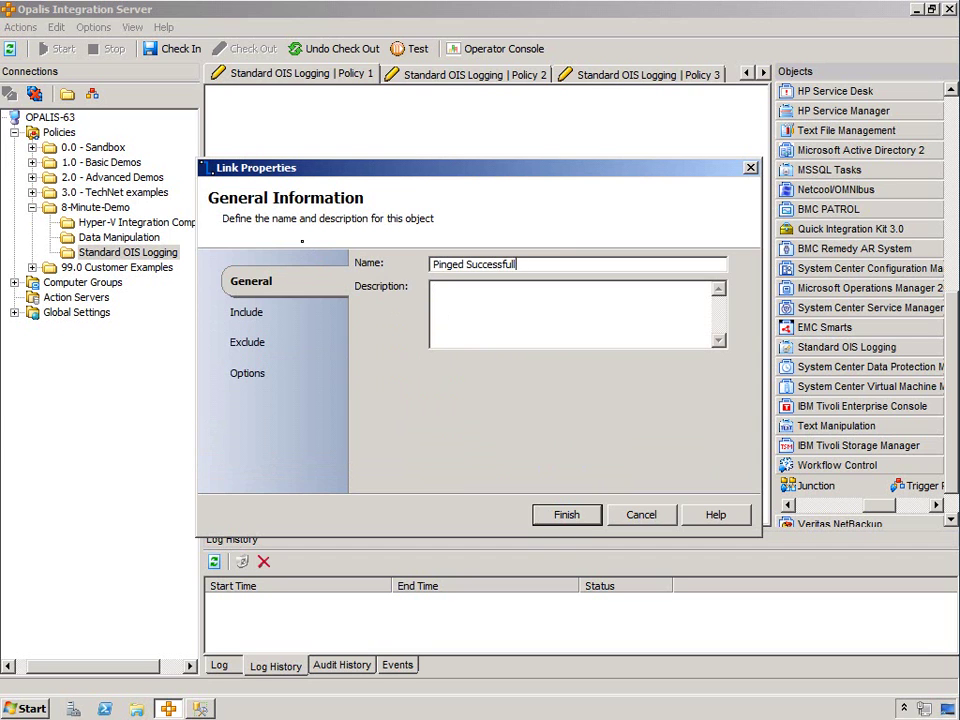
key("Return")
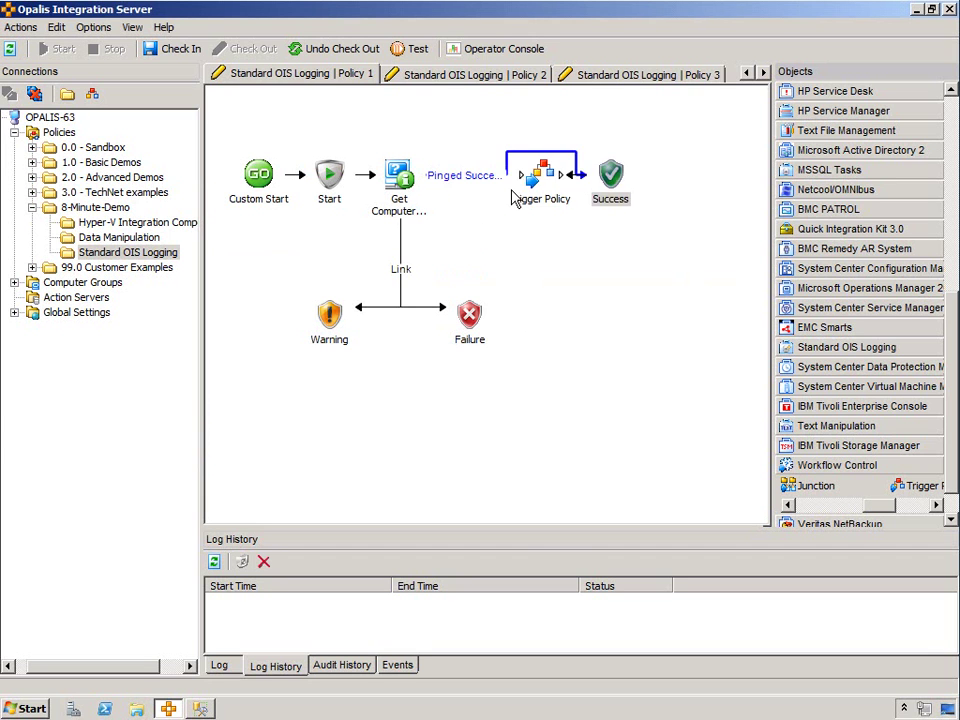
left_click_drag(543, 176, 677, 186)
left_click_drag(470, 318, 385, 302)
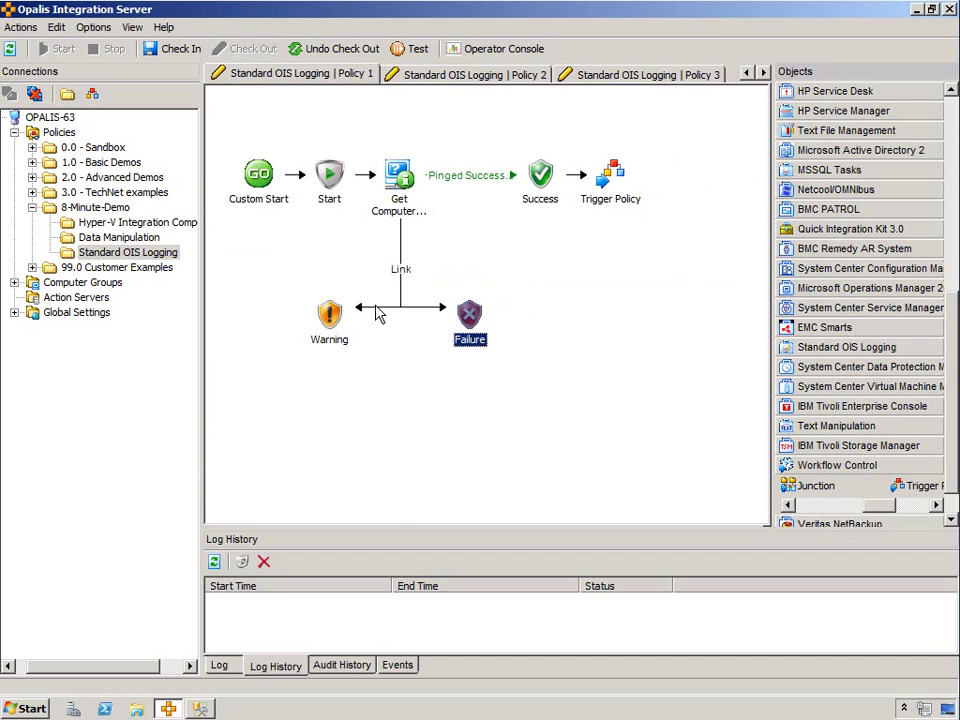
- Make the link to Warning include the Get Computer/IP Status result warning instead of success
double_click(377, 308)
left_click(521, 266)
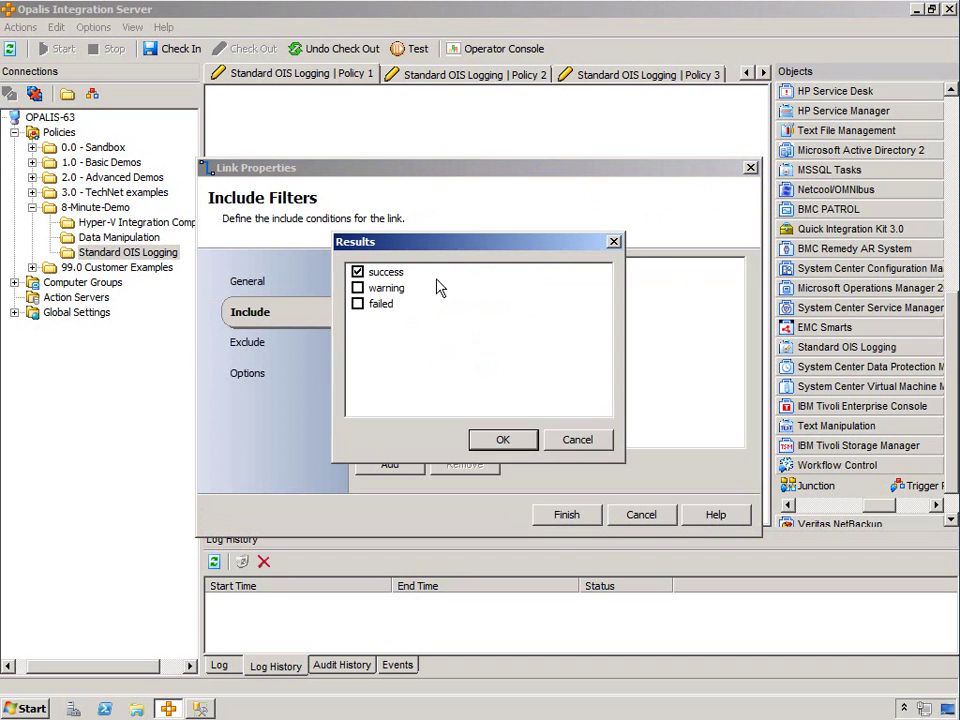
left_click(357, 288)
left_click(357, 272)
left_click(500, 443)
- Add an include condition to the link to Warning: Percentage of packets received from Get Computer/IP Status is between 25 and 50
left_click(410, 467)
left_click(425, 282)
double_click(326, 275)
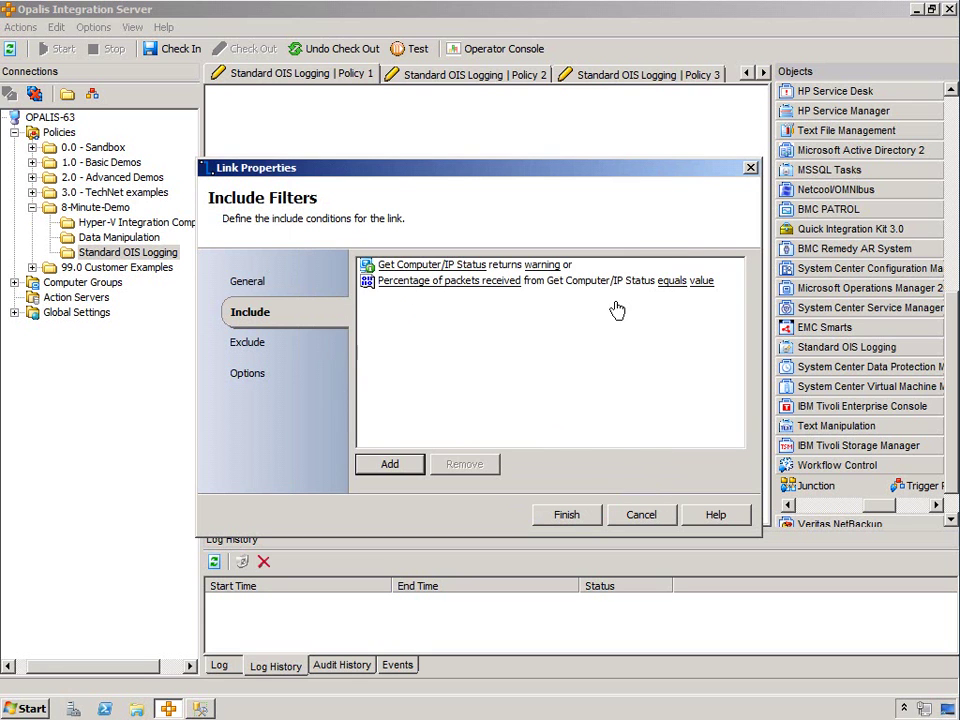
left_click(672, 282)
double_click(381, 367)
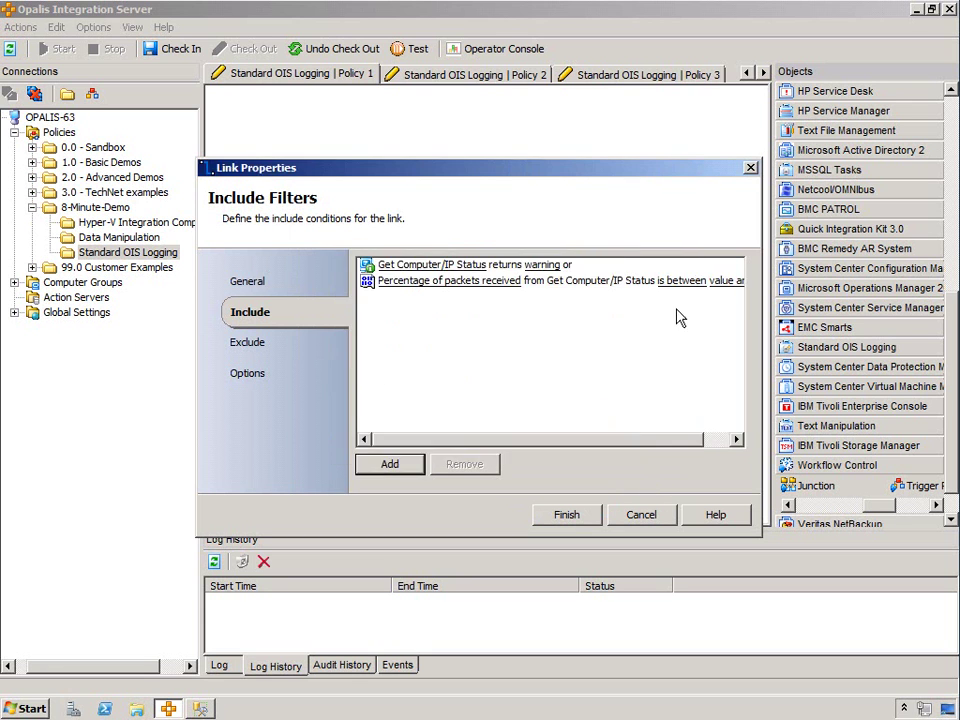
left_click(714, 440)
left_click(692, 282)
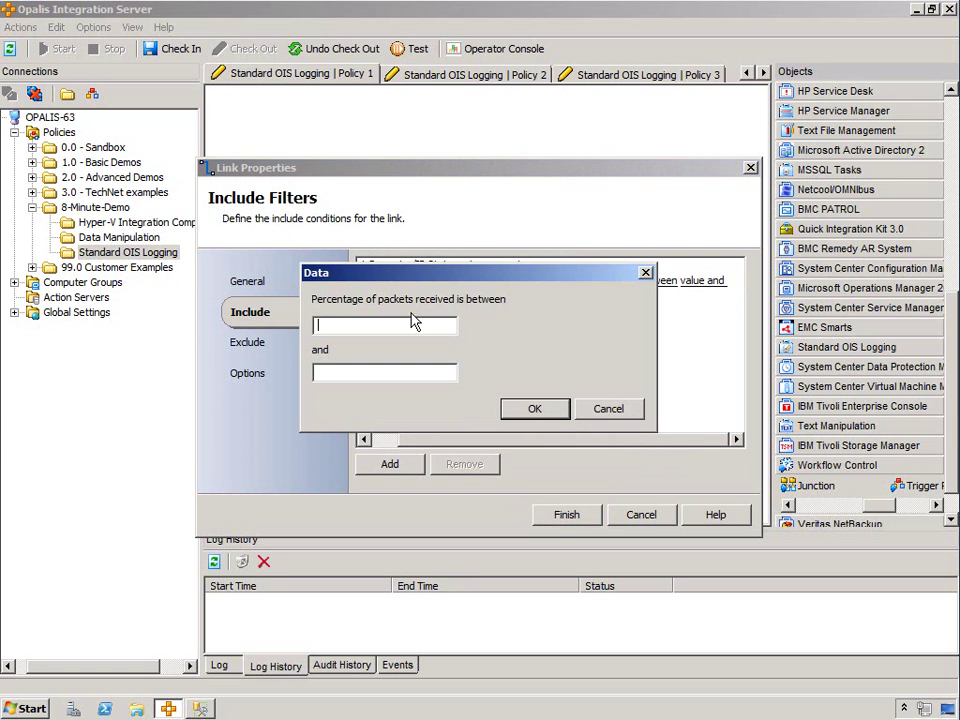
left_click(413, 322)
type("25")
left_click(407, 380)
type("50")
left_click(549, 410)
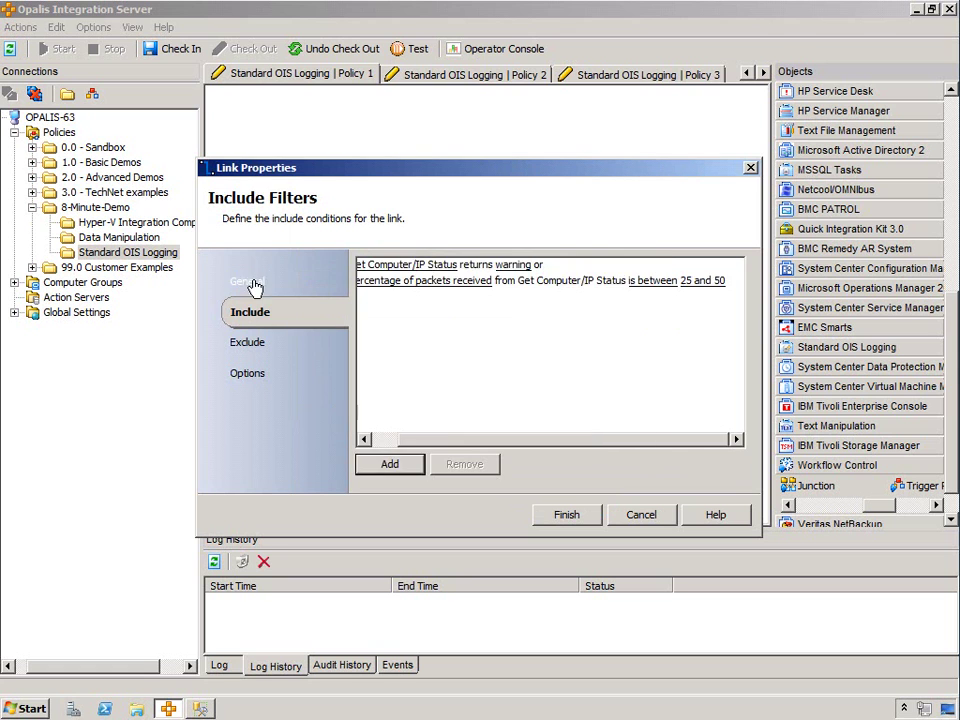
- Rename the link to Warning "Ping Warning" and color it orange
left_click(252, 283)
double_click(440, 264)
type("Ping War")
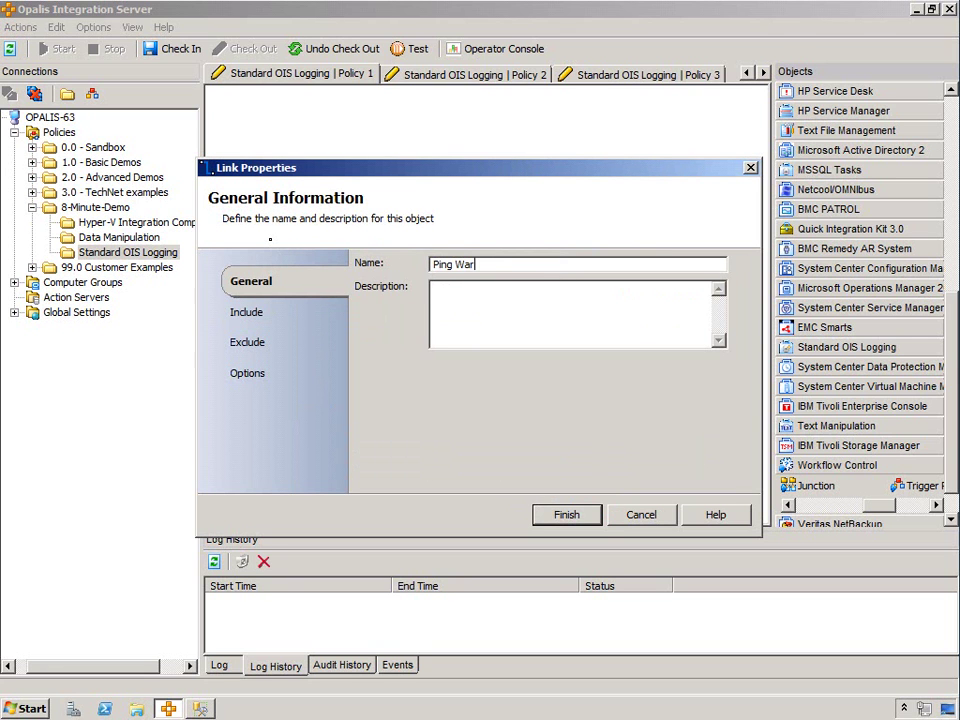
left_click(250, 376)
left_click(470, 262)
left_click(245, 291)
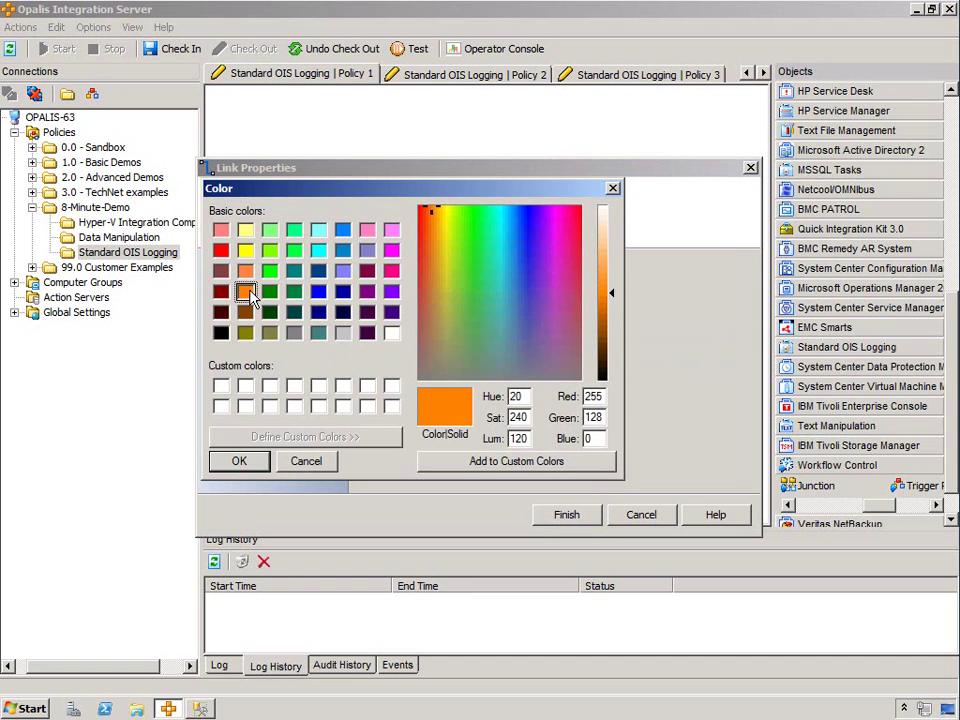
left_click(239, 460)
left_click(566, 515)
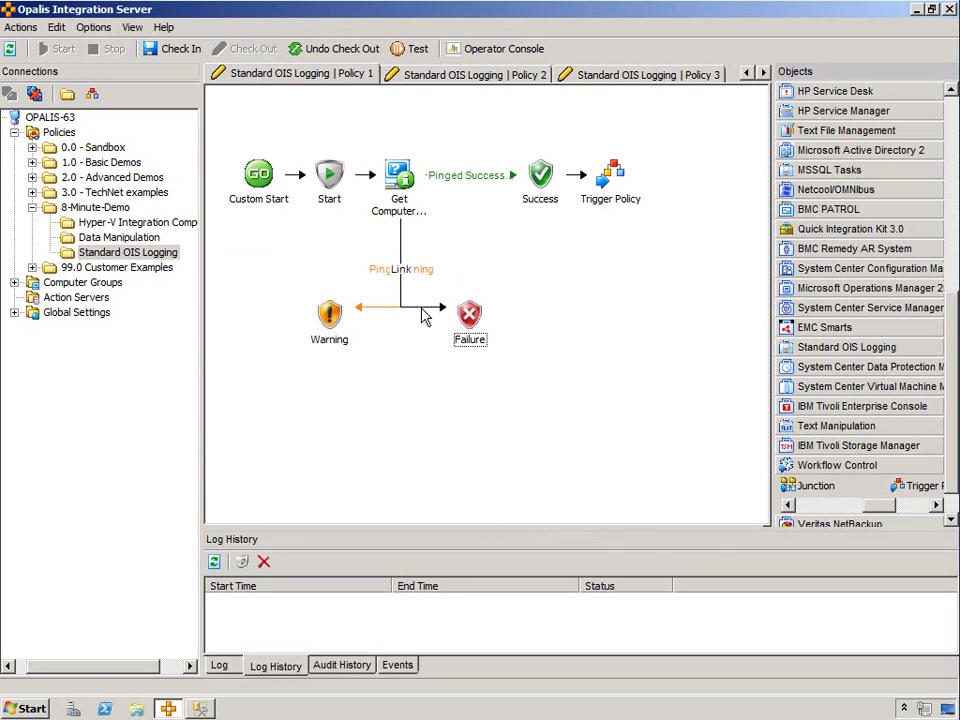
- Make the link to Failure include the Get Computer/IP Status result failed instead of success
double_click(422, 316)
left_click(533, 278)
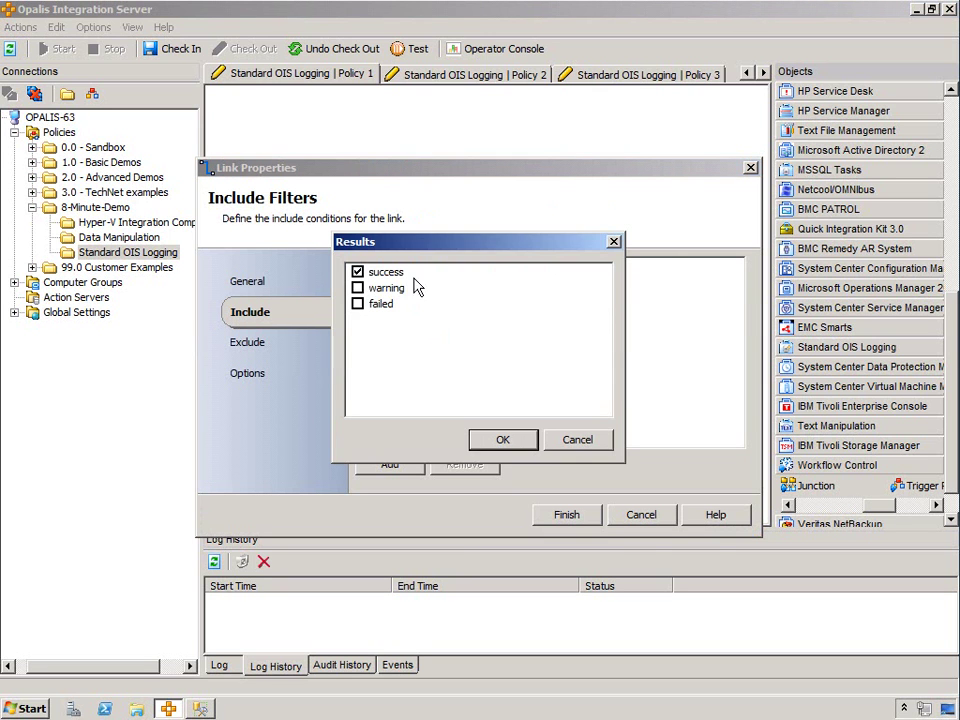
left_click(360, 272)
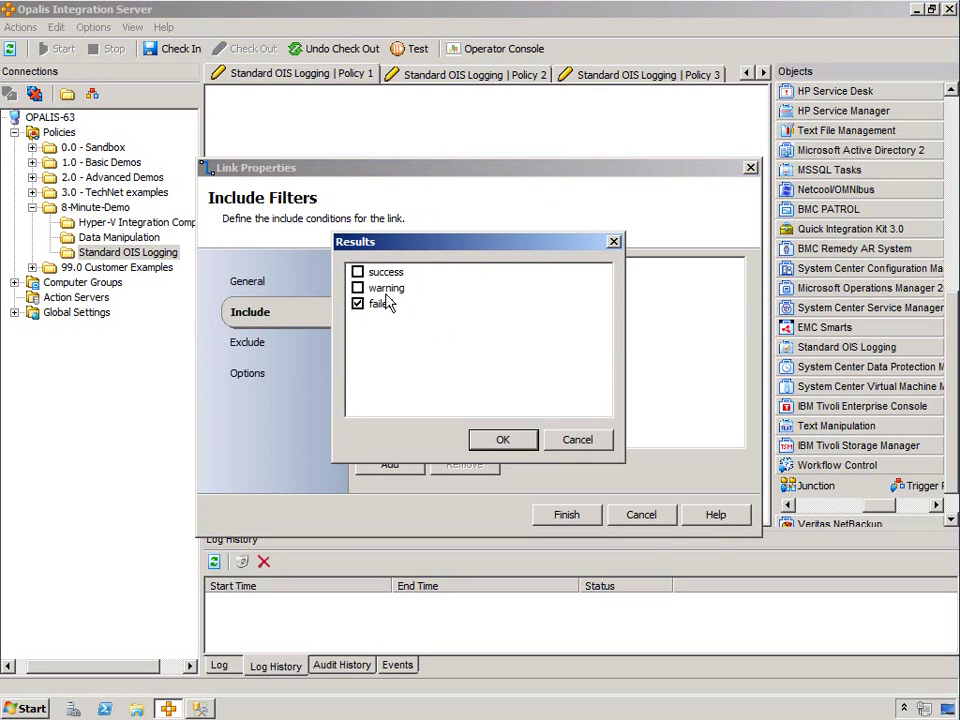
left_click(500, 440)
- Add an include condition to the link to Failure: Percentage of packets received from Get Computer/IP Status equals 0
left_click(387, 465)
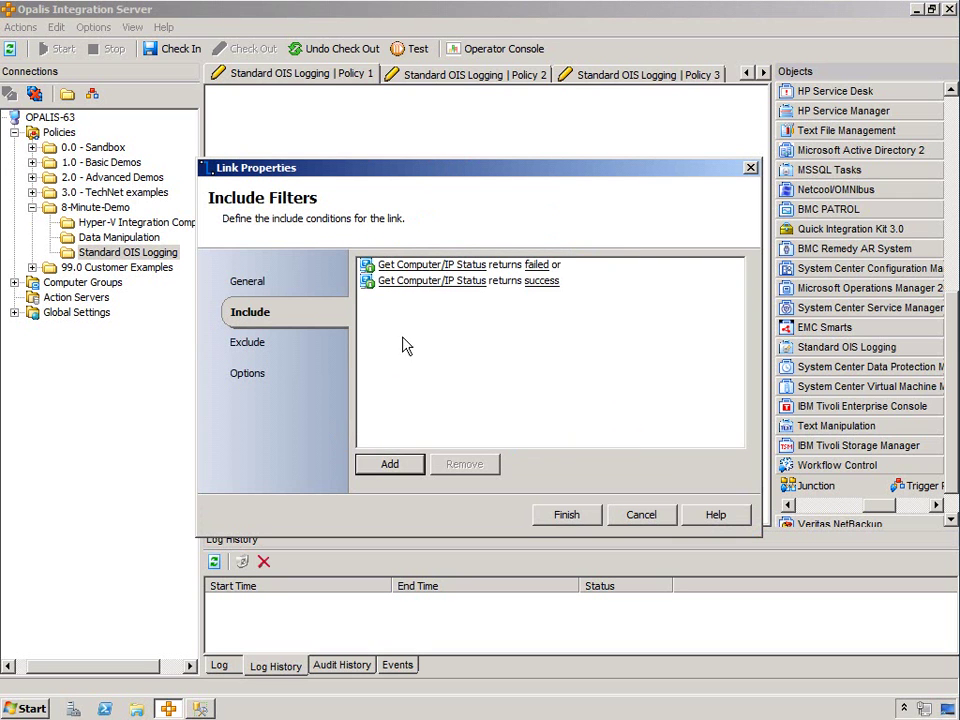
left_click(432, 282)
double_click(378, 275)
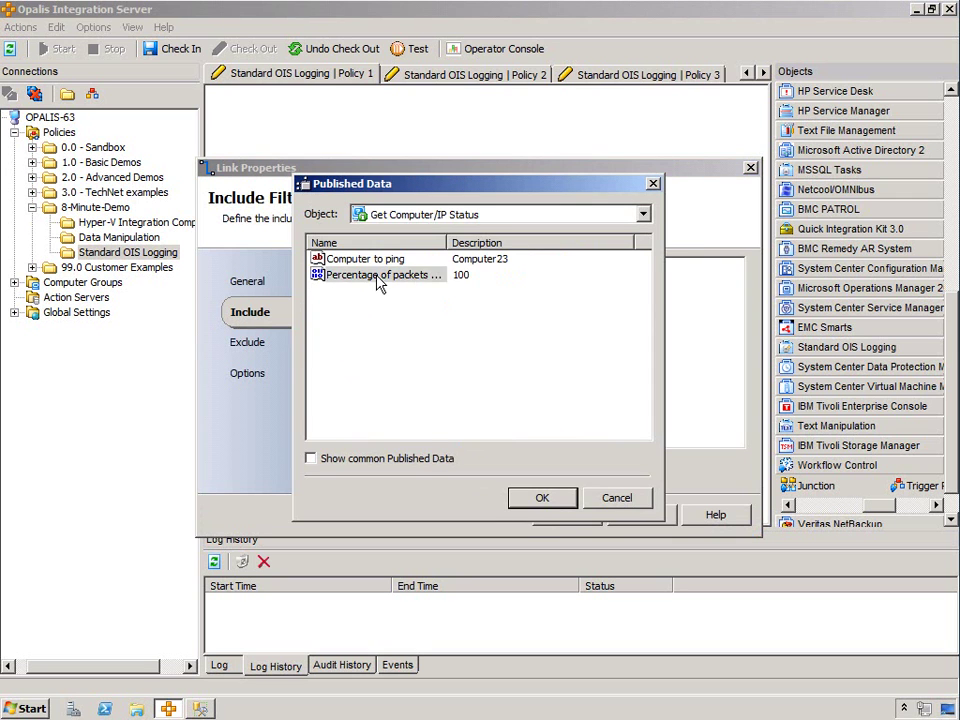
left_click(700, 281)
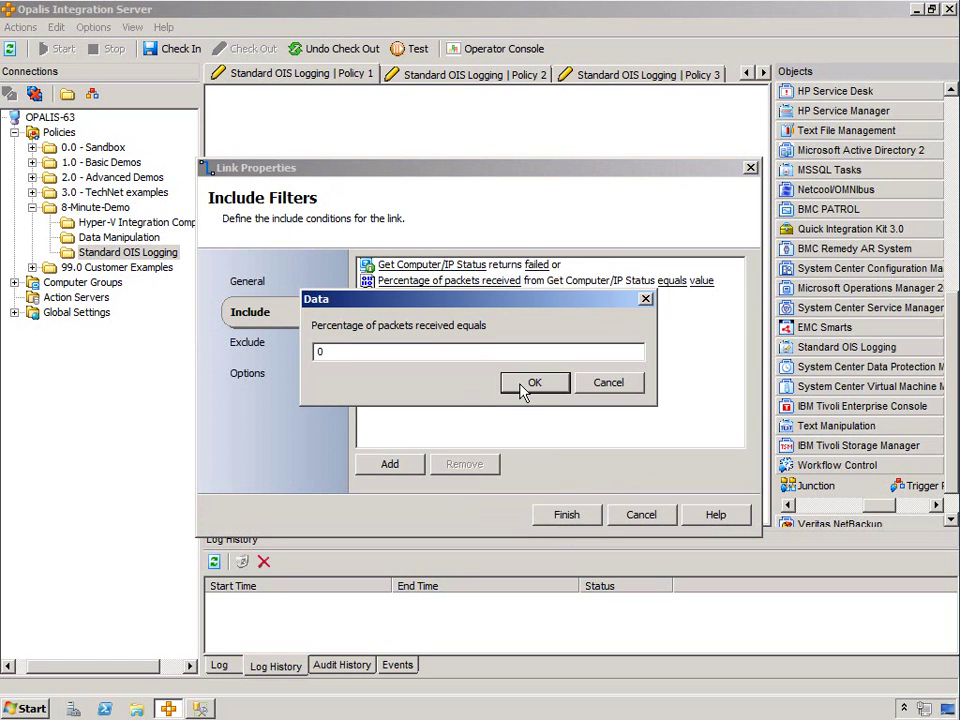
left_click(522, 387)
- Rename the link to Failure "Ping Failure" and color it red
left_click(255, 285)
type("Ping Failure")
left_click(270, 373)
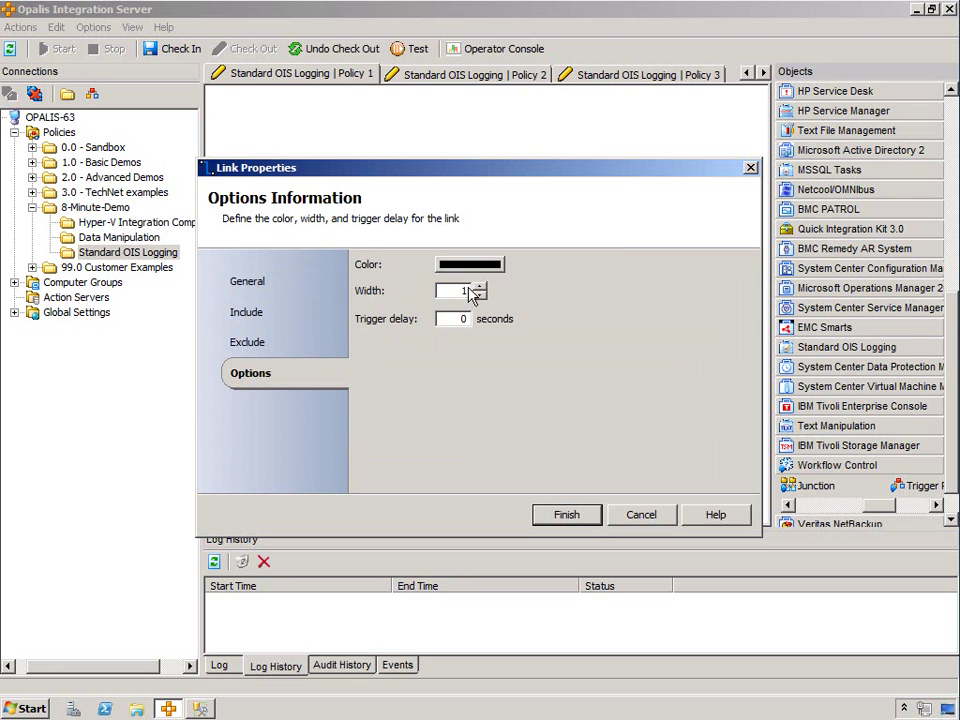
left_click(470, 265)
left_click(223, 244)
left_click(238, 461)
left_click(566, 514)
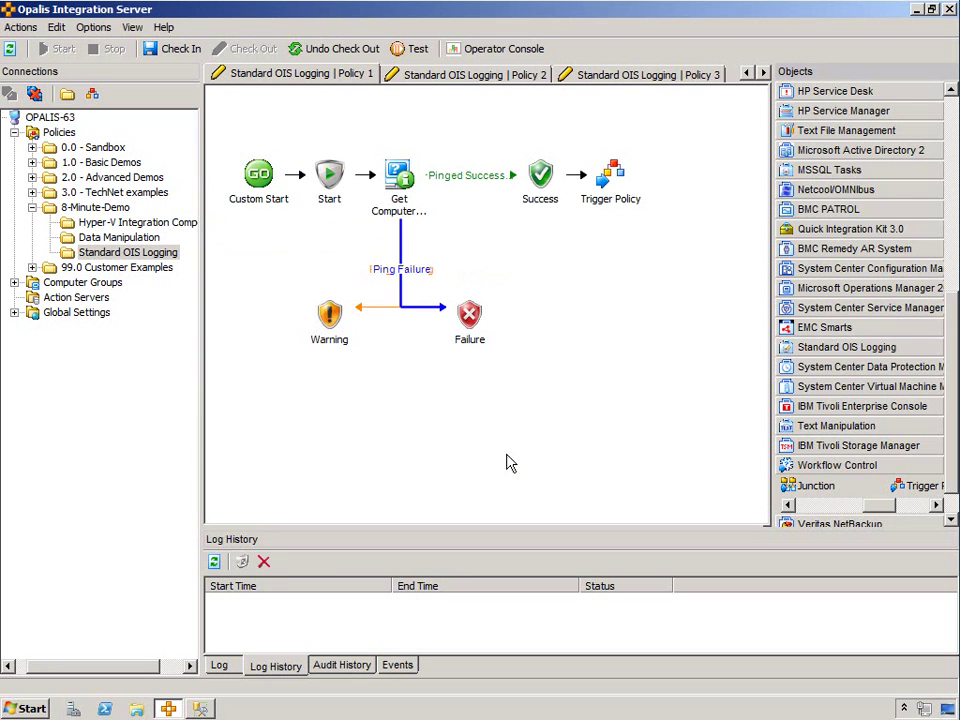
- Spread Warning and Failure further apart on their shared row so that each link label has its own space
left_click_drag(330, 315, 330, 245)
left_click_drag(466, 330, 537, 330)
left_click_drag(329, 245, 272, 342)
left_click(422, 369)
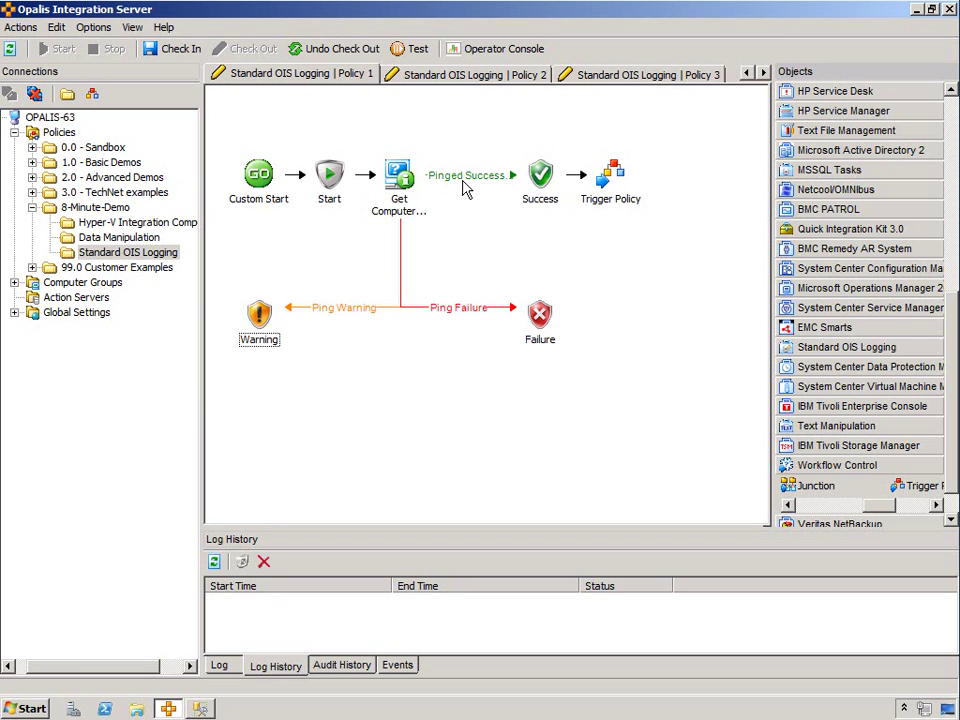
- Assign the Standard OIS Logging Demo configuration to the Success object
left_click(537, 181)
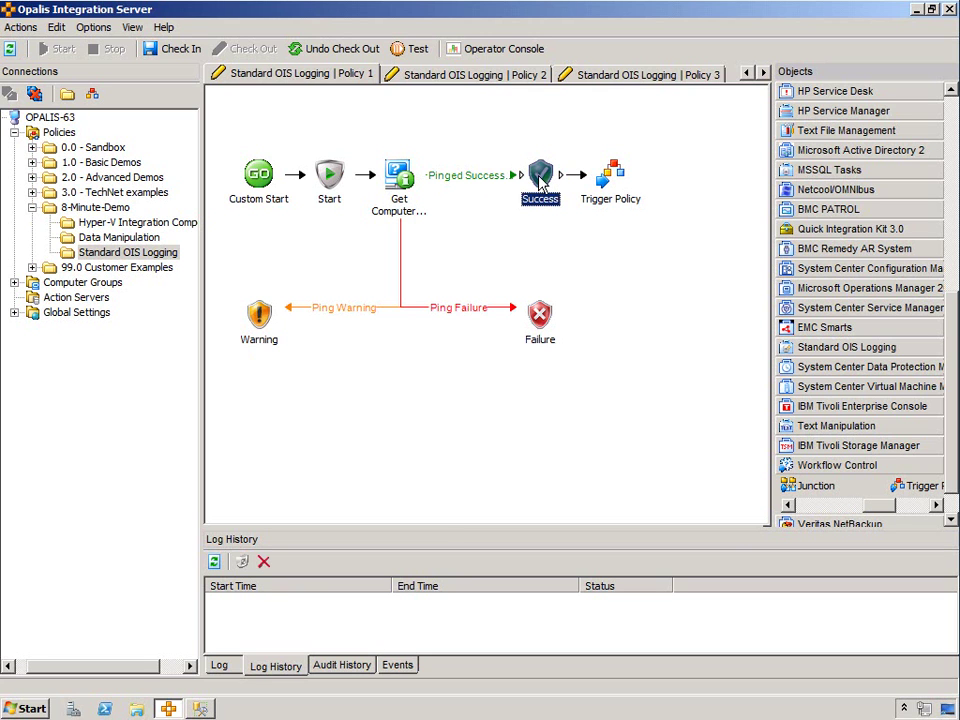
double_click(540, 180)
left_click(704, 285)
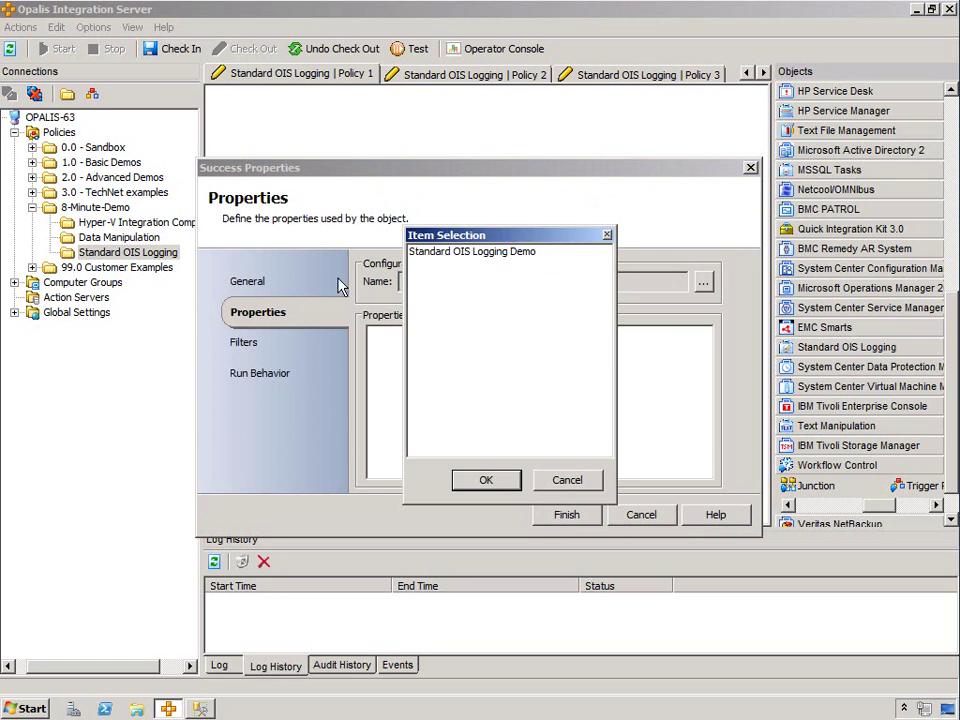
double_click(425, 252)
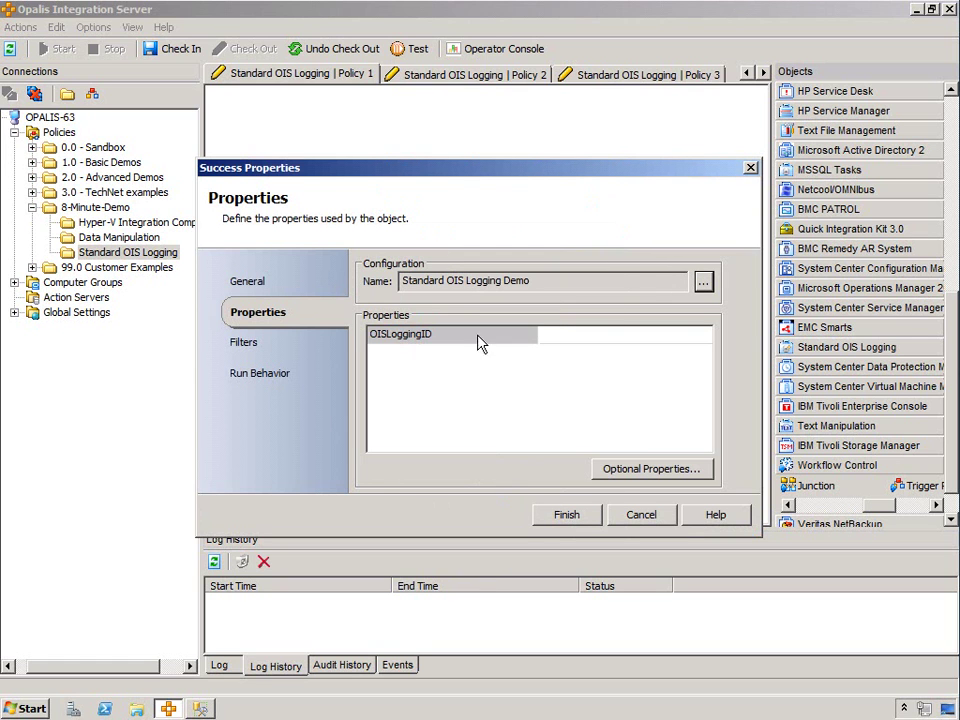
- Set Success's OISLoggingID to the published data Results - OISLoggingID from Start
left_click(561, 336)
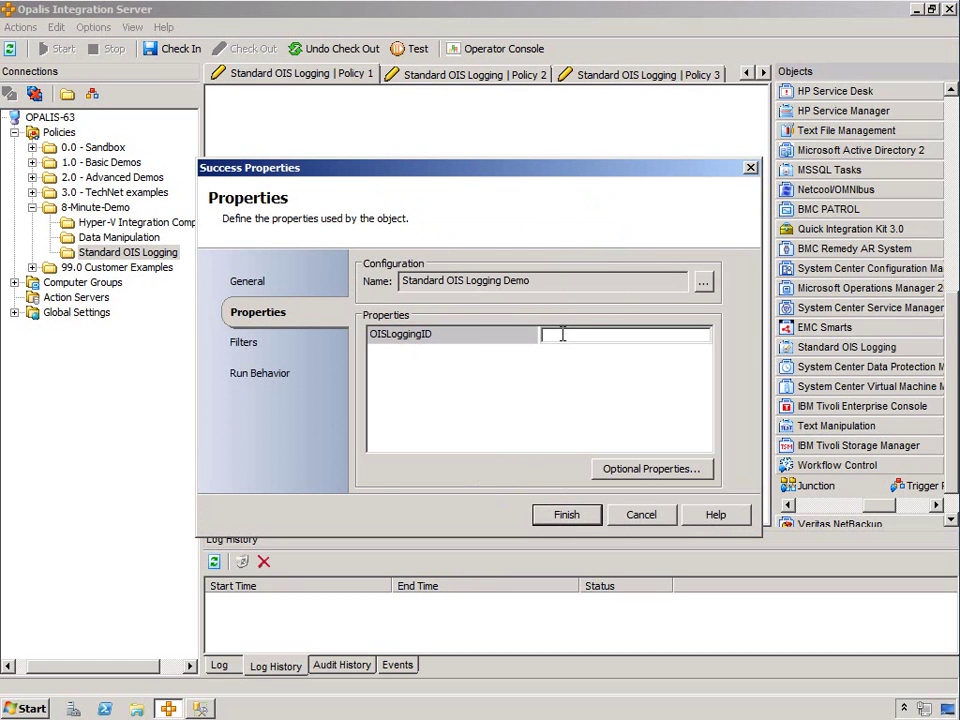
right_click(562, 335)
mouse_move(598, 343)
left_click(668, 343)
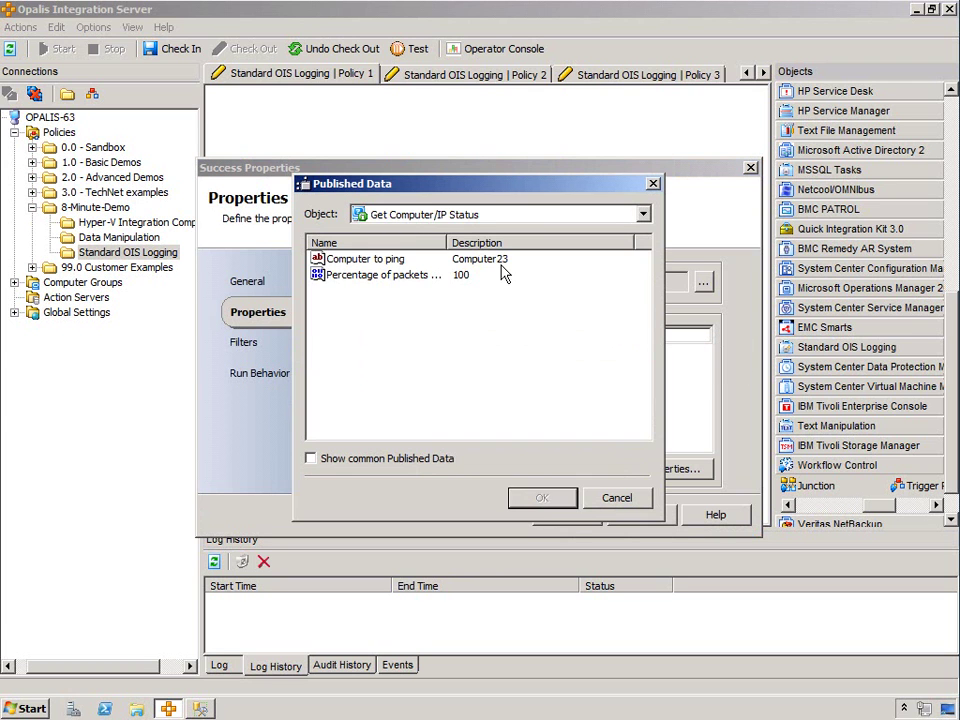
left_click(456, 216)
left_click(389, 247)
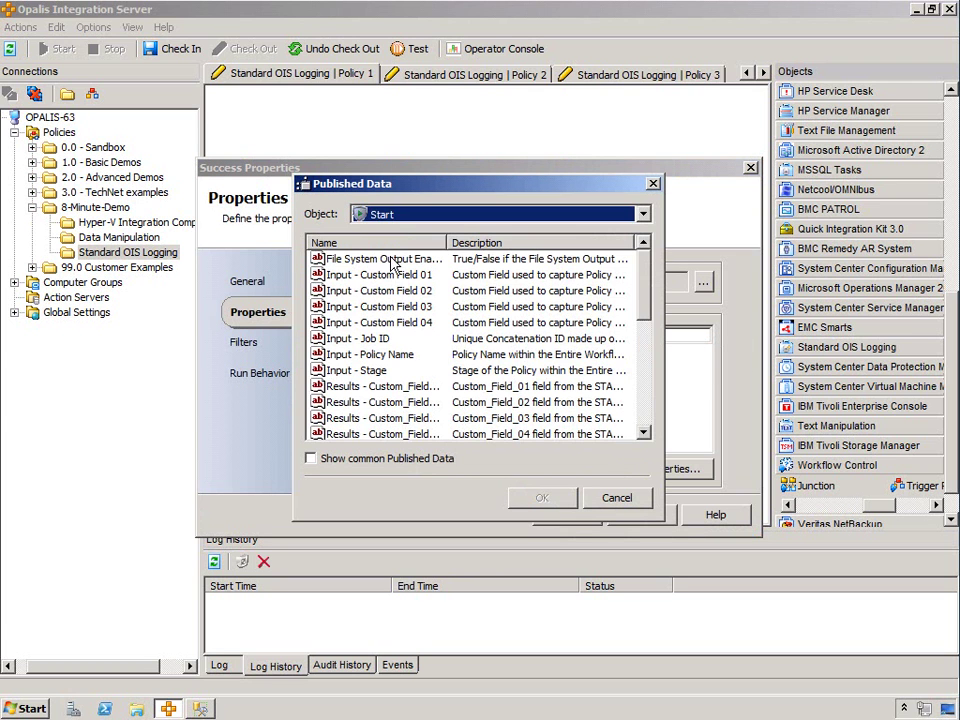
left_click_drag(643, 315, 643, 368)
left_click(378, 387)
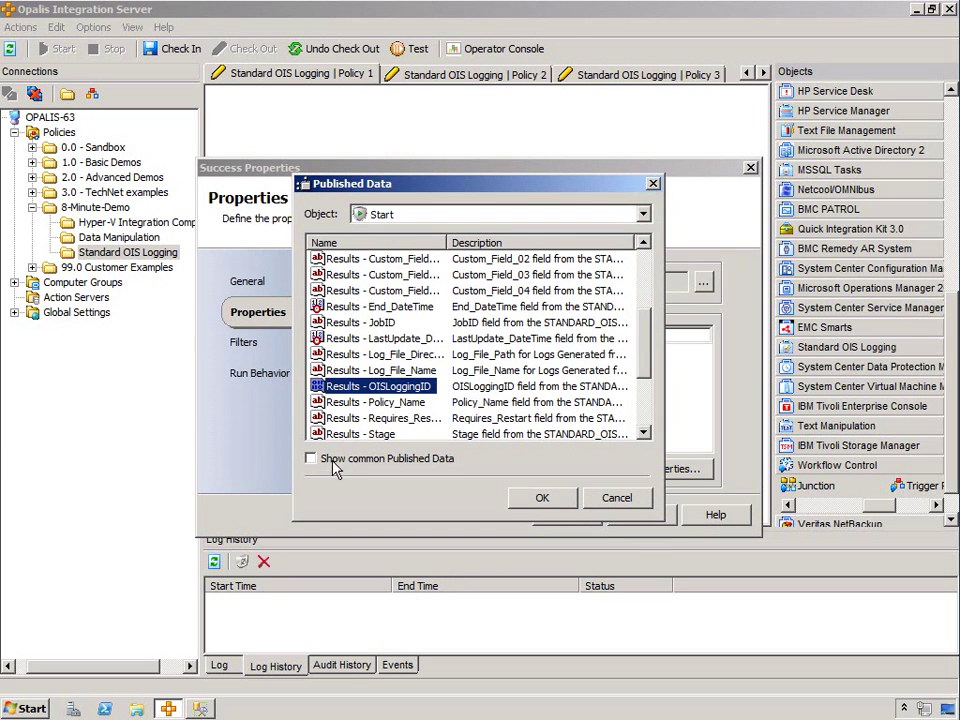
double_click(416, 390)
- Add the optional properties Custom Field 01 and Custom Field 02 to Success
left_click(625, 467)
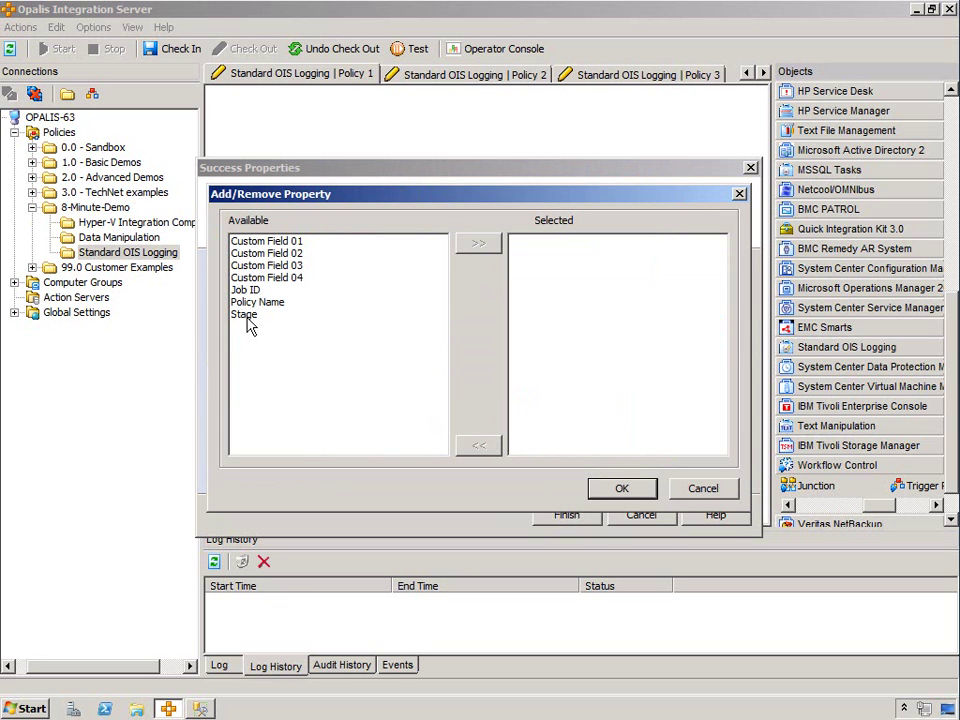
left_click(250, 316)
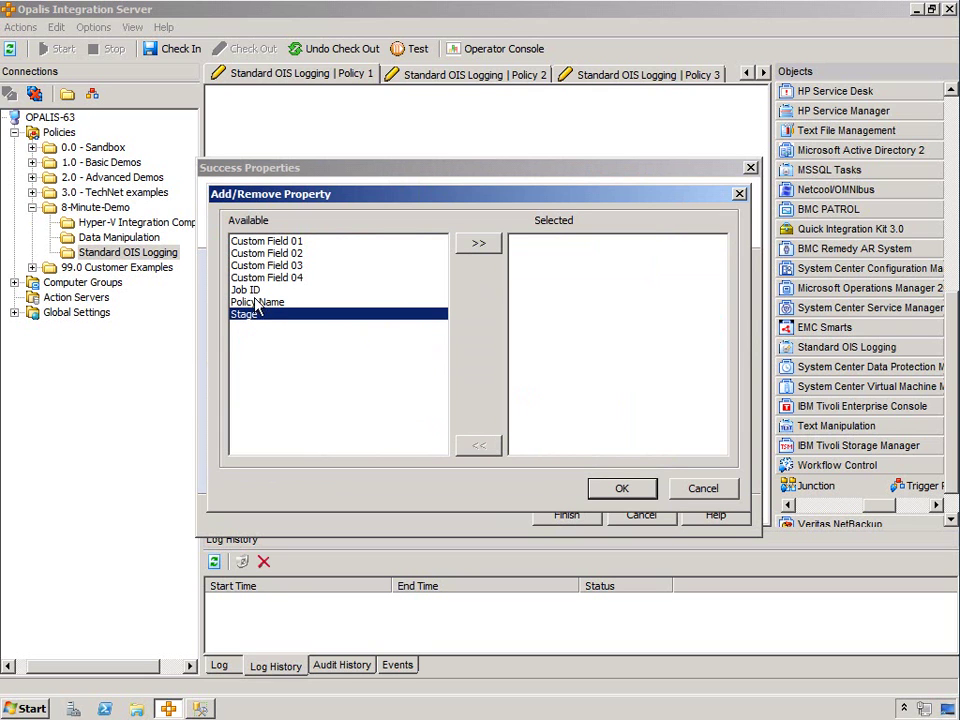
left_click(250, 290)
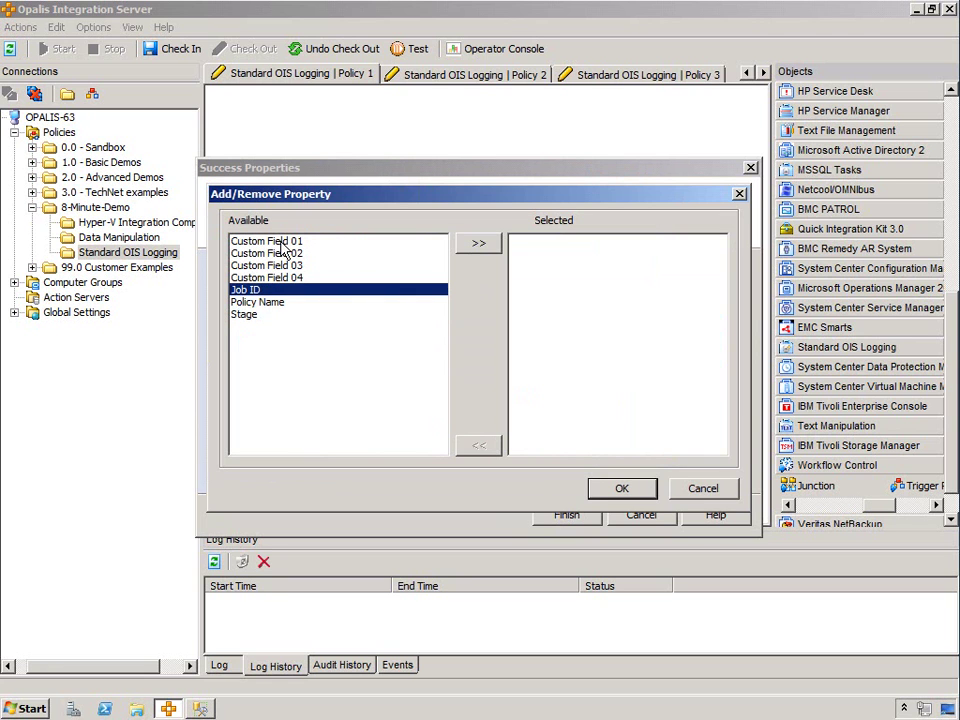
double_click(275, 242)
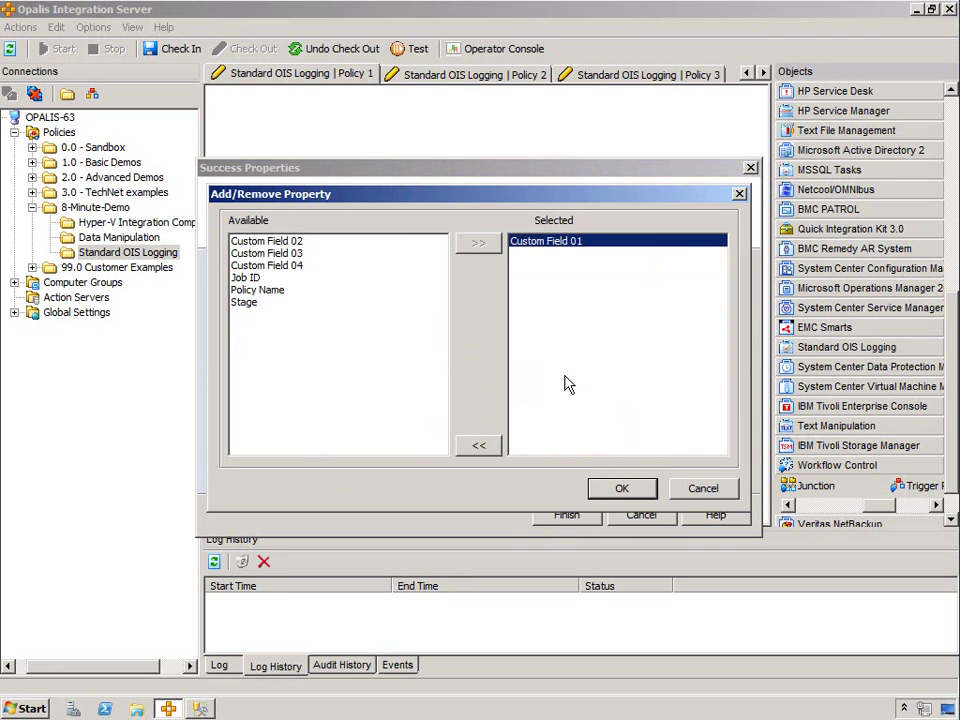
double_click(290, 243)
left_click(621, 488)
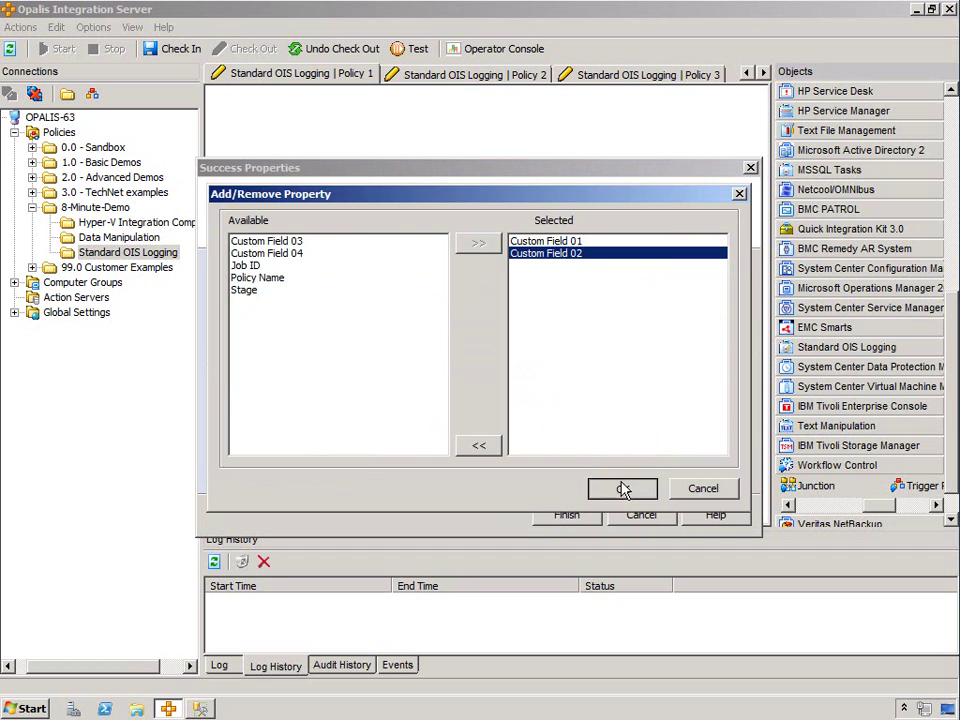
- Subscribe Success's Custom Field 01 to the published data Input - Custom Field 01 from Start
left_click(568, 353)
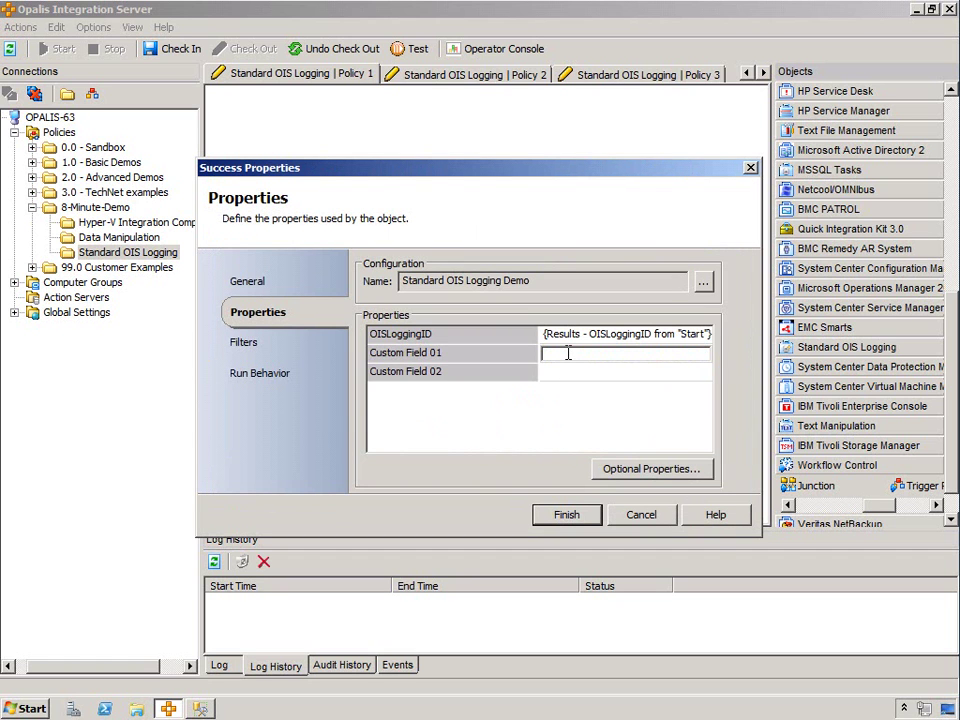
right_click(564, 353)
mouse_move(620, 362)
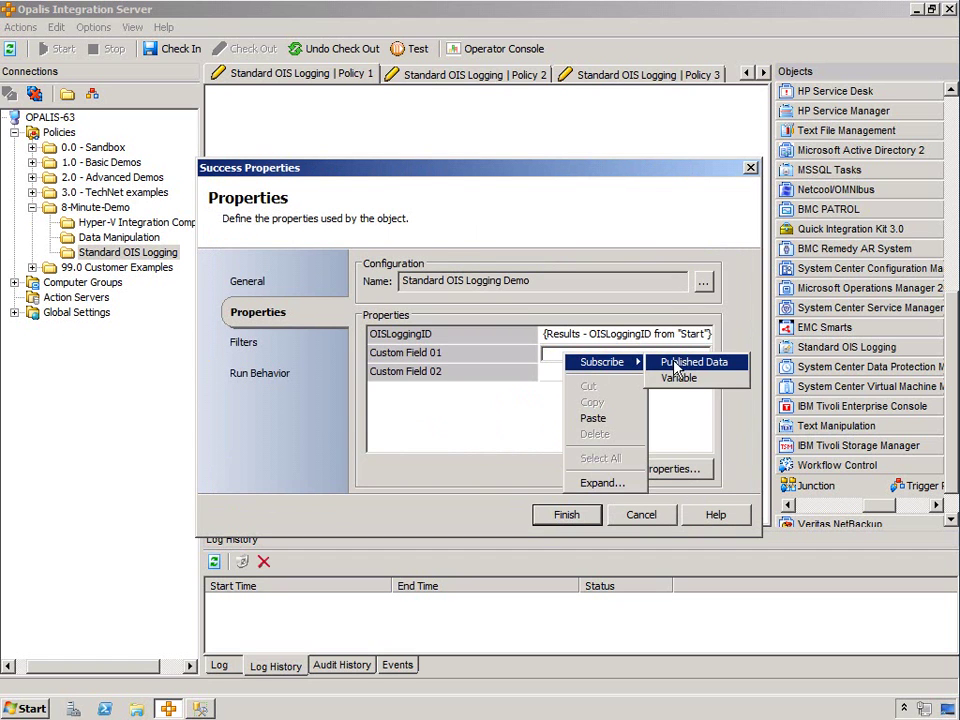
left_click(688, 362)
left_click(400, 213)
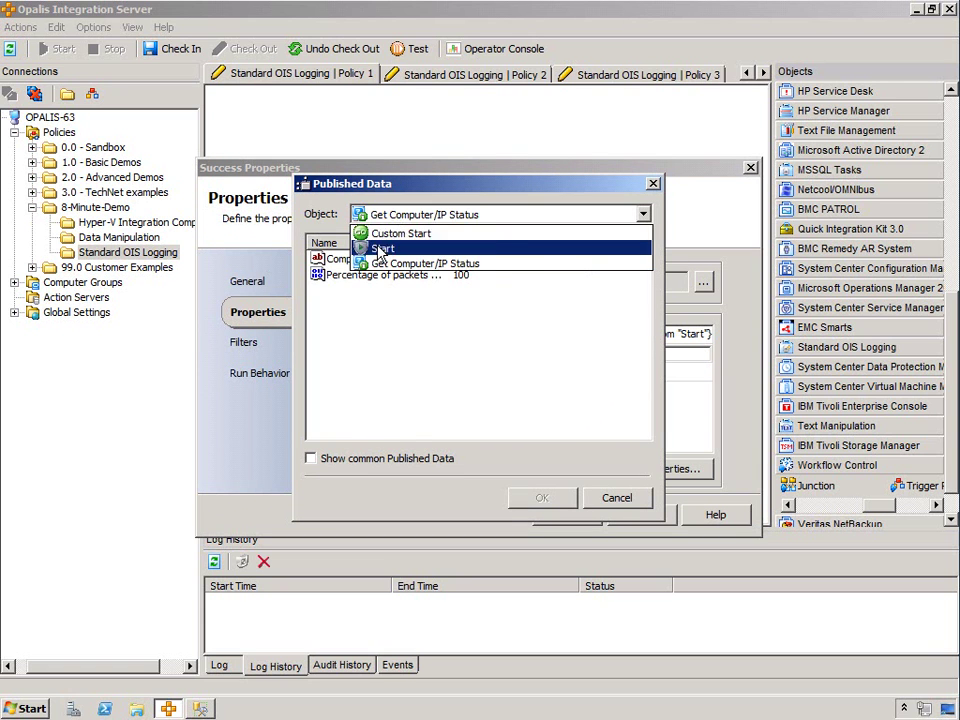
left_click(345, 249)
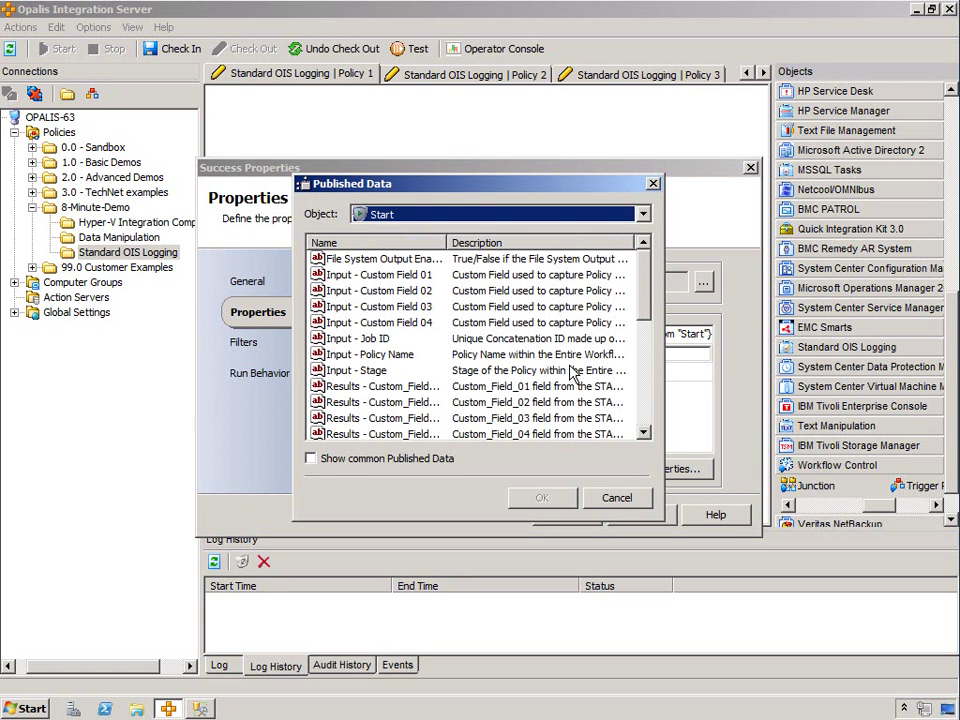
double_click(355, 283)
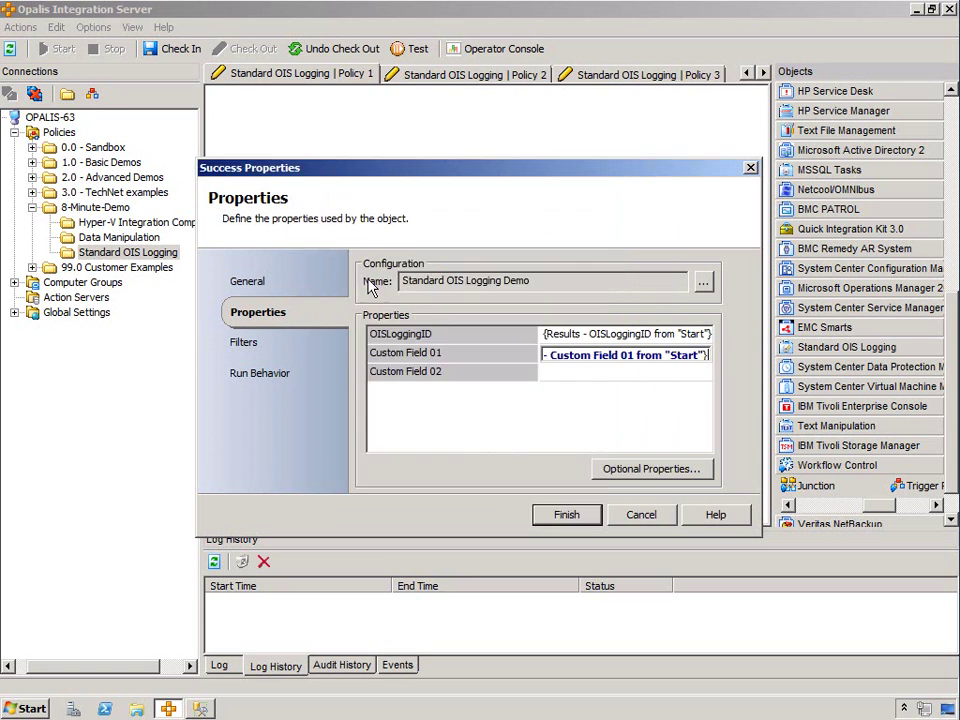
- Extend Custom Field 01 with " - ", the common published data Object name from Get Computer/IP Status, and "Action Successful"
right_click(587, 356)
left_click(621, 485)
left_click(562, 270)
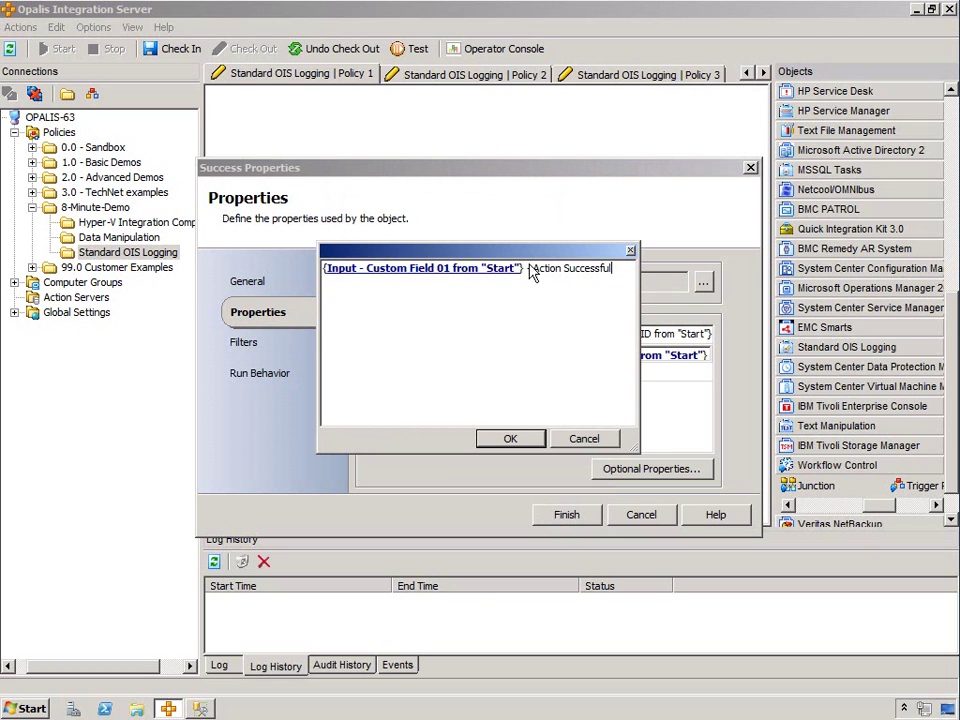
right_click(537, 278)
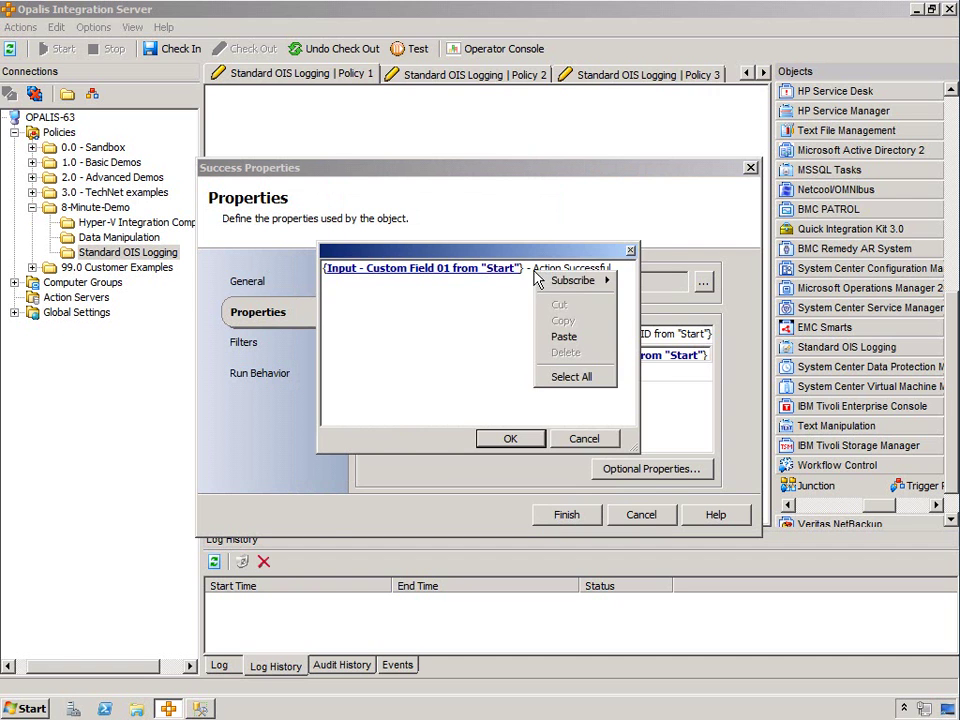
left_click(660, 279)
left_click(372, 466)
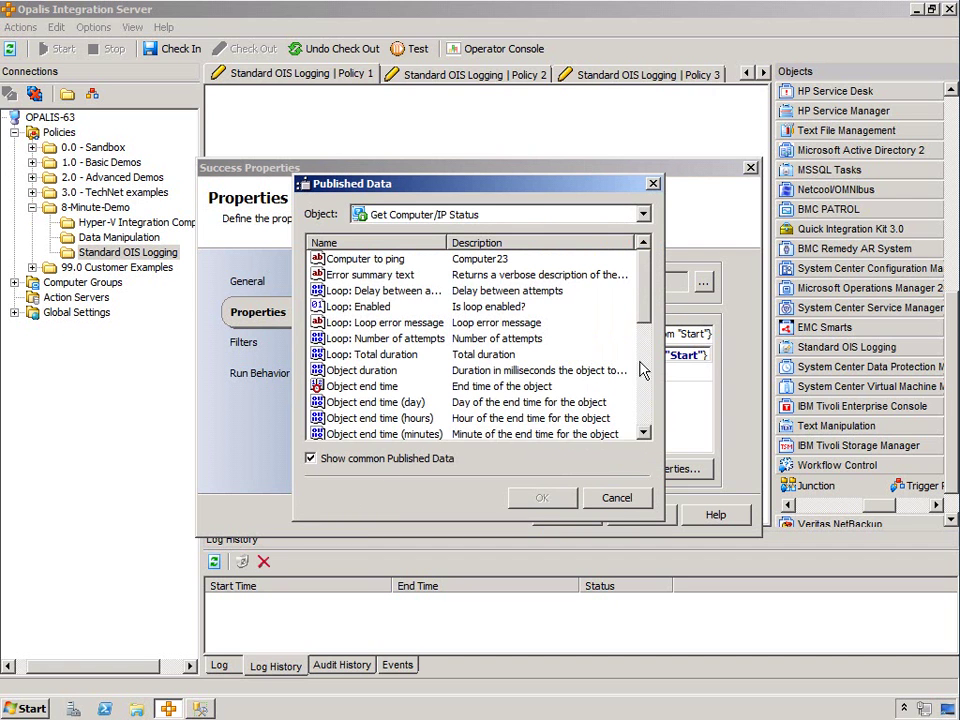
scroll(645, 369, "down", 2)
double_click(477, 289)
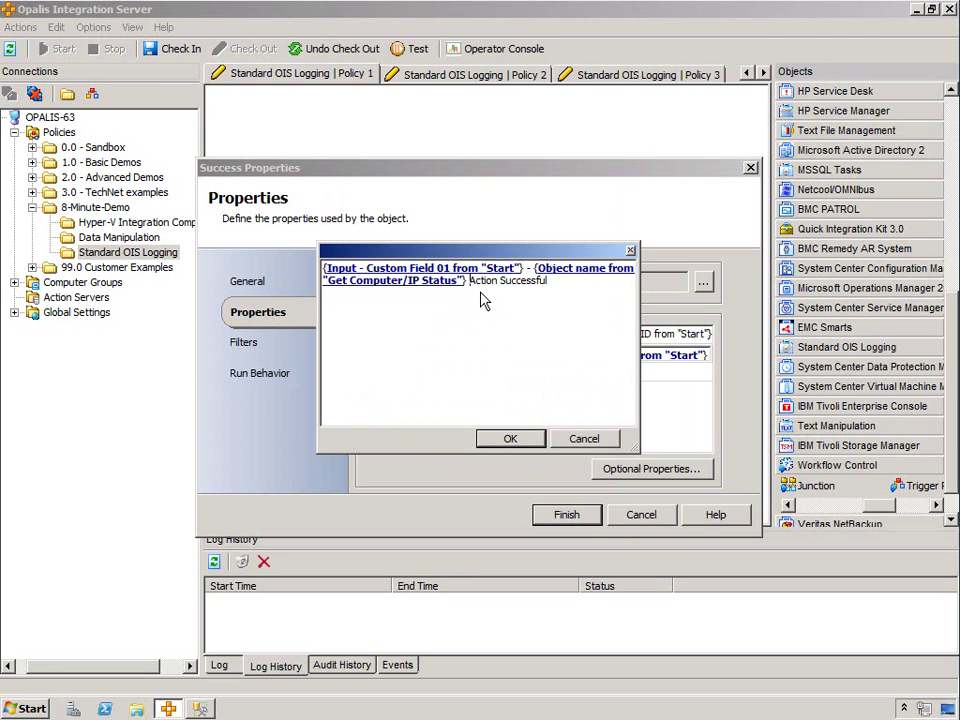
left_click(512, 440)
- Set Custom Field 02 to "Computer Pinged: " followed by the published data Computer to ping from Get Computer/IP Status
left_click(563, 373)
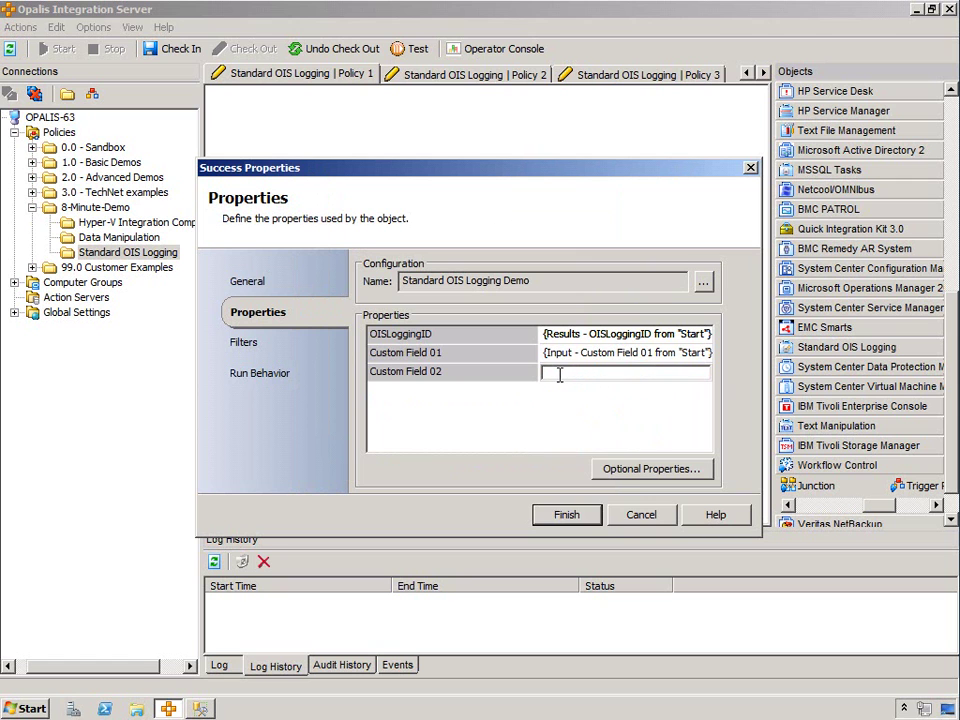
right_click(560, 375)
mouse_move(600, 384)
left_click(690, 390)
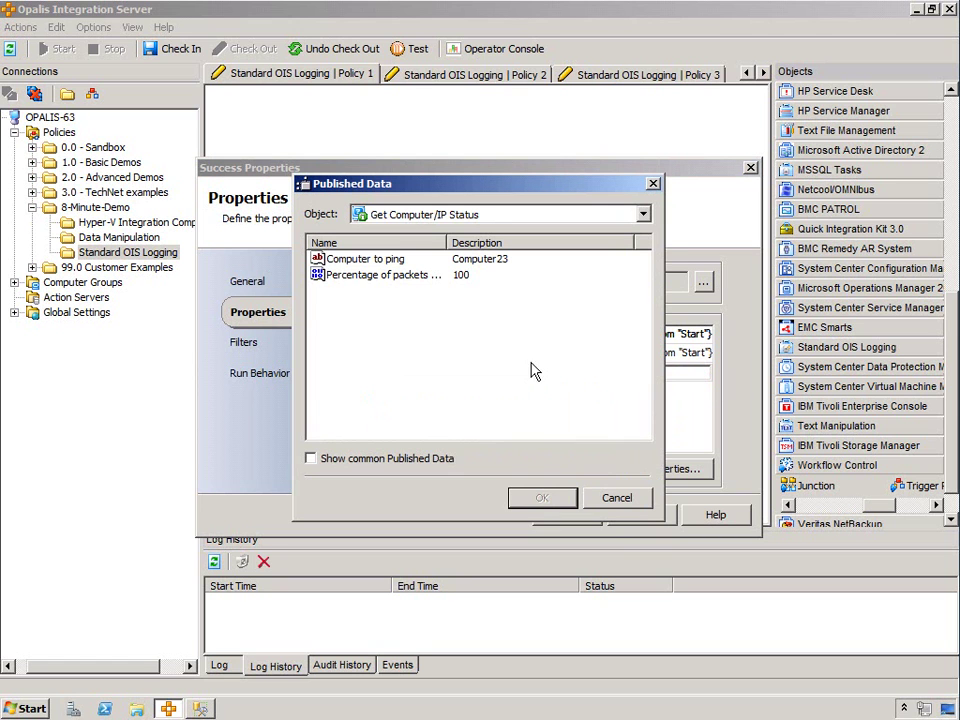
double_click(352, 262)
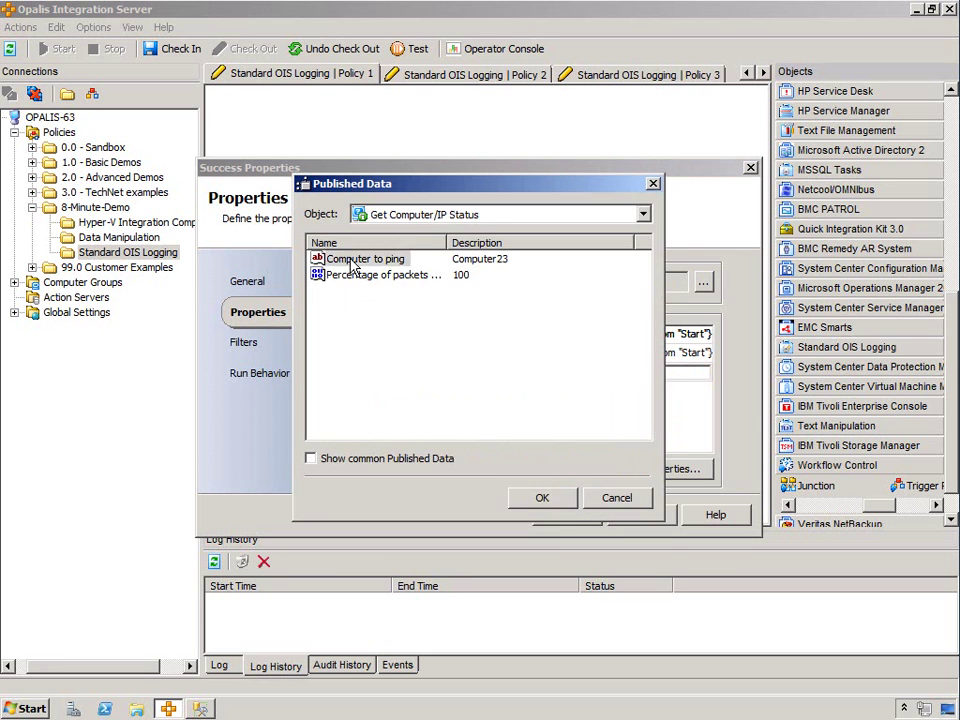
type("Computer Pro")
left_click(505, 438)
- Add the optional property Custom Field 03 to Success
left_click(651, 468)
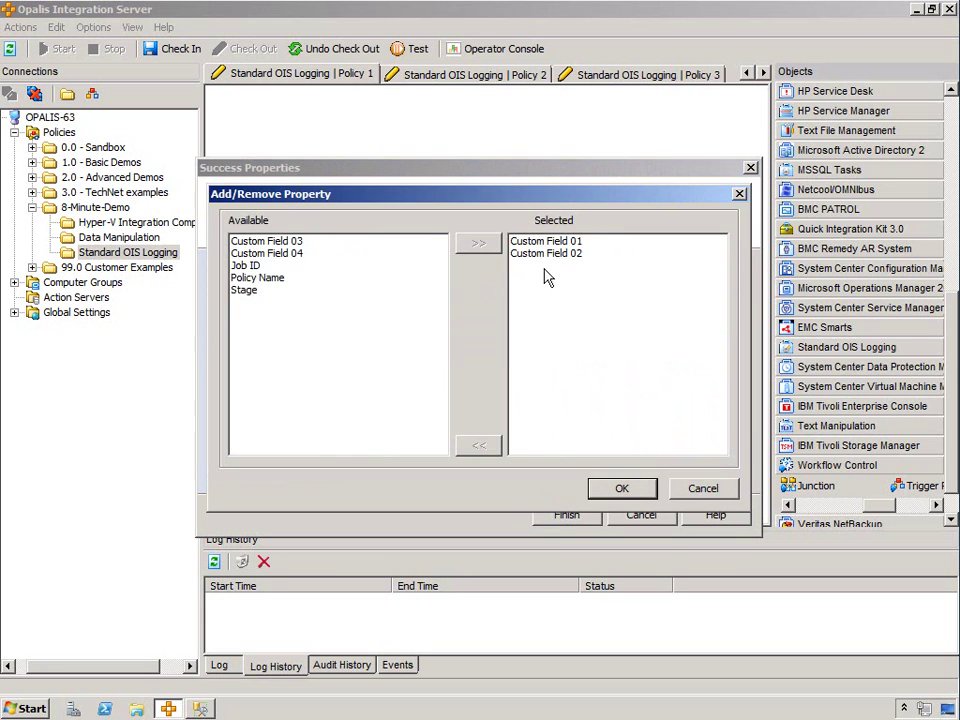
double_click(296, 243)
left_click(621, 488)
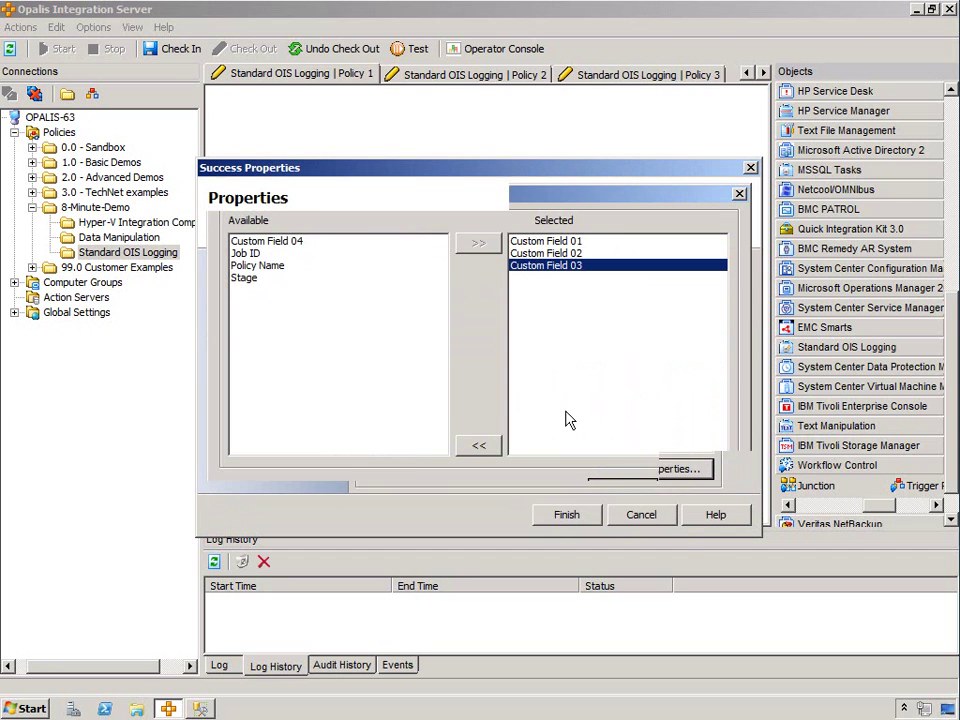
- Set Success's Custom Field 03 to "% Packets Received: " followed by the percentage of packets published by Get Computer/IP Status, and save the object
left_click(582, 391)
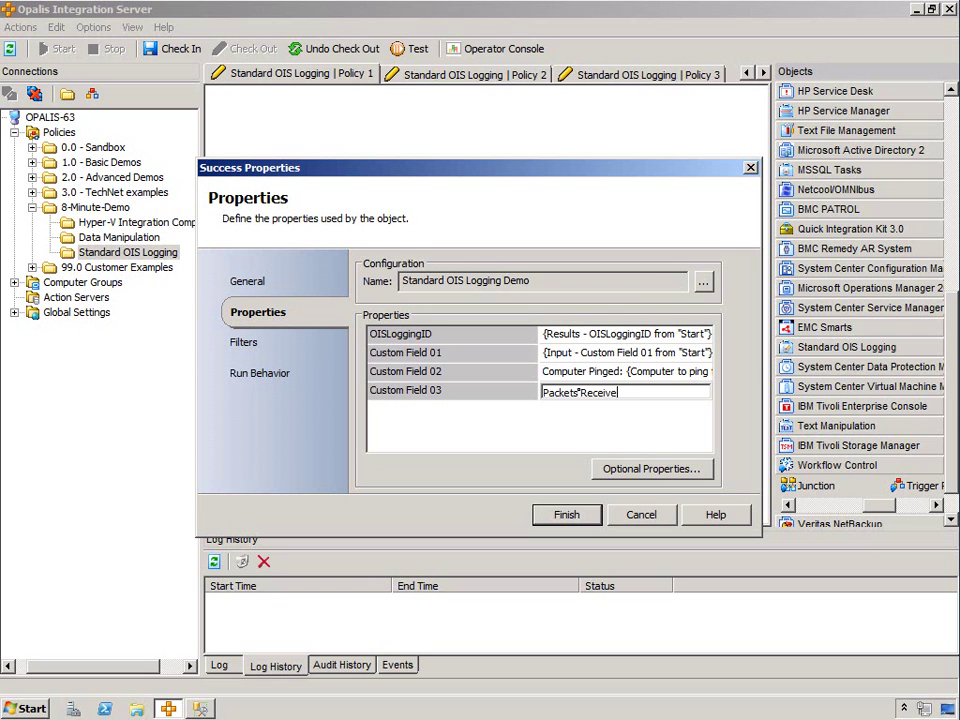
type("%")
key("End")
type(":")
right_click(674, 392)
mouse_move(690, 400)
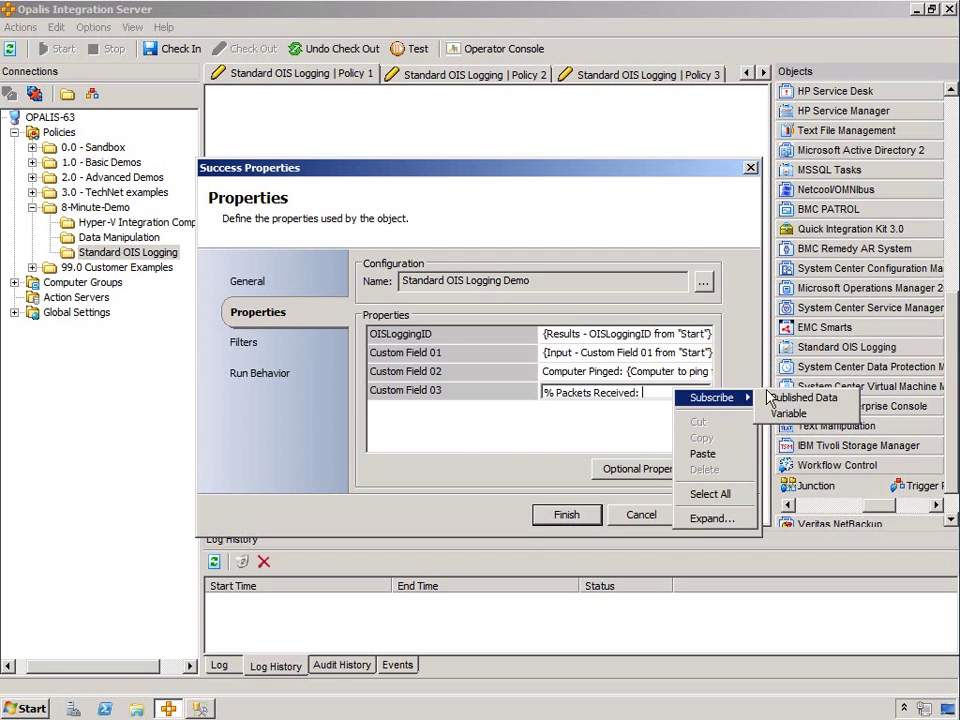
key("Return")
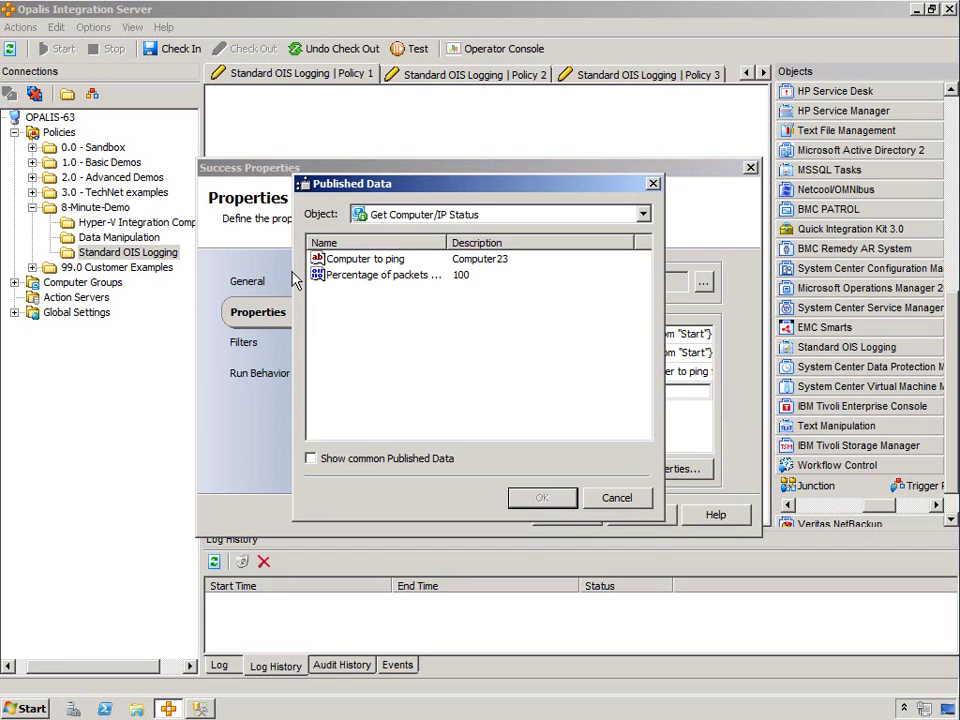
double_click(347, 281)
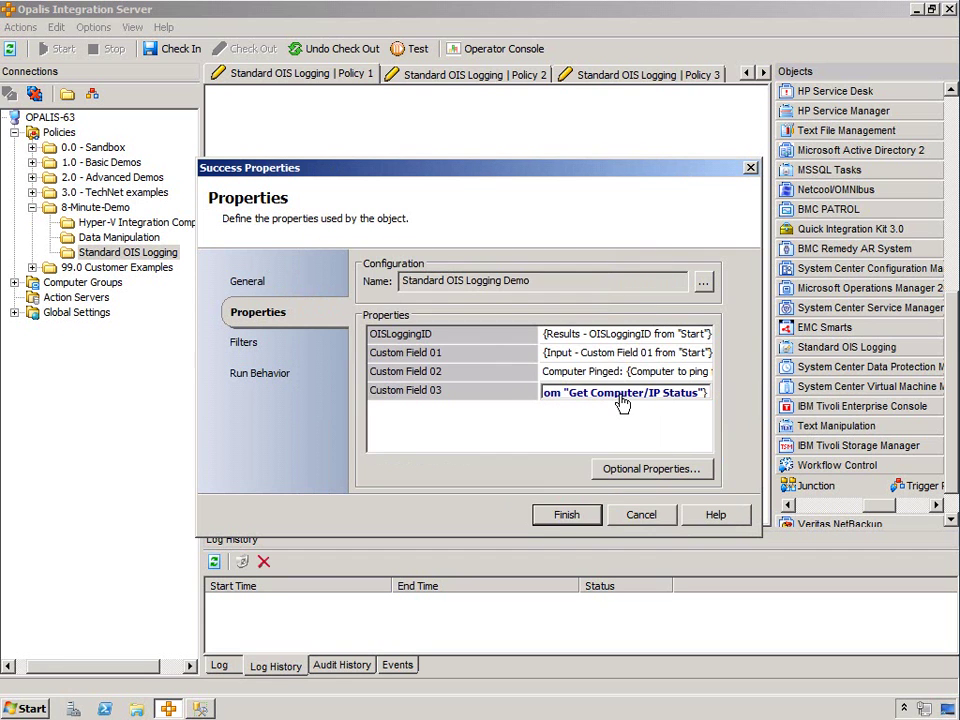
left_click(565, 515)
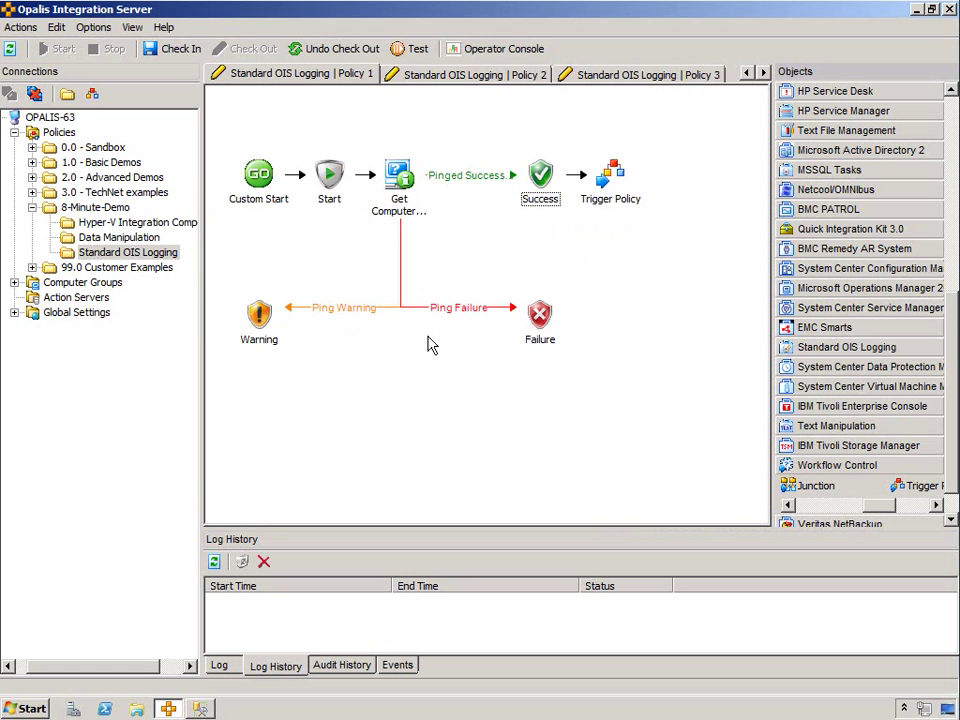
- Assign the Standard OIS Logging Demo configuration to Warning and subscribe its OISLoggingID to Results - OISLoggingID from Start
double_click(268, 318)
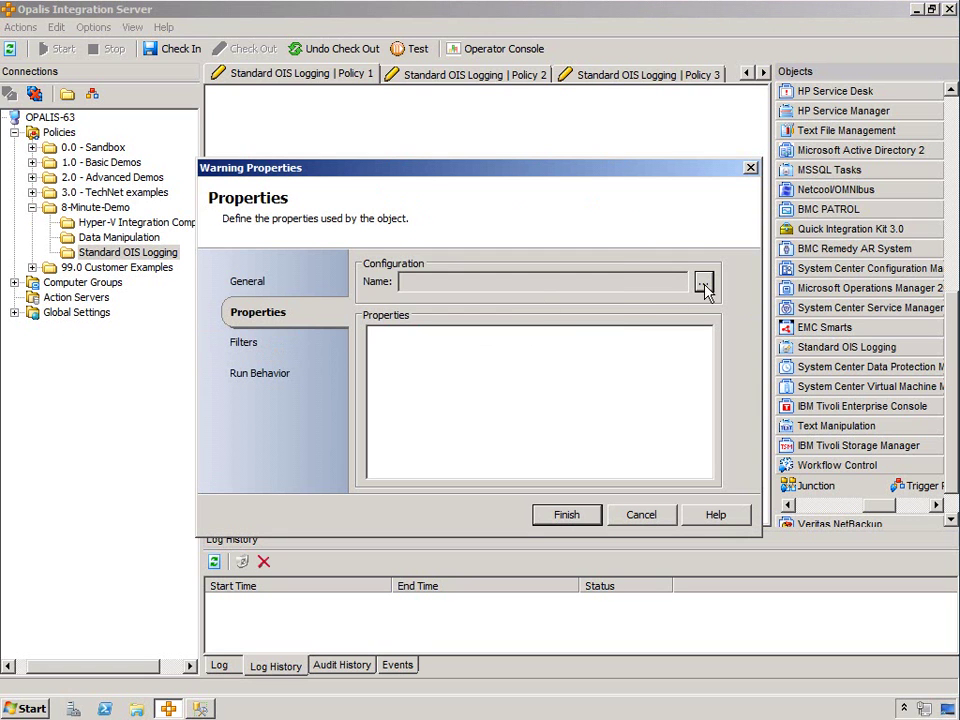
left_click(703, 282)
left_click(567, 333)
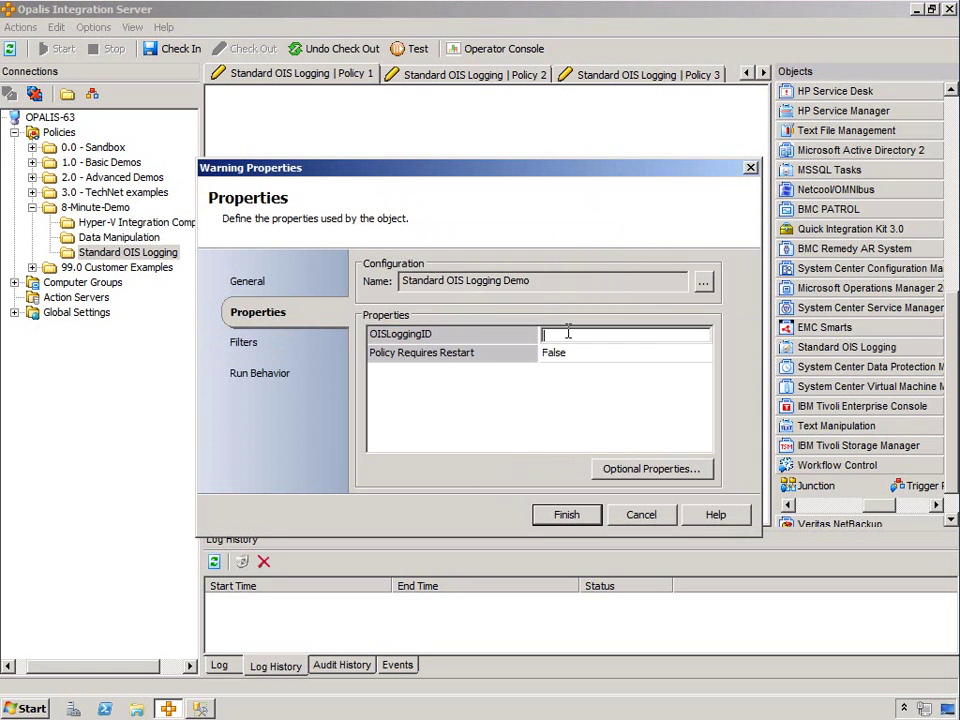
right_click(567, 333)
mouse_move(595, 339)
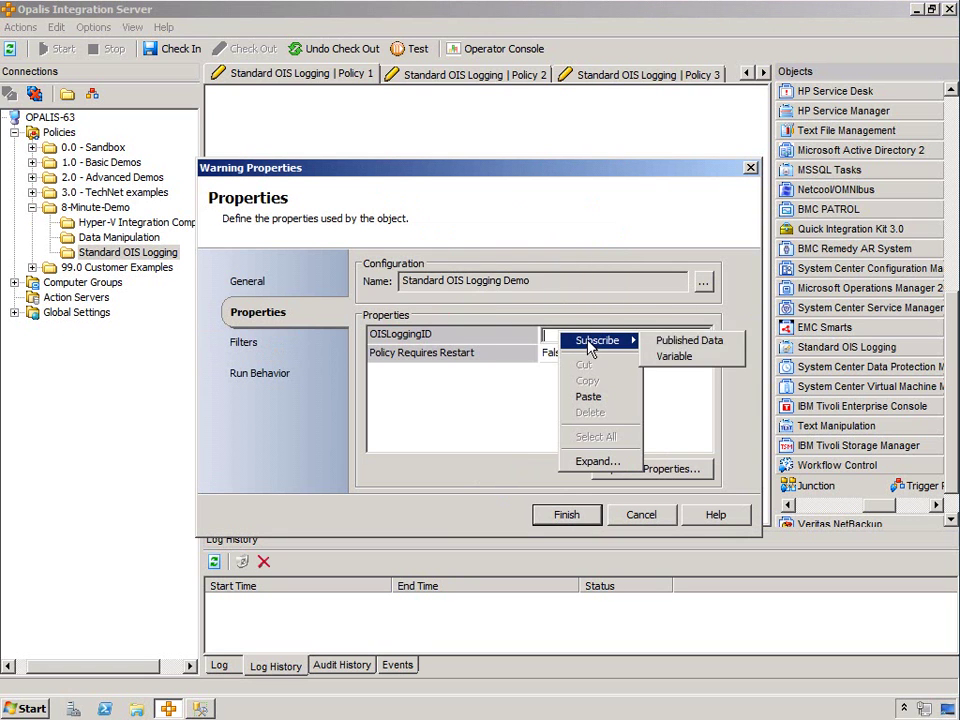
left_click(655, 340)
left_click(519, 218)
left_click(375, 248)
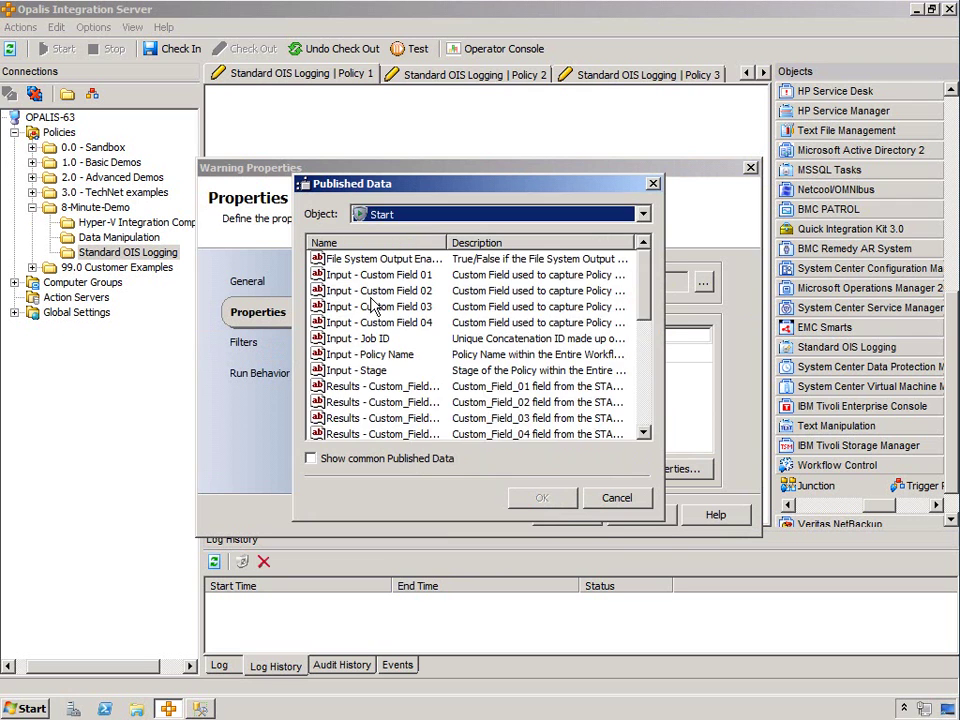
double_click(472, 376)
- Review the available values for Warning's Policy Requires Restart property
left_click(600, 354)
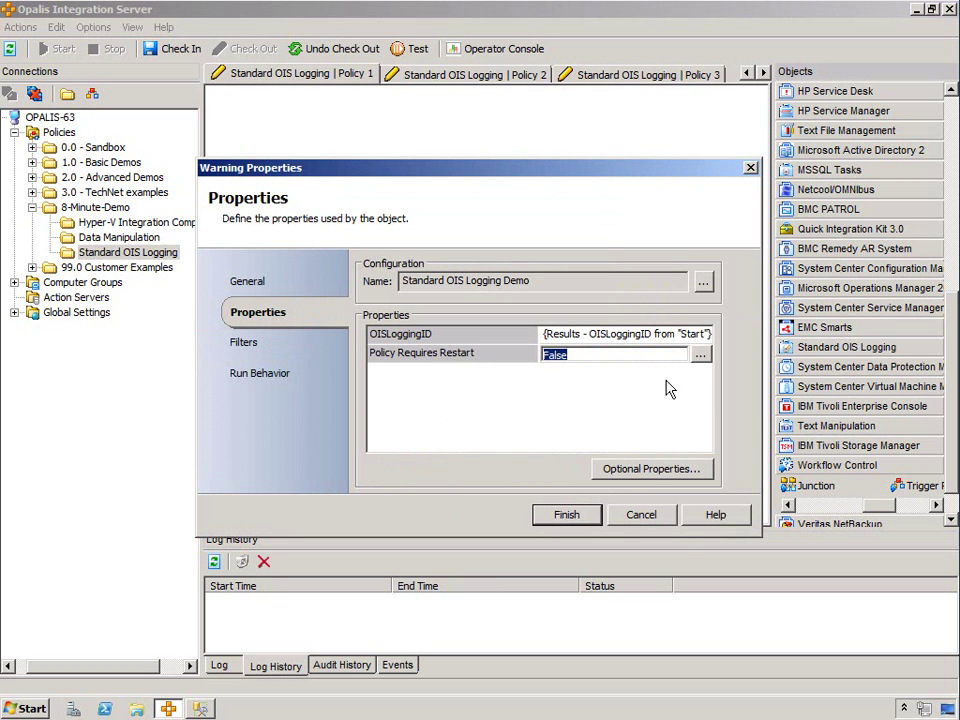
left_click(700, 355)
left_click(566, 482)
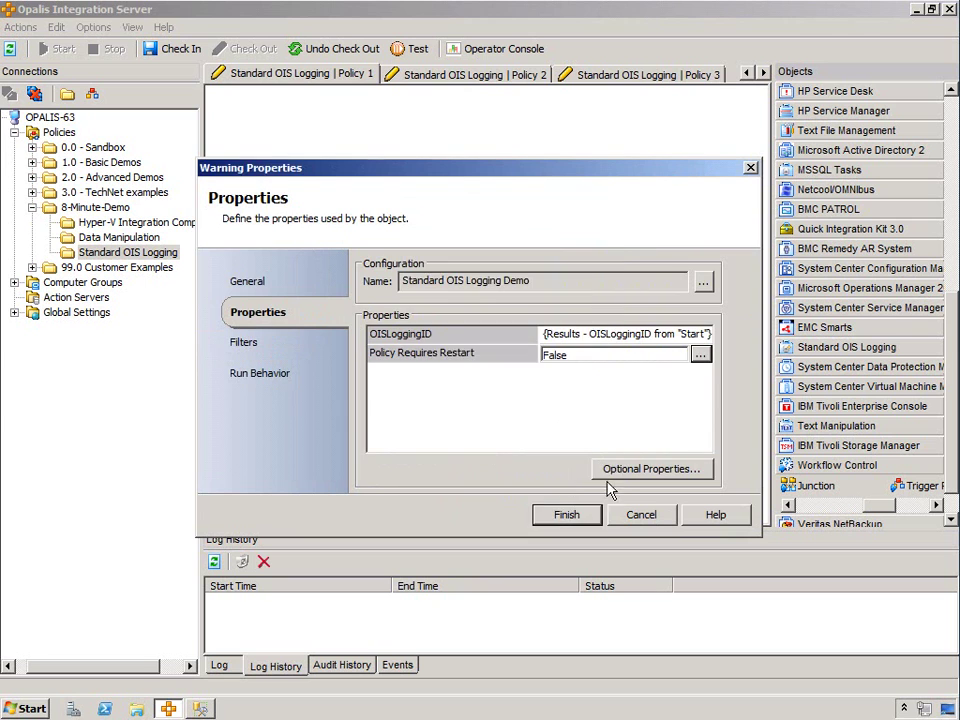
- Add the optional properties Custom Field 01, Custom Field 02 and Custom Field 03 to Warning and save it
left_click(655, 468)
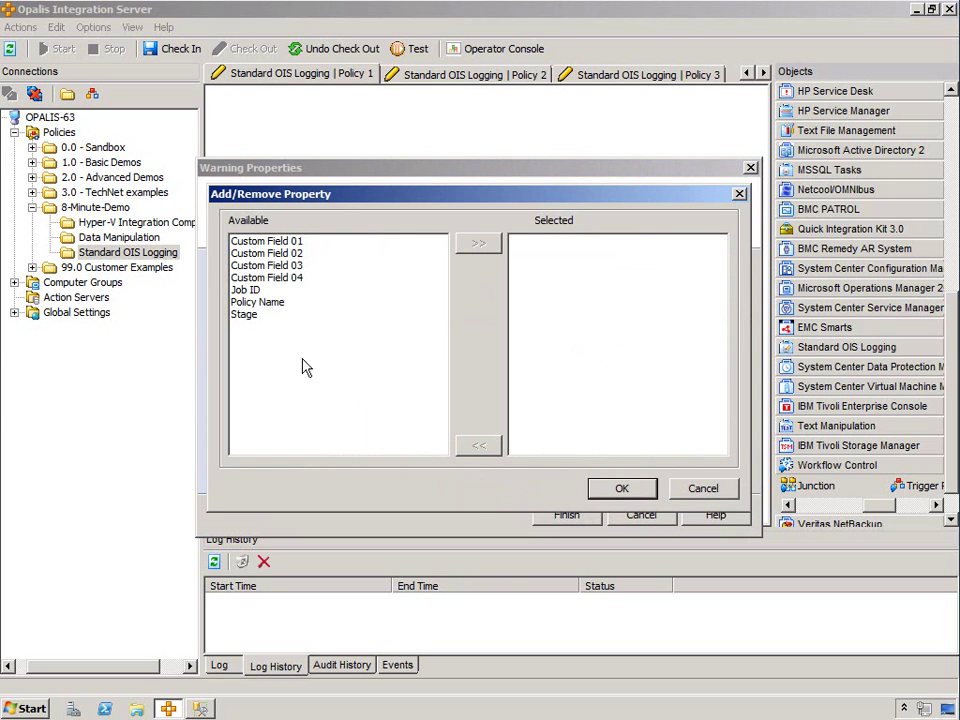
double_click(297, 243)
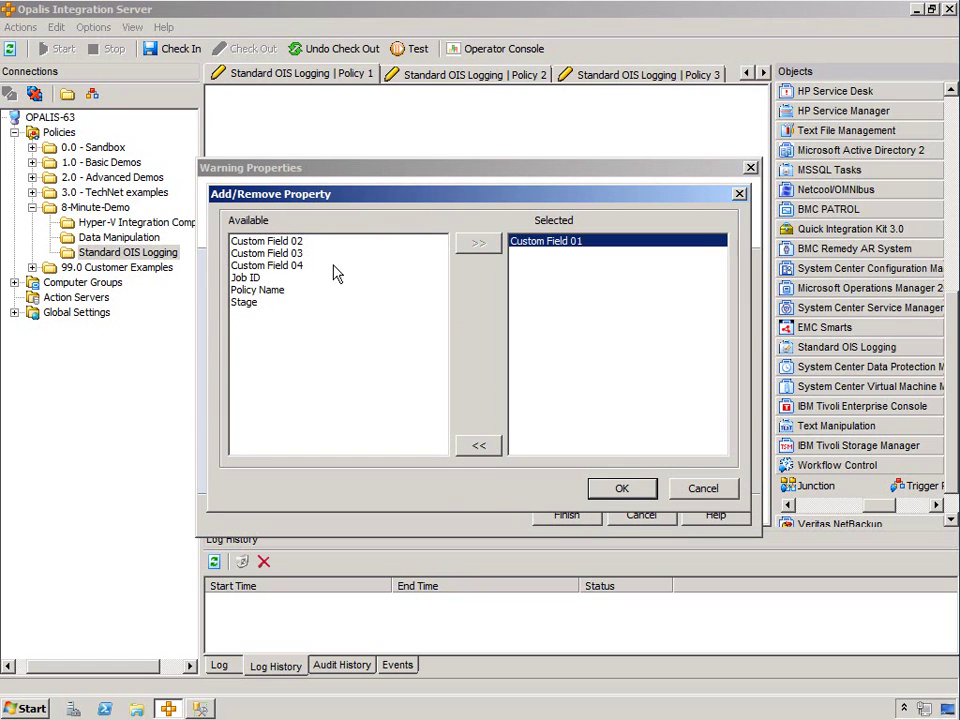
double_click(288, 243)
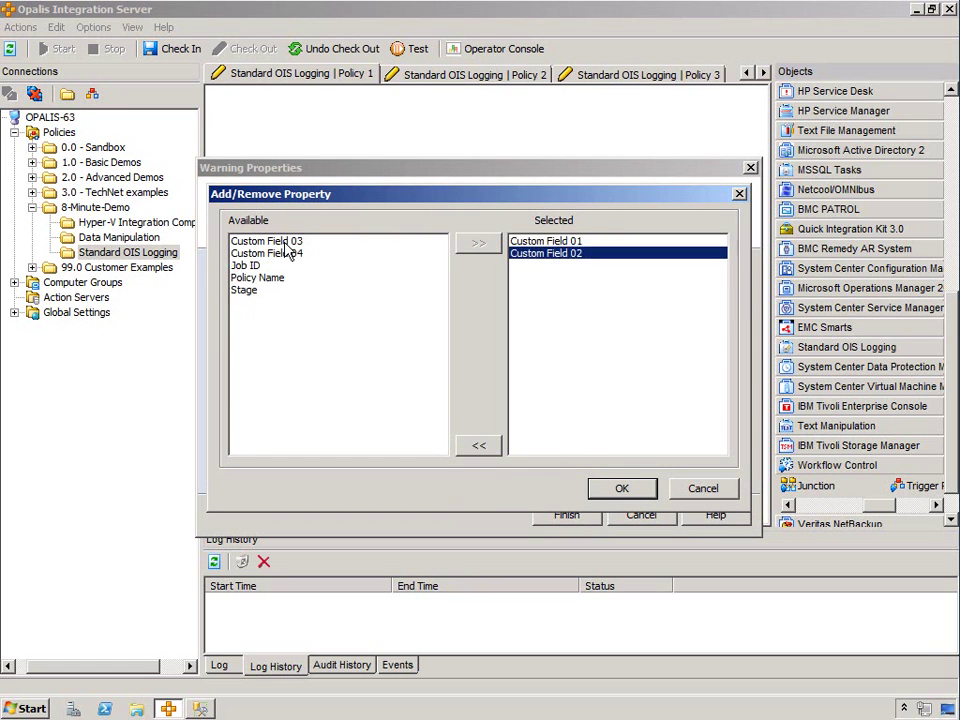
double_click(297, 250)
left_click(621, 488)
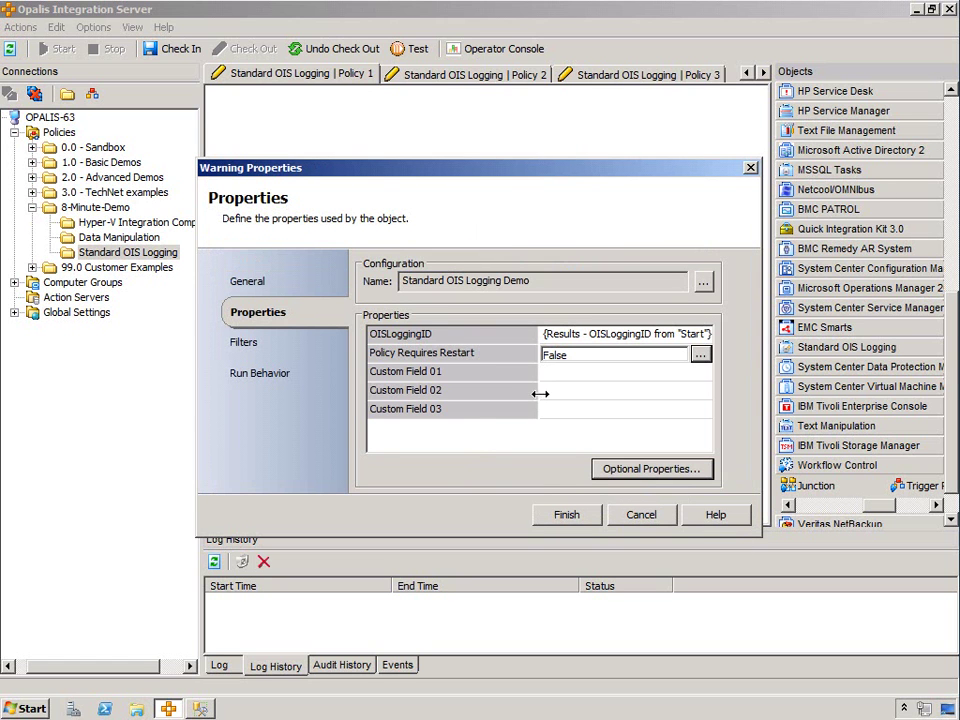
left_click(563, 515)
- Copy Success's Custom Field 01 value into Warning's Custom Field 01, changing its ending to "Action Warning"
double_click(540, 175)
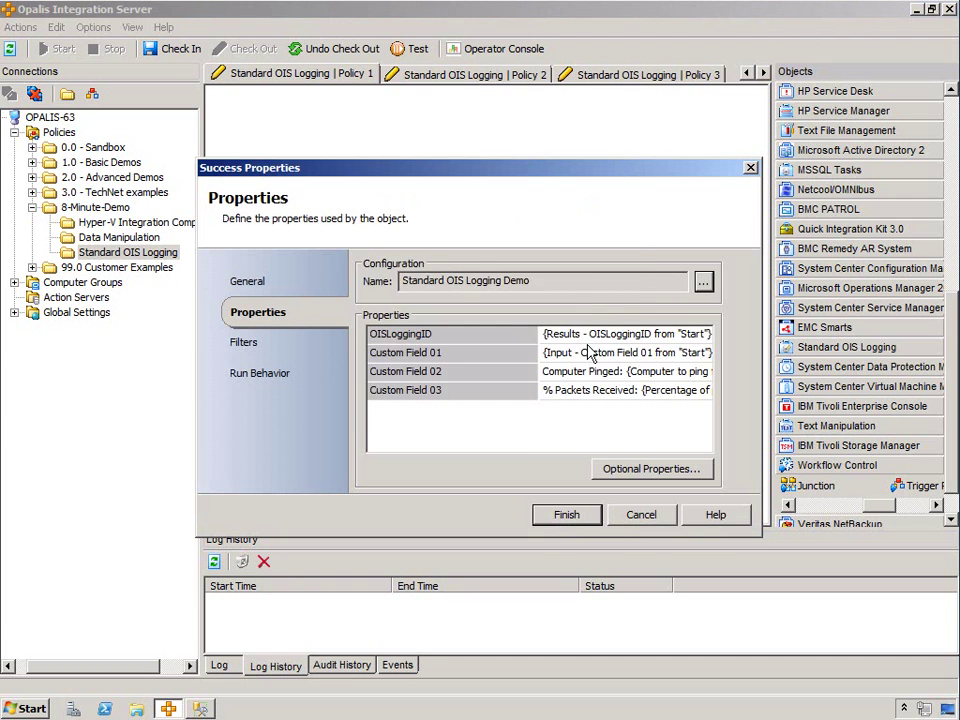
left_click(590, 355)
left_click(583, 437)
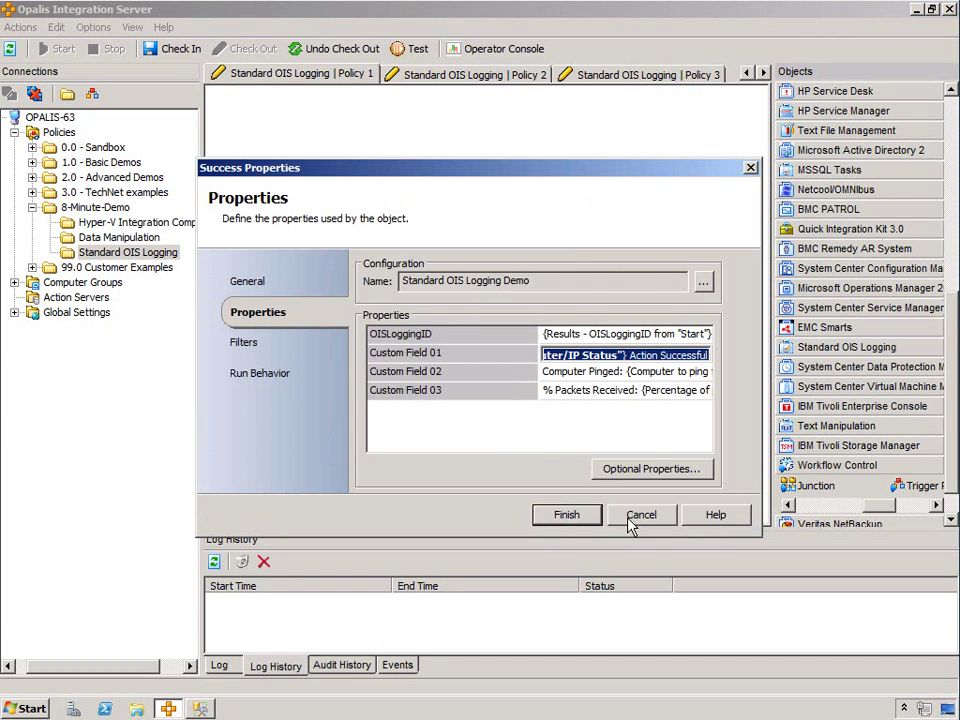
left_click(638, 515)
double_click(245, 317)
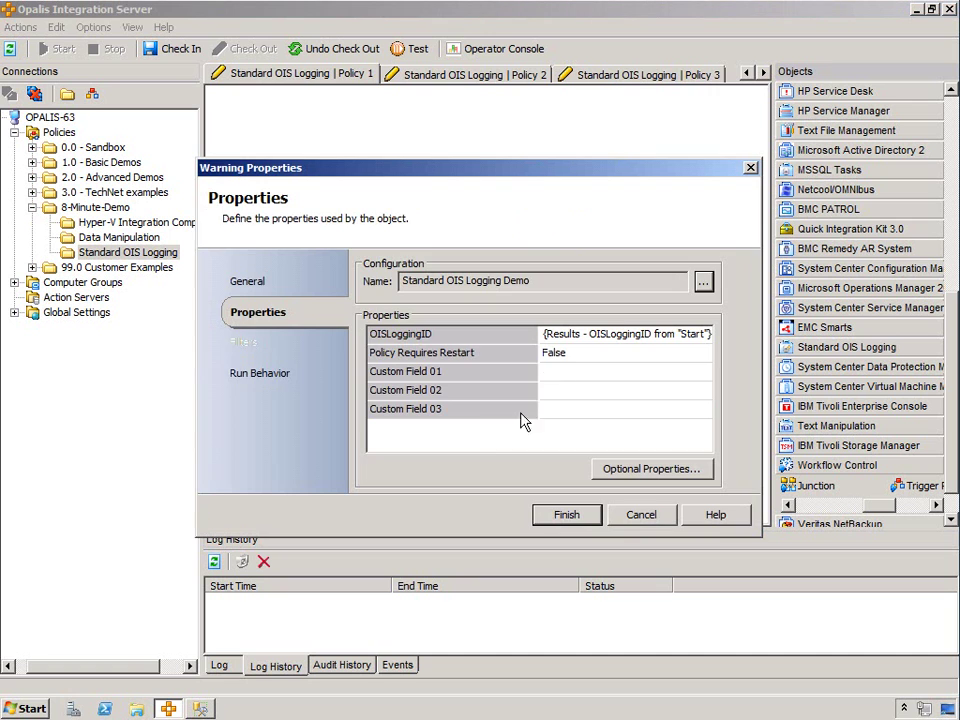
right_click(566, 380)
left_click(610, 502)
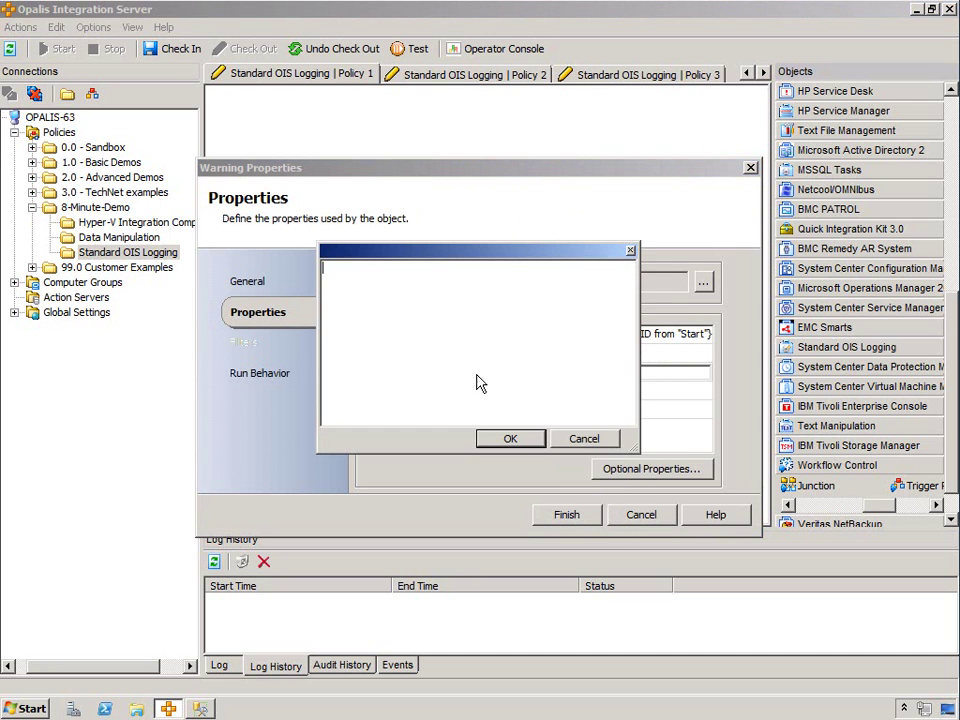
double_click(519, 282)
type("Warning")
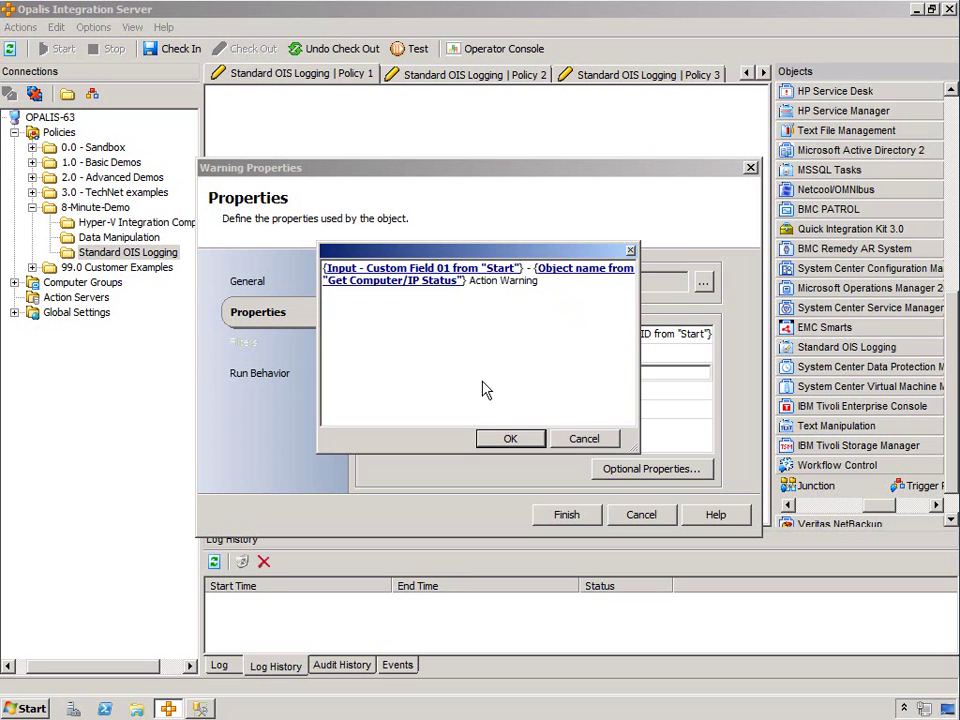
left_click(508, 439)
- Fill Warning's Custom Field 02 with Success's value: "Computer Pinged: " plus the published data Computer to ping from Get Computer/IP Status
left_click(572, 394)
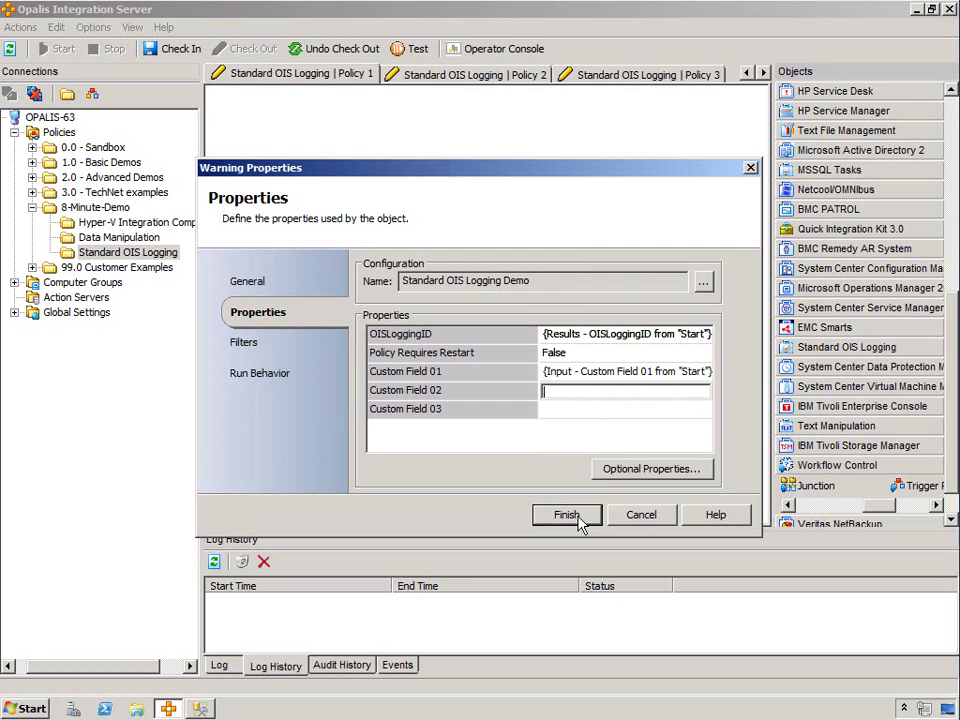
left_click(580, 516)
double_click(548, 320)
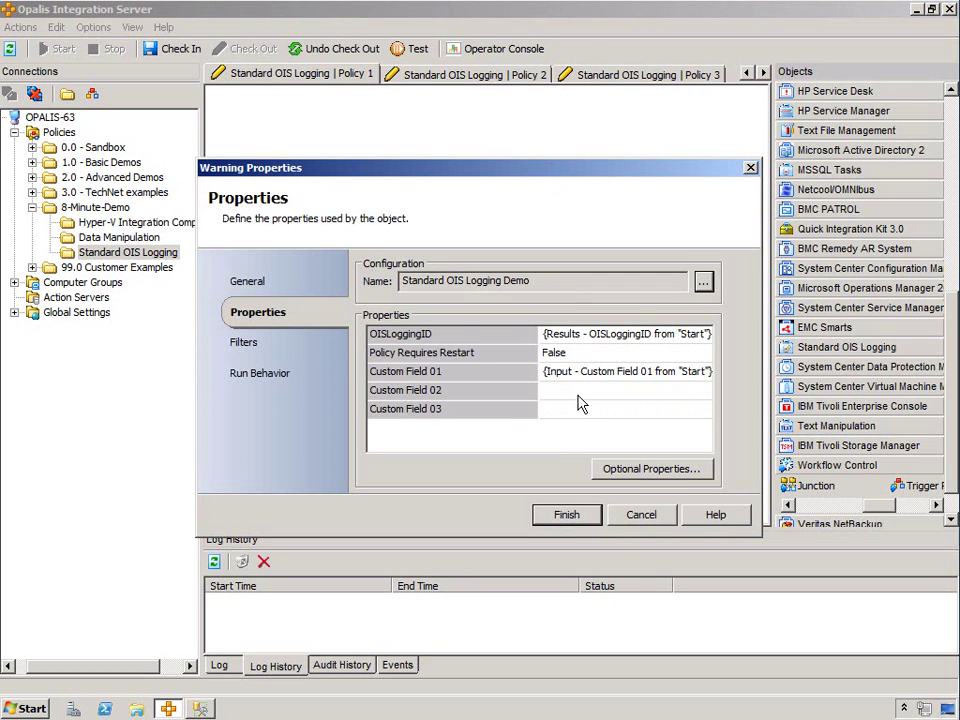
left_click(572, 390)
right_click(580, 392)
left_click(608, 523)
type("Computer Pinged: {Computer to ping from \"Get Computer/IP Status\"}")
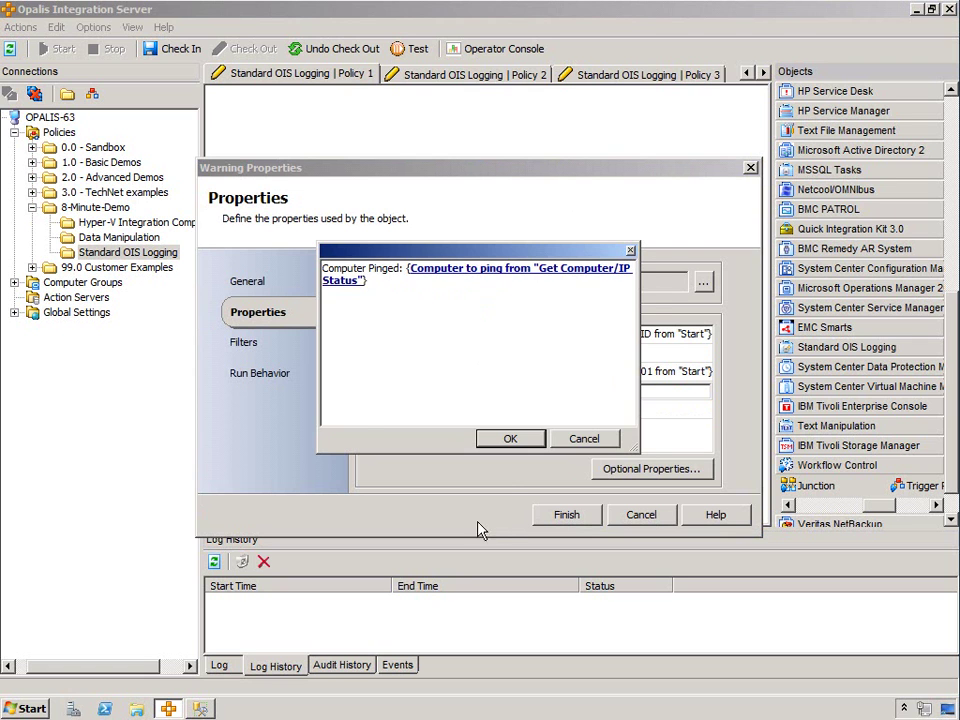
left_click(510, 438)
left_click(572, 515)
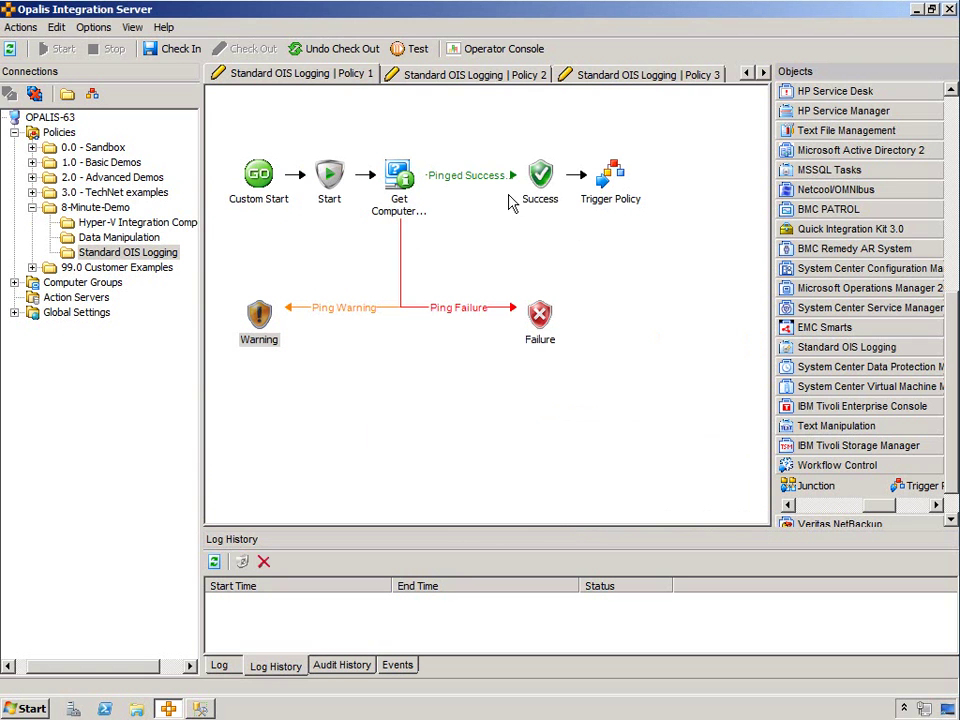
- Copy Success's Custom Field 03 value, "% Packets Received: " with the published packet percentage, into Warning's Custom Field 03
double_click(540, 175)
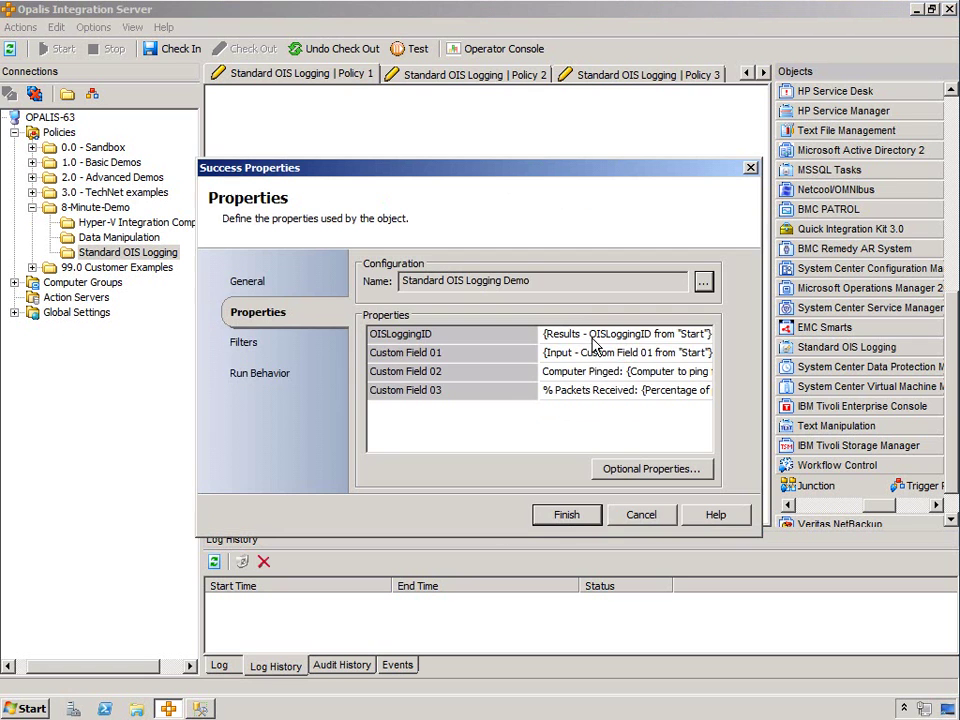
right_click(583, 392)
left_click(613, 522)
left_click(592, 436)
left_click(617, 512)
double_click(259, 316)
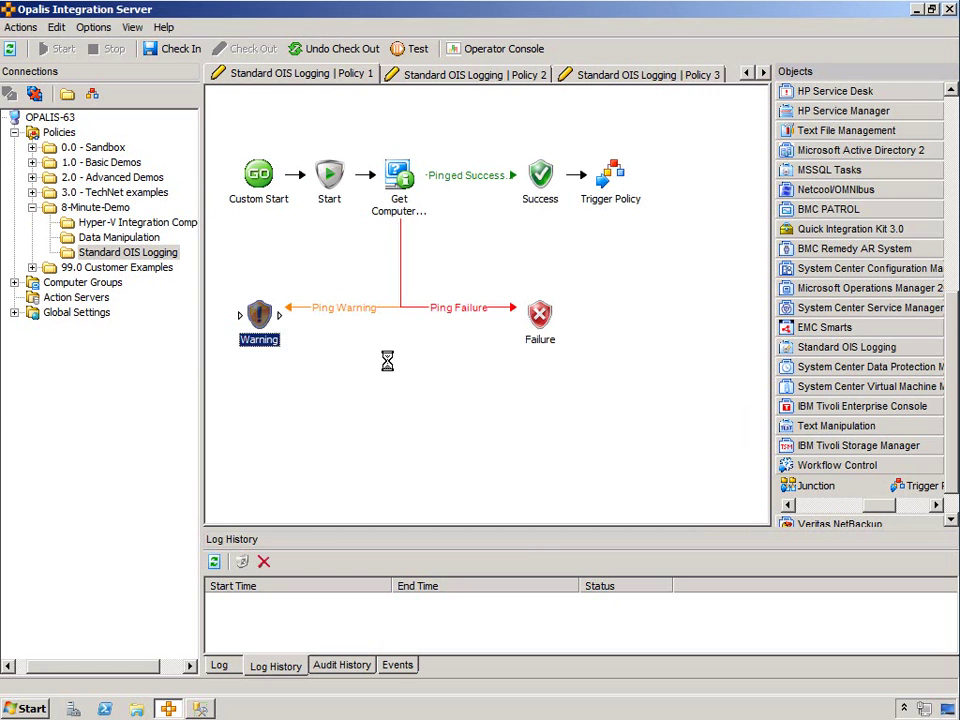
double_click(542, 409)
left_click(583, 438)
- Add the optional property Custom Field 04 to Warning
left_click(617, 470)
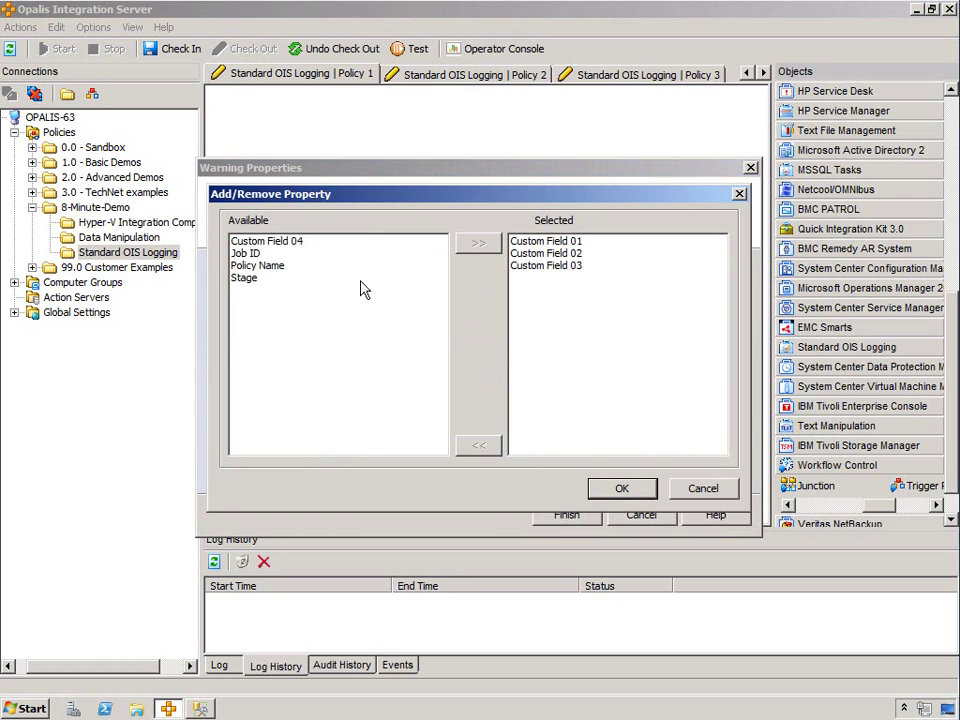
double_click(288, 243)
left_click(618, 489)
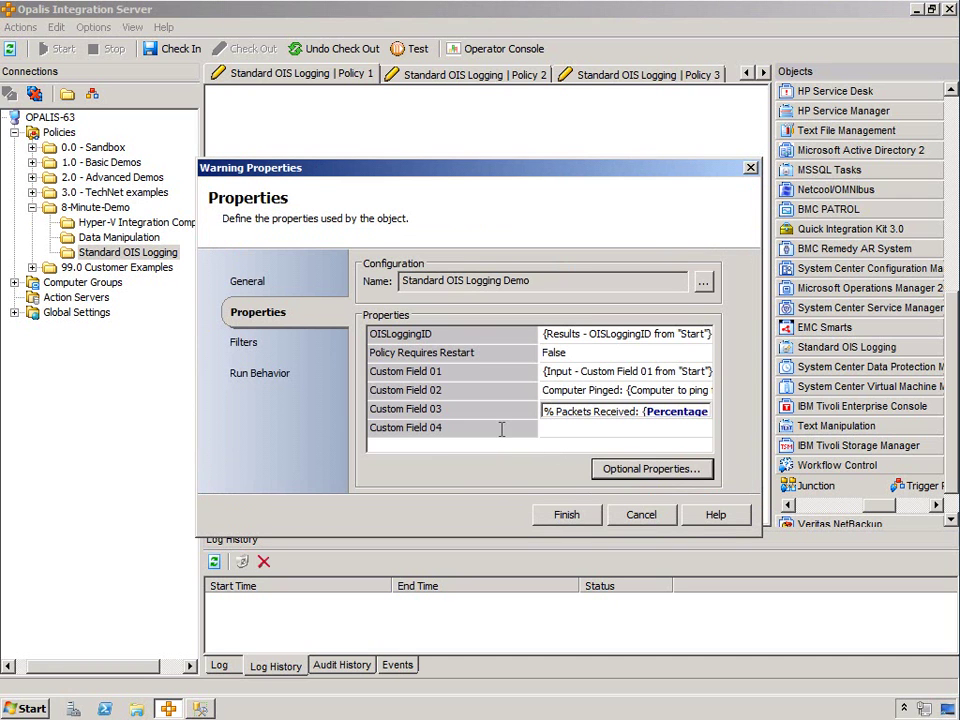
- Set Warning's Custom Field 04 to "Warning:" followed by the common published data Error summary text from Get Computer/IP Status, and save the object
right_click(560, 430)
mouse_move(606, 438)
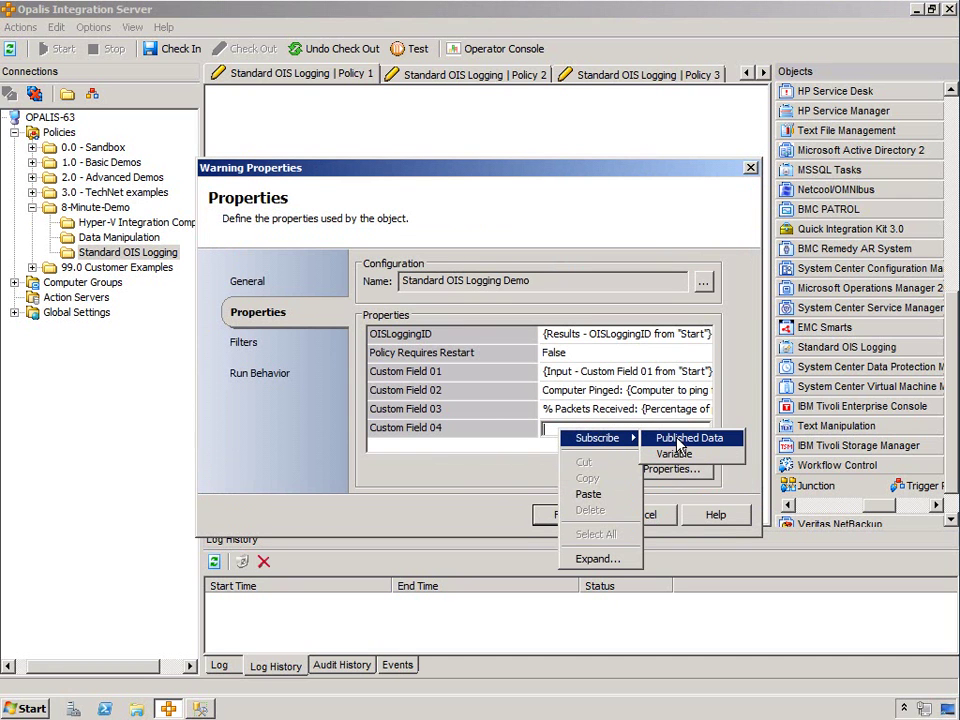
key("Escape")
type("Warning:")
right_click(681, 431)
left_click(729, 441)
left_click(310, 458)
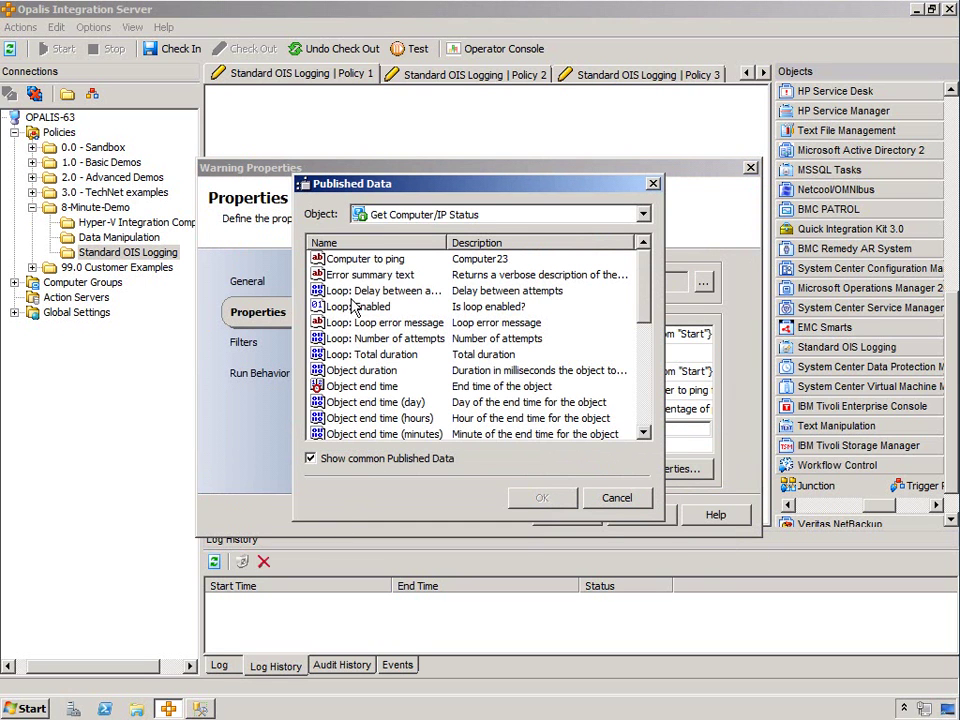
left_click(354, 280)
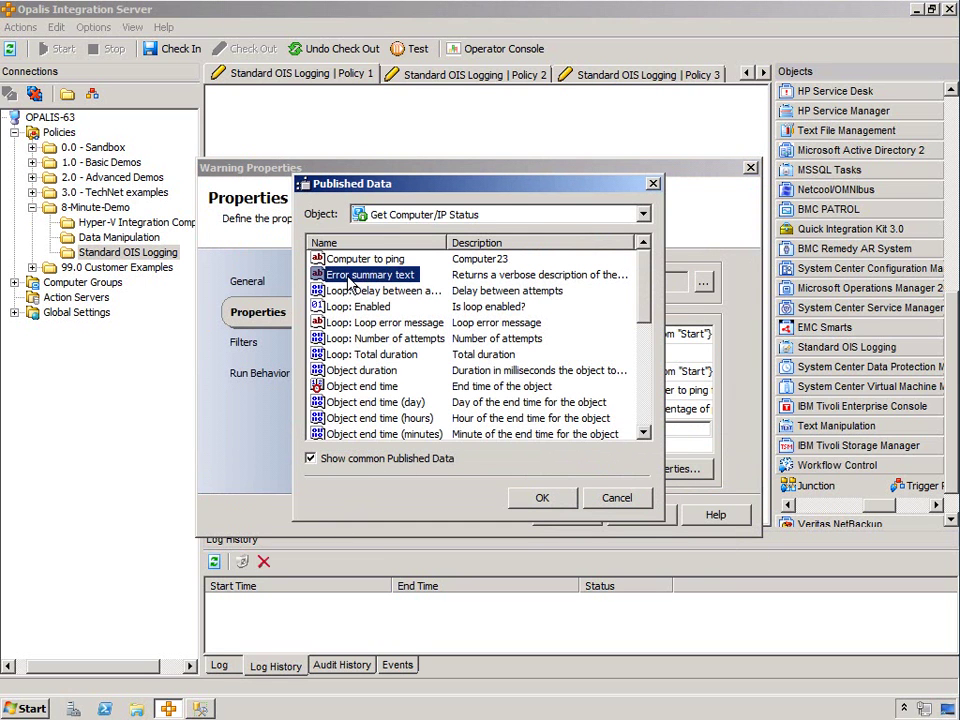
double_click(349, 275)
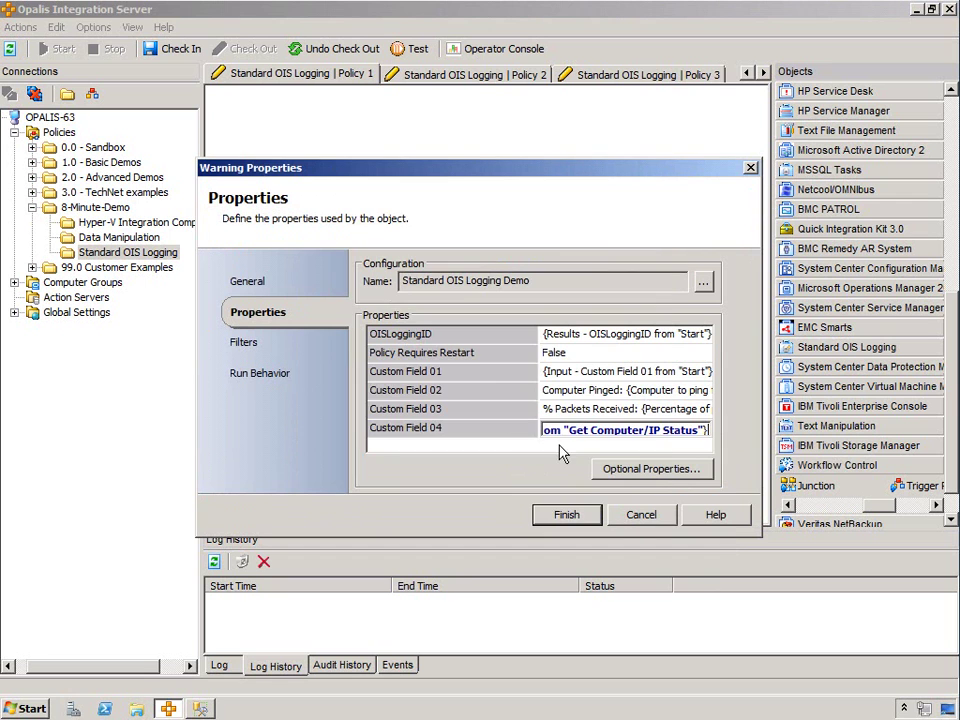
left_click(565, 515)
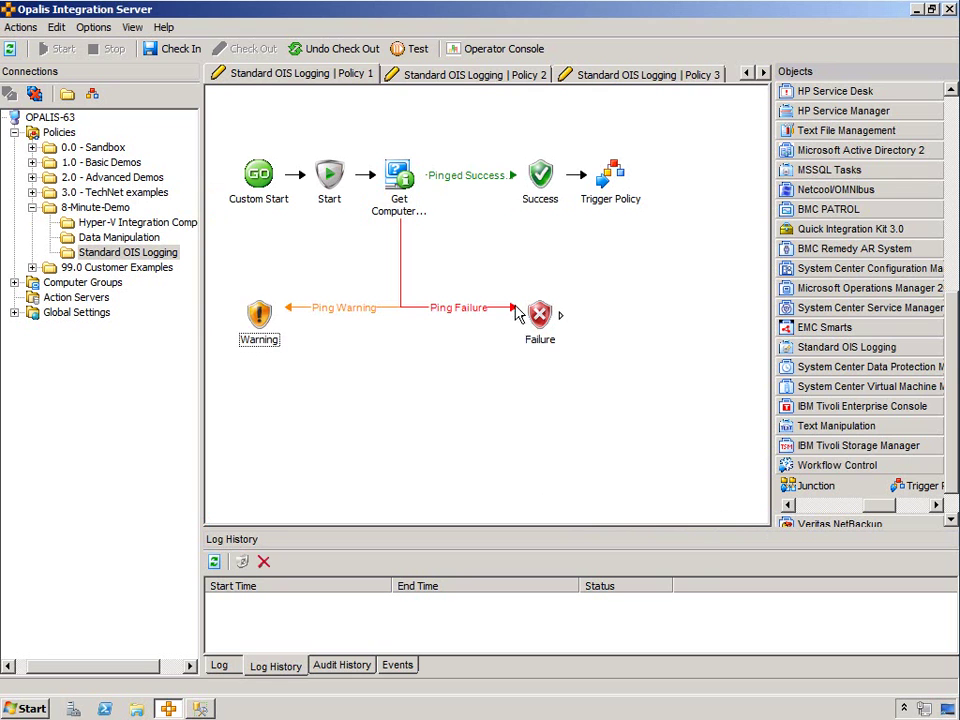
- Copy Warning's OISLoggingID value, the published OISLoggingID from Start, into the Failure object's OISLoggingID property
left_click(540, 318)
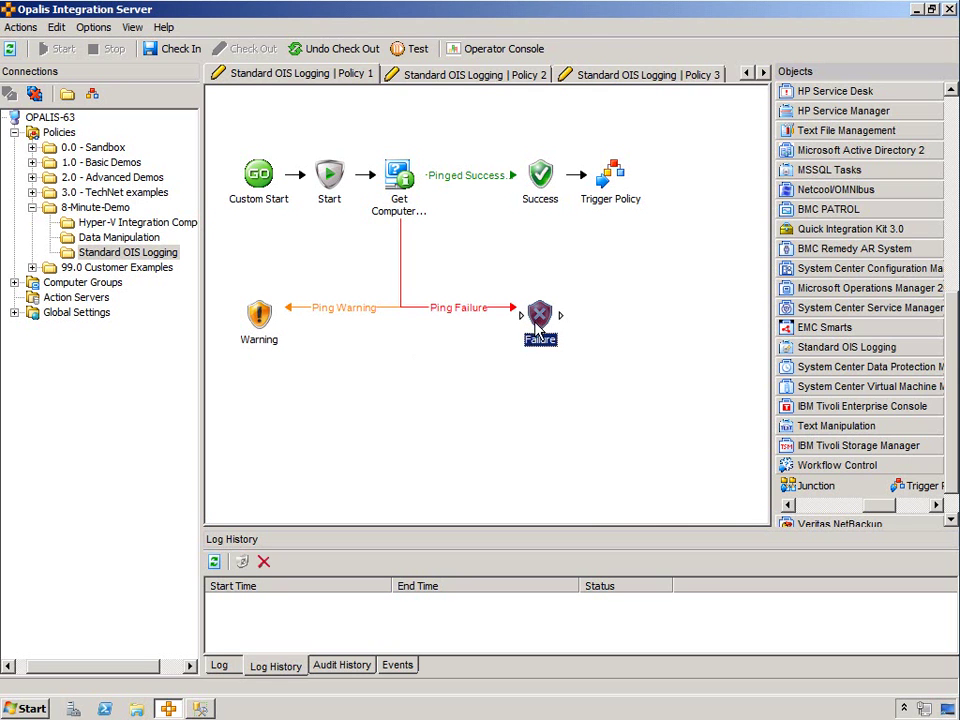
double_click(258, 318)
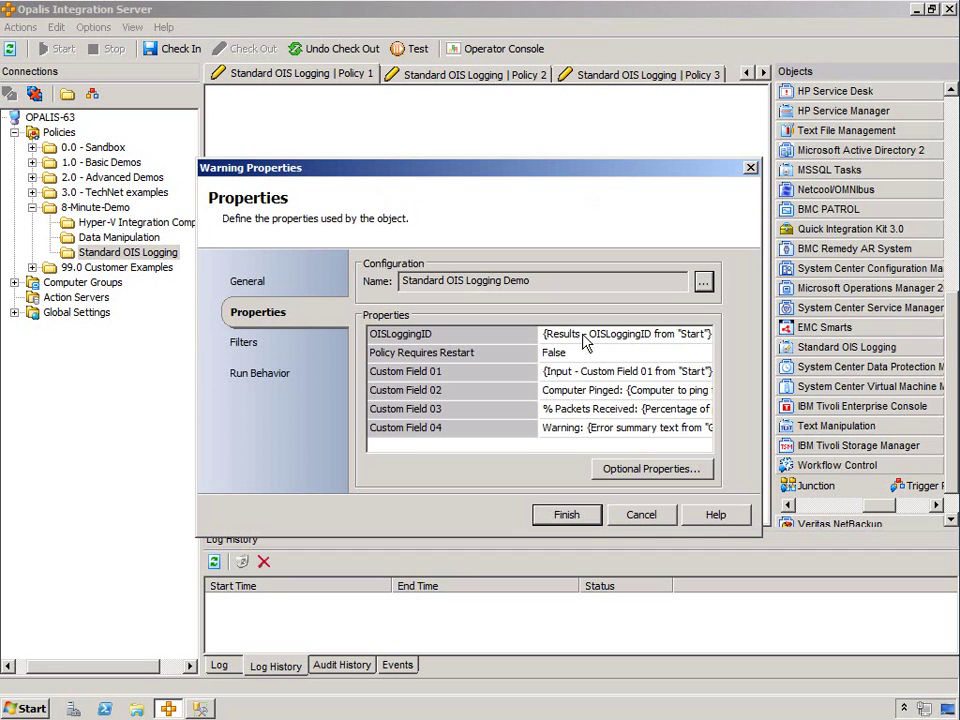
left_click(580, 336)
left_click(630, 514)
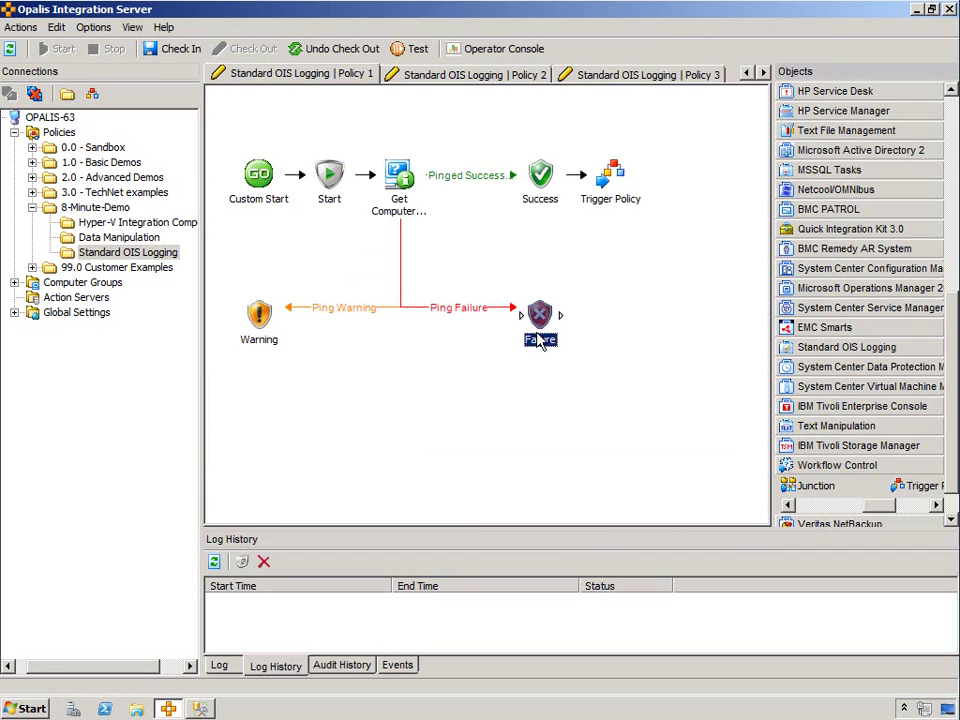
double_click(540, 335)
left_click(578, 336)
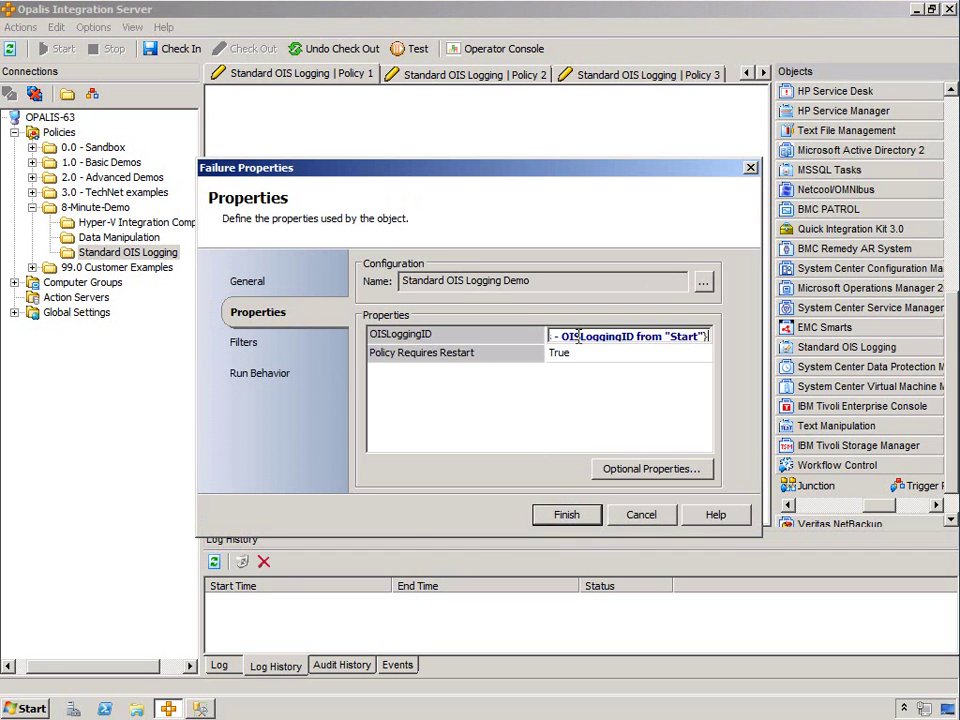
left_click(588, 353)
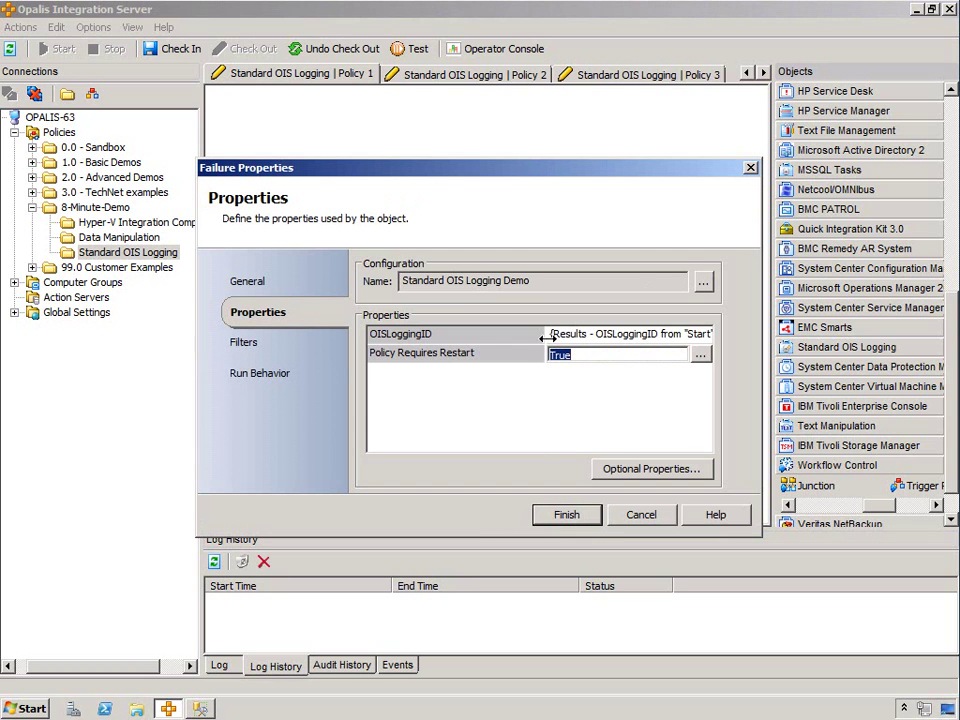
left_click_drag(544, 339, 506, 339)
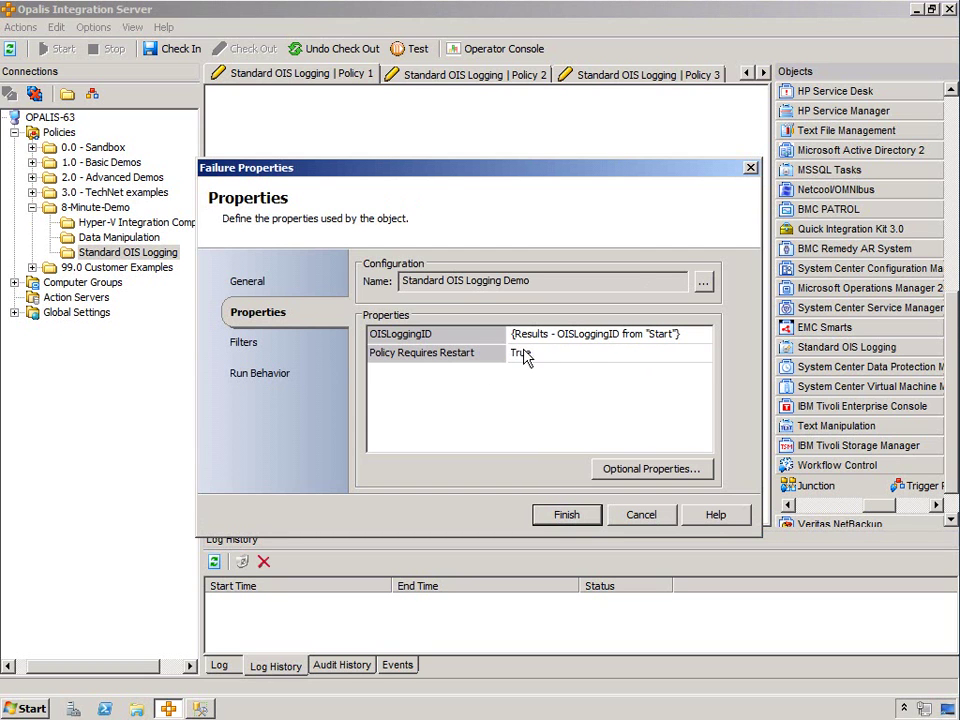
left_click(520, 355)
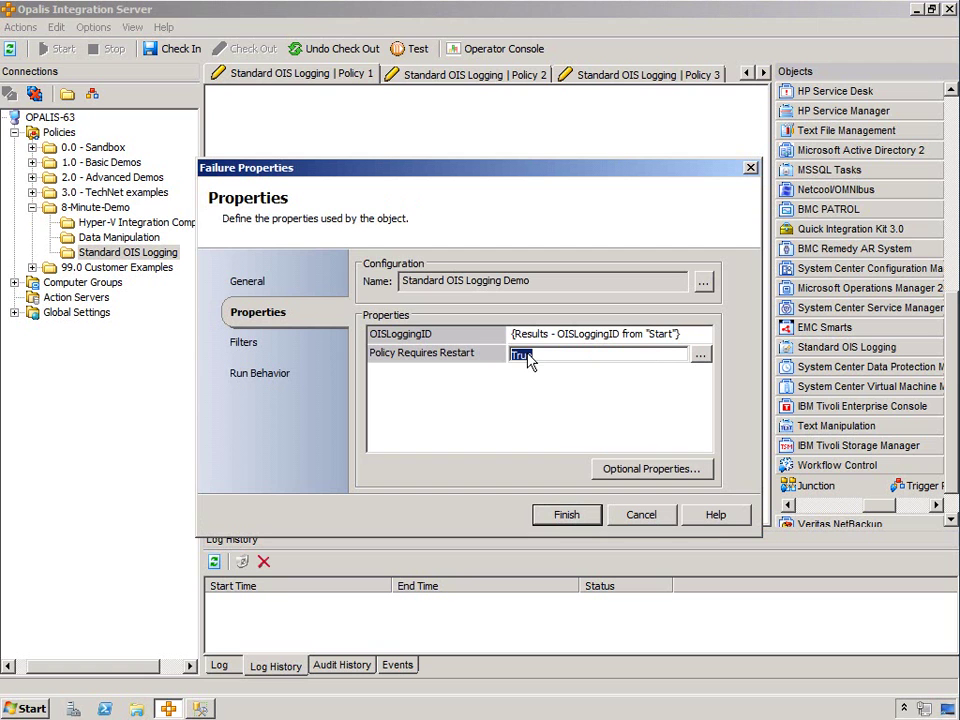
- Add the optional properties Custom Field 01, 02, 03 and 04 to the Failure object and save it
left_click(612, 478)
double_click(296, 242)
left_click(290, 253)
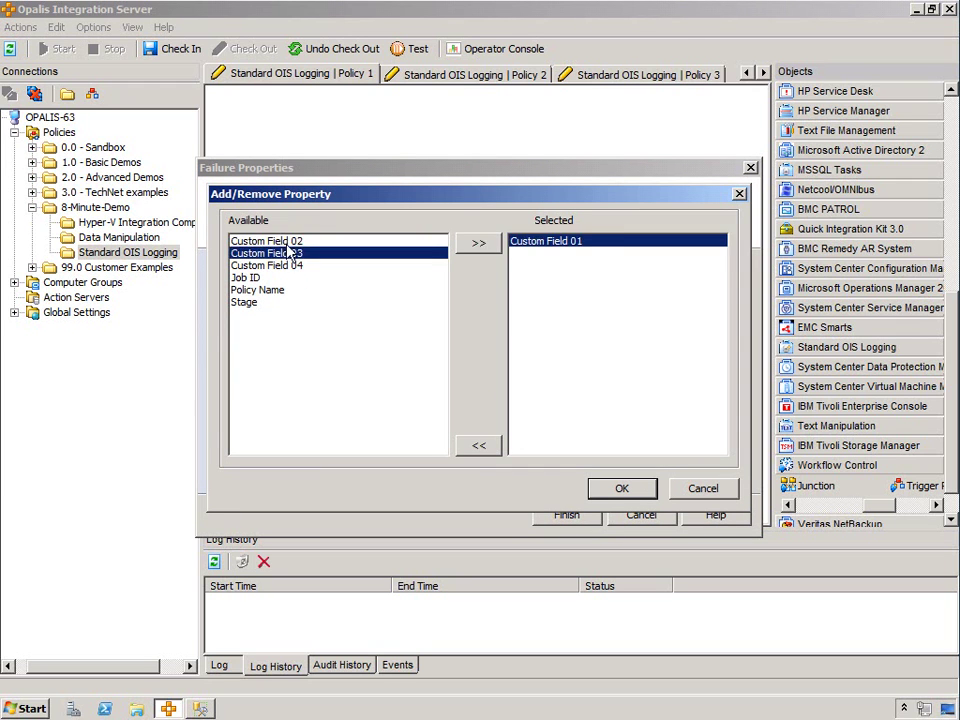
double_click(291, 253)
double_click(288, 243)
double_click(289, 243)
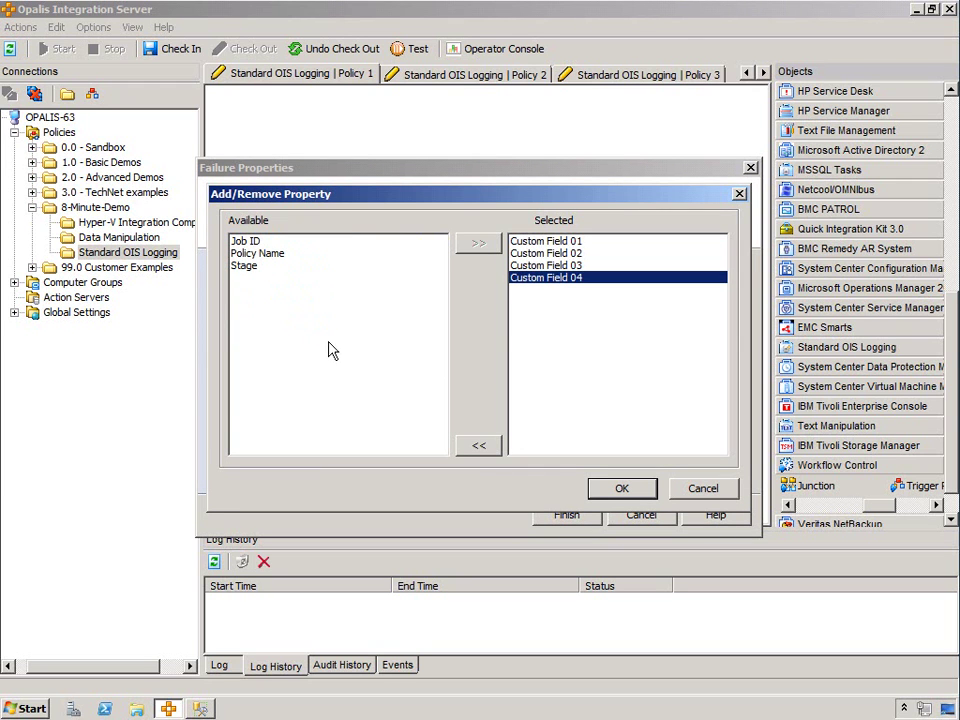
left_click(636, 497)
left_click(562, 515)
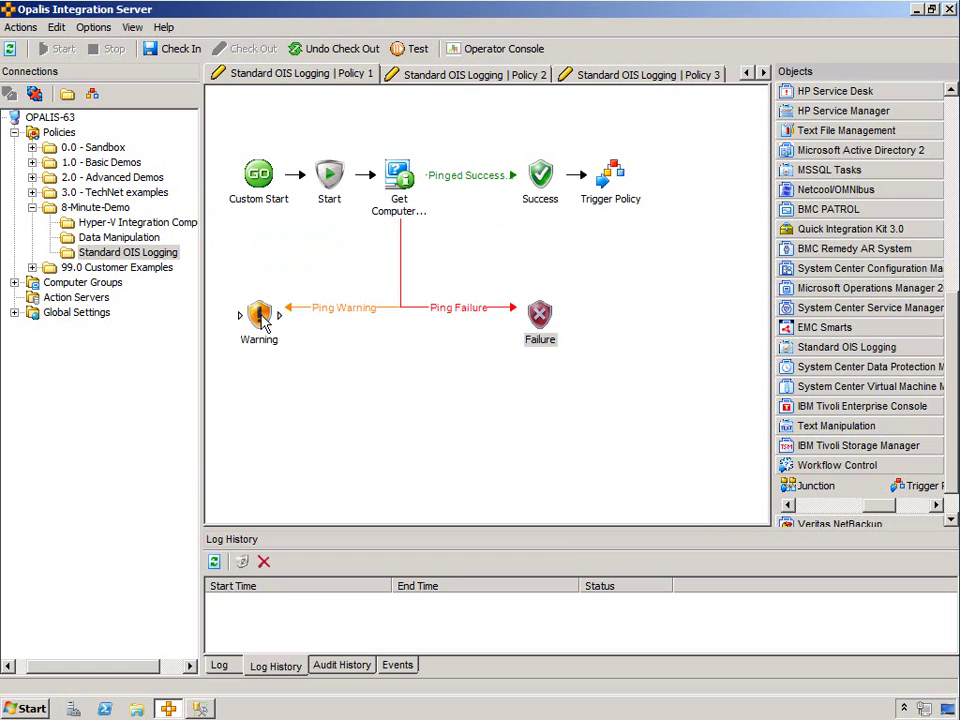
- Copy Warning's Custom Field 01, Custom Field 02 and Custom Field 03 values into the matching fields of Failure
double_click(255, 316)
double_click(578, 378)
type("F")
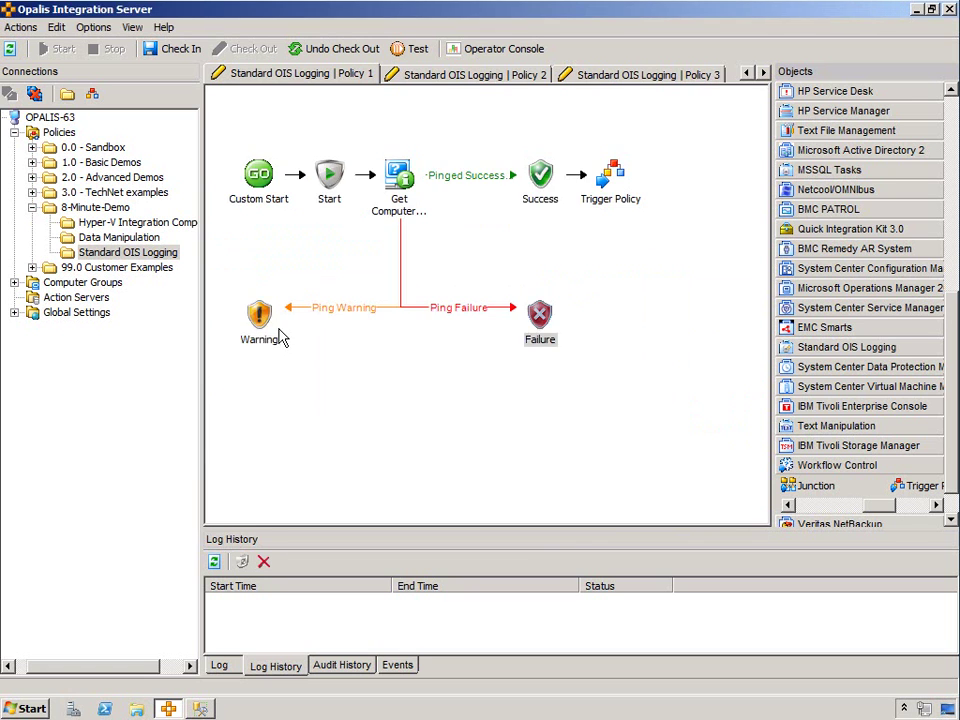
double_click(284, 342)
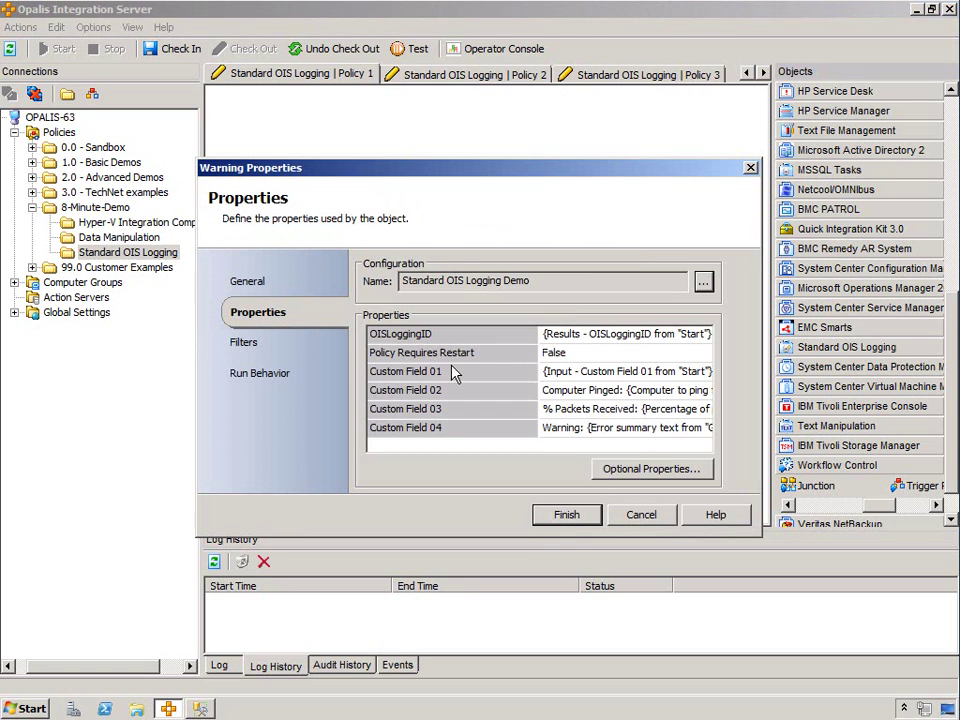
left_click(585, 392)
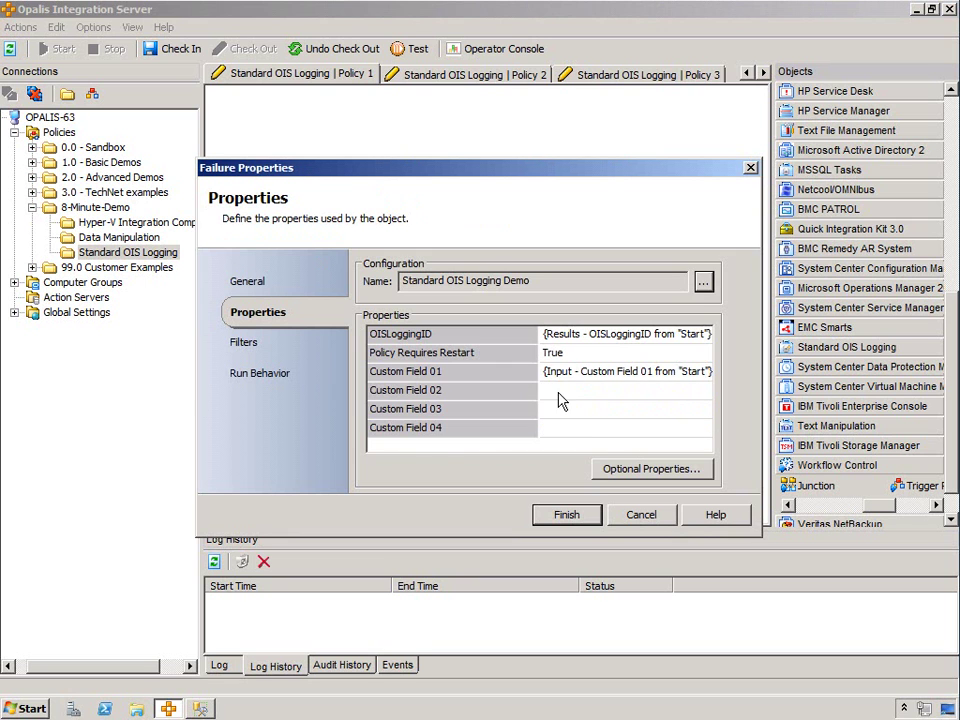
left_click(565, 392)
type("om \"Get Computer/IP Status\"}")
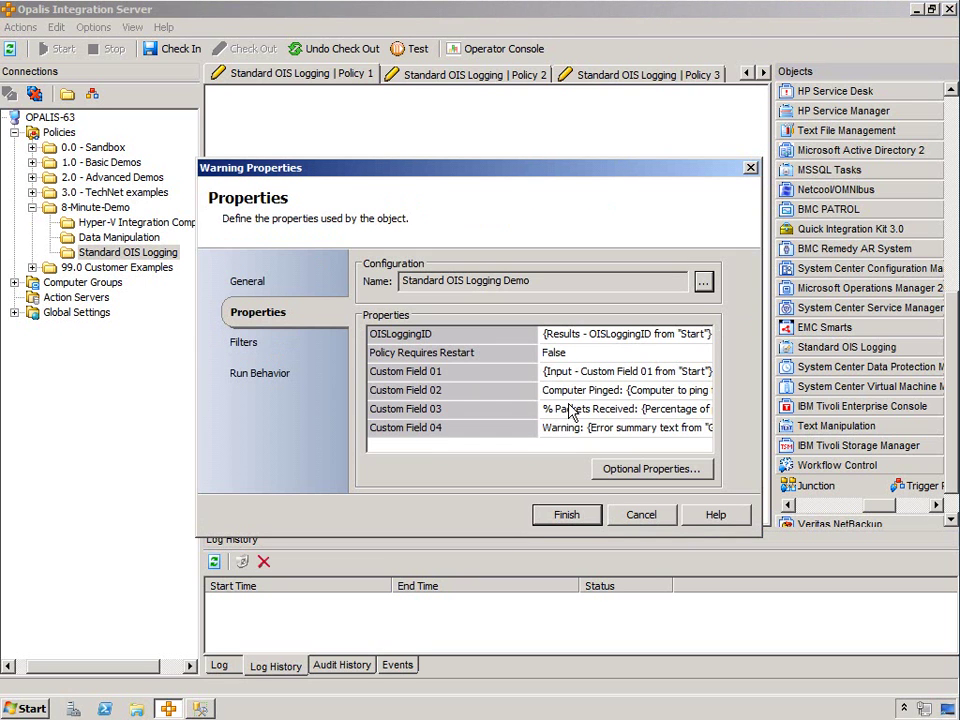
left_click(568, 412)
- Copy Warning's Custom Field 04 value into Failure's Custom Field 04, change its prefix to "Failure:", and save the object
left_click(567, 430)
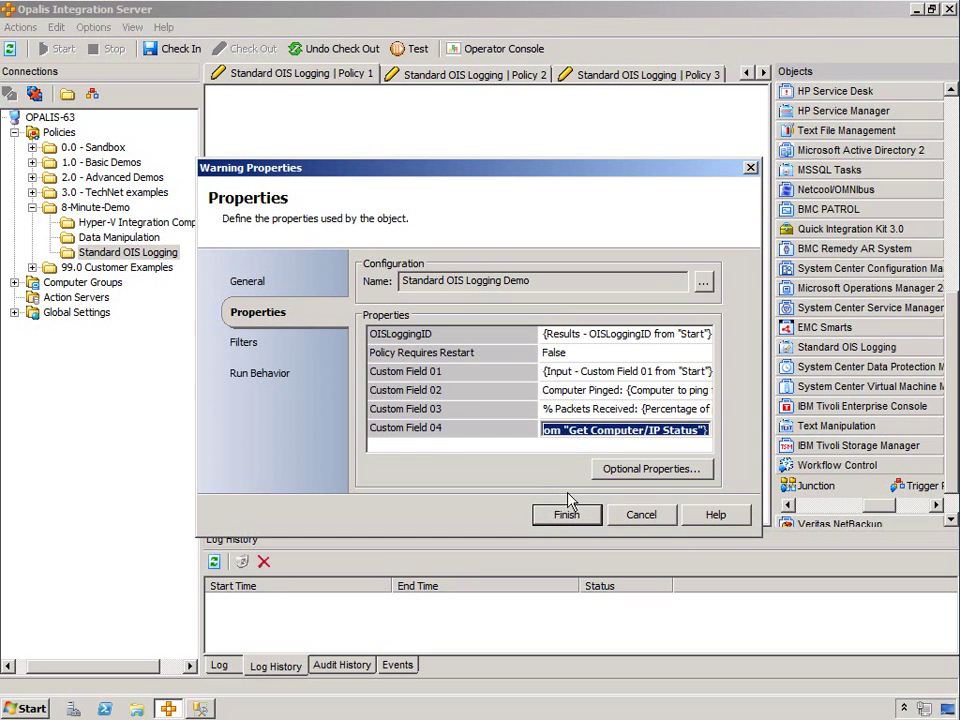
left_click(566, 514)
double_click(545, 315)
left_click(558, 430)
right_click(558, 430)
left_click(600, 555)
type("Warning: {Error summary text from \"Get Computer/IP Status\"}")
double_click(341, 268)
type("Failure")
left_click(510, 438)
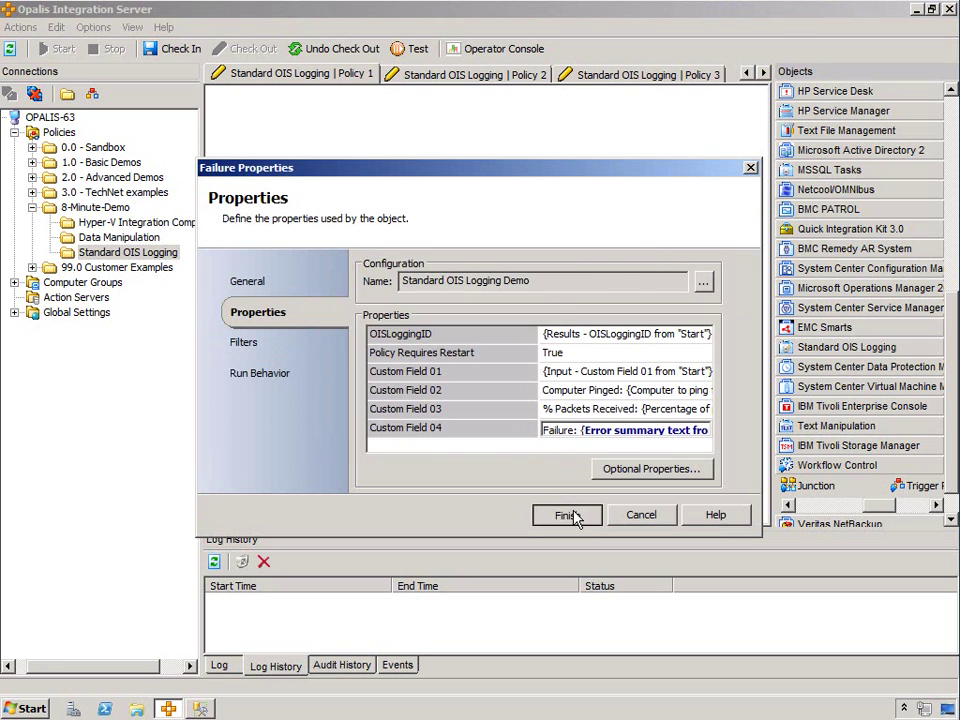
left_click(566, 515)
- Check in the completed Policy 1
left_click_drag(232, 150, 520, 325)
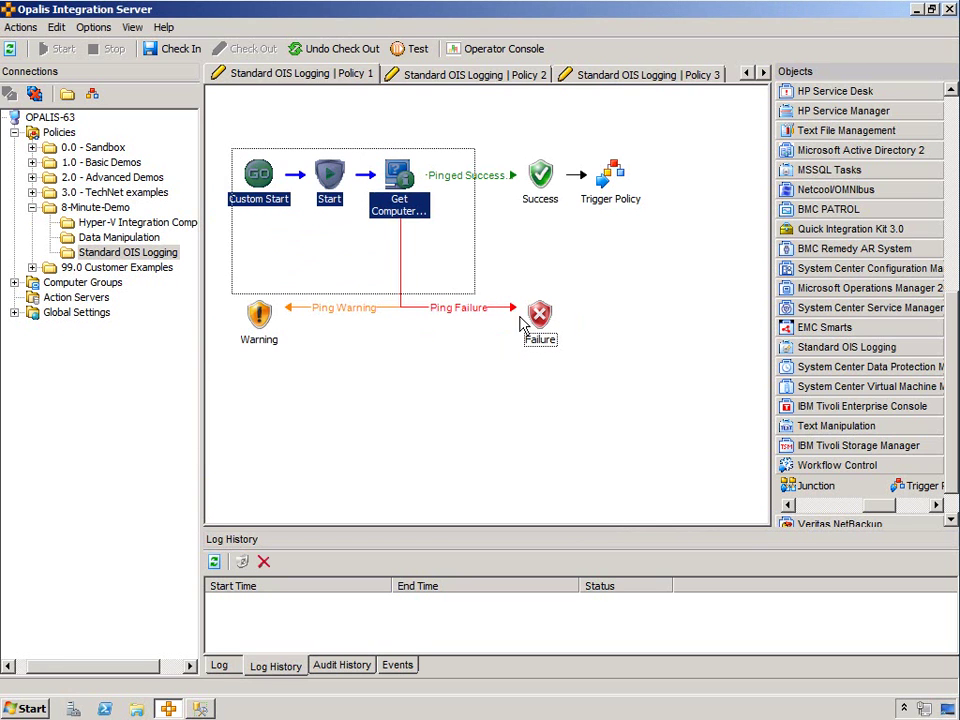
key("ctrl+a")
left_click(568, 424)
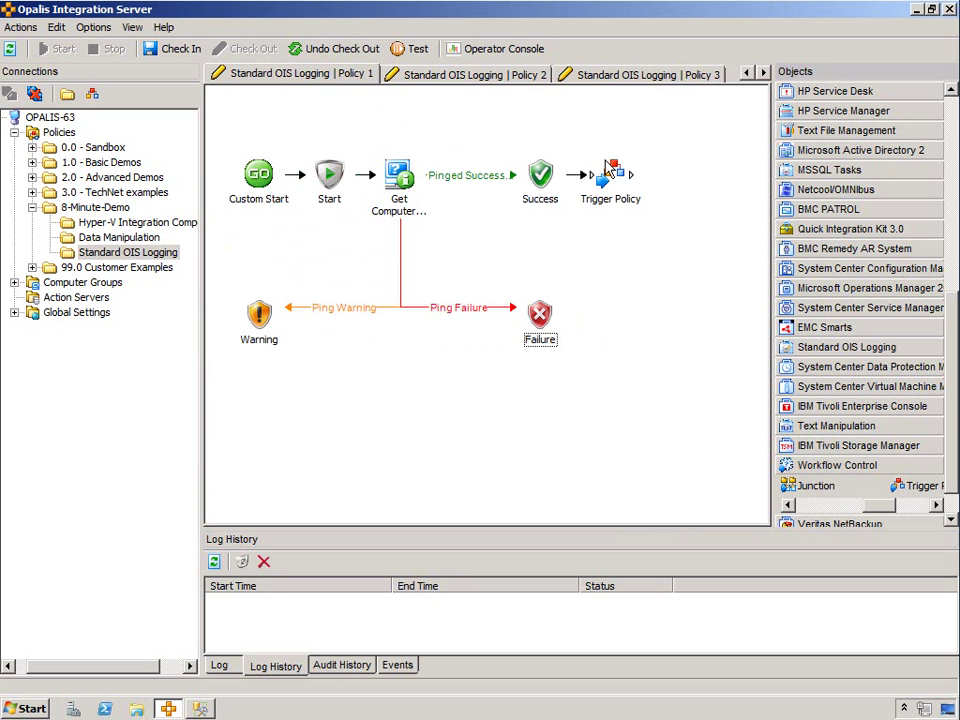
left_click(172, 48)
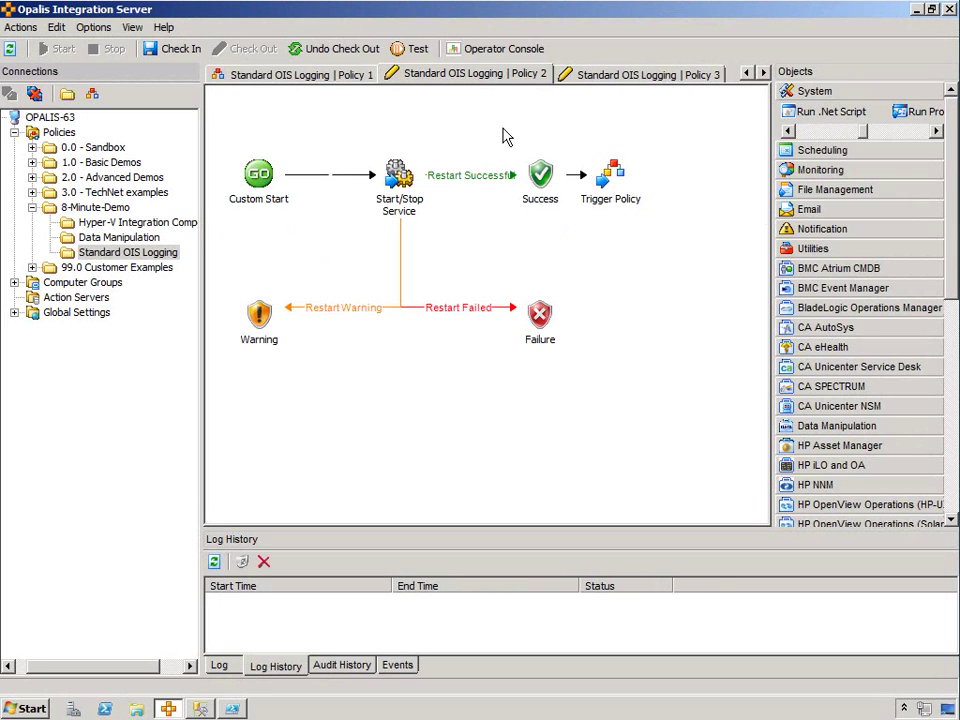
- Look over the Policy 3 workflow and examine the parameters of Policy 2's Custom Start object without changing them
left_click(628, 75)
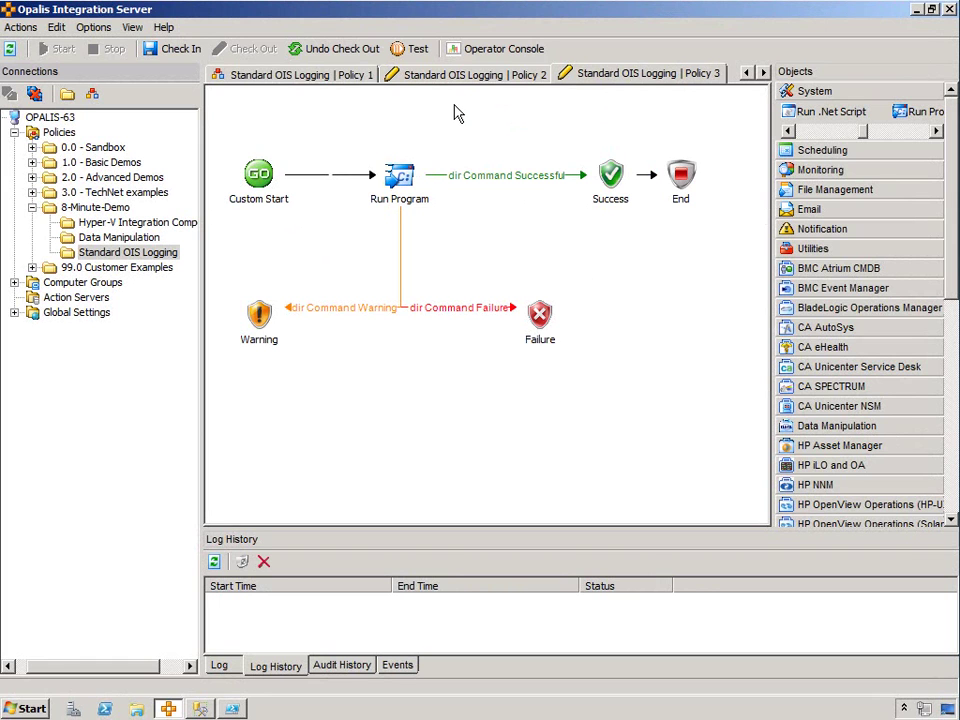
left_click(470, 75)
double_click(259, 175)
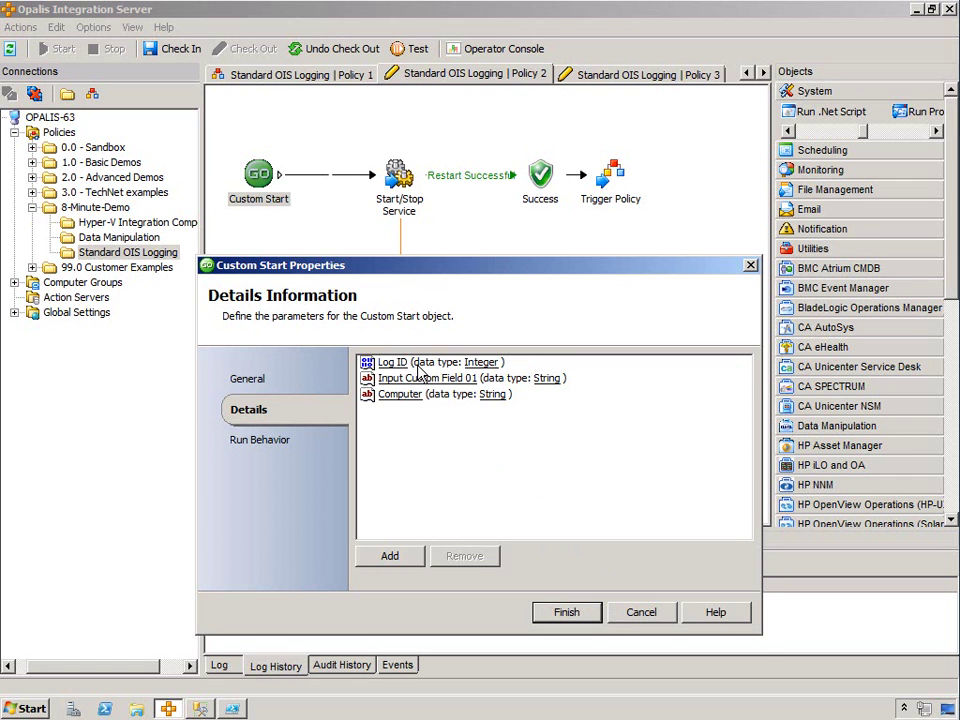
left_click_drag(435, 259, 437, 458)
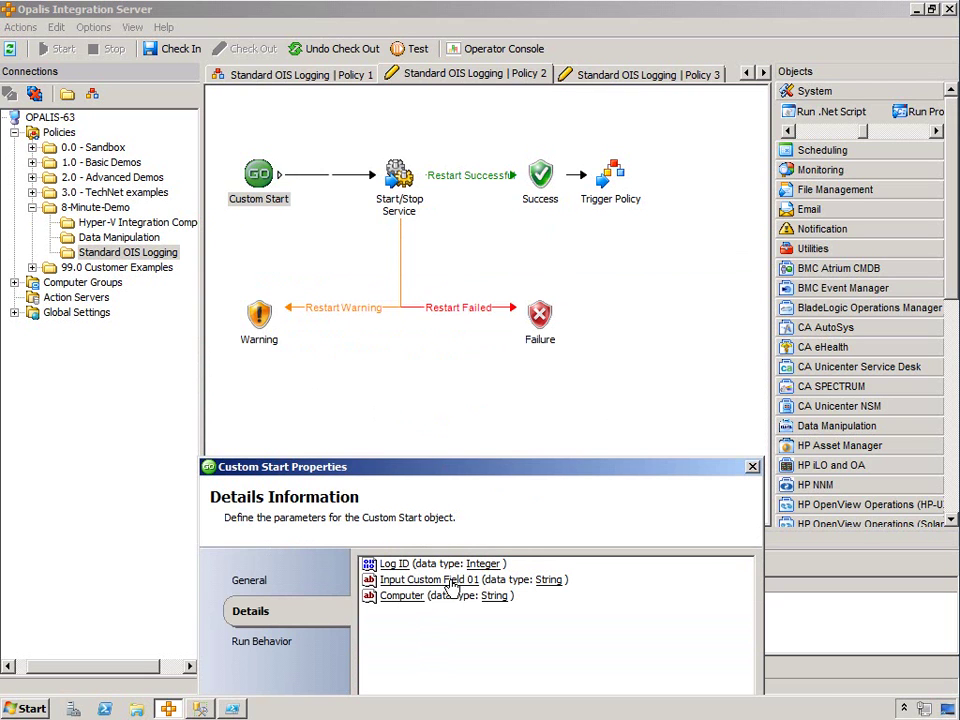
left_click_drag(505, 478, 514, 380)
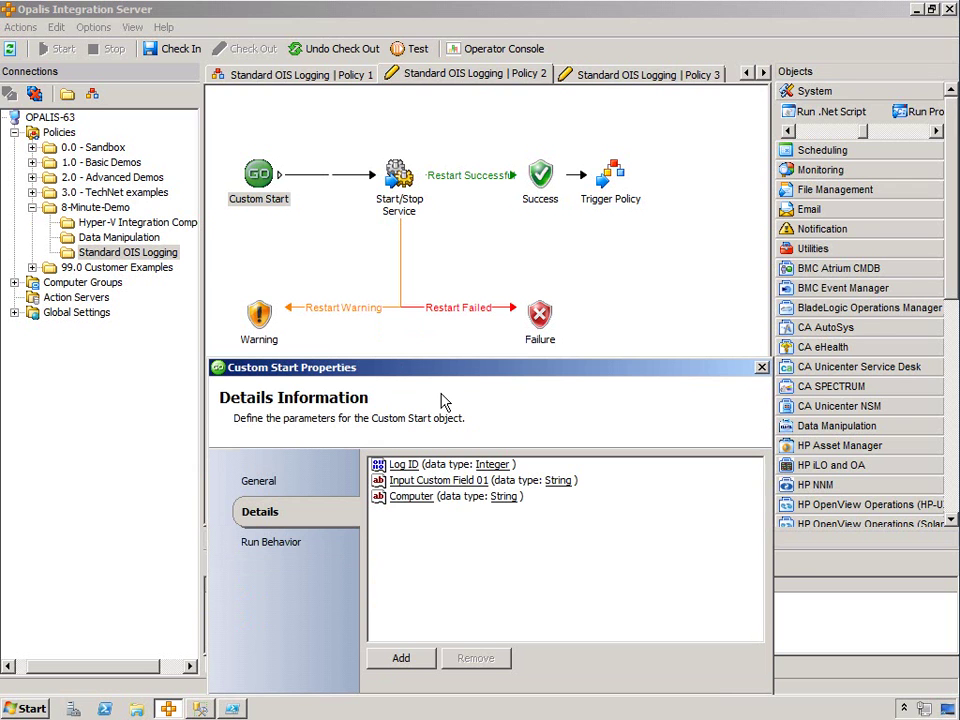
left_click_drag(576, 367, 574, 247)
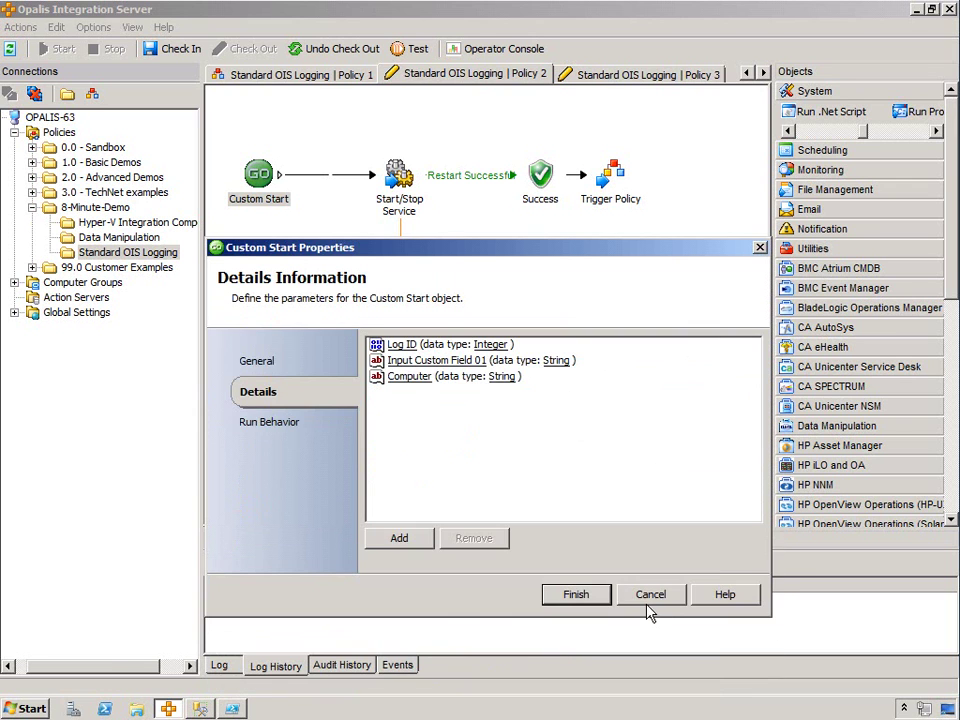
left_click(650, 595)
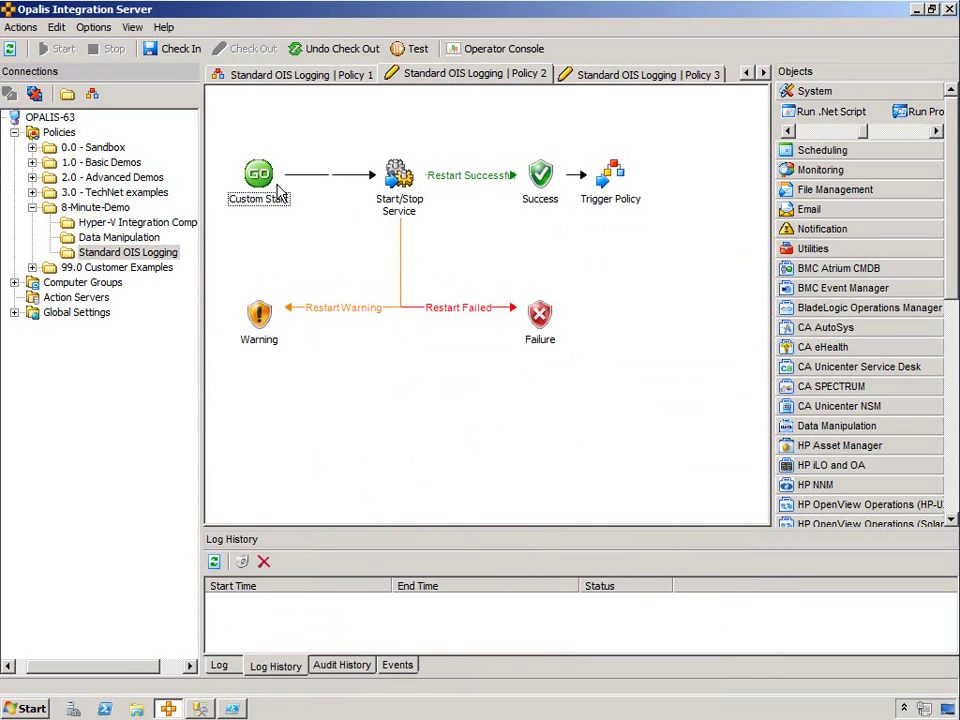
- Examine how Policy 1's Trigger Policy object maps published data to Policy 2's Custom Start parameters
left_click(300, 72)
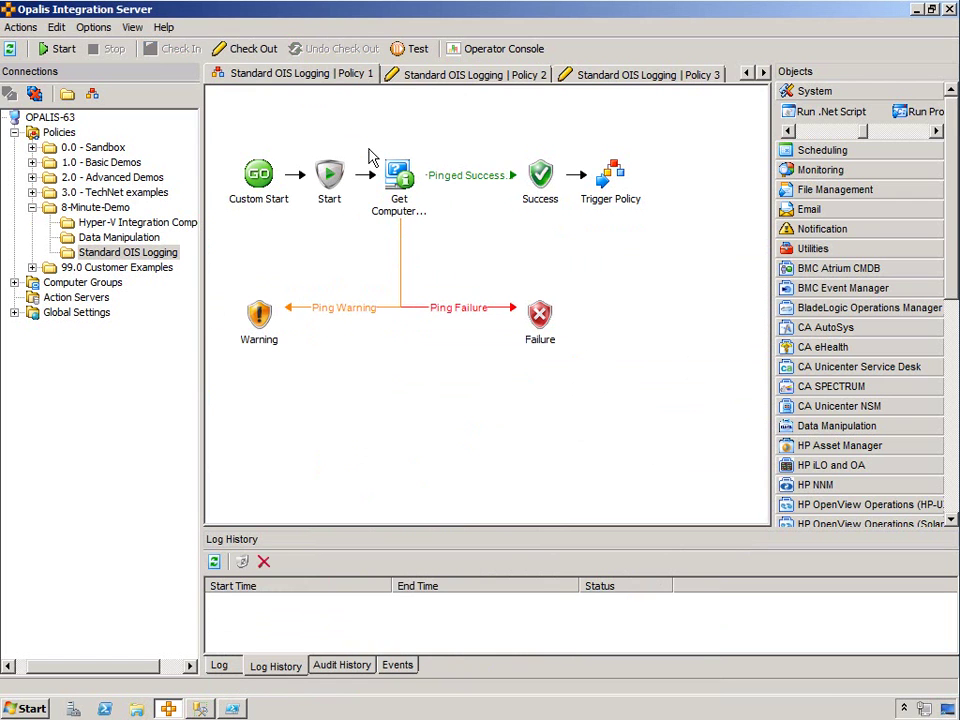
left_click(613, 178)
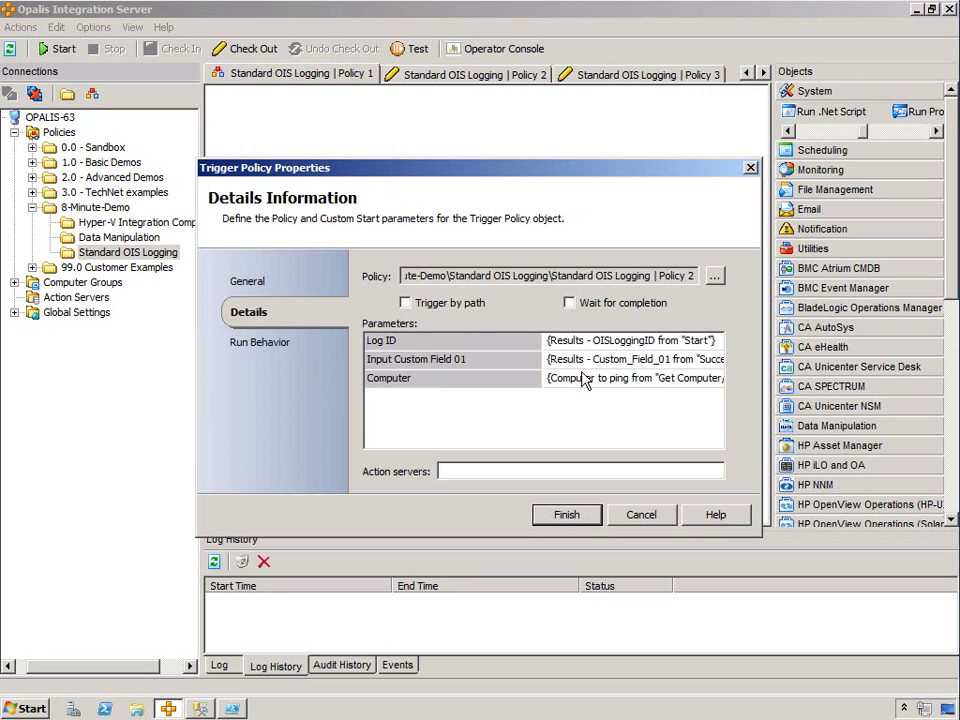
left_click_drag(541, 349, 492, 349)
left_click_drag(548, 167, 525, 351)
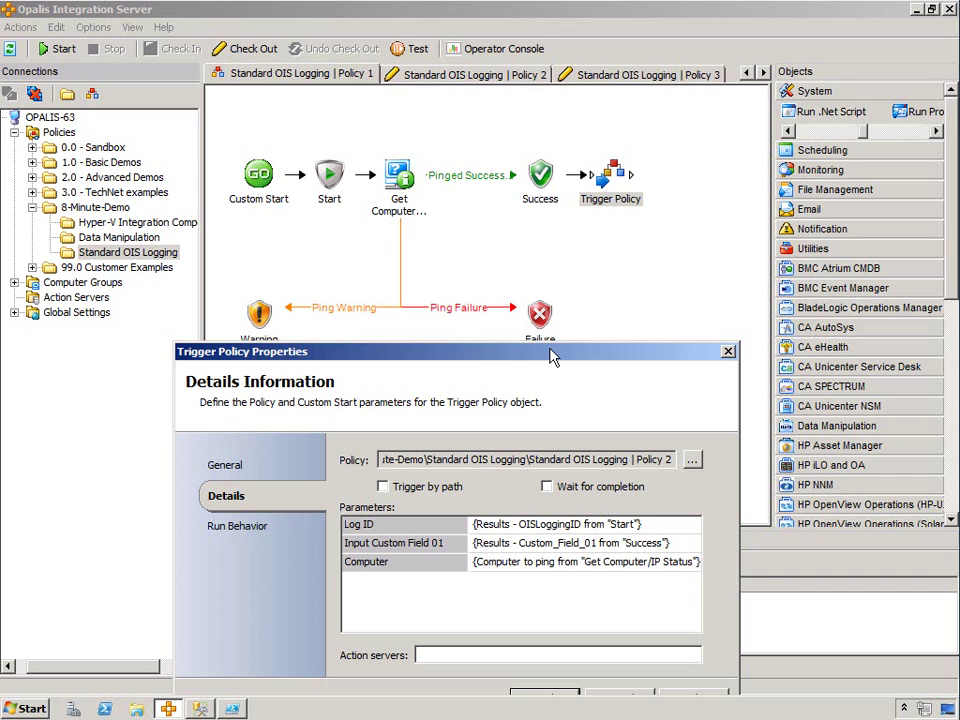
key("Return")
- Examine the action, computer and service settings of Policy 2's Start/Stop Service object, leaving them unmodified
left_click(439, 72)
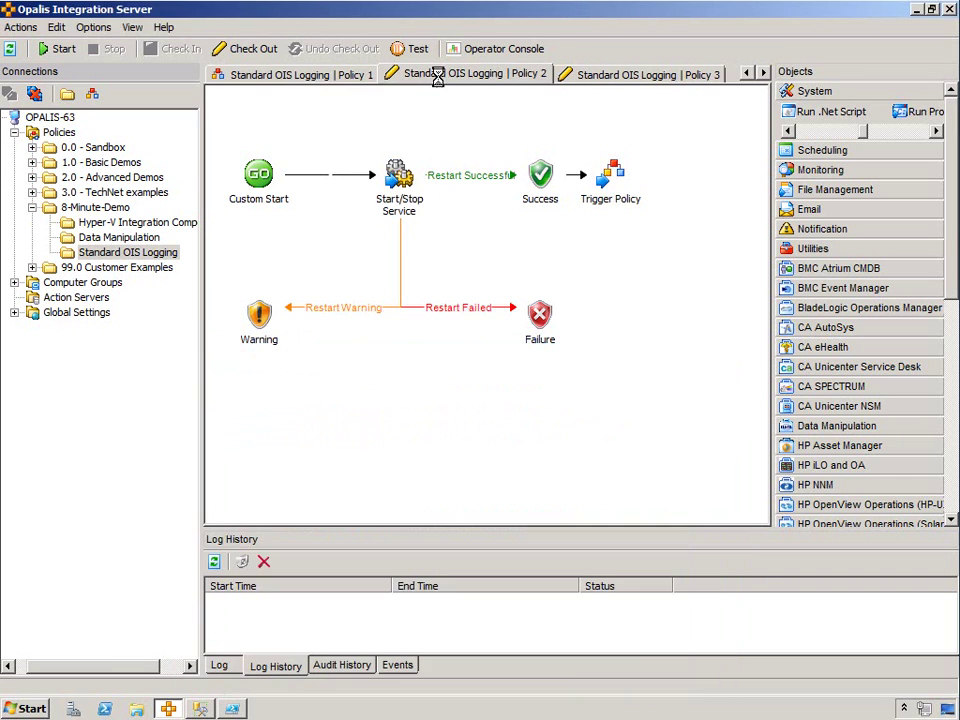
double_click(395, 178)
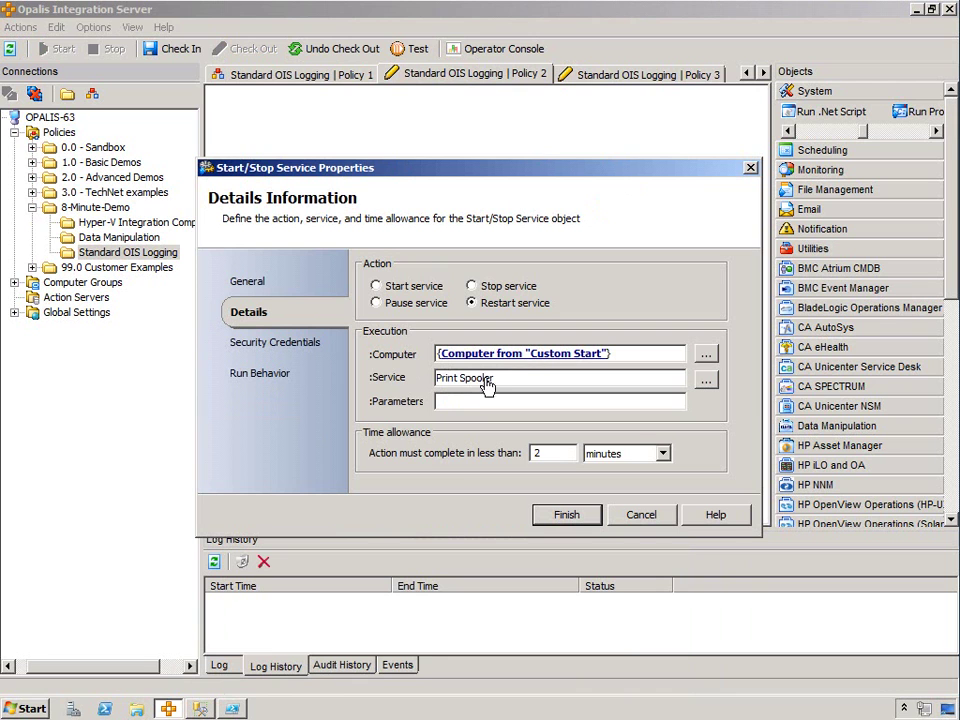
left_click_drag(516, 379, 437, 381)
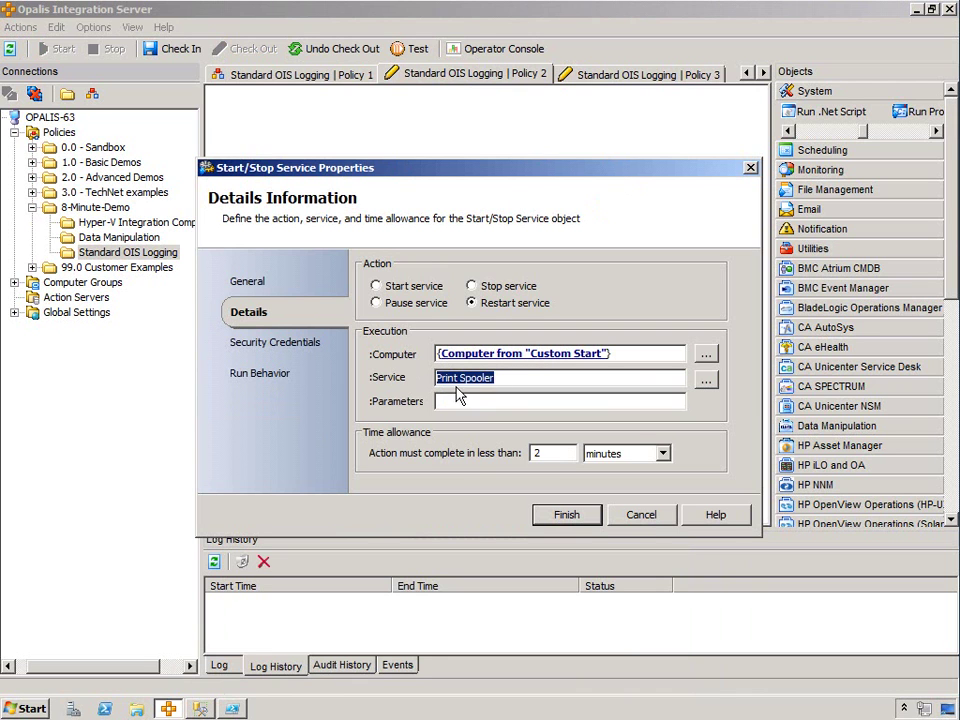
left_click(631, 520)
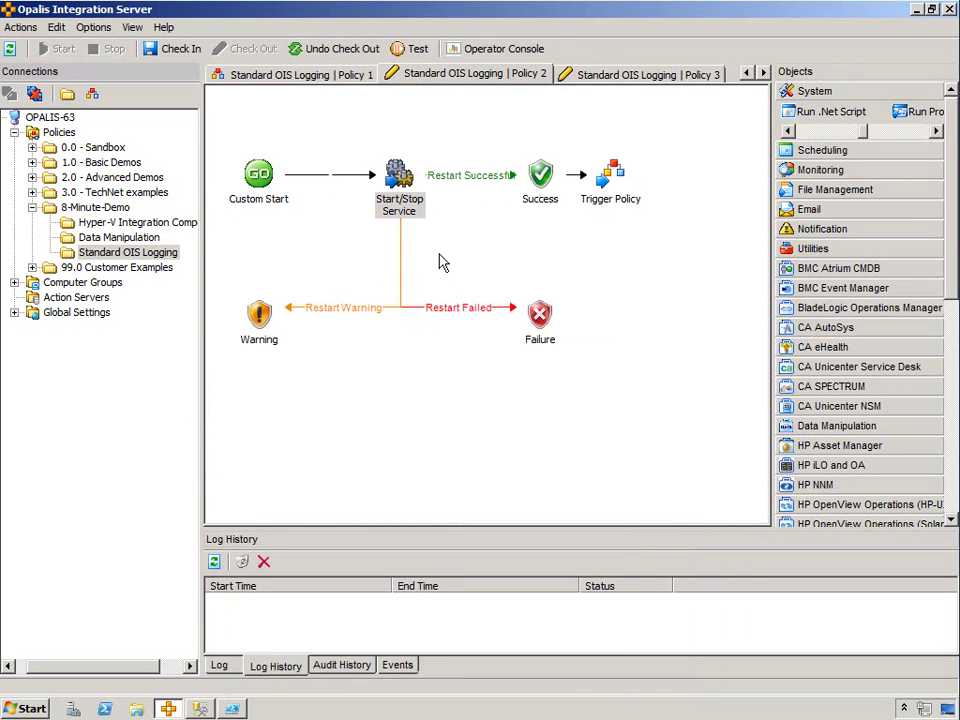
- Examine the include filters of Policy 2's Restart Successful and Restart Failed links without changing them
double_click(474, 180)
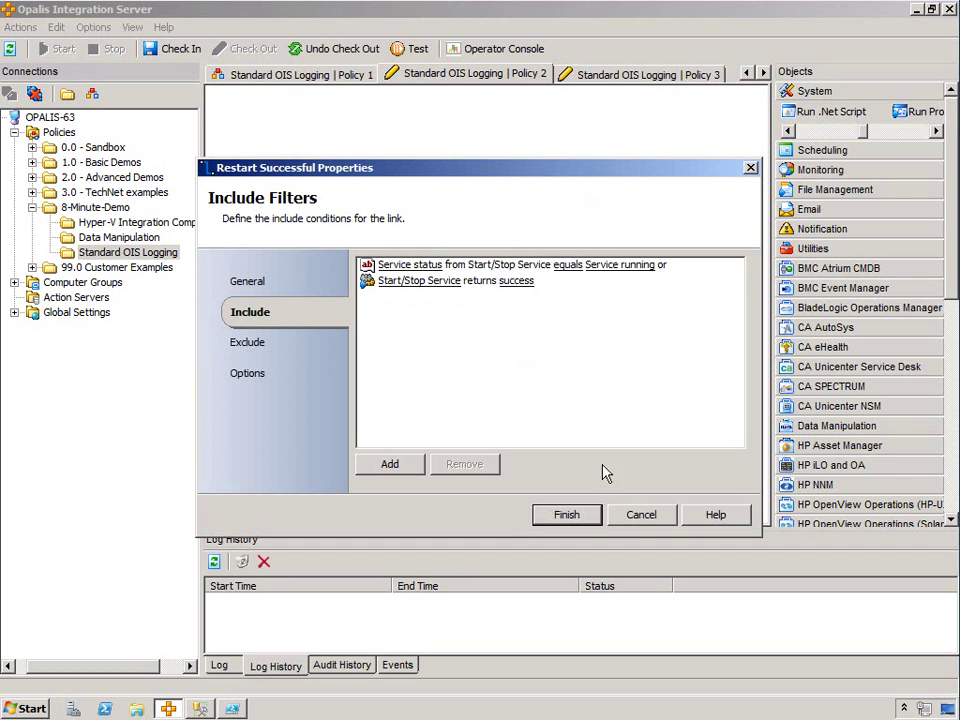
left_click(632, 518)
double_click(450, 309)
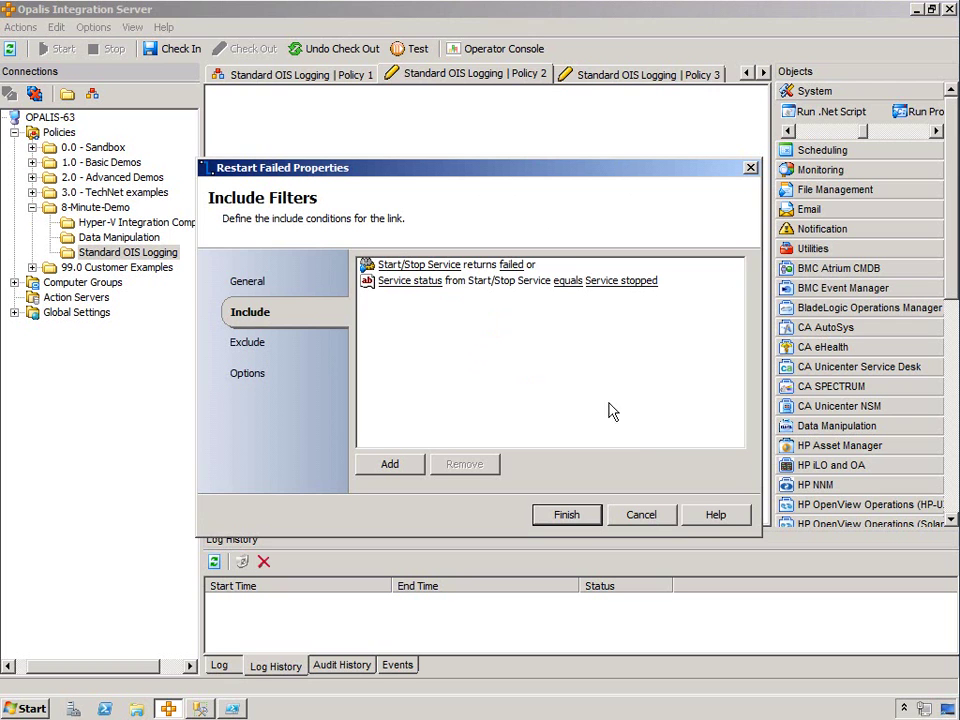
left_click(640, 516)
left_click(399, 178)
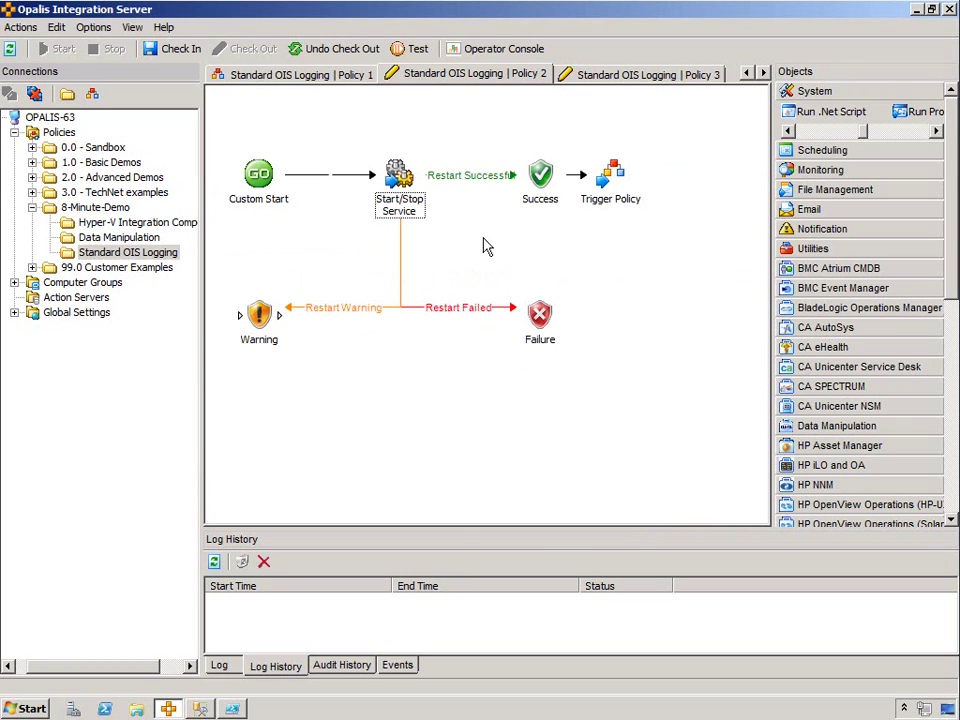
- Examine the logging properties of Policy 2's Success object, including the full Custom Field 01 expression, without changing them
left_click(540, 176)
double_click(540, 176)
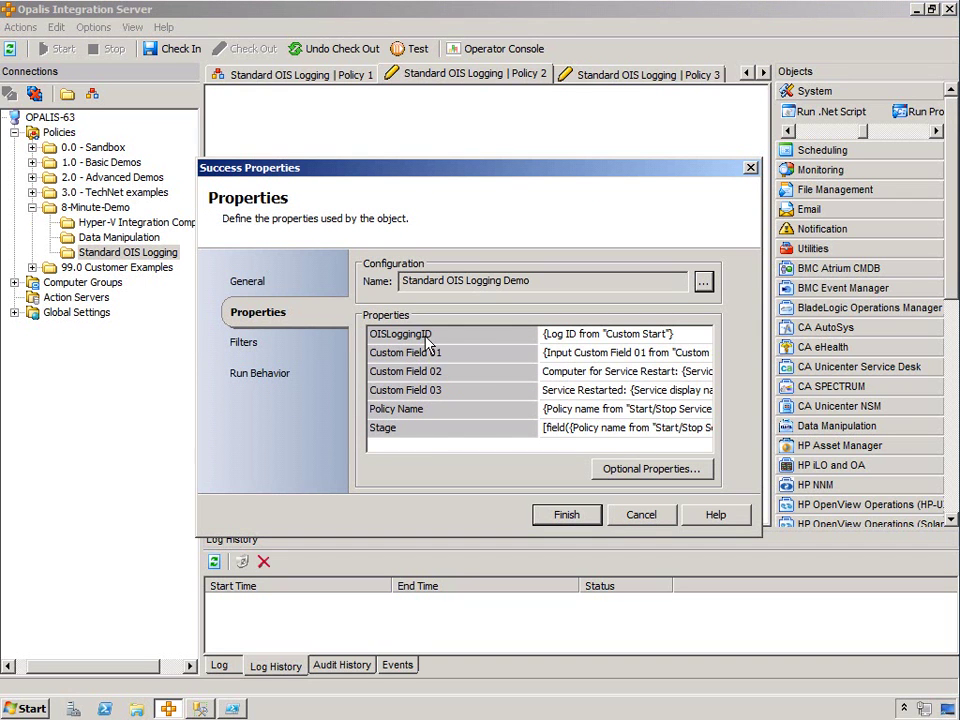
left_click(615, 342)
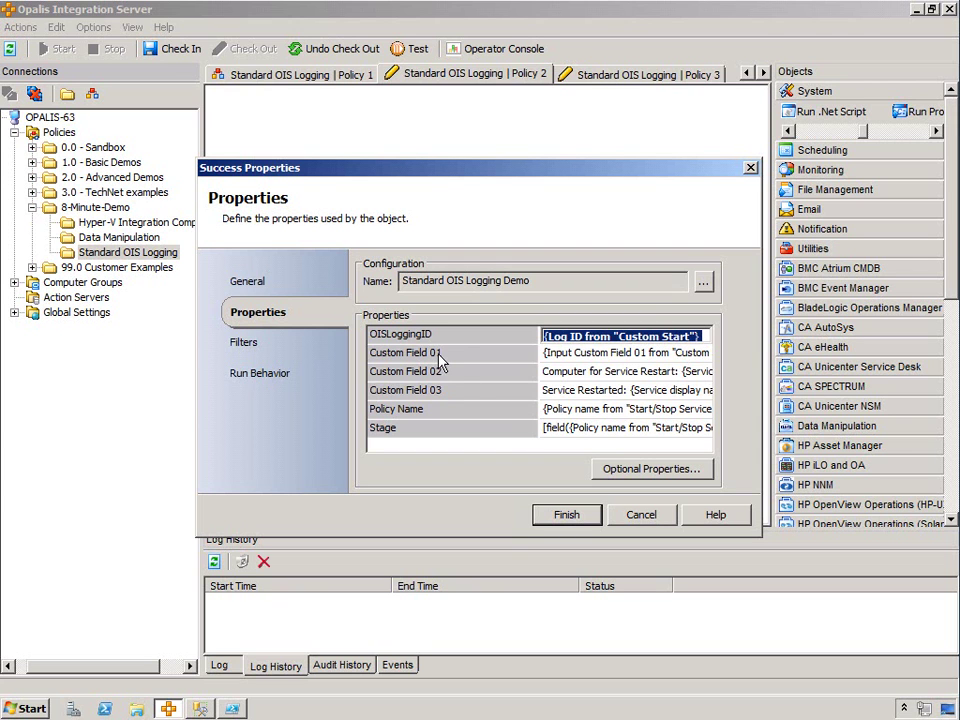
left_click_drag(537, 362, 465, 361)
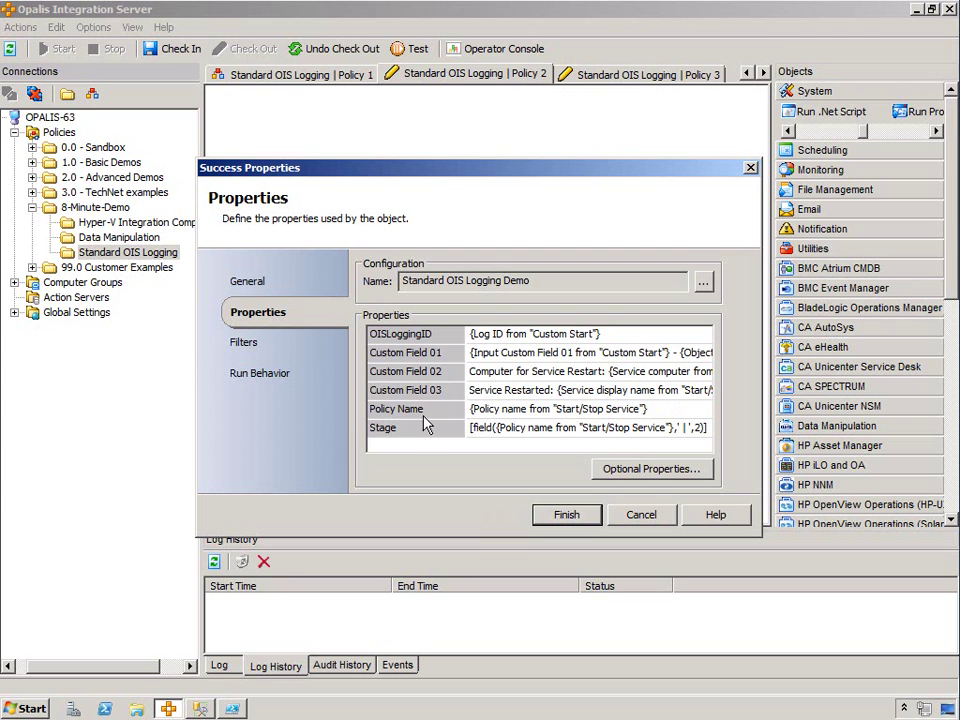
left_click(498, 356)
right_click(498, 356)
left_click(535, 485)
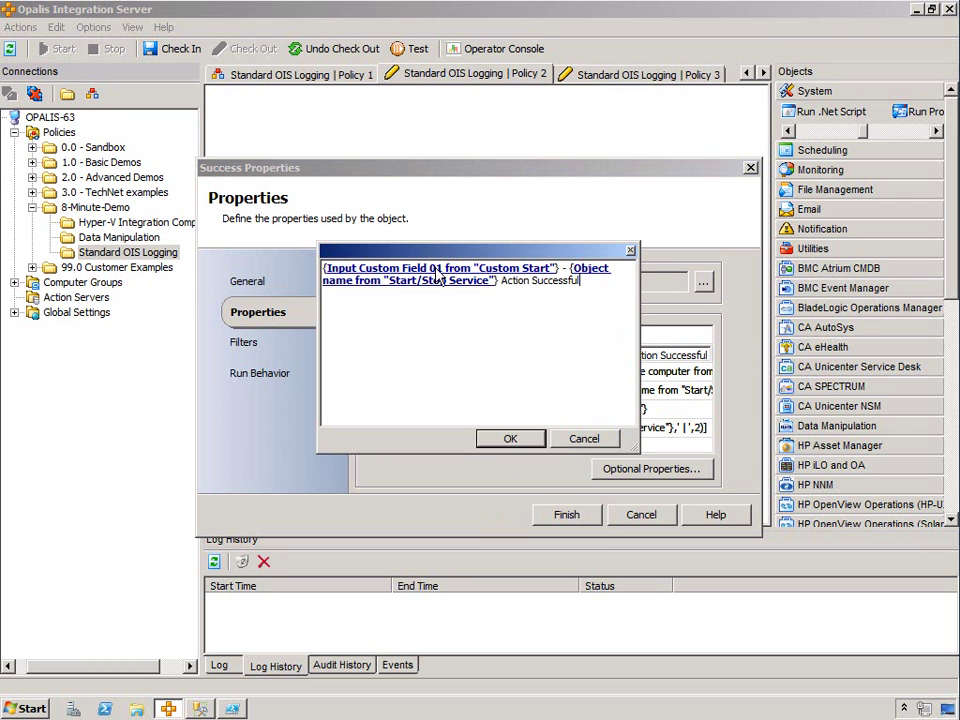
left_click(590, 282)
left_click(584, 438)
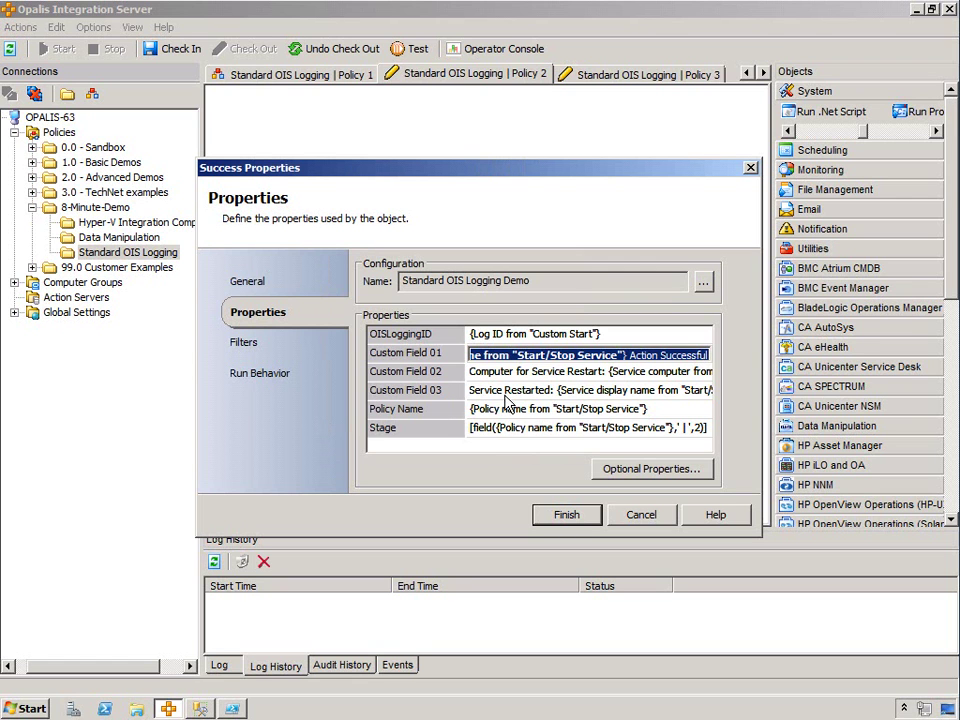
left_click_drag(545, 175, 547, 332)
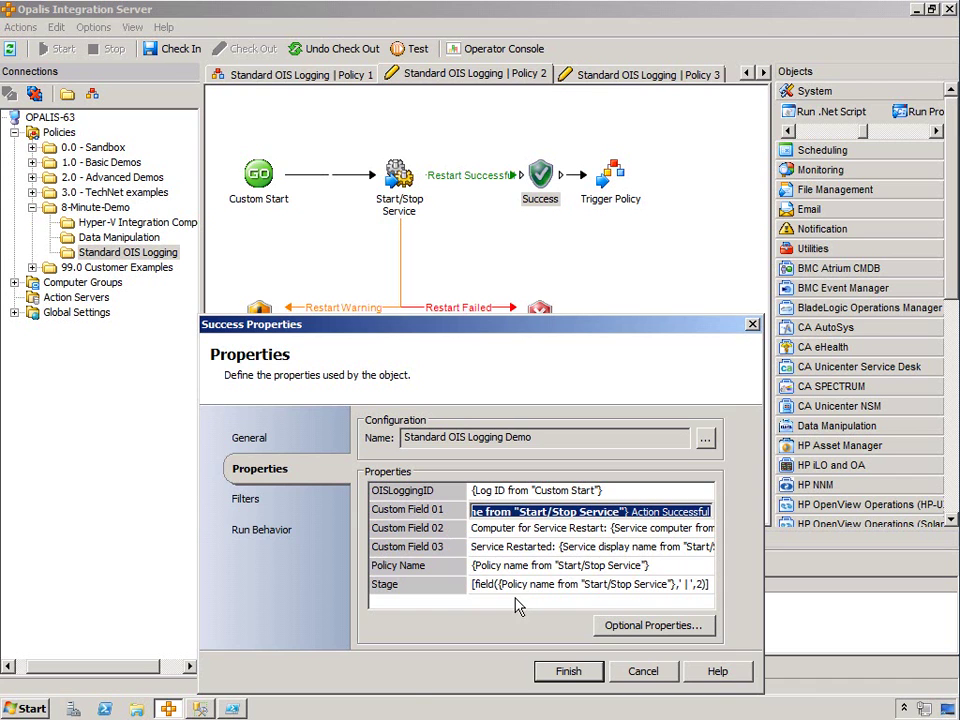
key("Return")
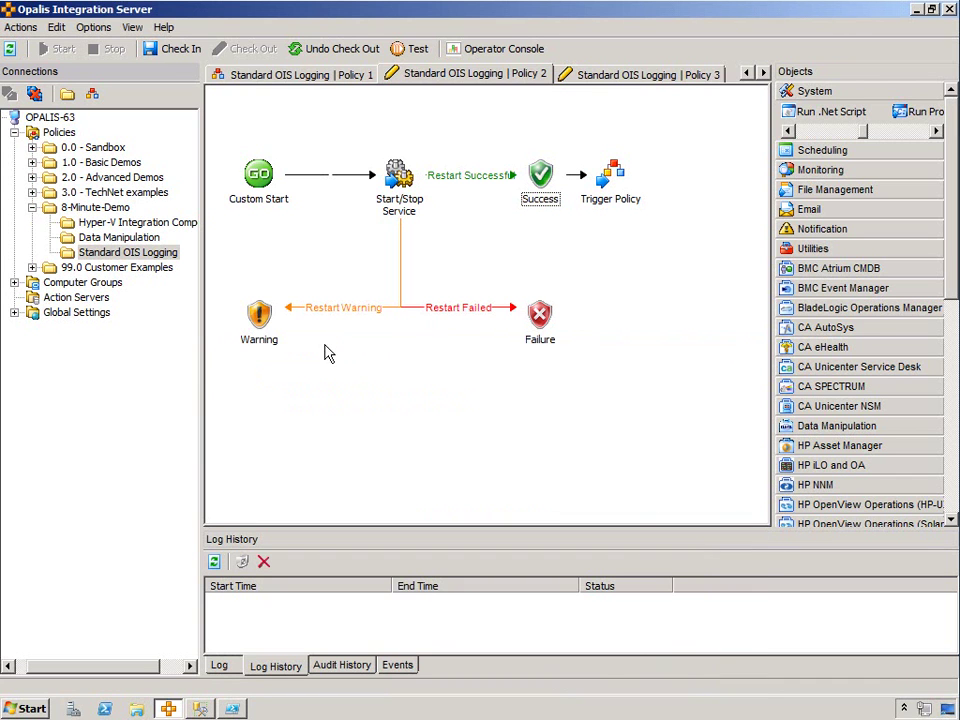
- Examine the Policy Requires Restart and Custom Field 01 properties of Policy 2's Warning object, leaving them unmodified
left_click(259, 317)
double_click(259, 317)
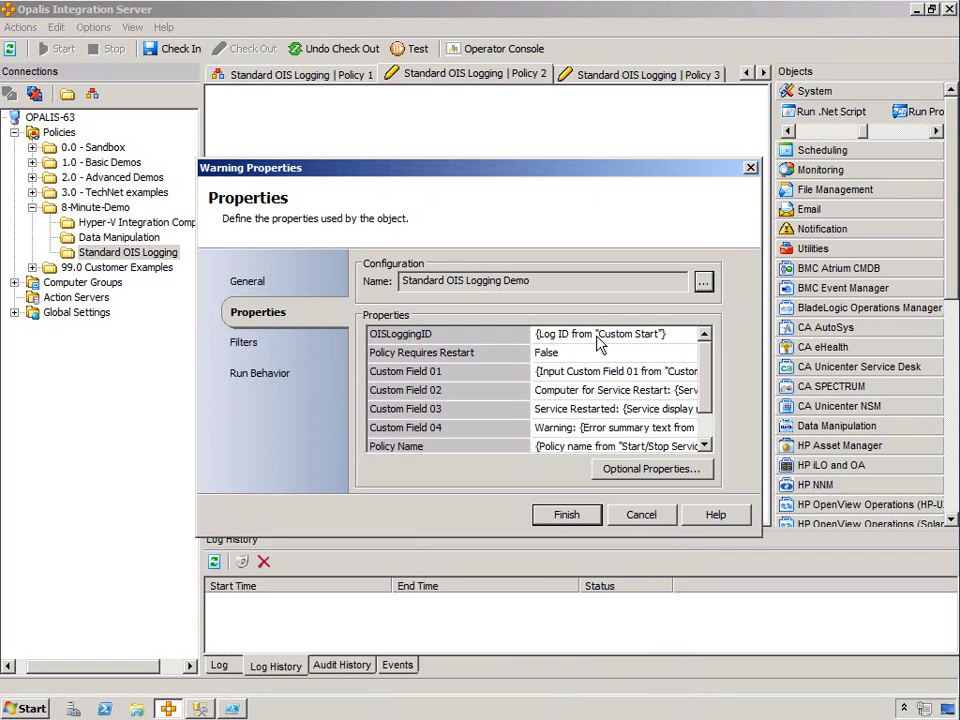
left_click(565, 354)
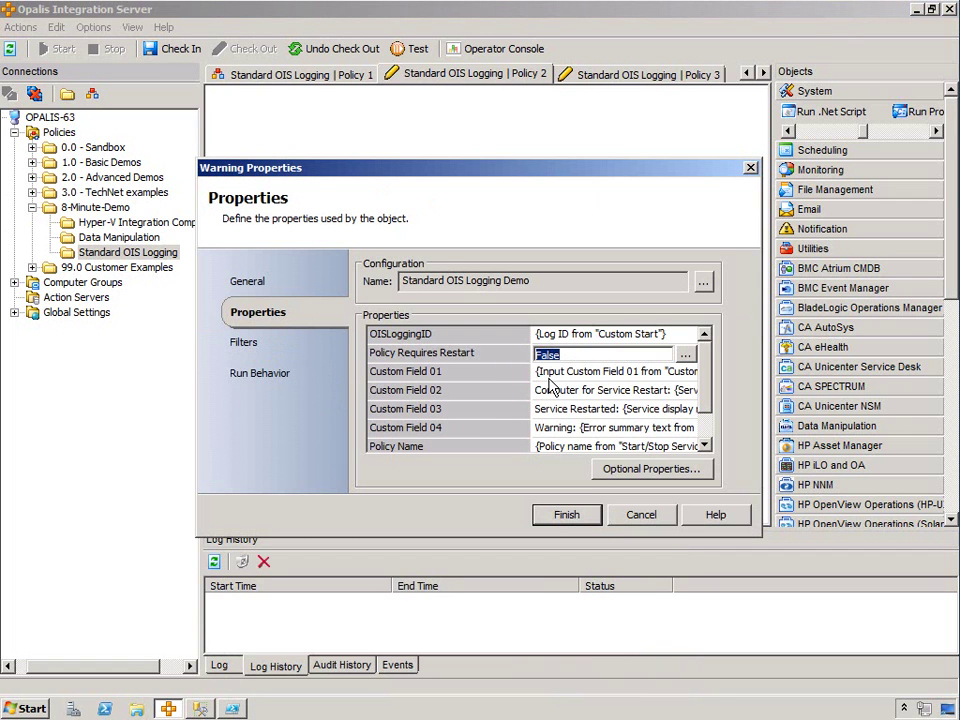
left_click(553, 374)
right_click(555, 373)
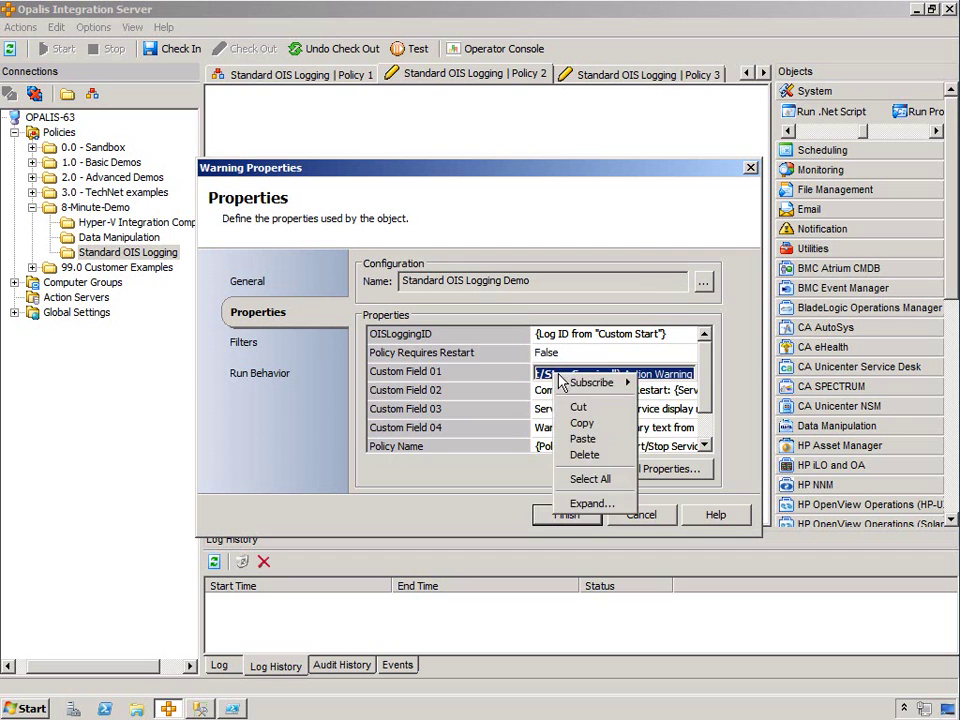
left_click(587, 505)
left_click(589, 368)
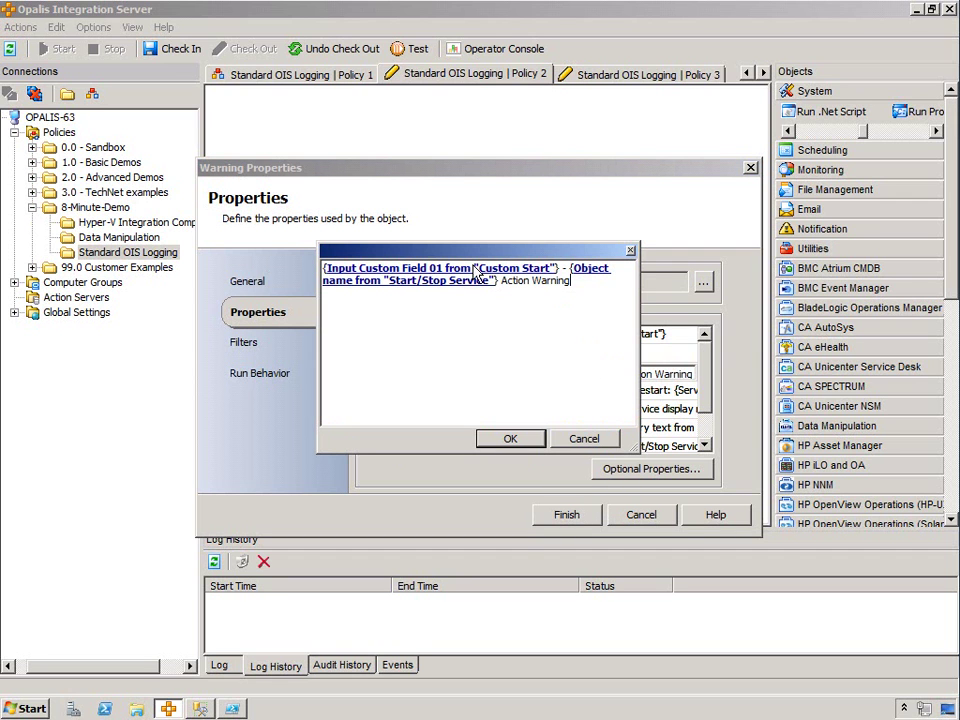
left_click(585, 440)
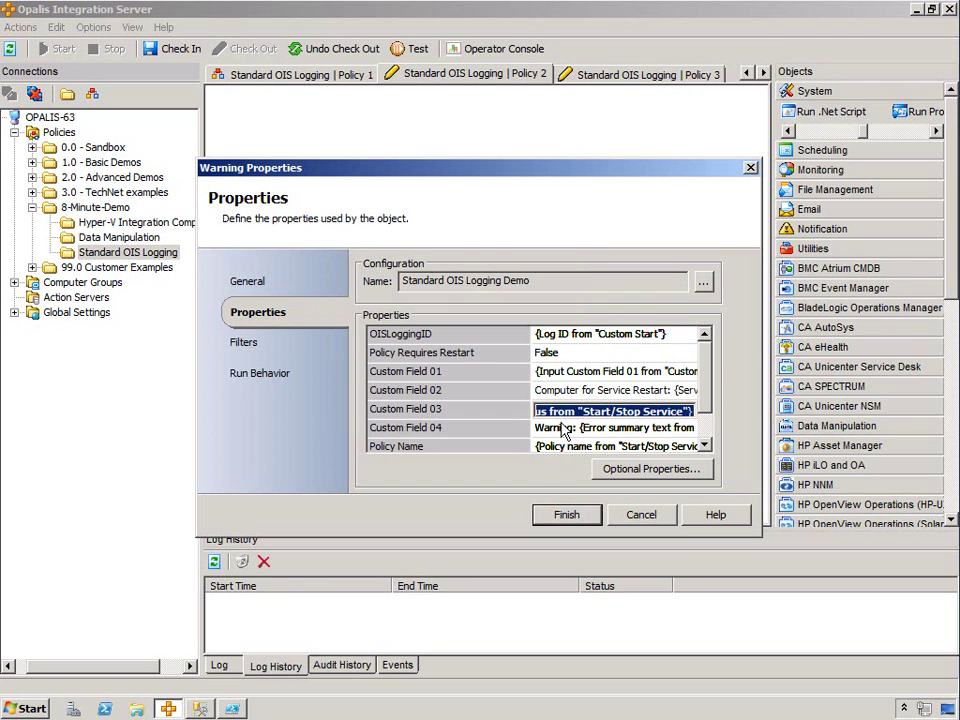
- Examine the Warning object's Custom Field 04 expression and its Policy Name and Stage properties, then discard the dialog
left_click(560, 430)
right_click(552, 431)
left_click(585, 557)
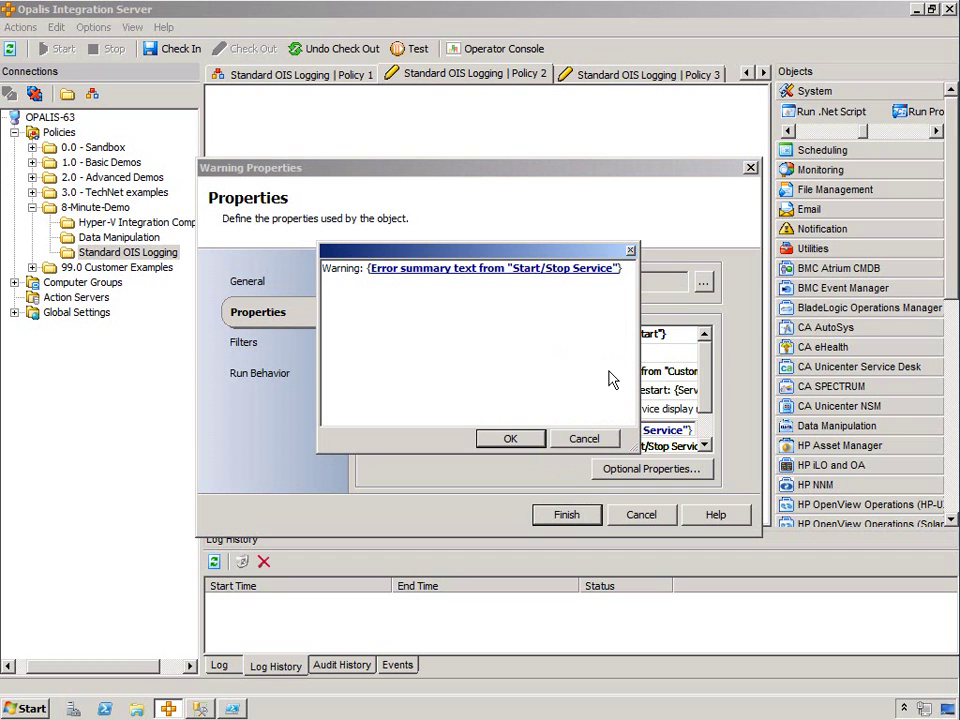
left_click(592, 439)
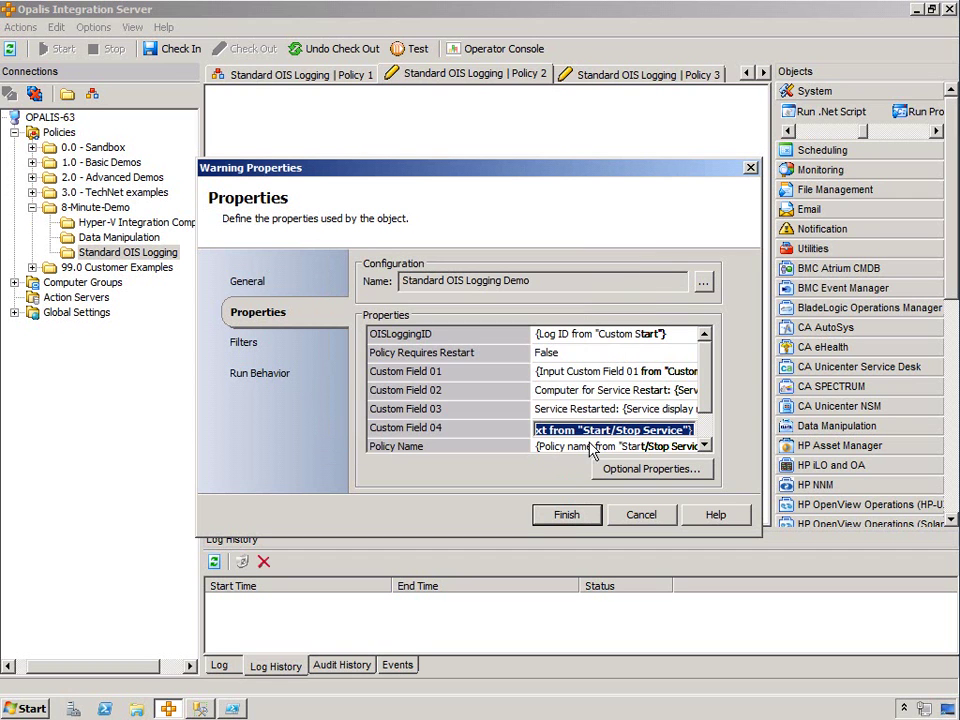
scroll(715, 386, "down", 1)
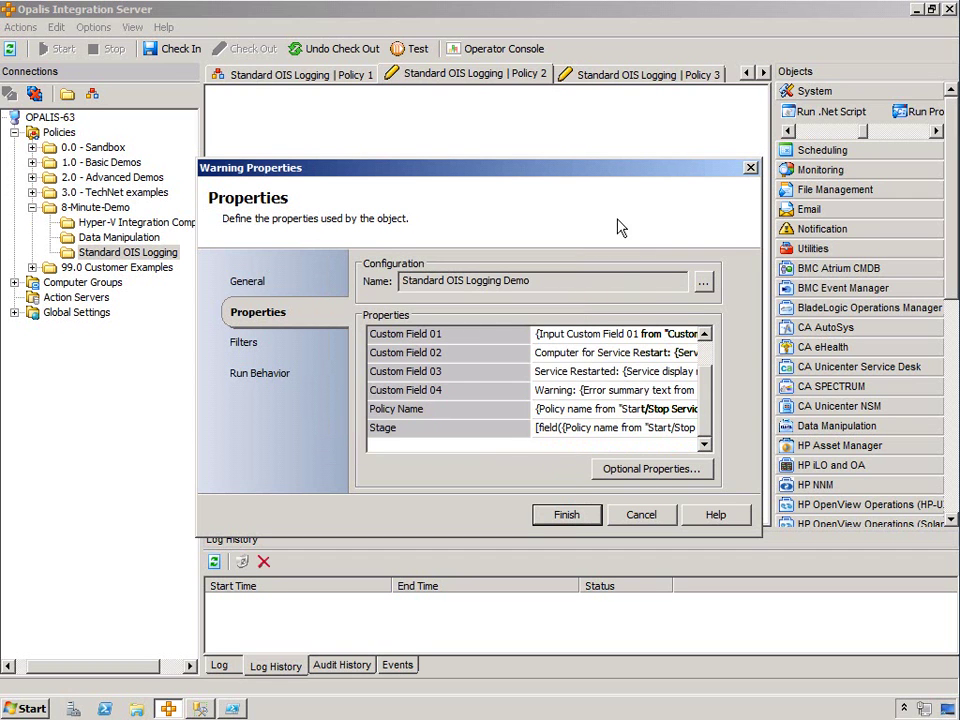
left_click_drag(590, 180, 595, 363)
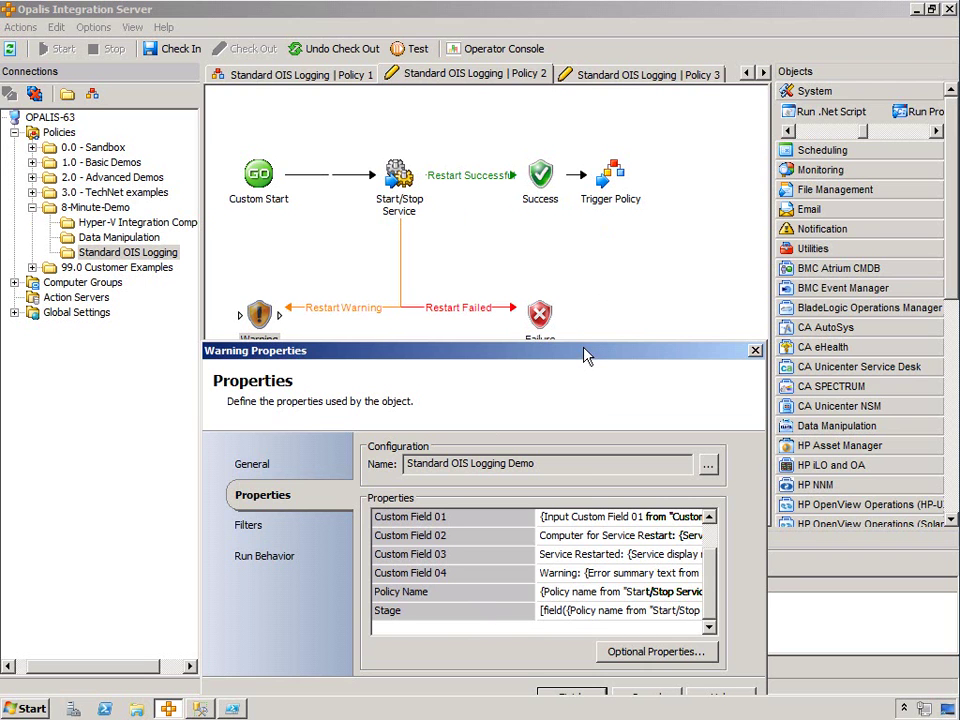
left_click_drag(587, 355, 573, 256)
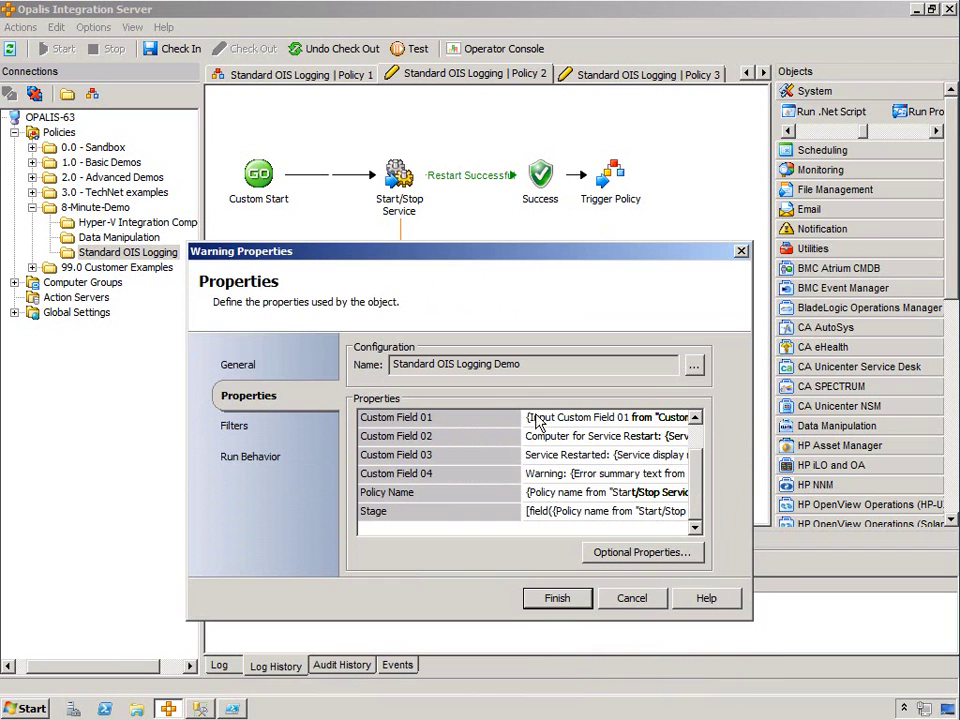
left_click(632, 598)
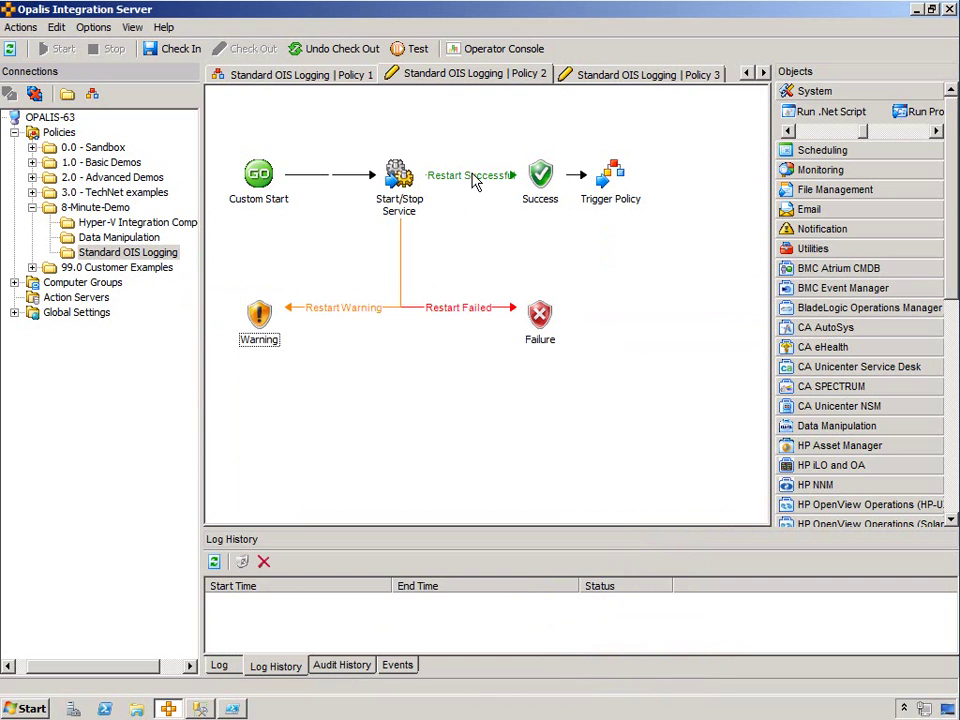
- Examine the properties of Policy 2's Failure object and its available optional properties without changing them
left_click(539, 316)
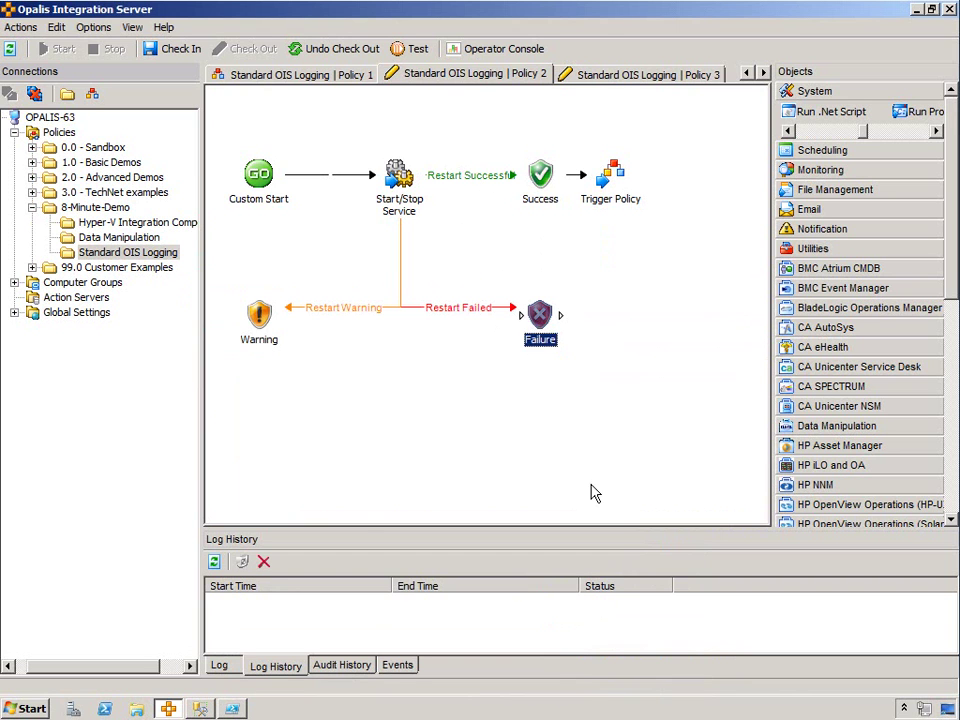
double_click(539, 316)
scroll(709, 381, "up", 1)
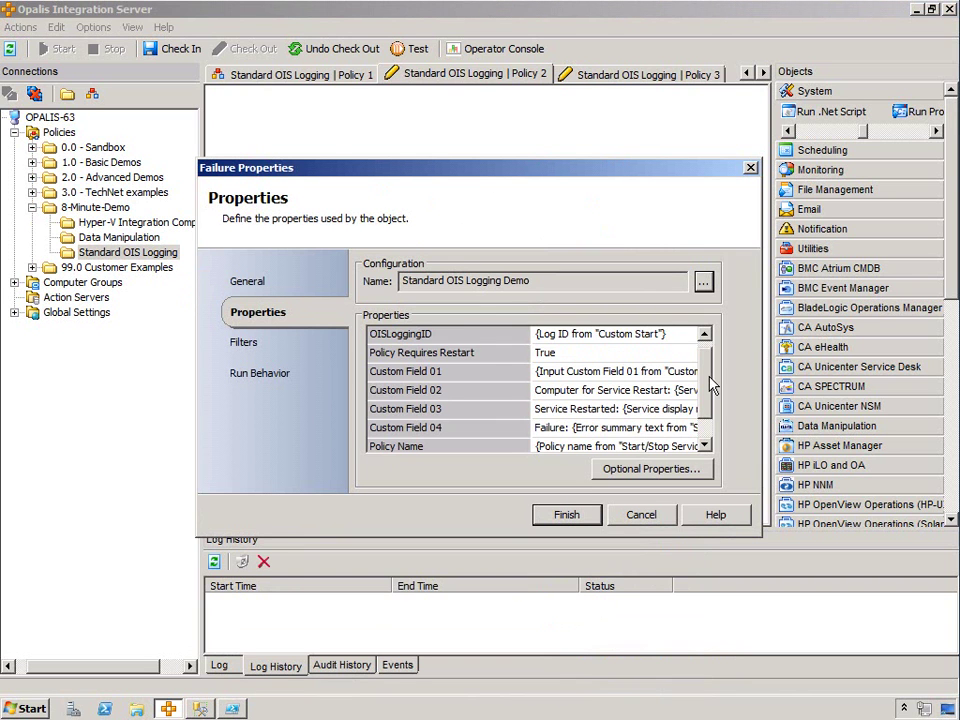
left_click(627, 480)
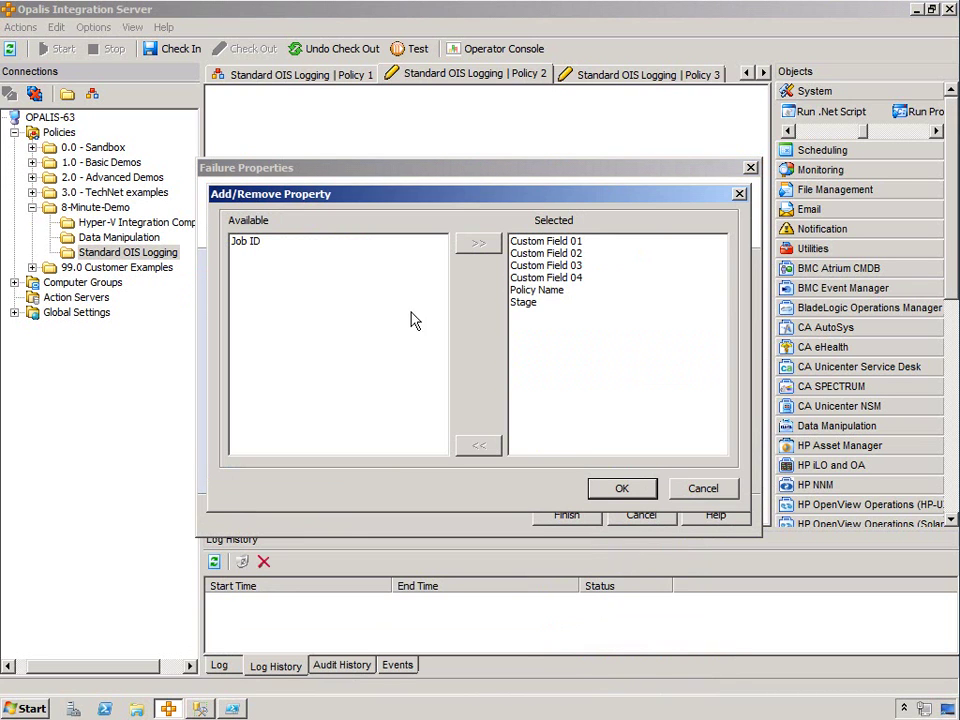
left_click(697, 489)
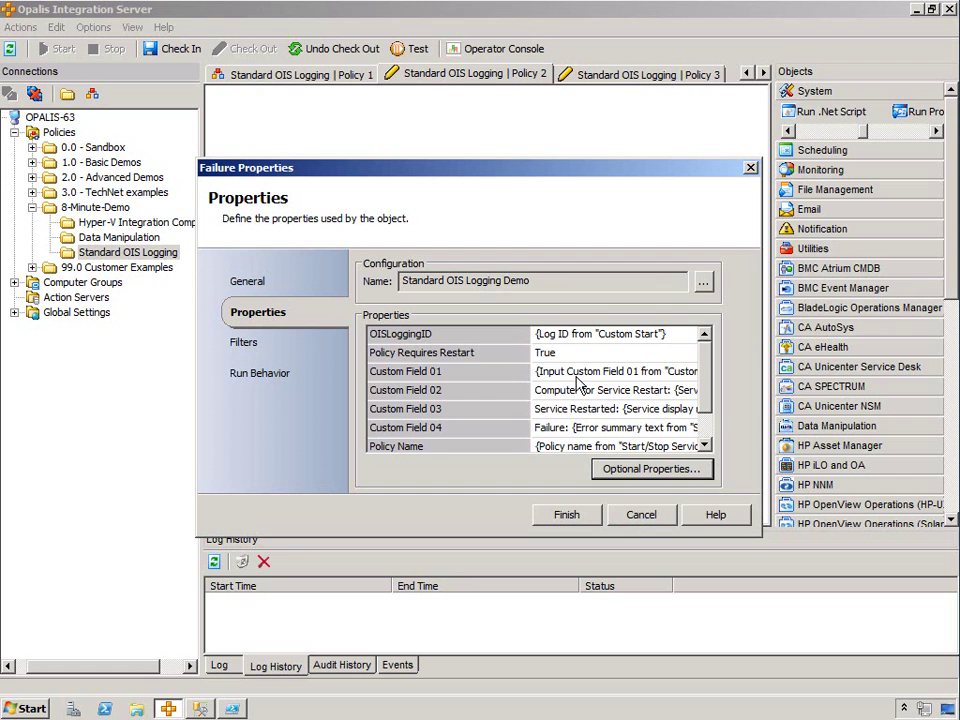
left_click(640, 512)
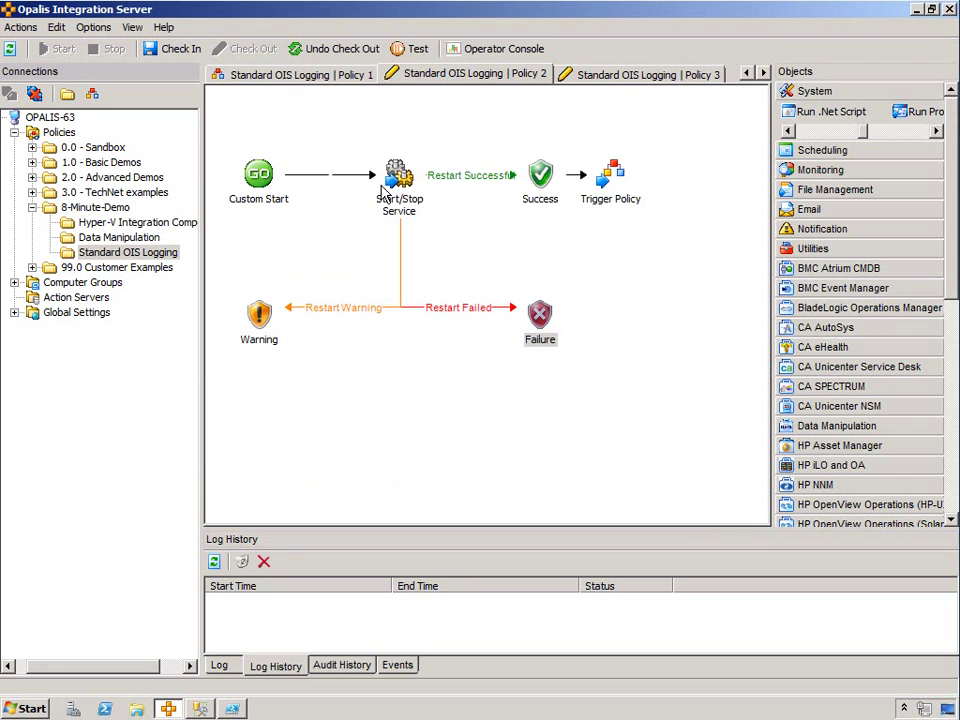
- Examine how Policy 2's Trigger Policy object passes Input Custom Field 01, Log ID and Computer to Policy 3
left_click(257, 182)
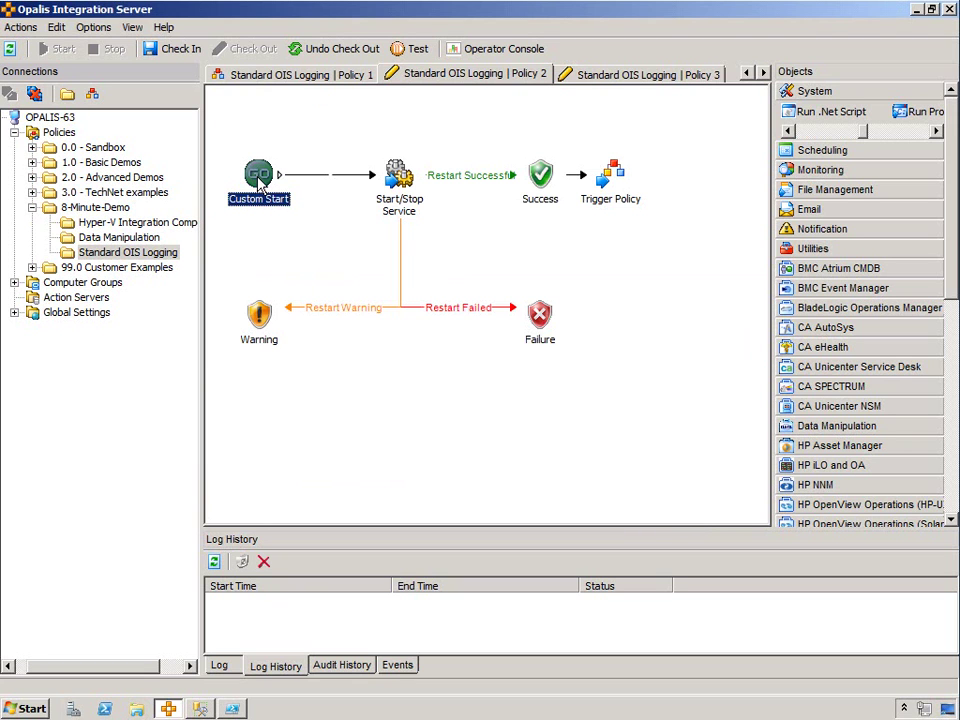
left_click(572, 255)
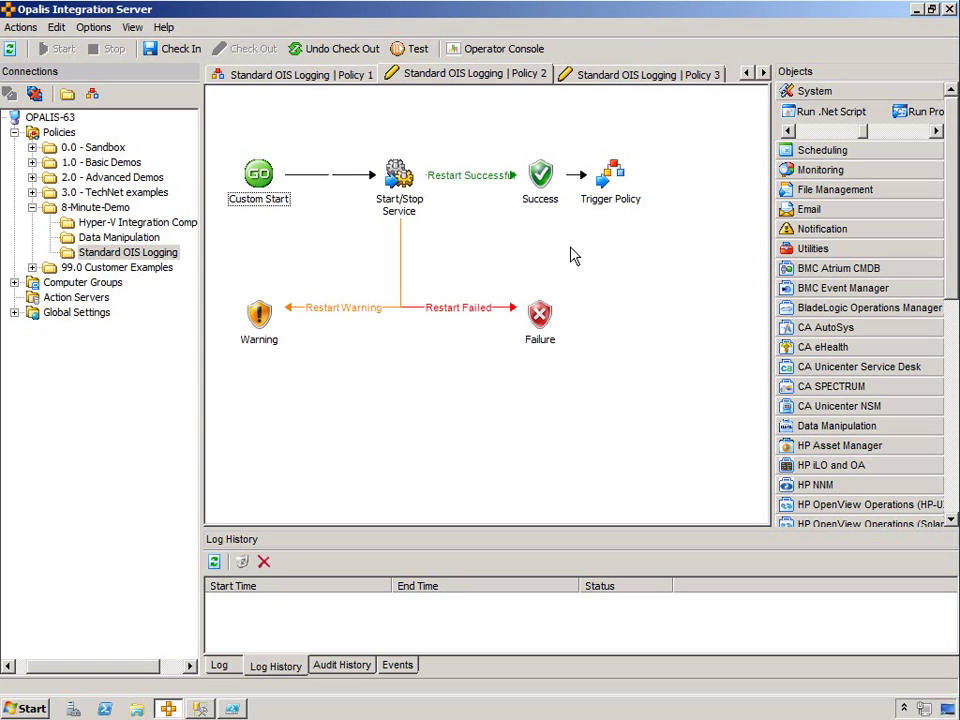
left_click(624, 176)
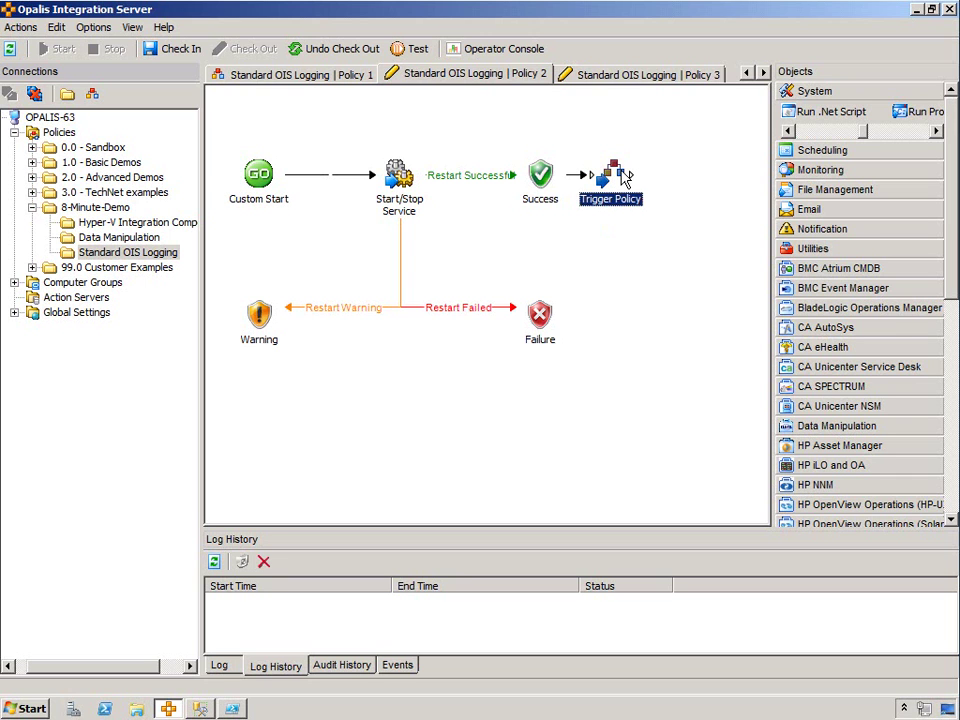
double_click(624, 176)
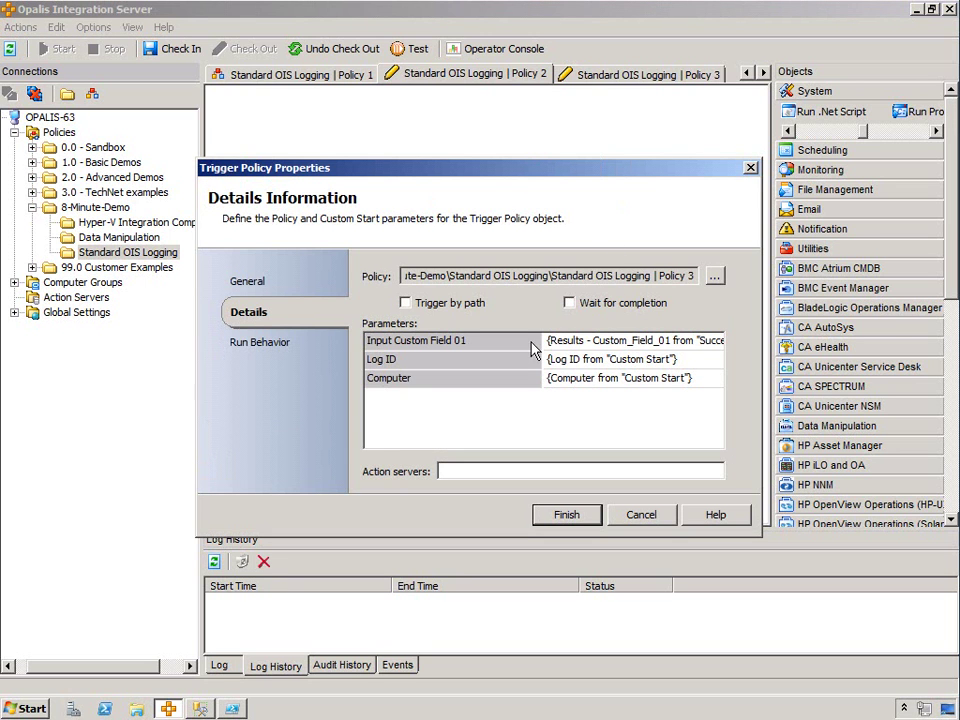
left_click_drag(541, 340, 484, 346)
left_click_drag(521, 178, 522, 260)
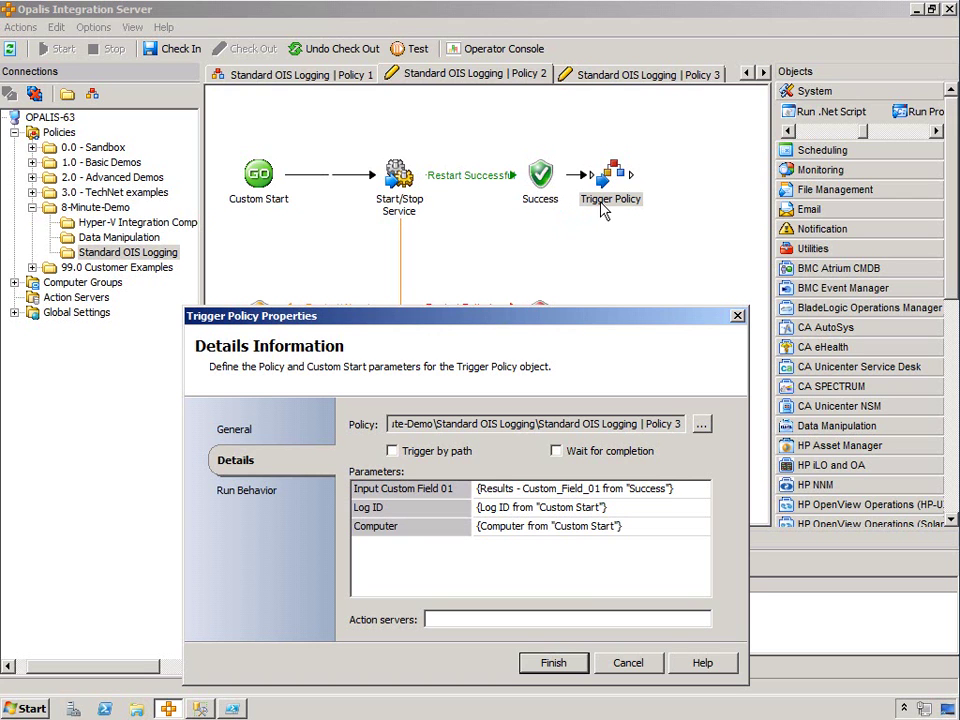
left_click(508, 509)
left_click(514, 530)
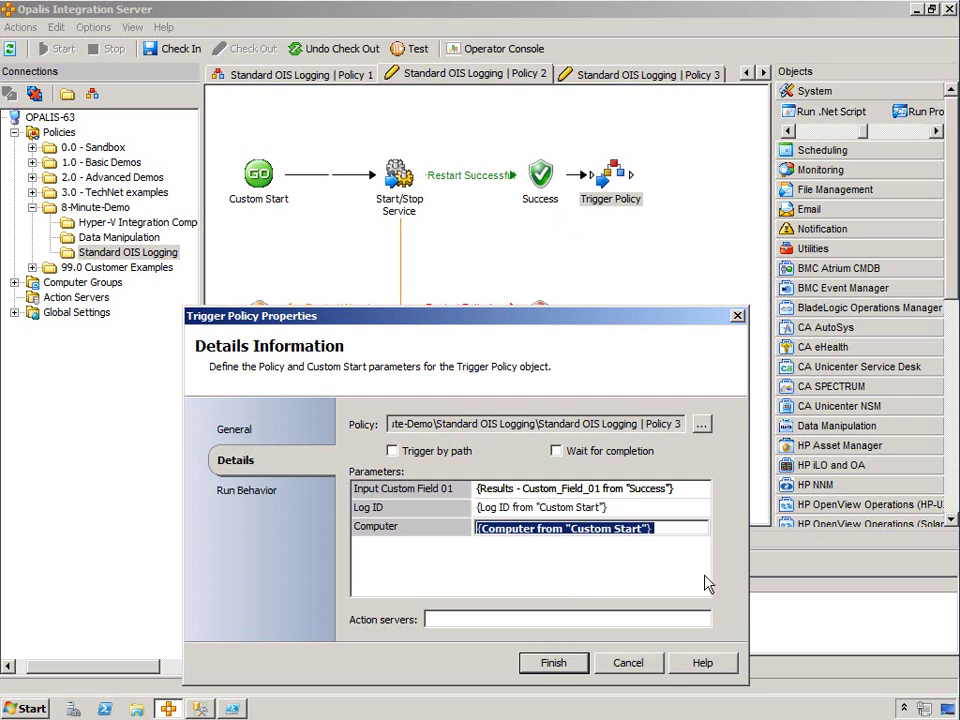
left_click(650, 667)
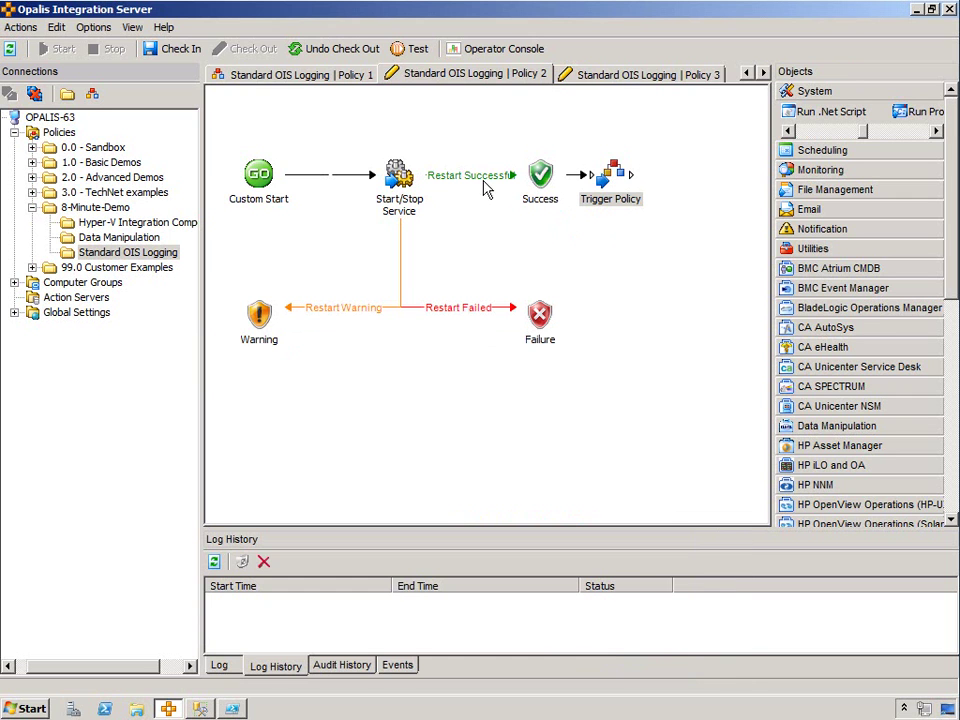
- Check in Policy 2 and bring up the Policy 3 workflow with its Run Program object selected
left_click(186, 50)
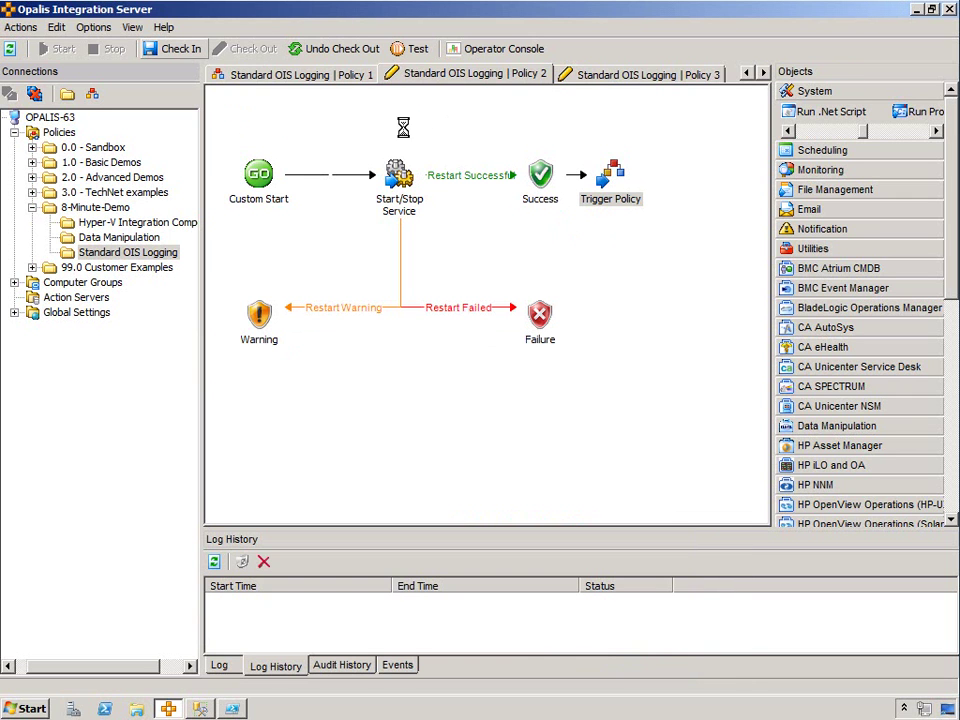
left_click(596, 75)
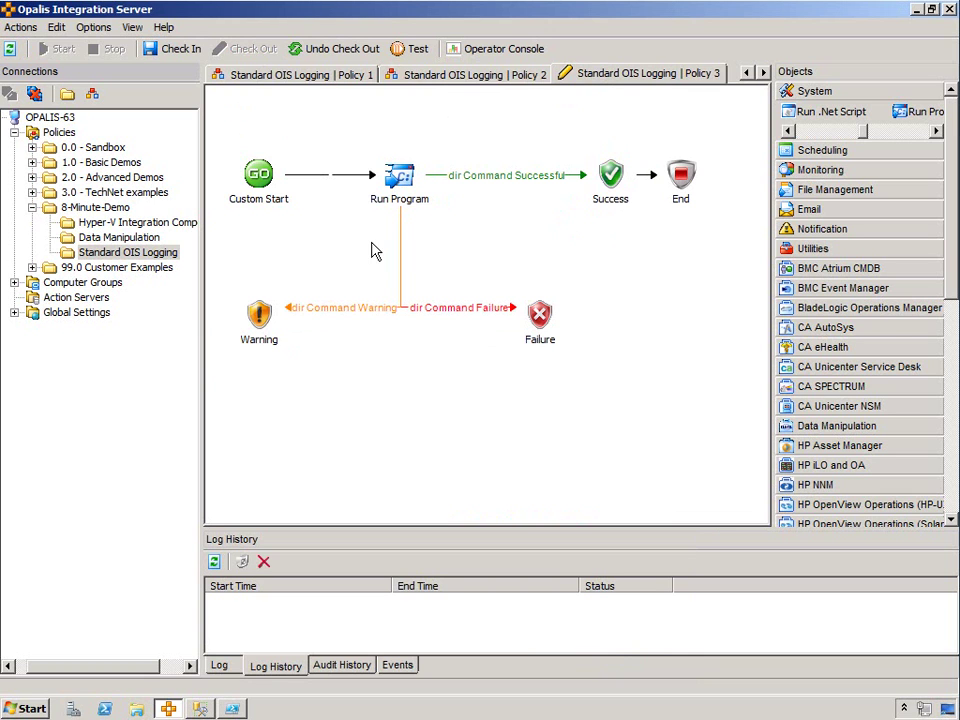
left_click(399, 180)
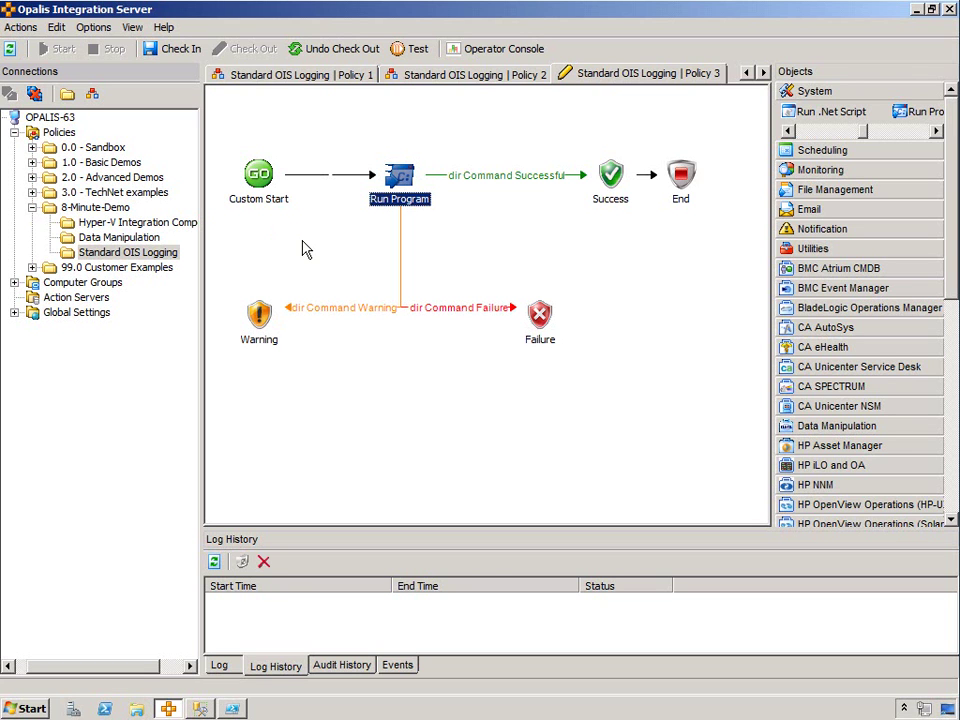
- Examine the logging properties of Policy 3's Warning and Success objects, discarding both dialogs
double_click(252, 318)
scroll(712, 427, "up", 2)
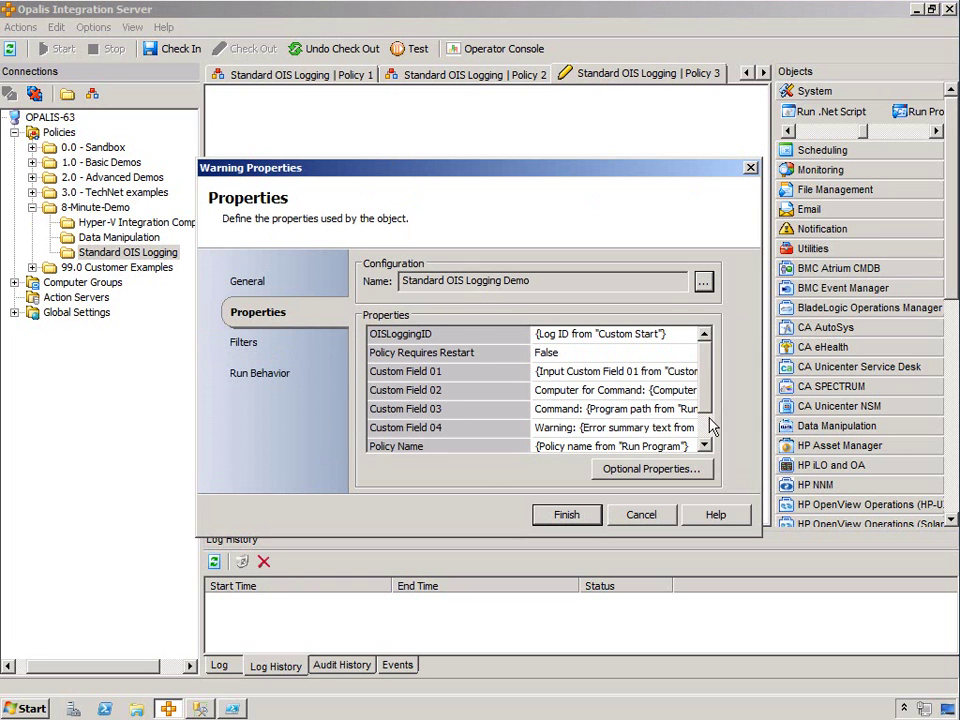
scroll(707, 432, "down", 2)
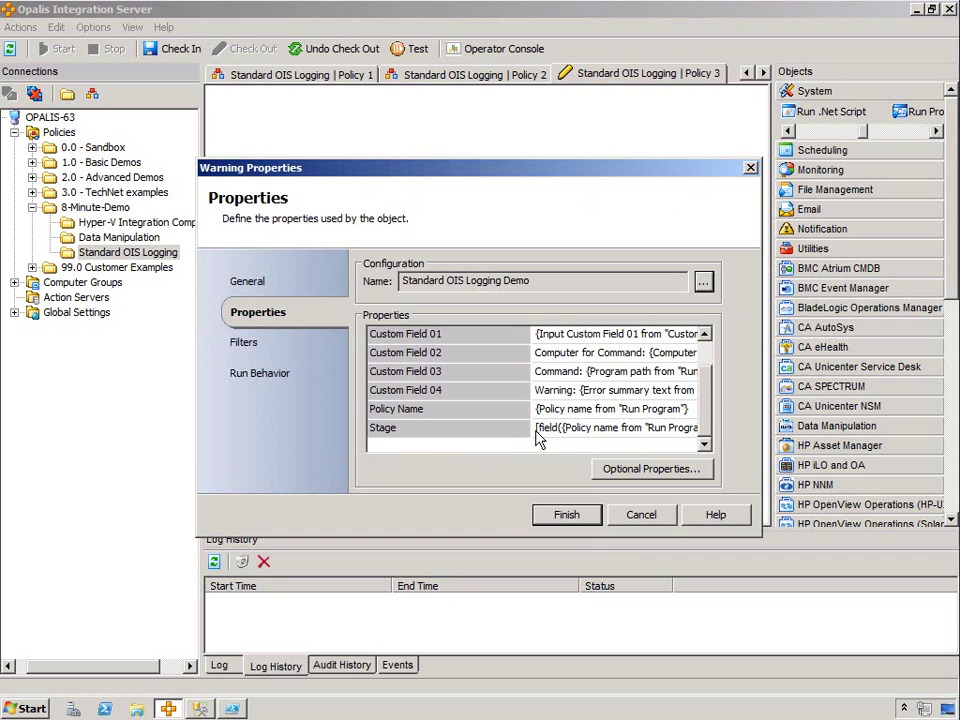
left_click(641, 515)
double_click(613, 172)
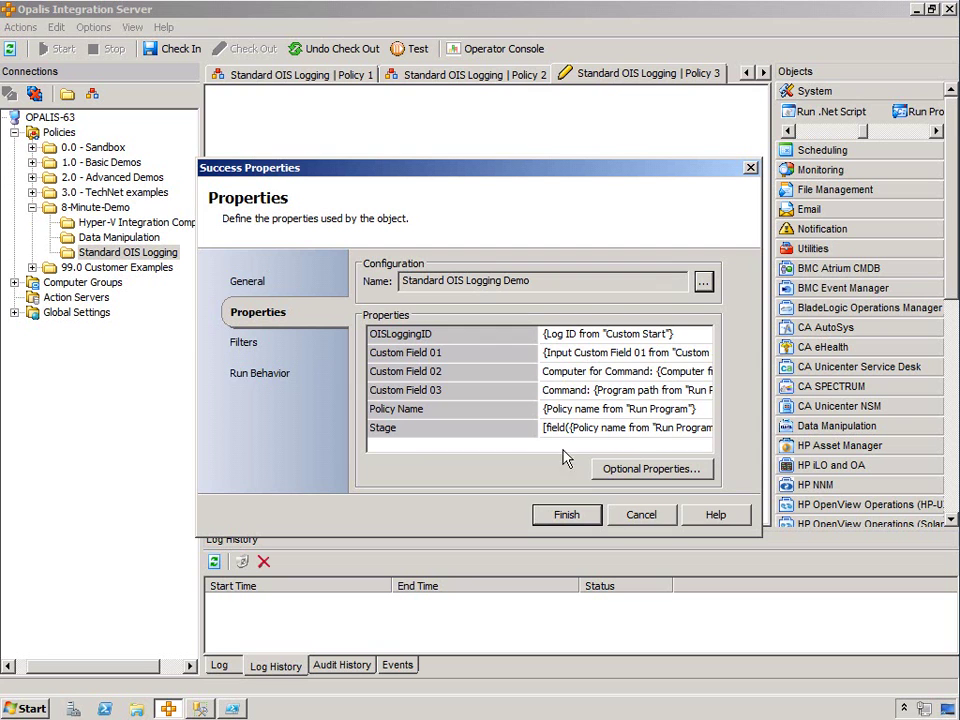
left_click(639, 515)
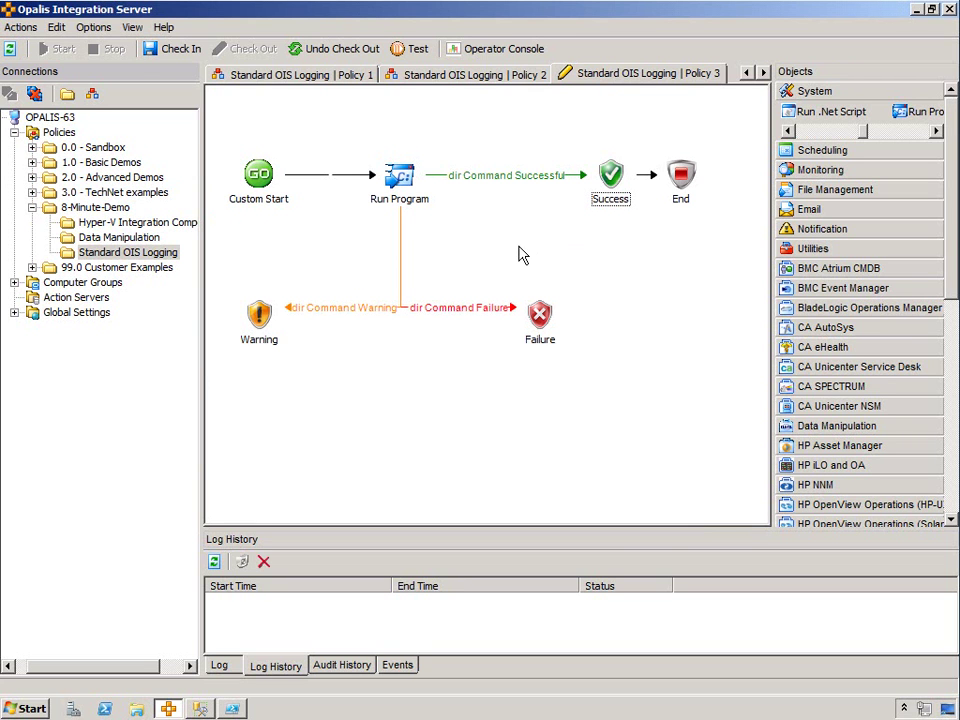
- Append a completion note after the Success object's Custom_Field_01 result in the End object's Custom Field 01 and save the object
left_click(686, 176)
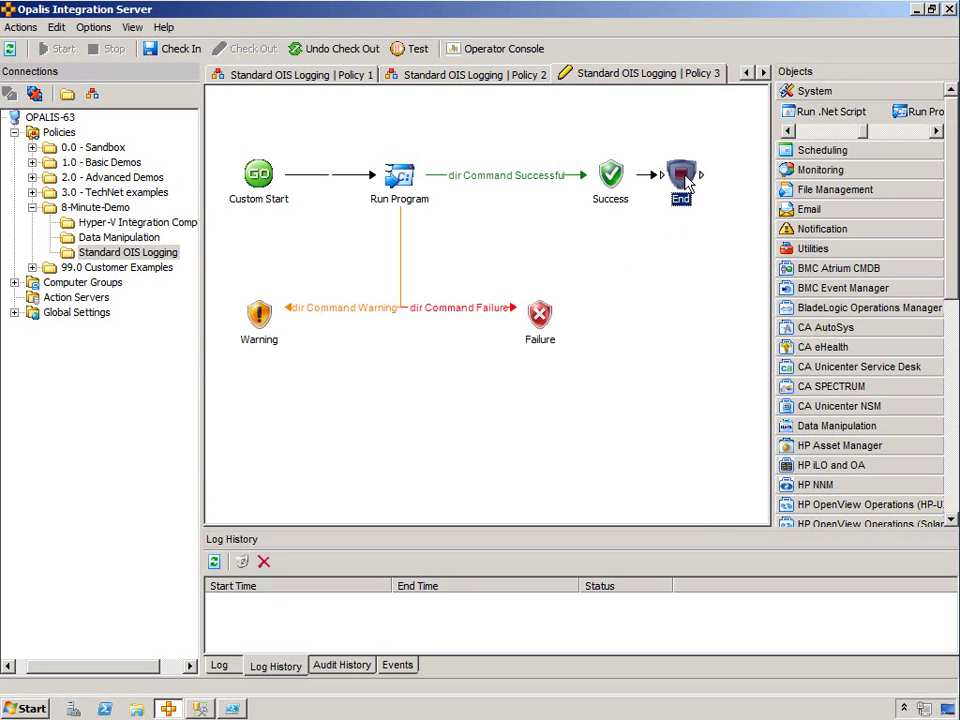
left_click(612, 176)
double_click(683, 178)
left_click_drag(576, 167, 576, 268)
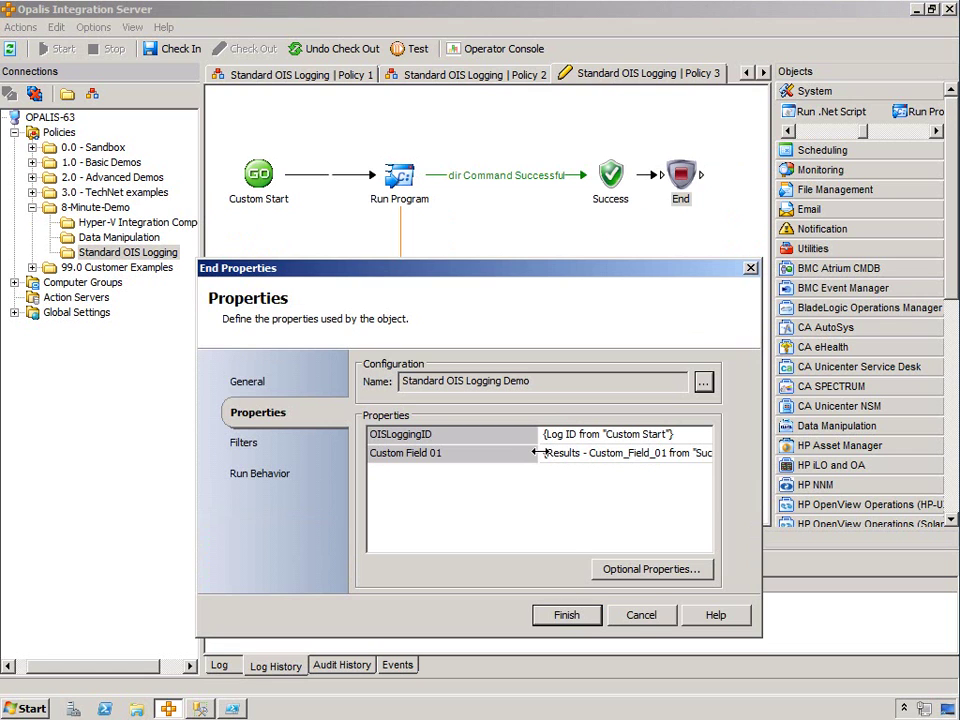
left_click(596, 437)
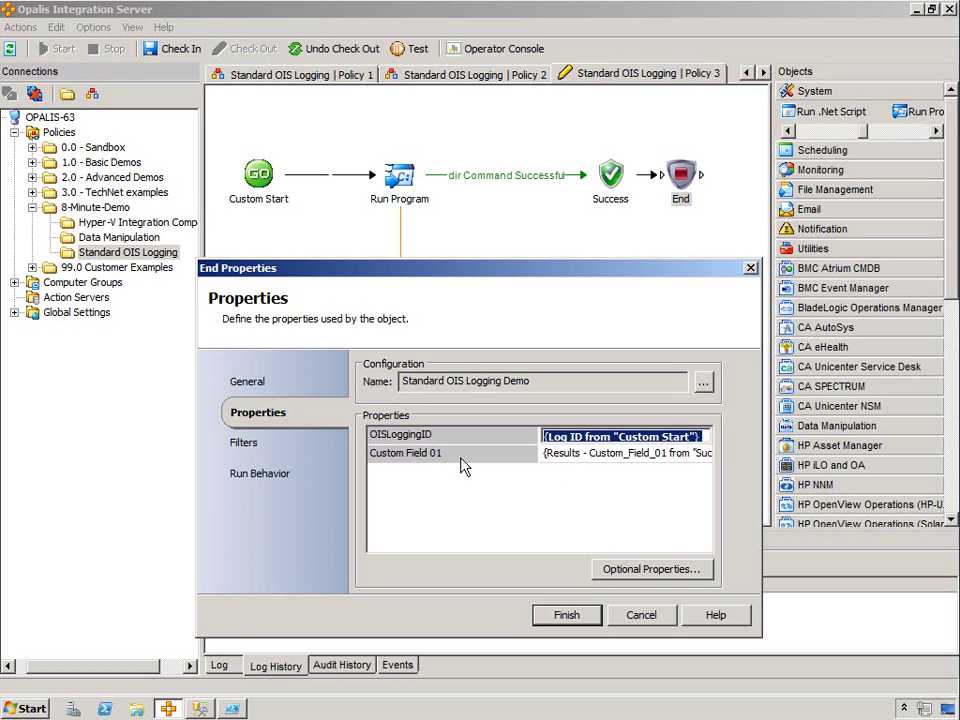
left_click(566, 459)
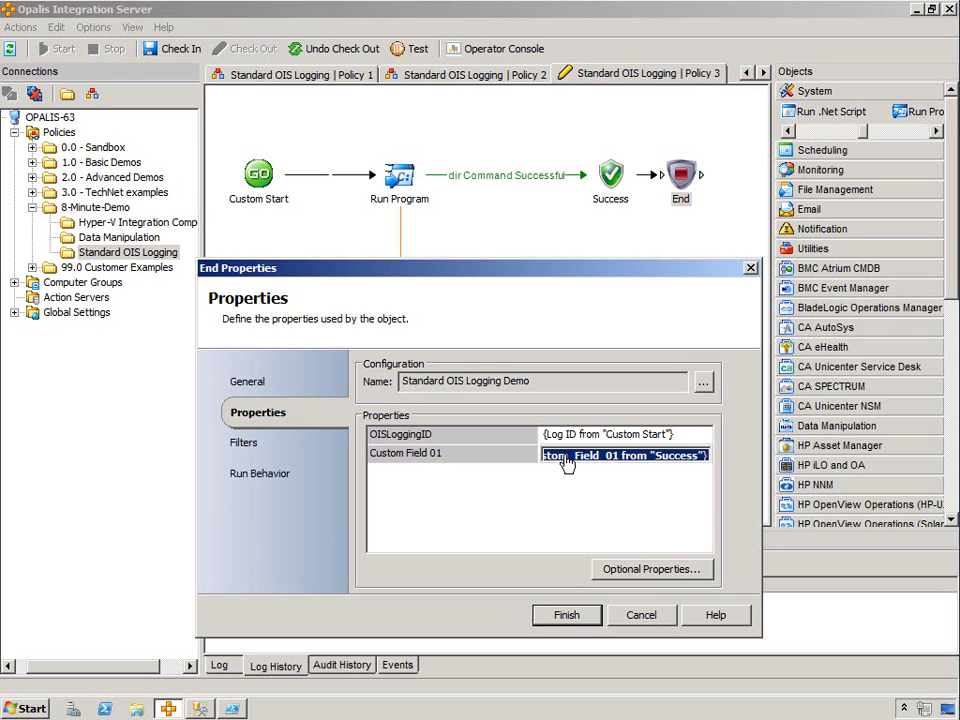
right_click(566, 459)
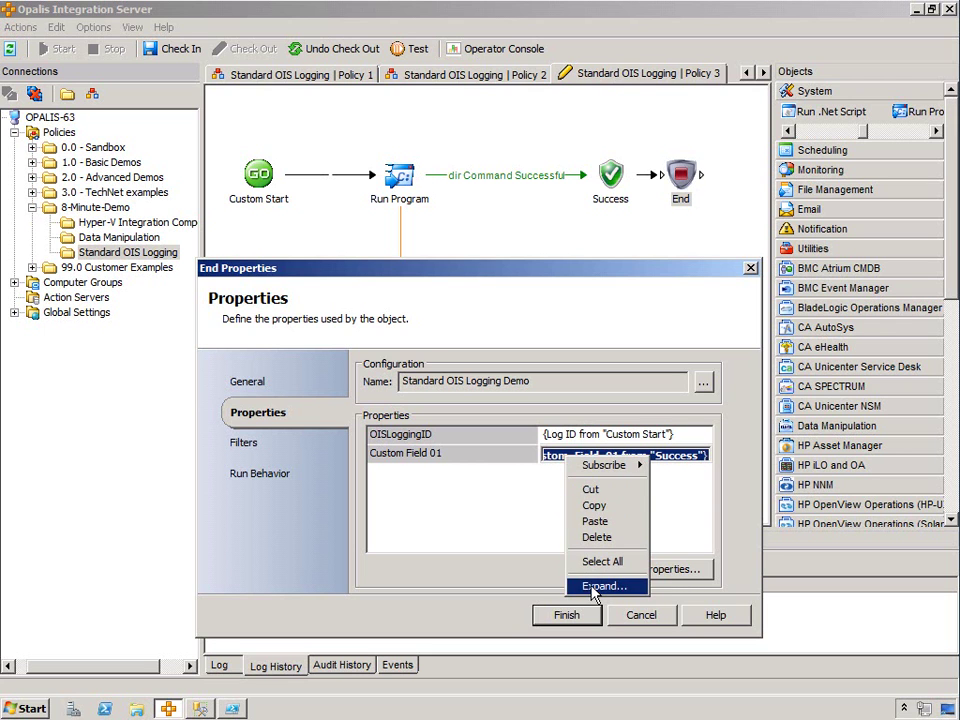
left_click(603, 586)
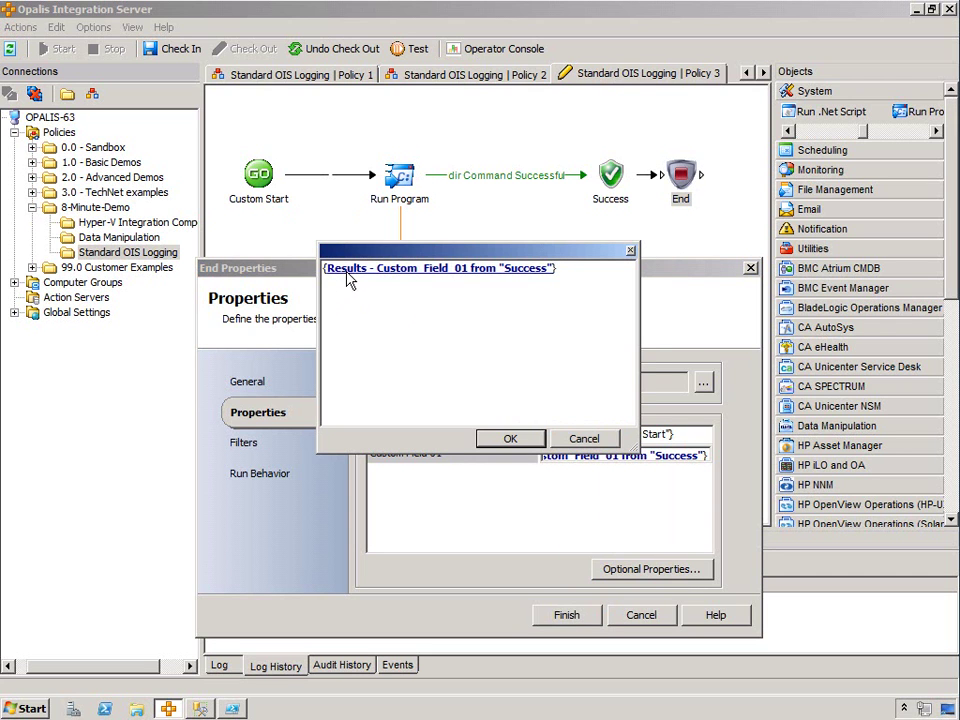
left_click_drag(400, 250, 418, 178)
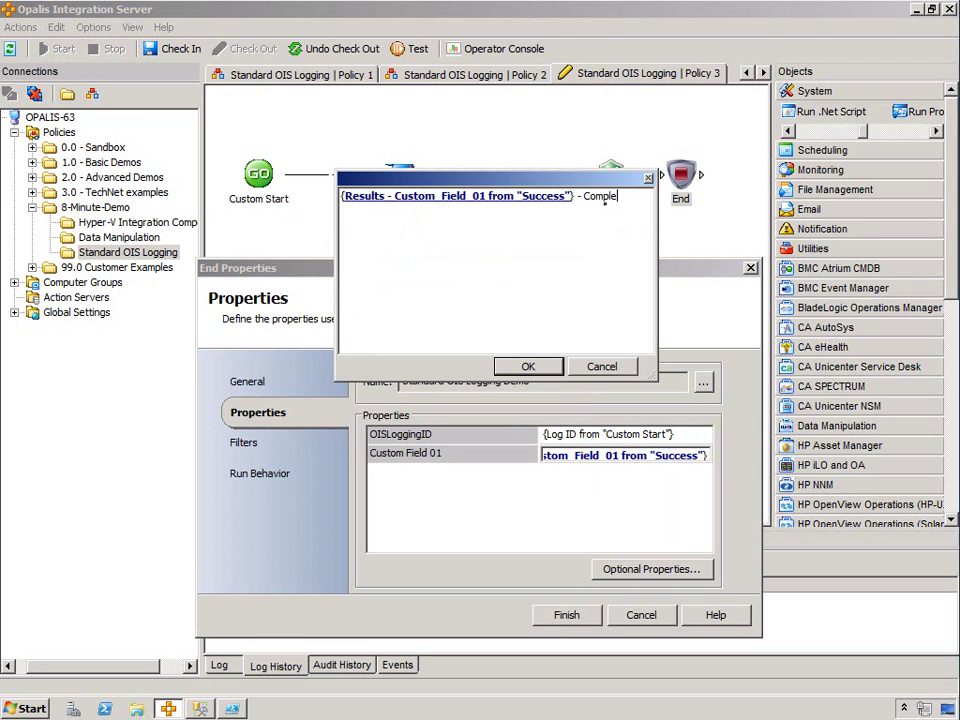
left_click(528, 366)
left_click(566, 615)
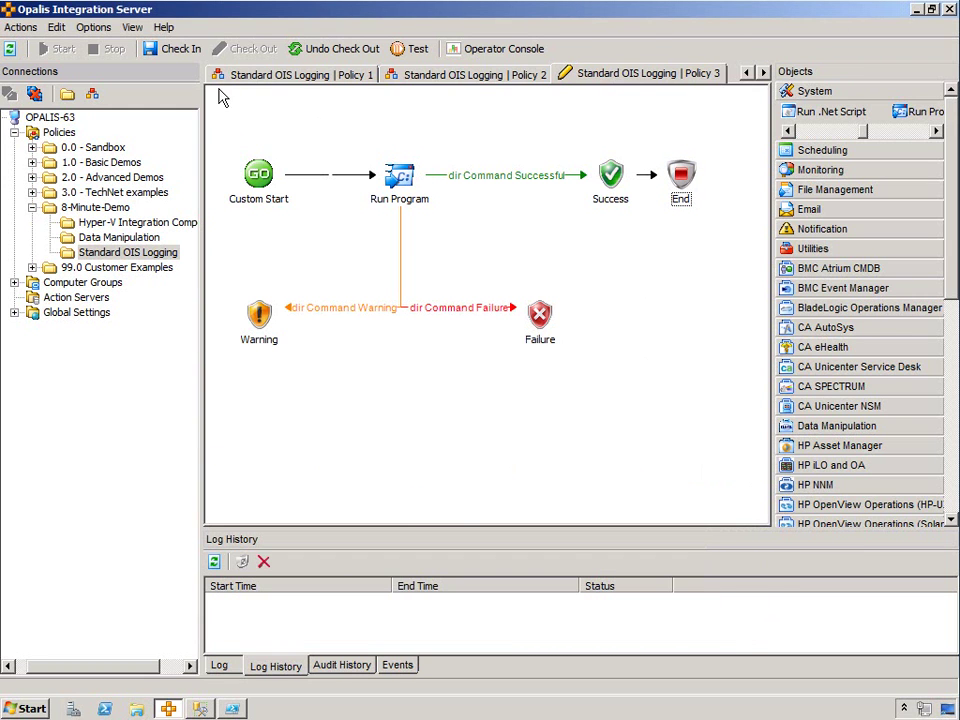
- Check in Policy 3 and look over the Policy 1 and Policy 3 workflows
left_click(175, 50)
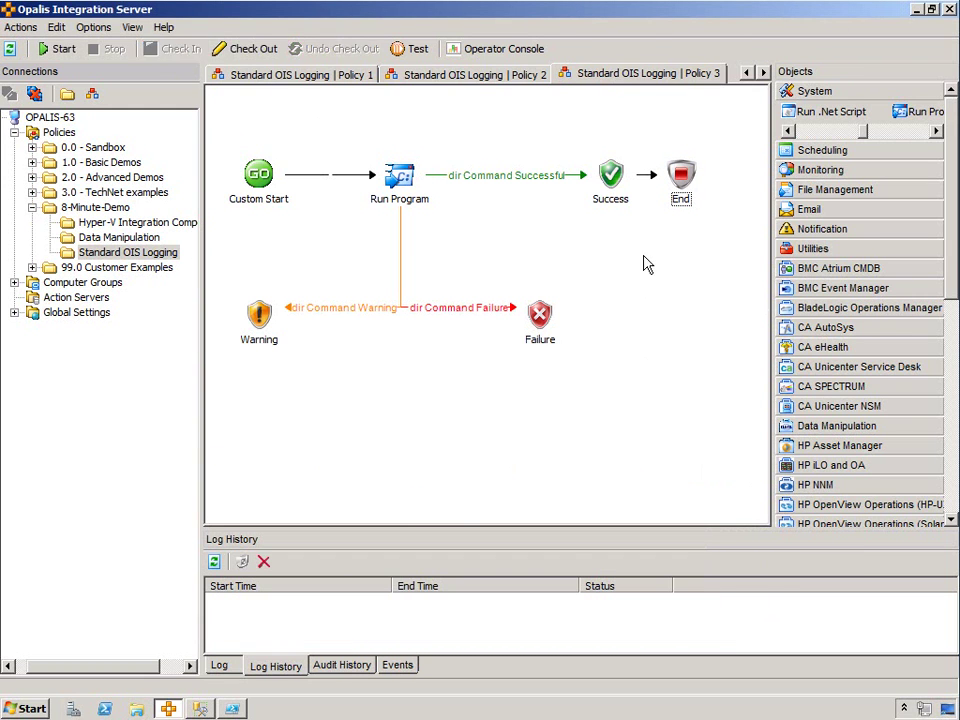
left_click(337, 80)
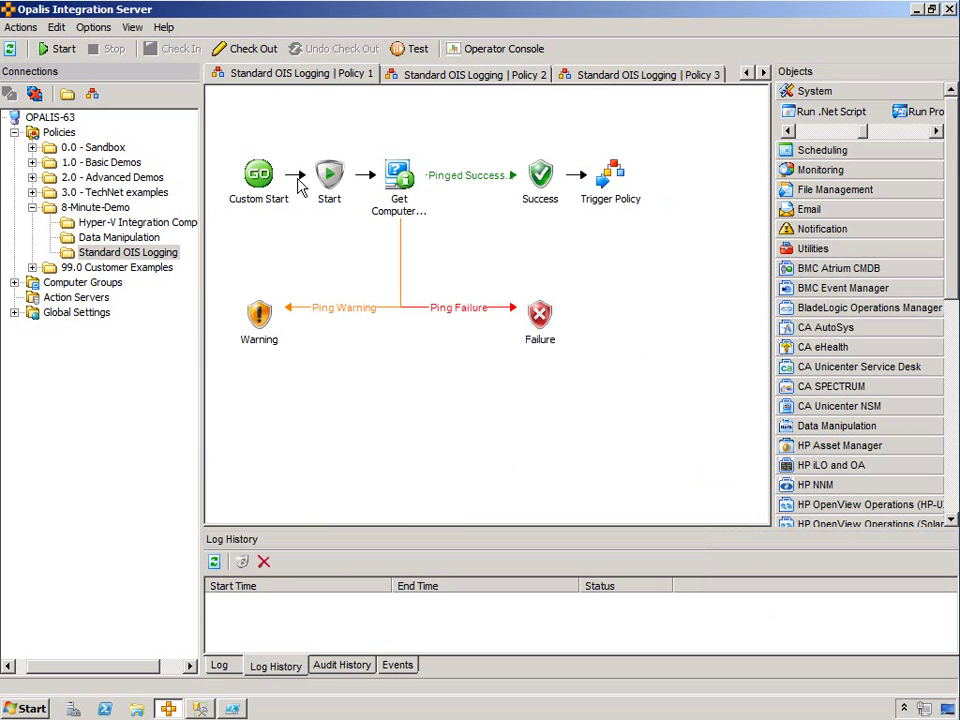
left_click(548, 75)
left_click(580, 75)
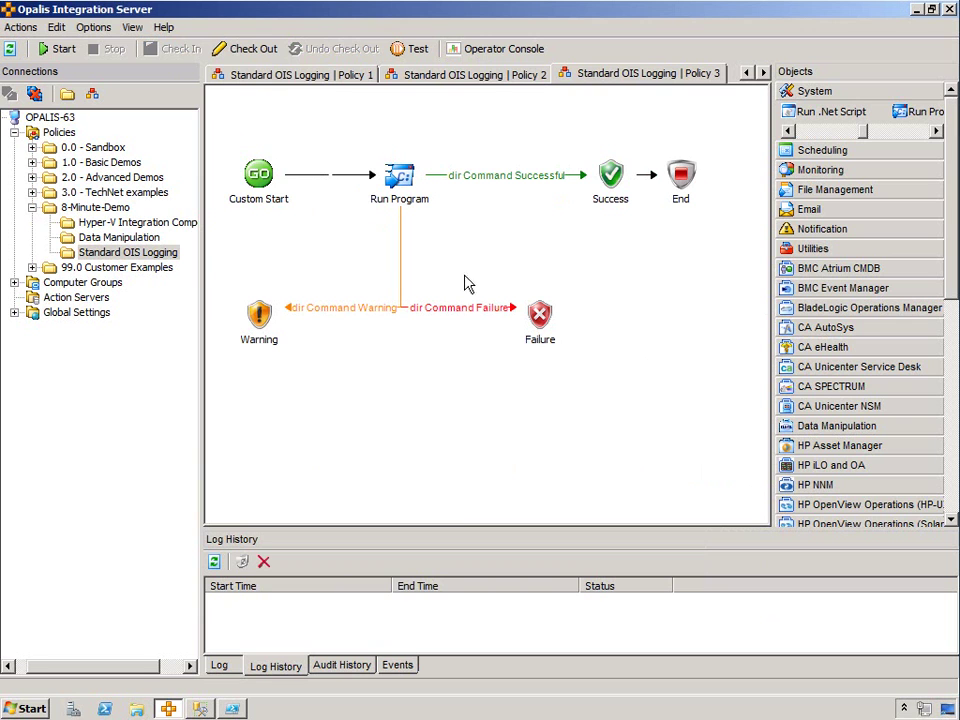
- Test Policy 1 step by step through its Start object, comparing that object's run-time and design-time properties
left_click(327, 80)
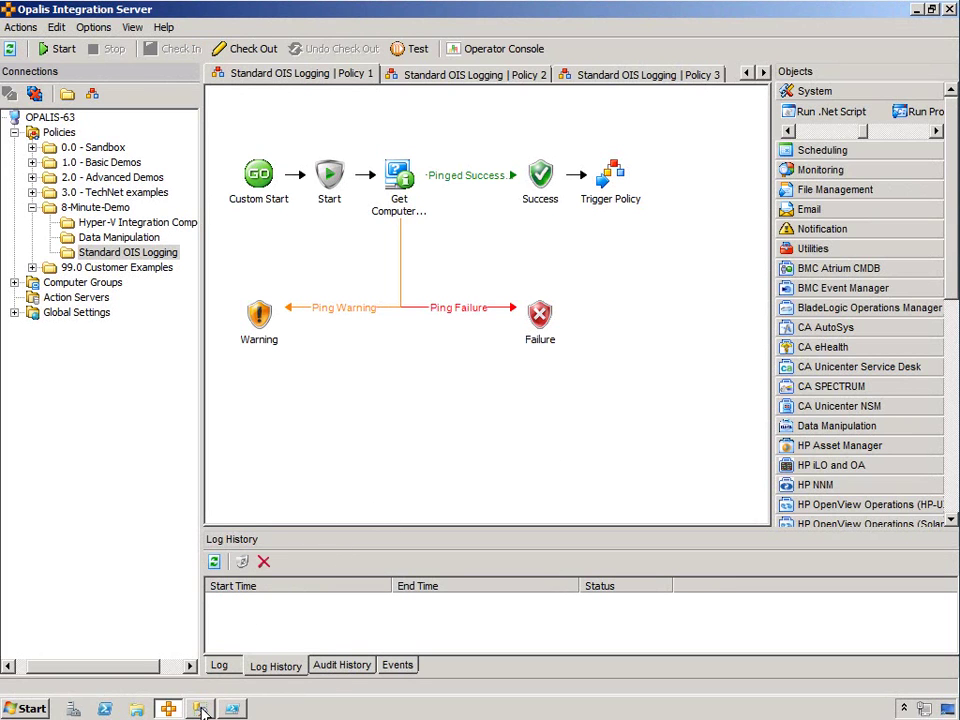
left_click(411, 49)
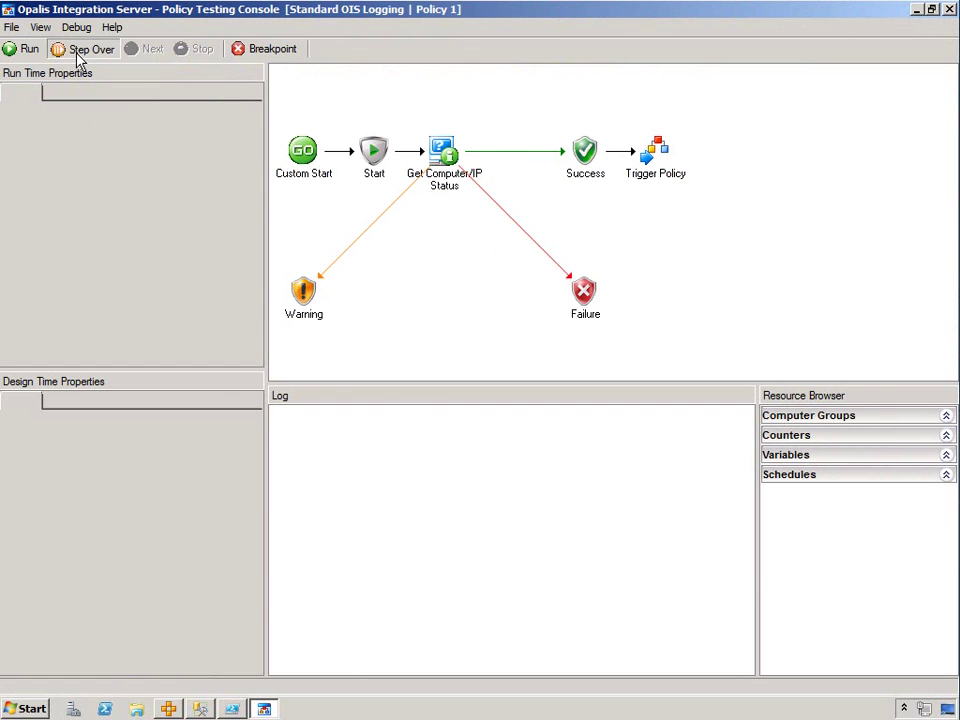
left_click(80, 50)
left_click(146, 52)
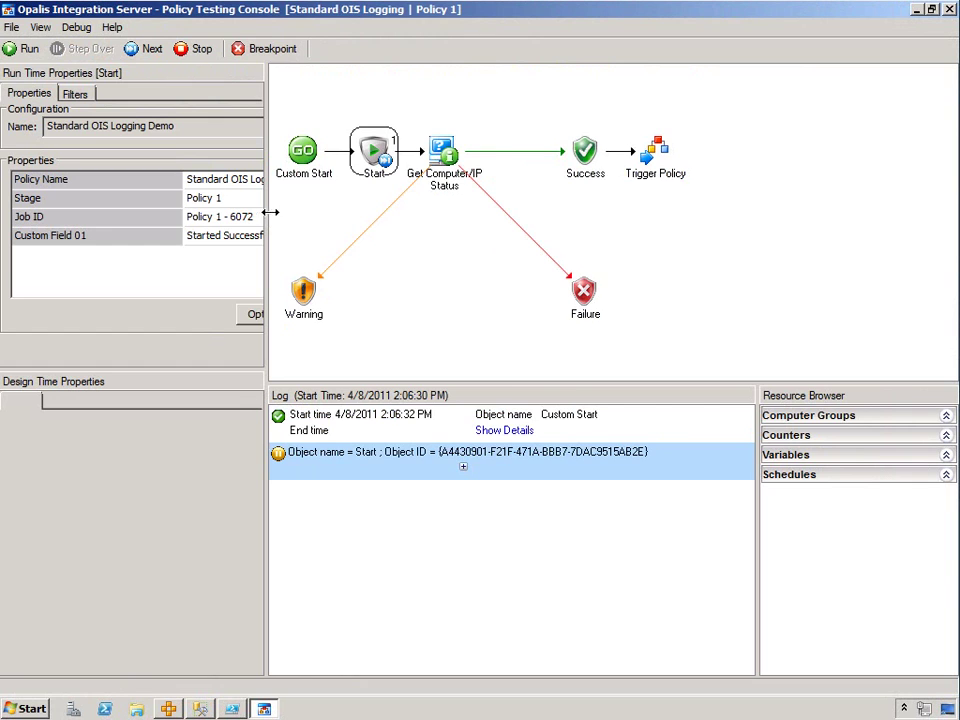
left_click_drag(265, 222, 390, 219)
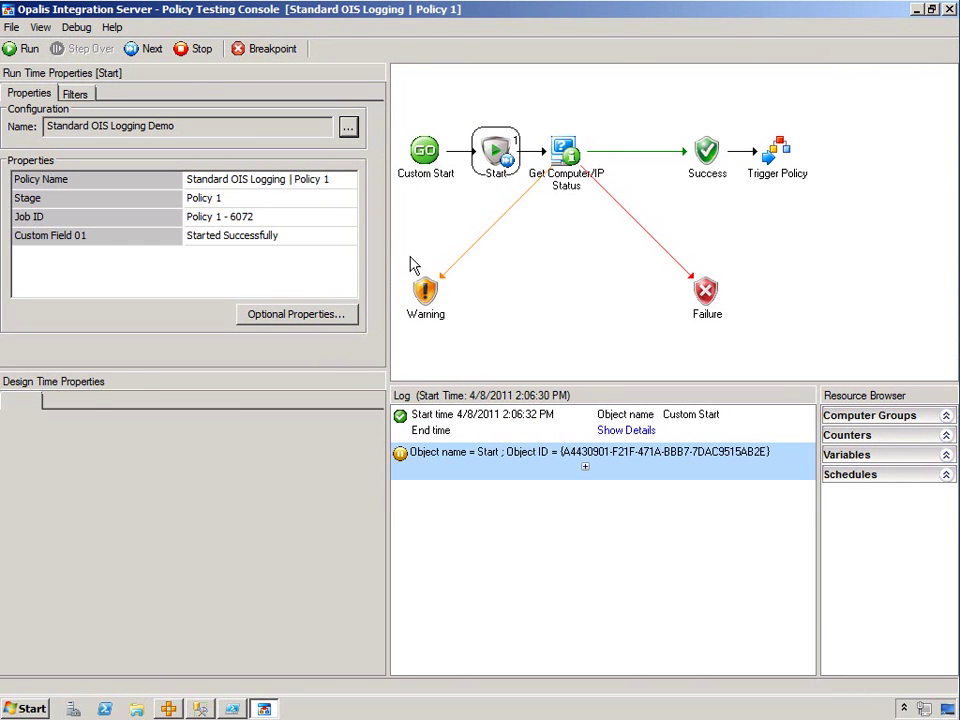
left_click(496, 152)
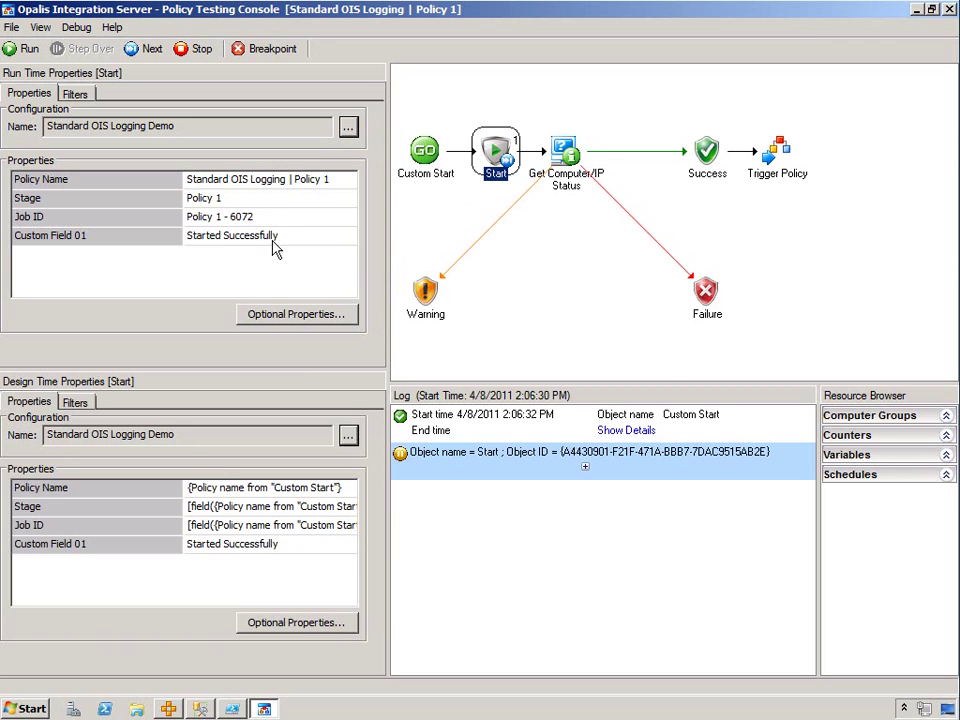
left_click(150, 48)
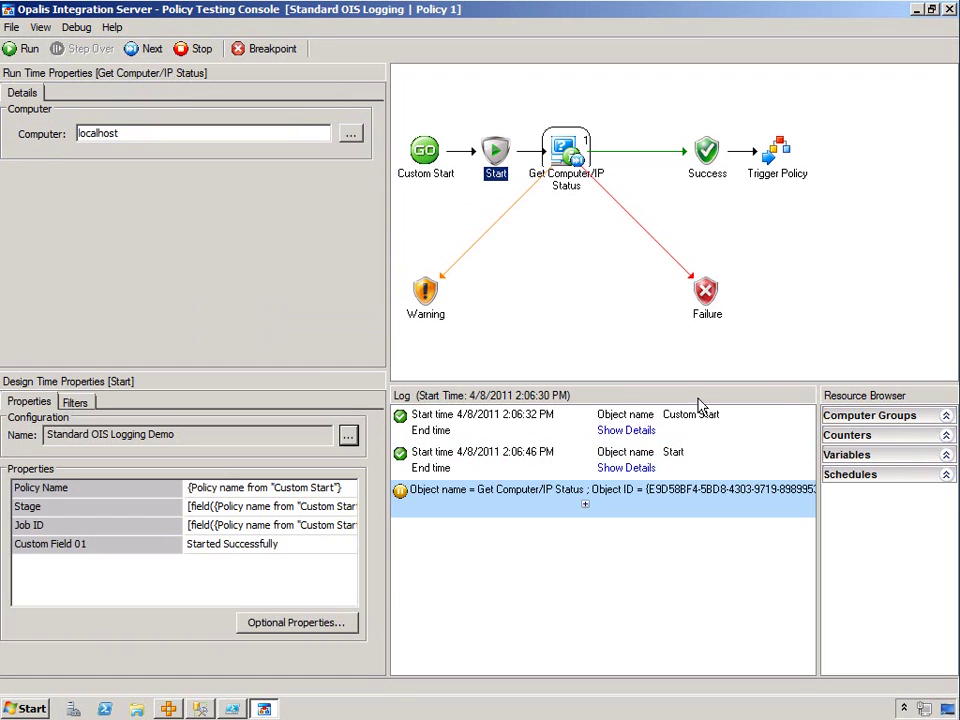
- Switch to SQL Server Management Studio, rerun the STANDARD_OIS_LOGGING query and examine the logged row's columns
left_click(202, 710)
left_click(240, 76)
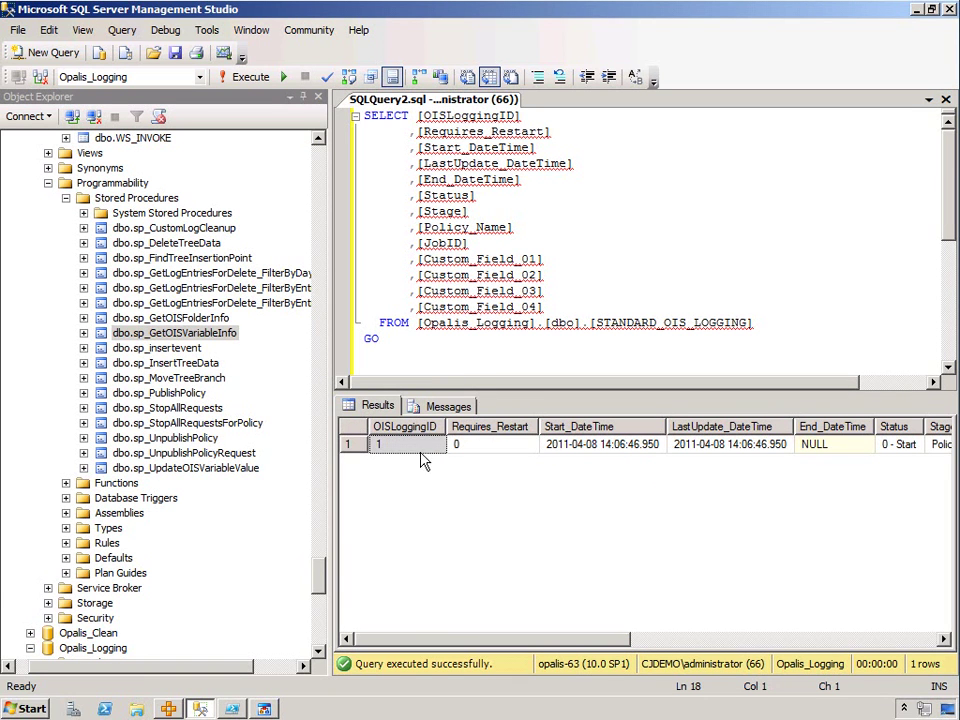
left_click_drag(536, 640, 771, 634)
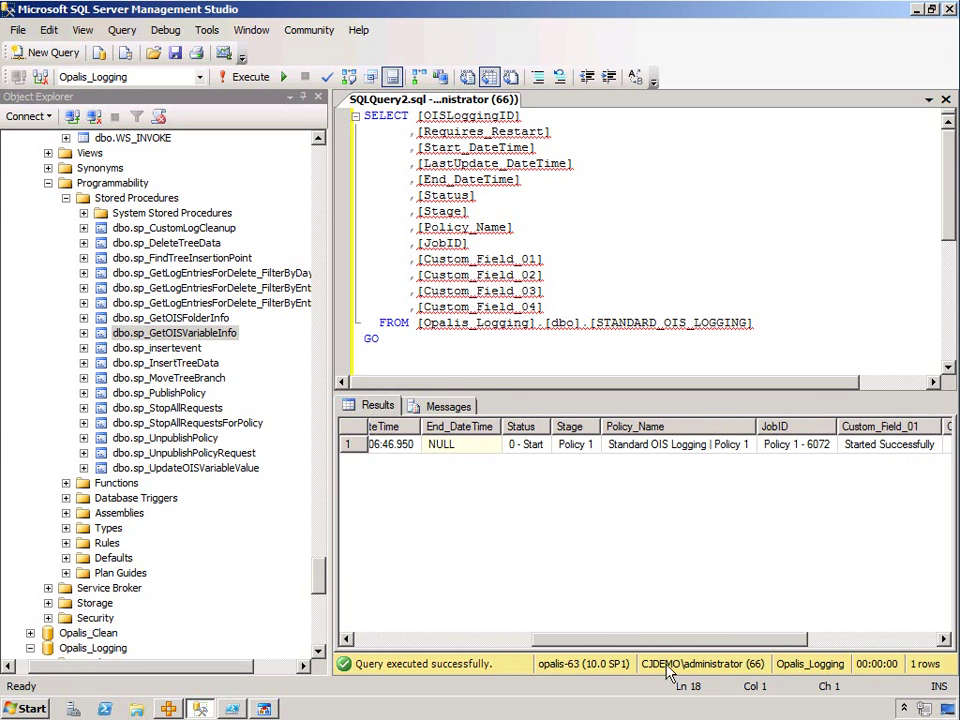
left_click_drag(658, 643, 596, 649)
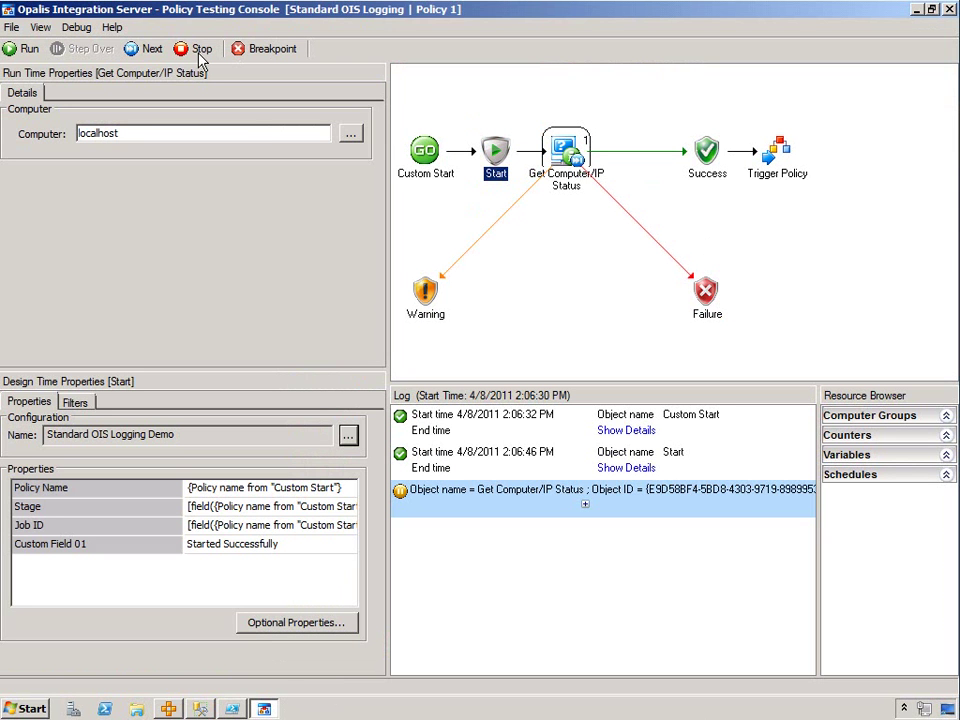
- Advance the Policy 1 test to Trigger Policy and copy its Input Custom Field 01 value into a new Notepad document
left_click(150, 50)
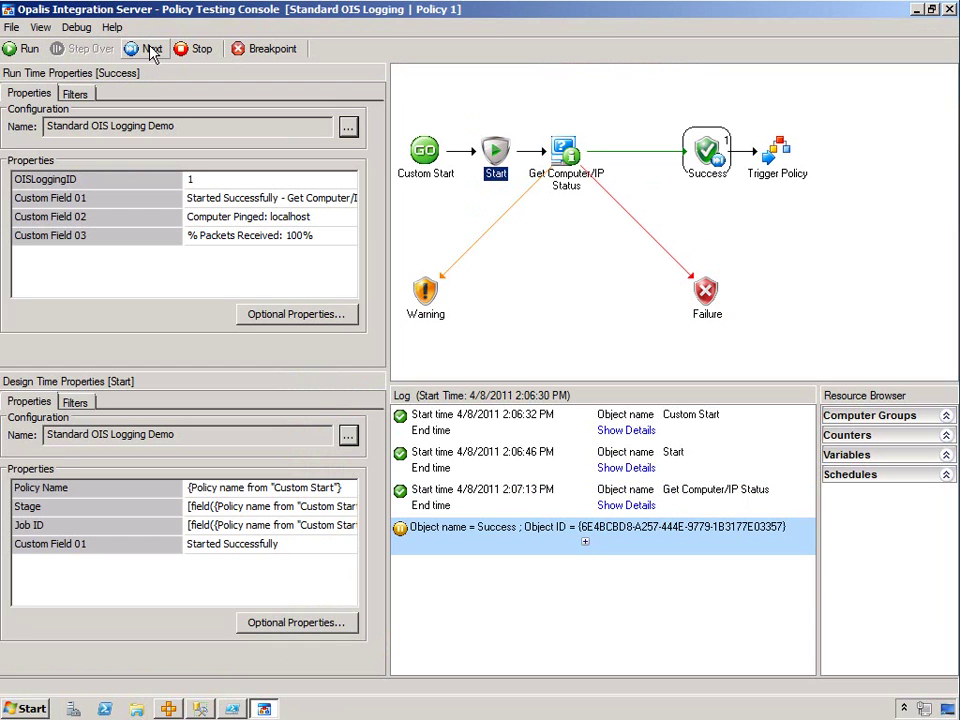
left_click(150, 50)
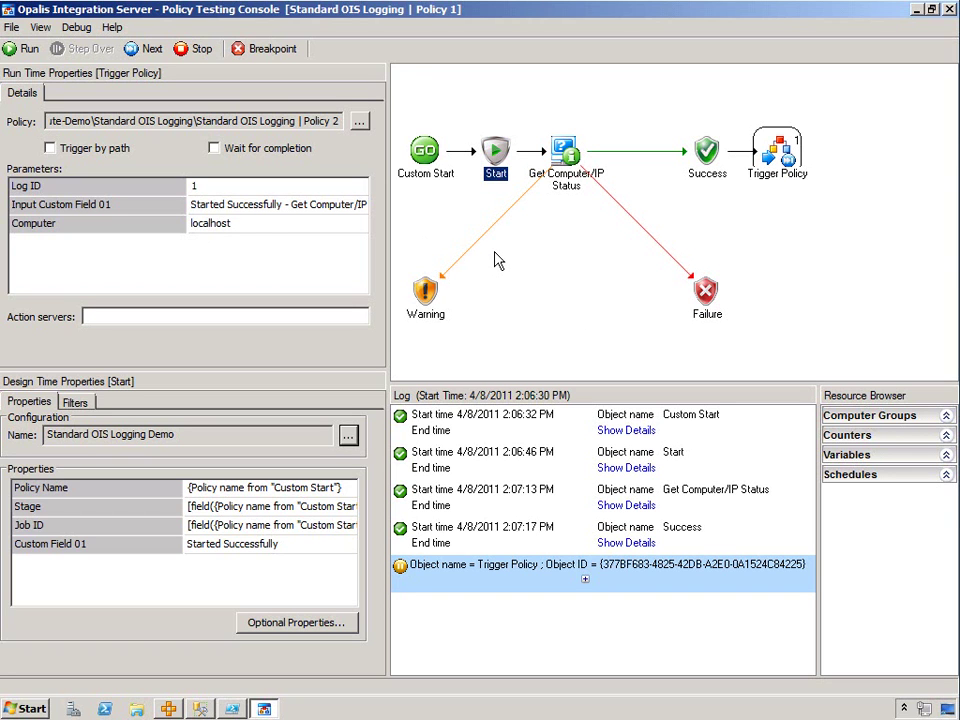
left_click(251, 208)
key("ctrl+c")
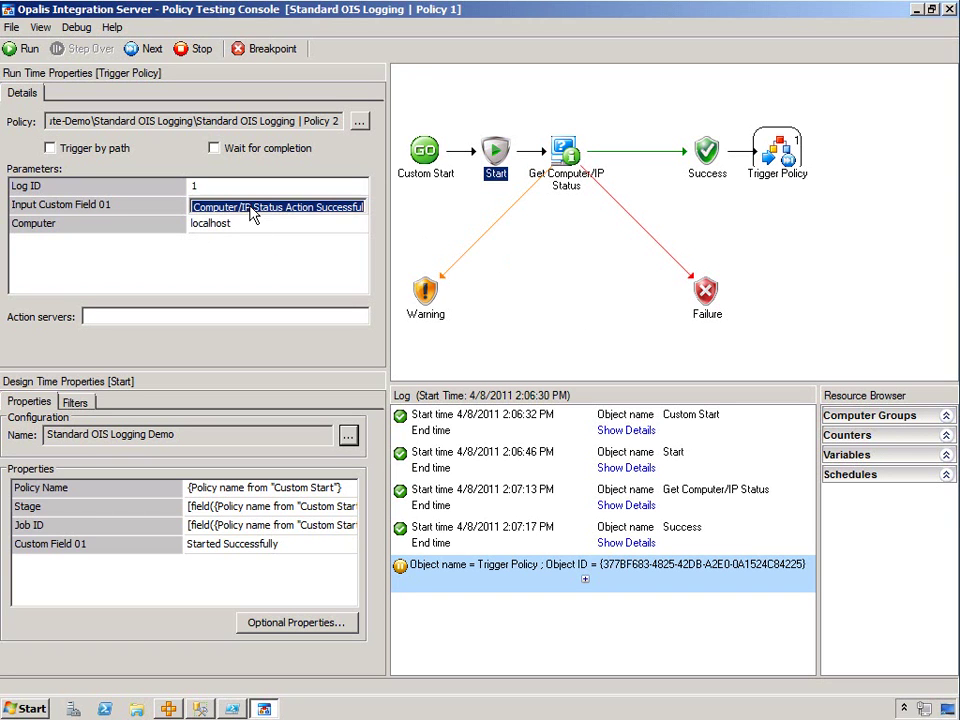
left_click(28, 708)
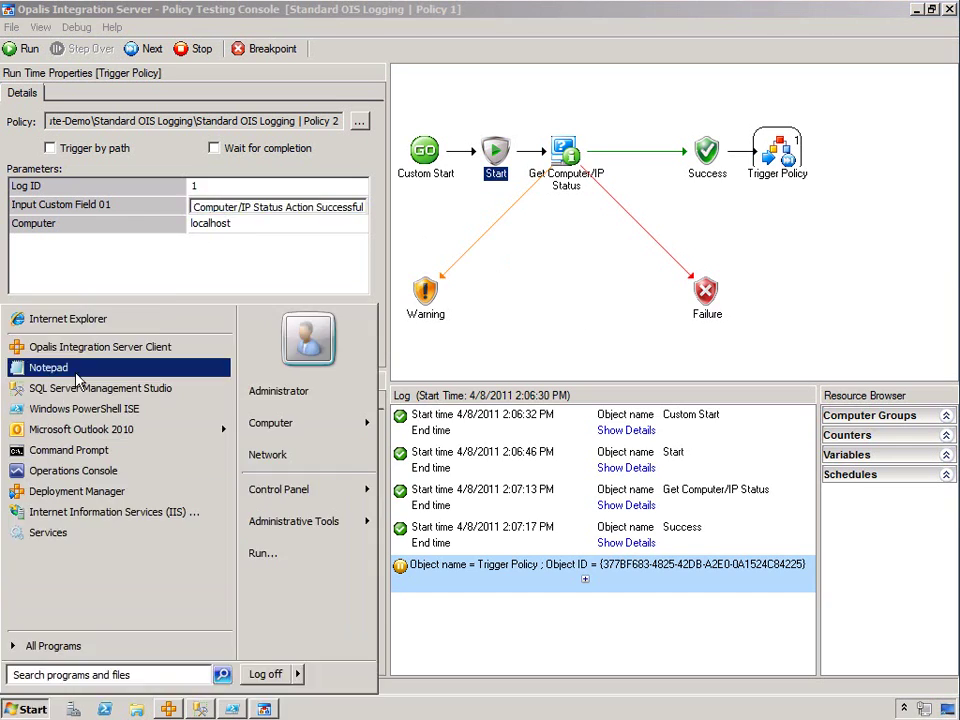
left_click(96, 186)
key("ctrl+v")
- Copy the Trigger Policy object's Computer value and Log ID value into the Notepad document
left_click(303, 286)
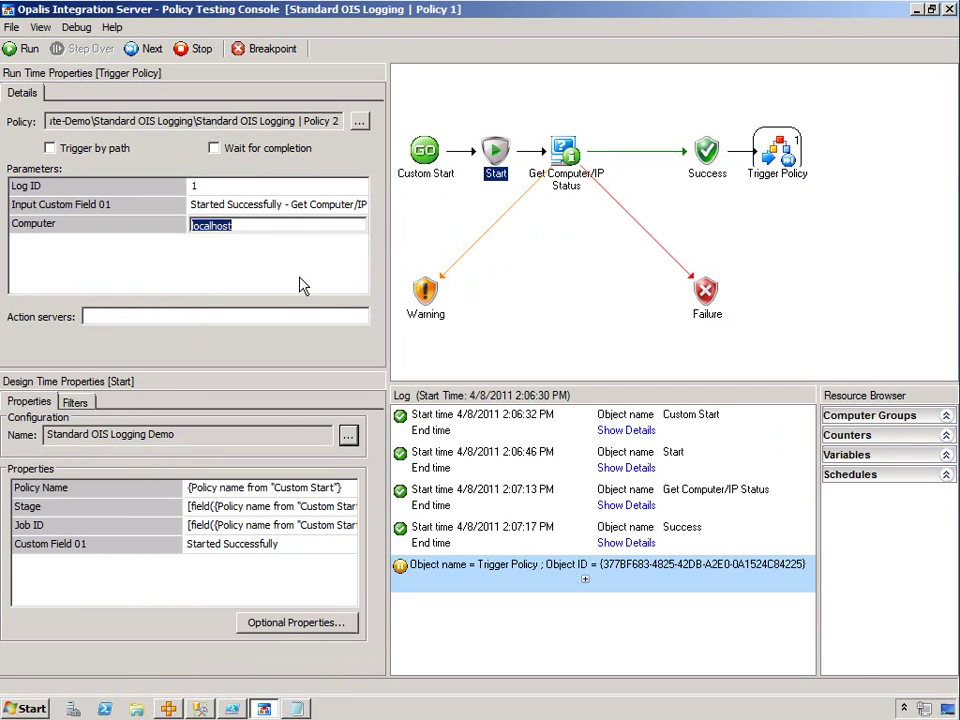
key("ctrl+c")
key("alt+Tab")
key("ctrl+v")
key("alt+Tab")
left_click(200, 186)
key("ctrl+c")
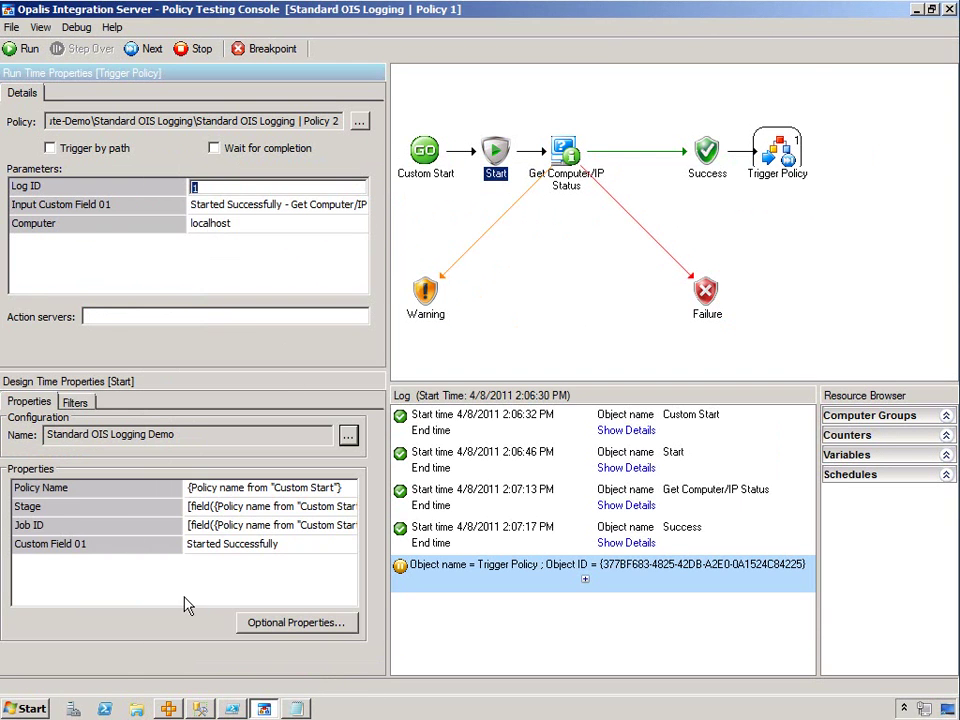
key("alt+Tab")
key("ctrl+v")
key("alt+Tab")
- Finish the Policy 1 test by executing Trigger Policy, and bring up Policy 2 in the Policy Testing Console
left_click(145, 52)
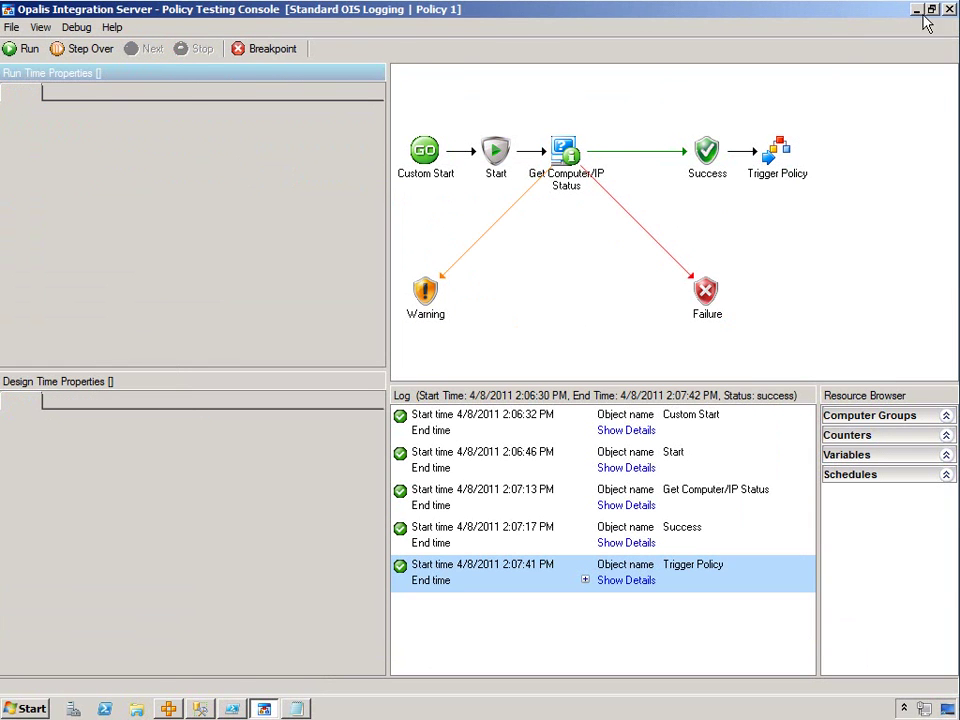
left_click(919, 12)
left_click(420, 74)
left_click(417, 49)
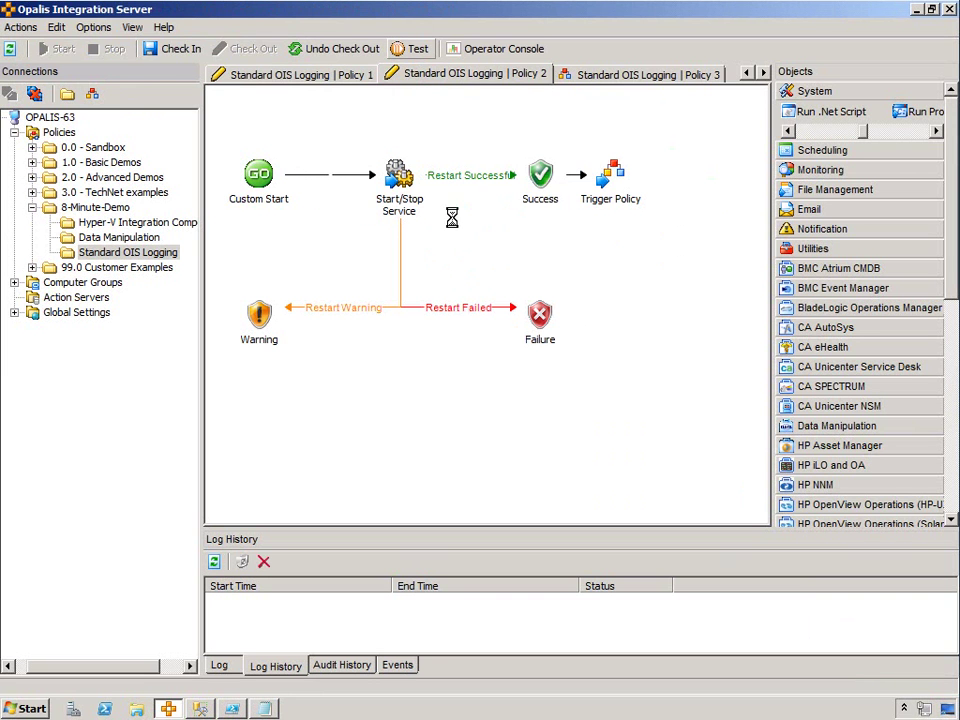
- Start the Policy 2 test with Log ID 1, the Notepad status text as Input Custom Field 01, and localhost as Computer
type("1")
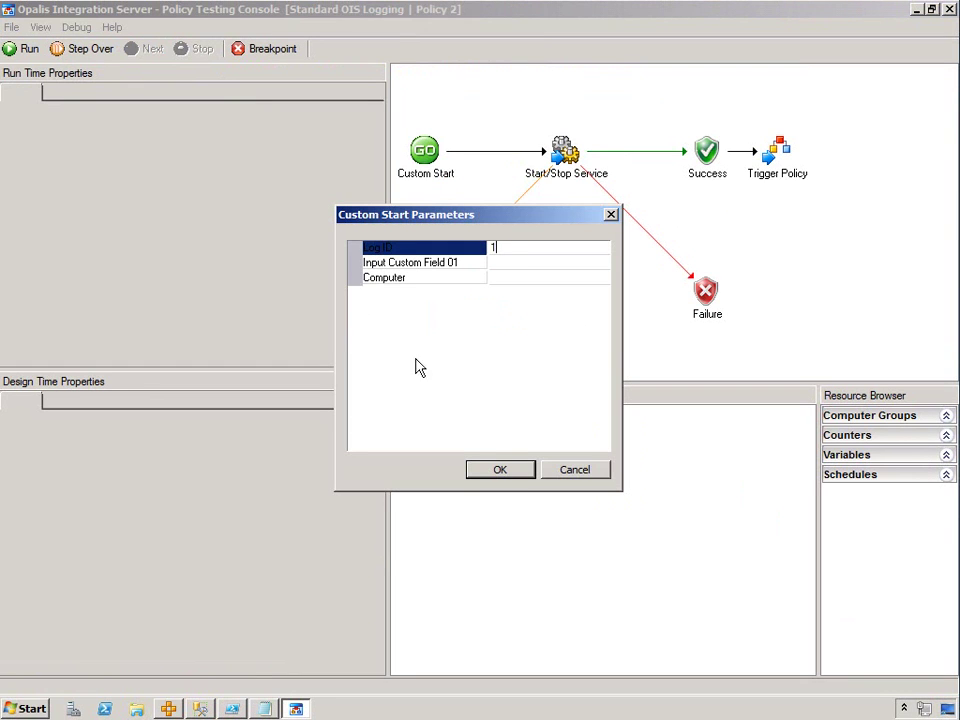
left_click(265, 709)
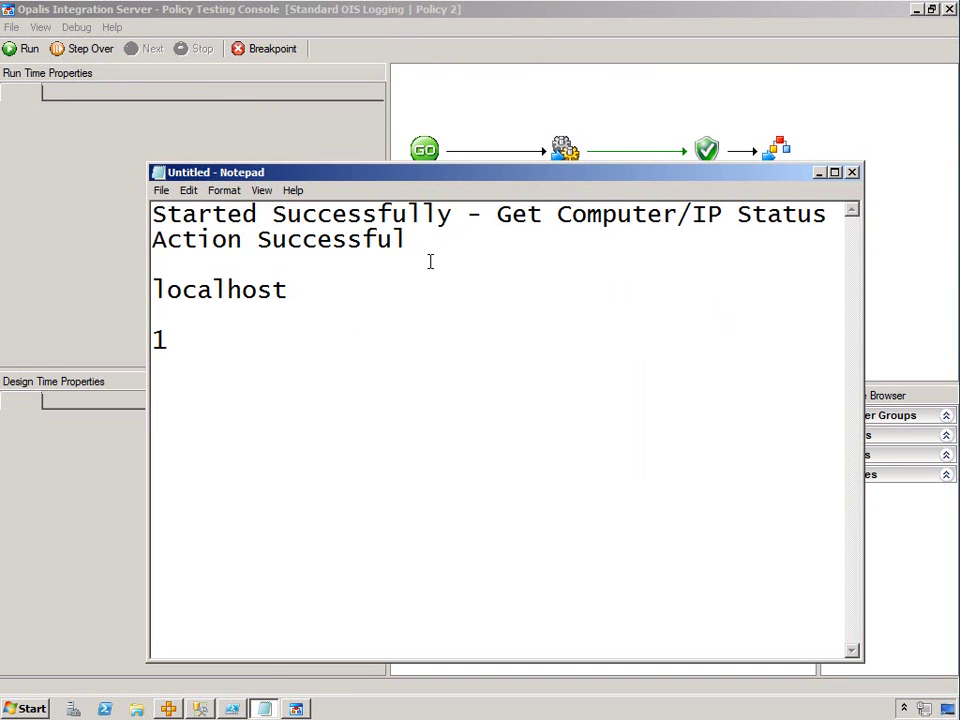
left_click_drag(431, 261, 124, 167)
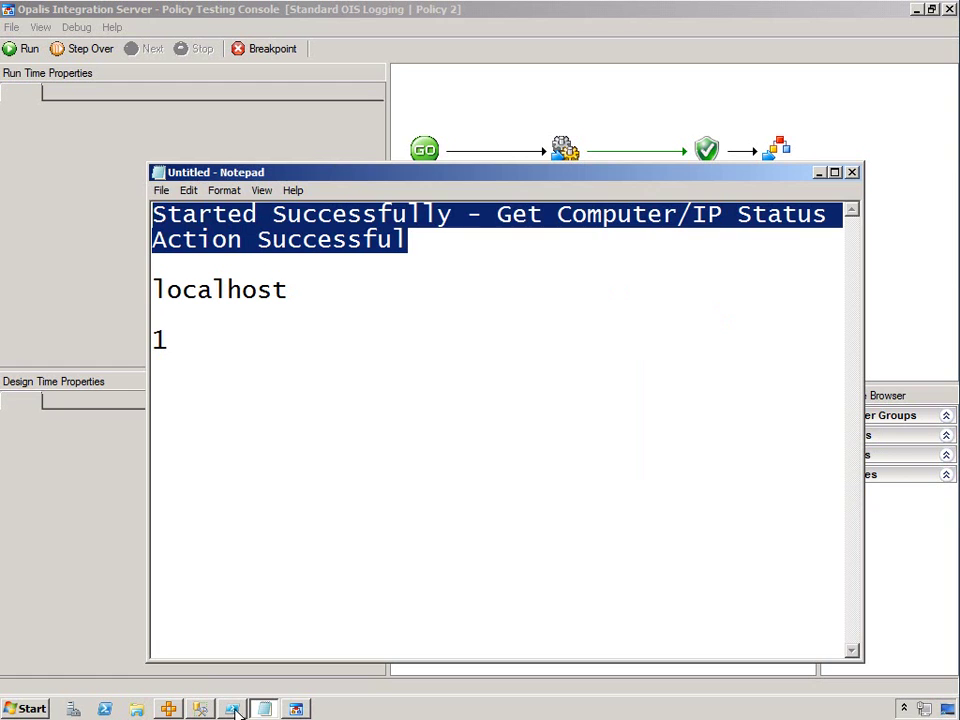
left_click(296, 709)
key("ctrl+v")
left_click(517, 277)
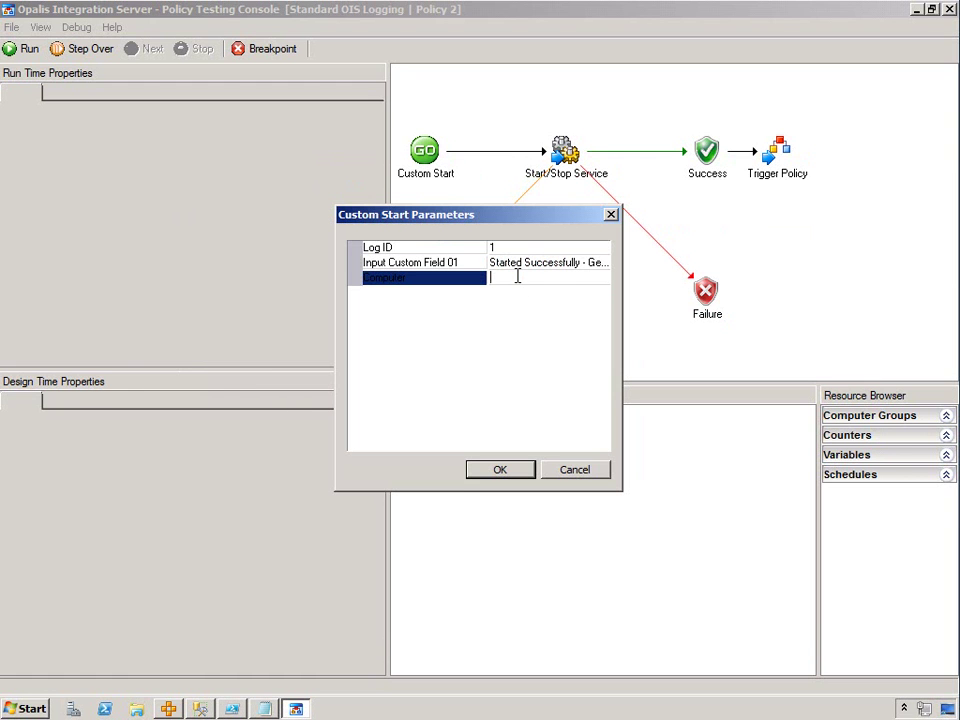
left_click(528, 468)
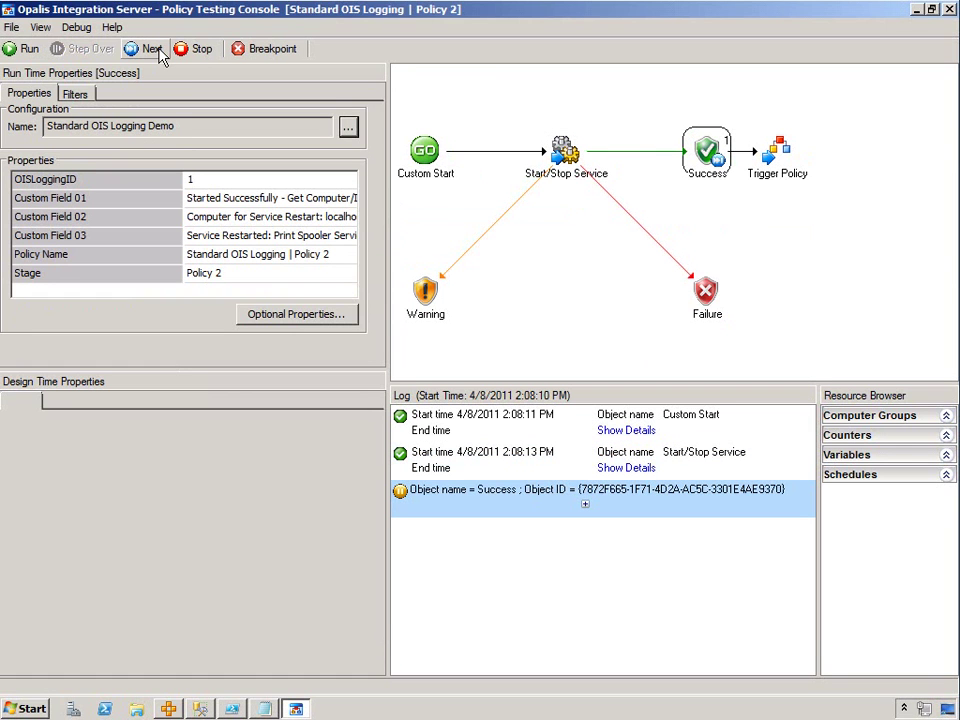
- Advance the Policy 2 test to Trigger Policy and replace the Notepad contents with its Input Custom Field 01 value
left_click(158, 51)
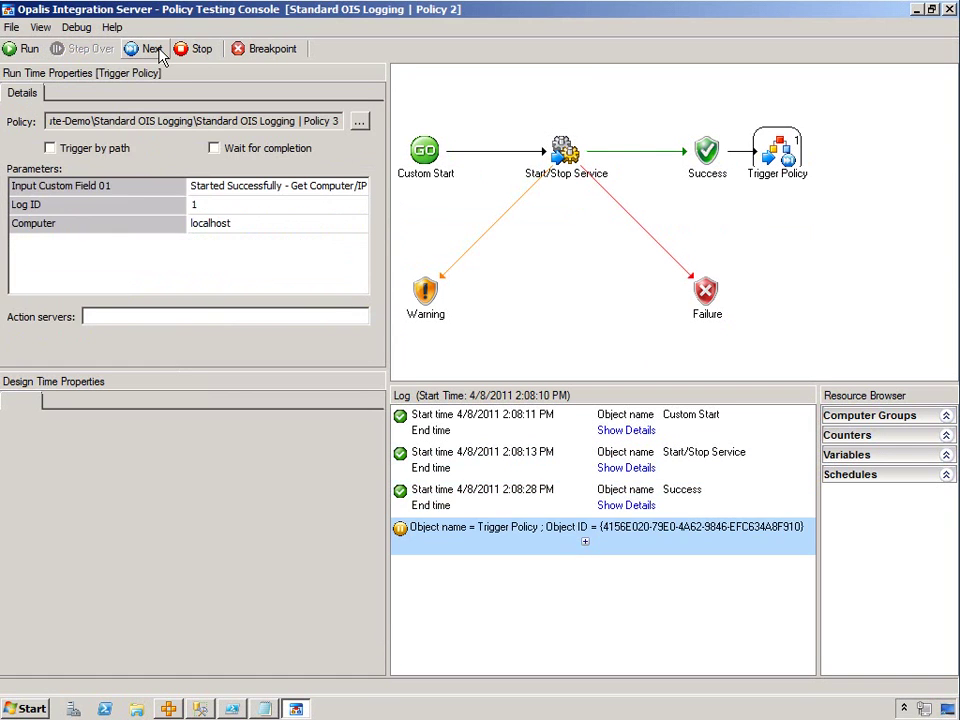
left_click(208, 188)
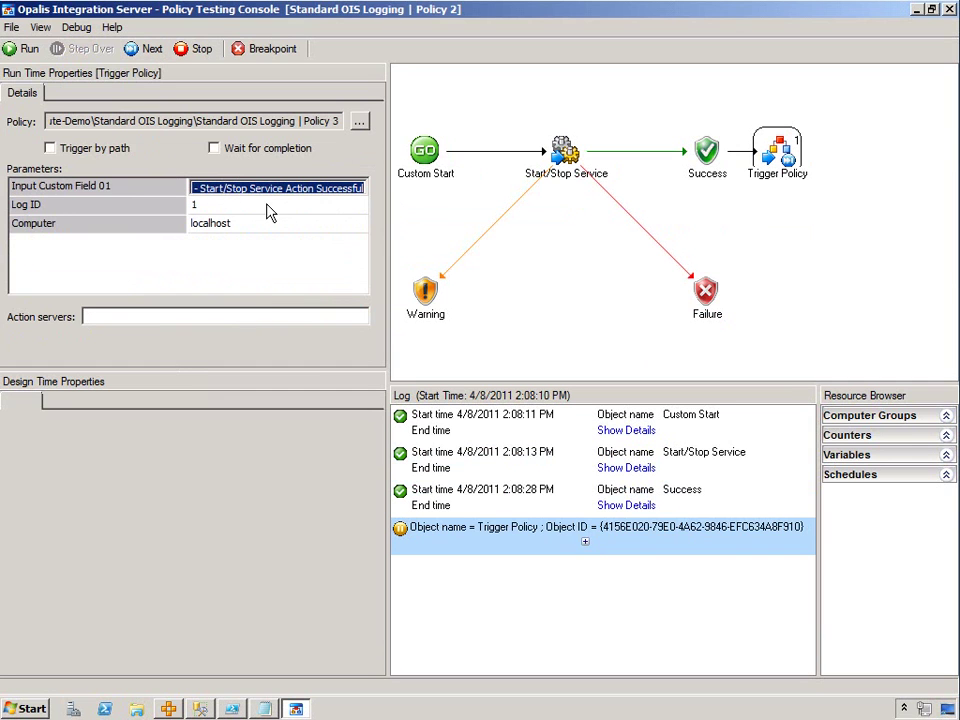
left_click(264, 708)
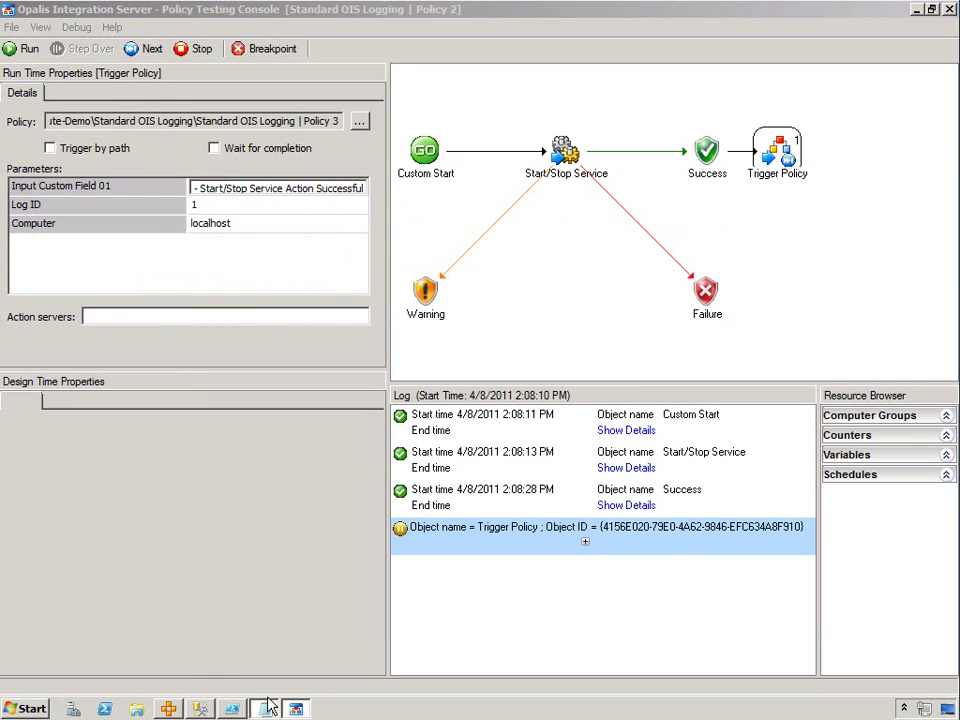
key("Delete")
key("ctrl+v")
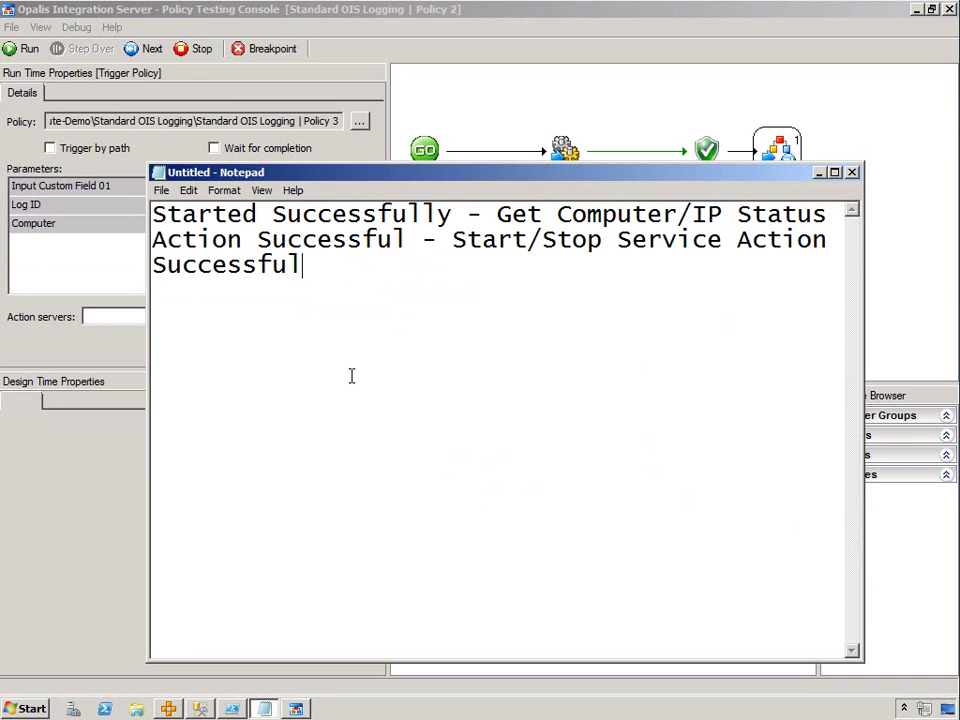
- Return to the Policy Testing Console and finish the Policy 2 test by executing Trigger Policy
left_click(465, 105)
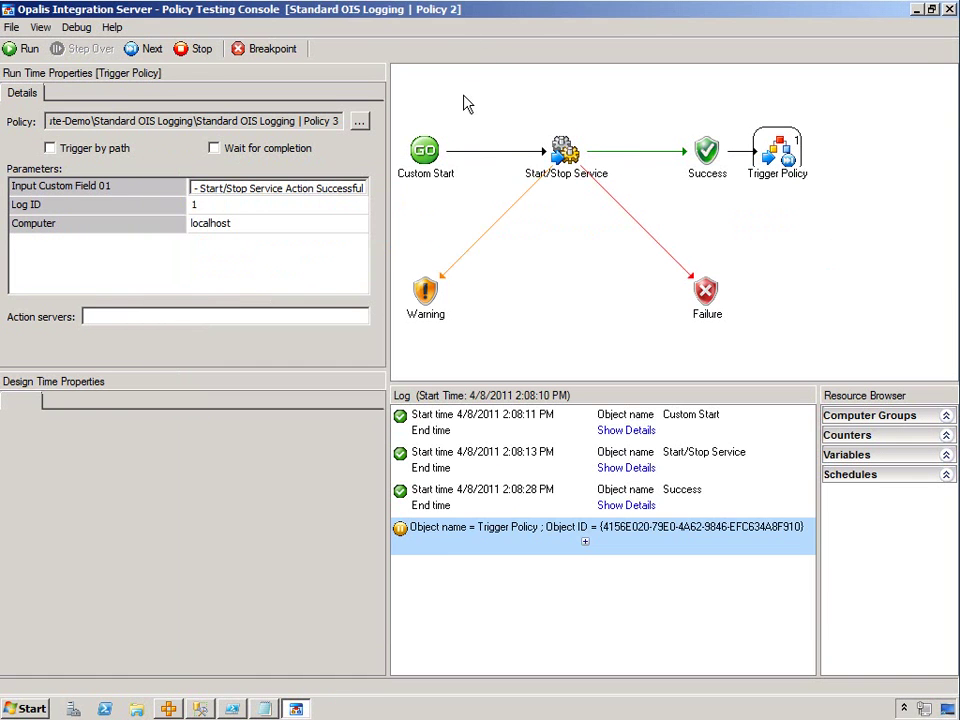
left_click(146, 50)
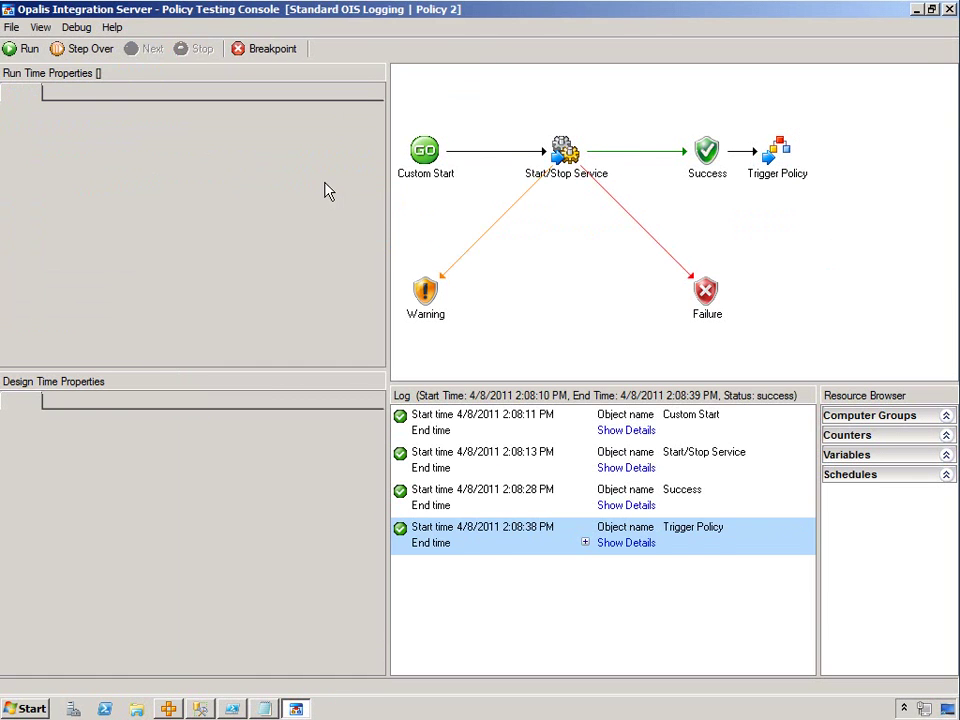
- Switch to SQL Server Management Studio, rerun the STANDARD_OIS_LOGGING query and examine the Policy 2 log entry across to Custom_Field_03
left_click(200, 708)
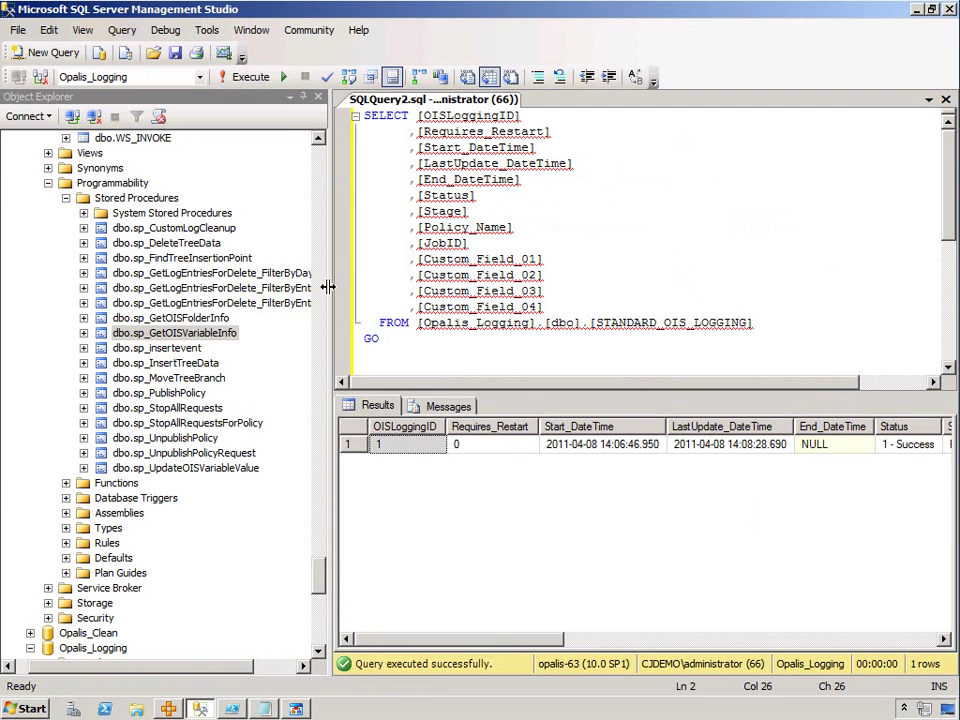
left_click_drag(323, 306, 256, 306)
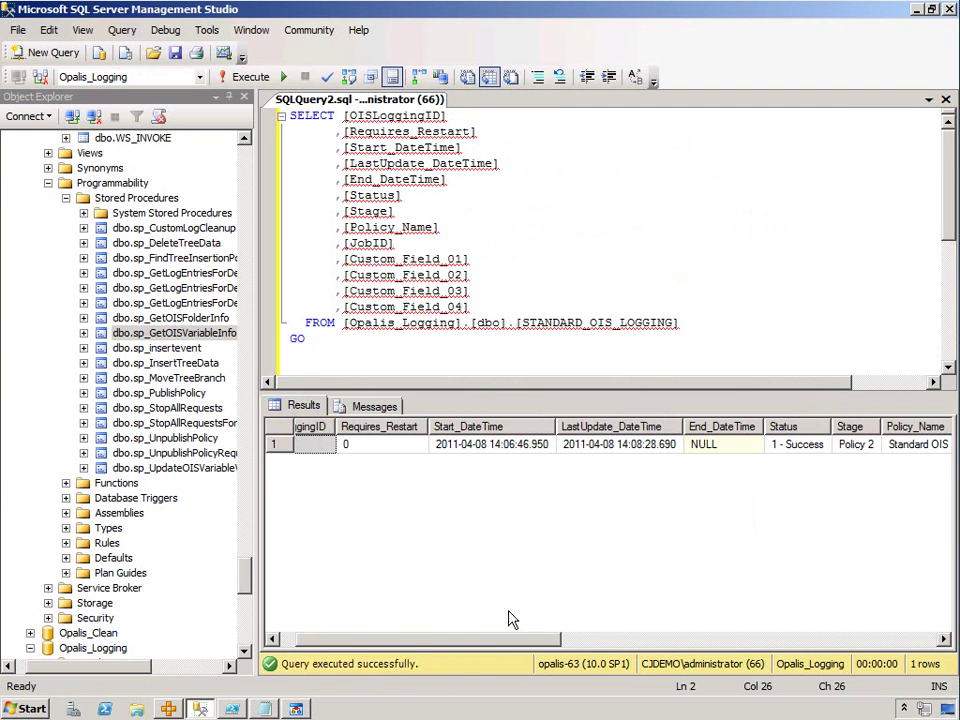
left_click_drag(499, 640, 686, 641)
left_click_drag(579, 647, 785, 630)
double_click(723, 426)
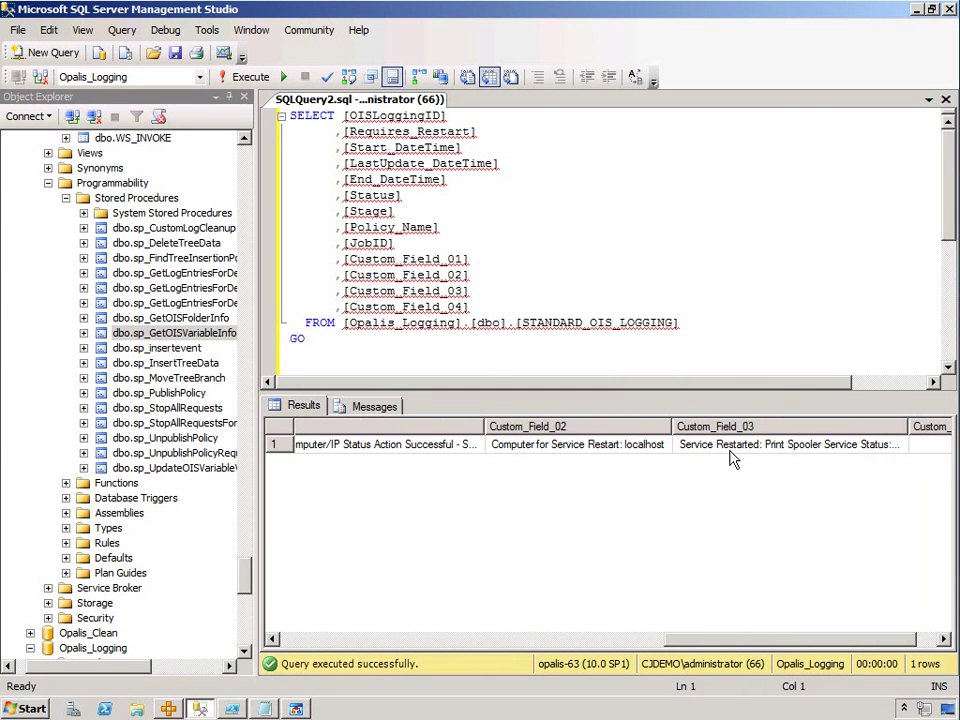
- Switch to Opalis Integration Server, open Policy 3 in the Policy Testing Console and begin a step-by-step test
key("alt+Tab")
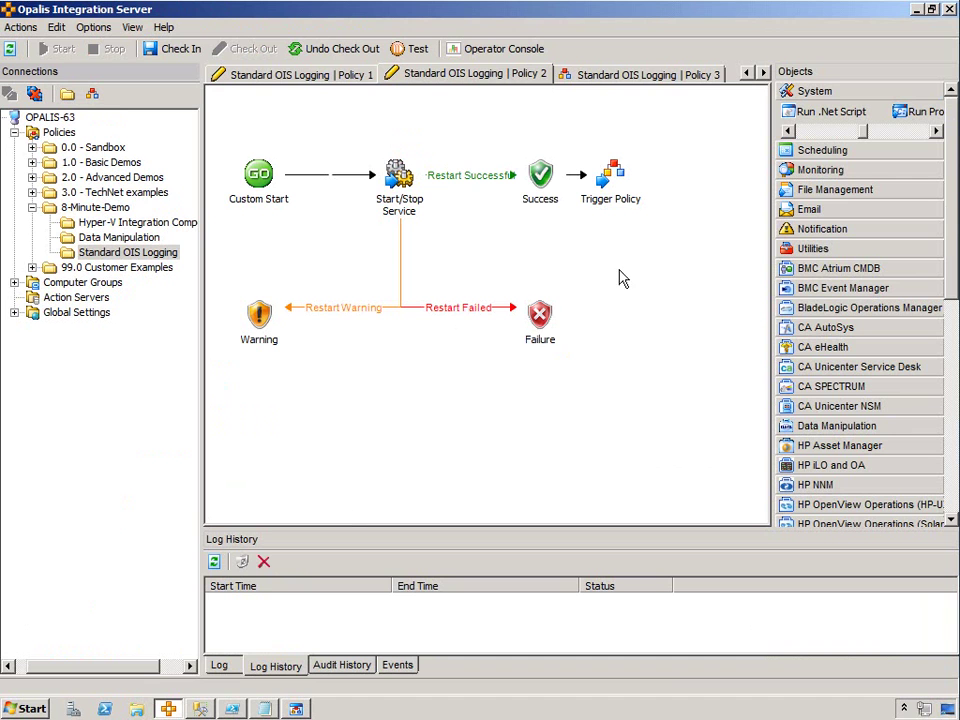
left_click(592, 78)
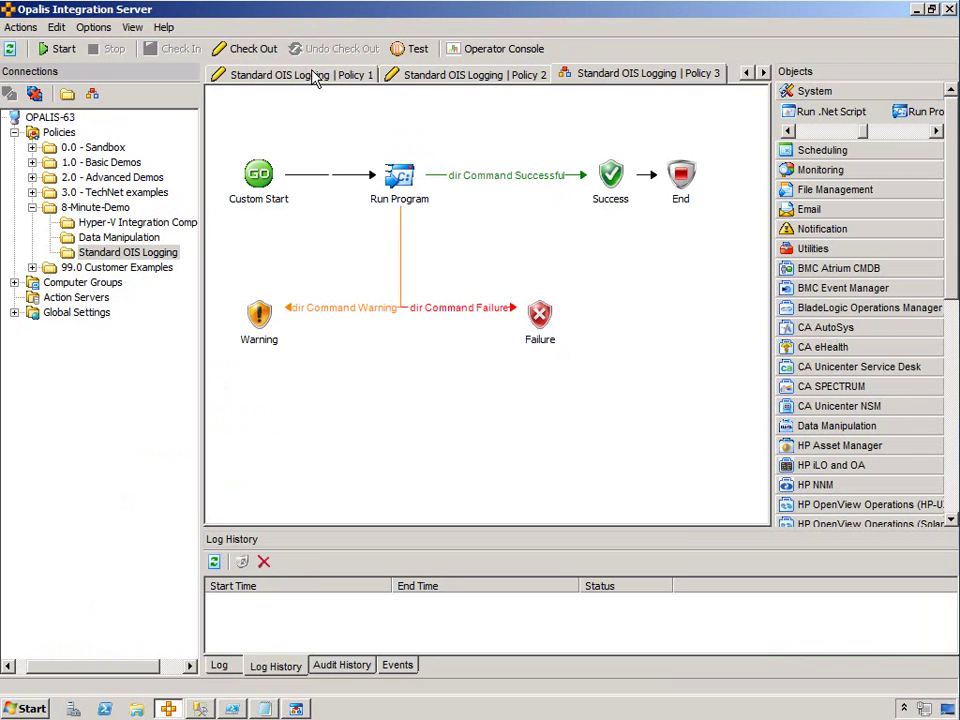
left_click(412, 50)
left_click(83, 52)
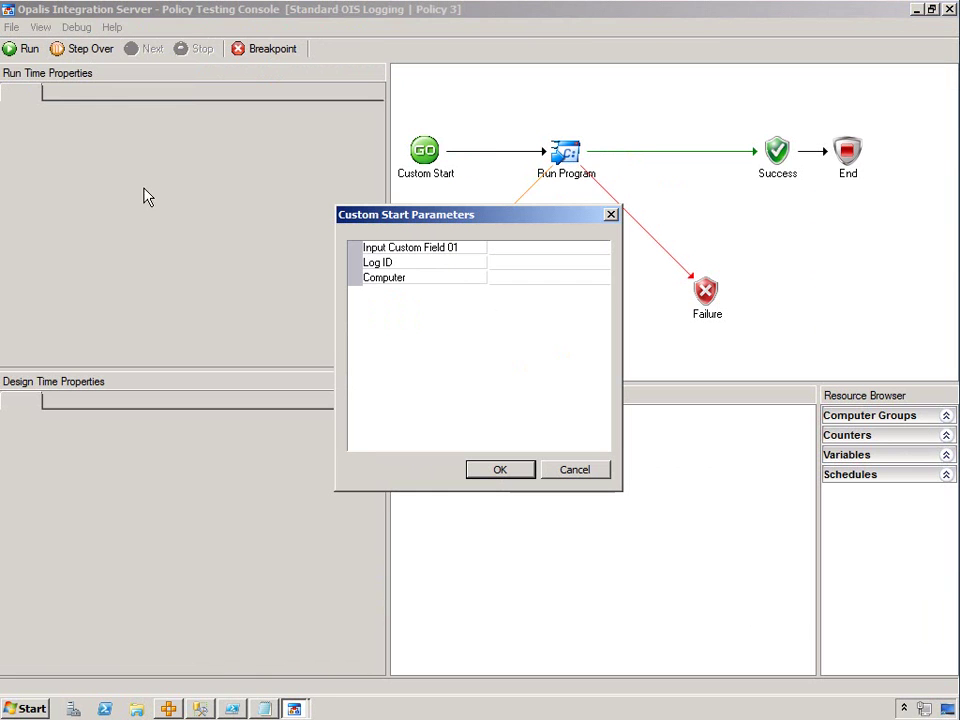
- Start the Policy 3 test with Log ID 1, Computer localhost, and the Notepad status text as Input Custom Field 01
left_click(505, 265)
type("1")
left_click(518, 282)
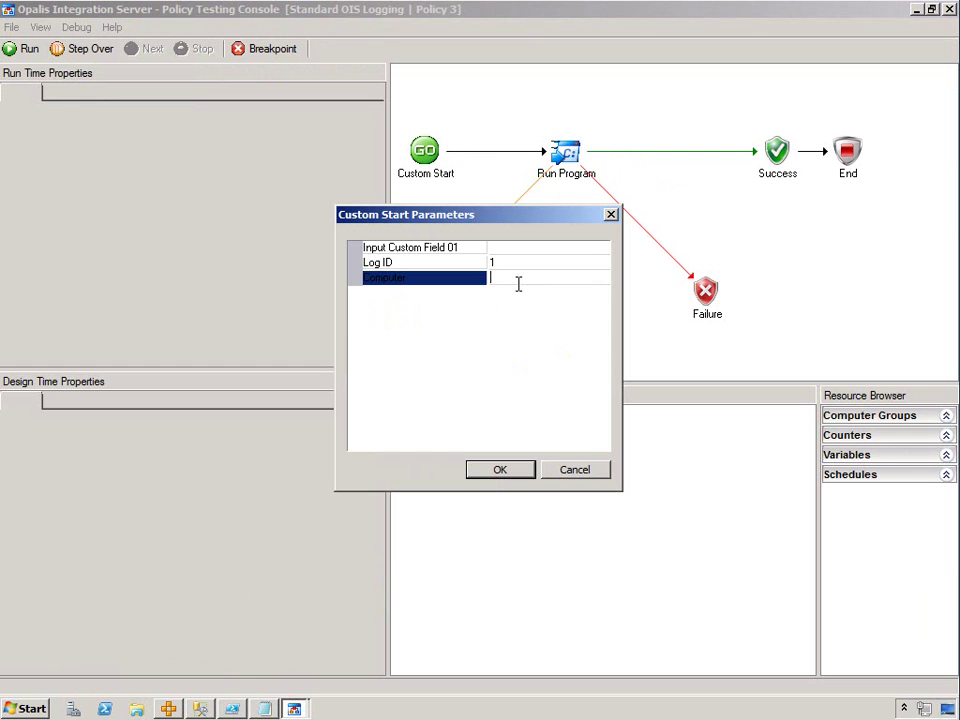
type("localhost")
key("Up")
key("Up")
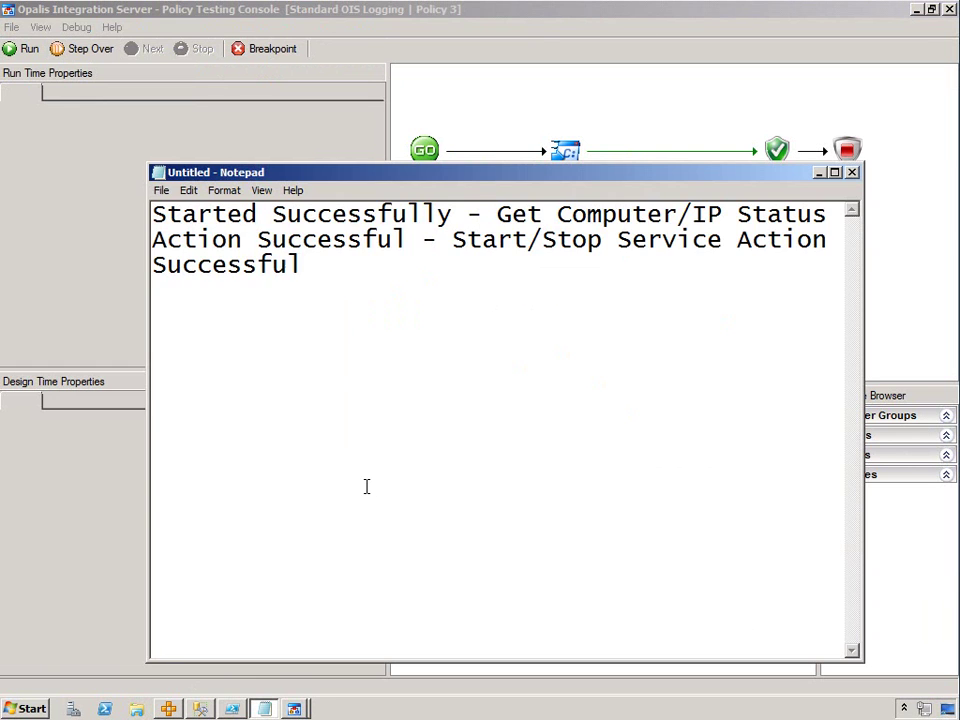
key("ctrl+a")
key("alt+Tab")
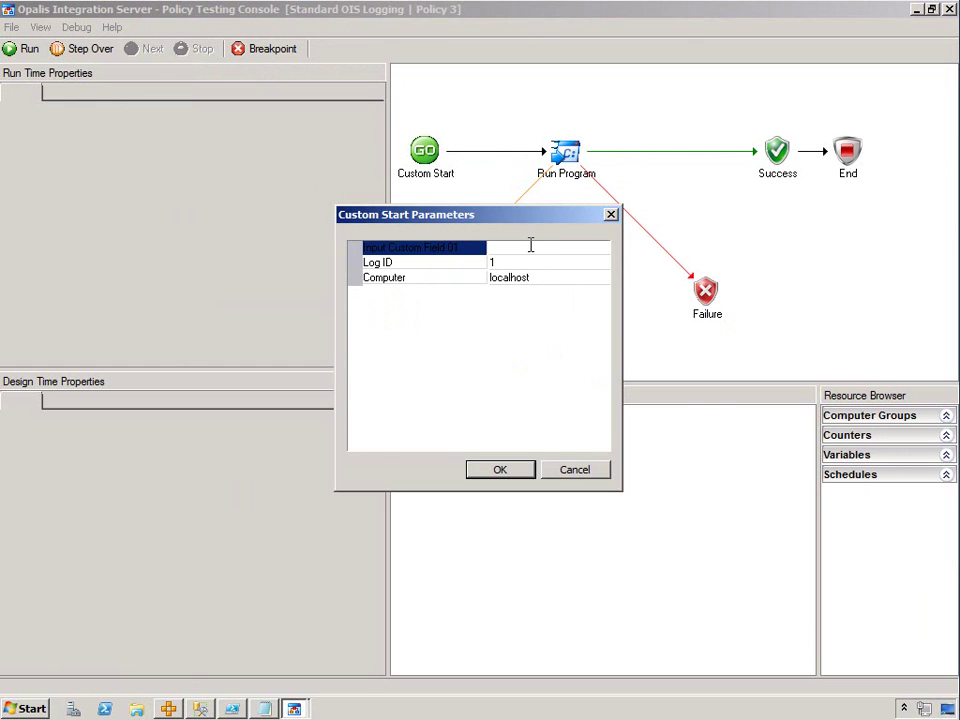
key("Return")
- Step the Policy 3 test through the Failure object, reviewing its logging properties and the Run Program details before executing it
left_click(146, 48)
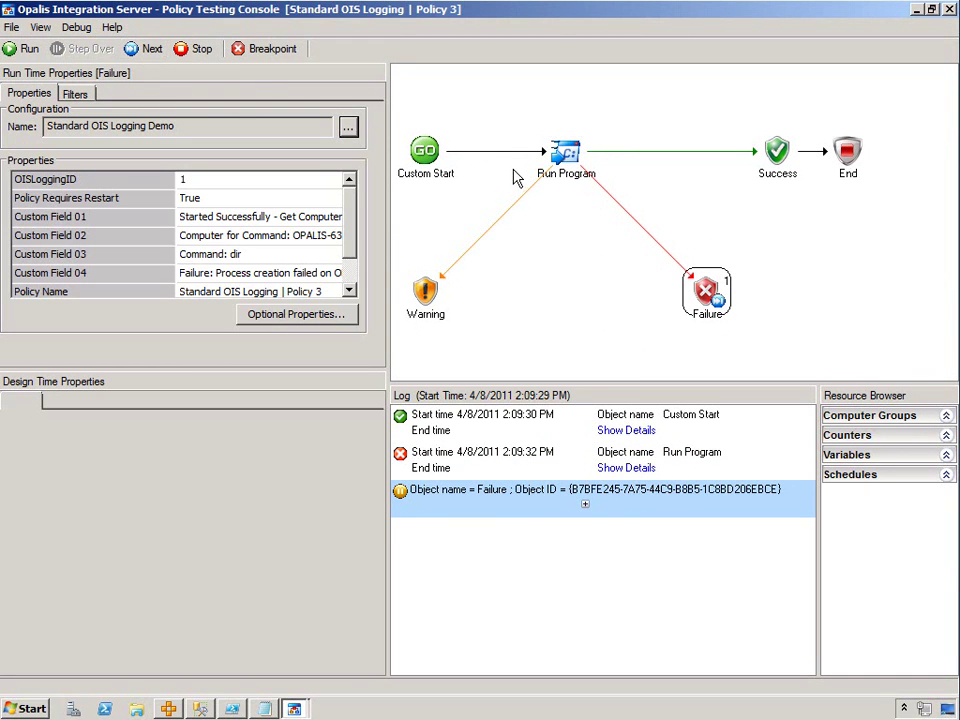
left_click(564, 170)
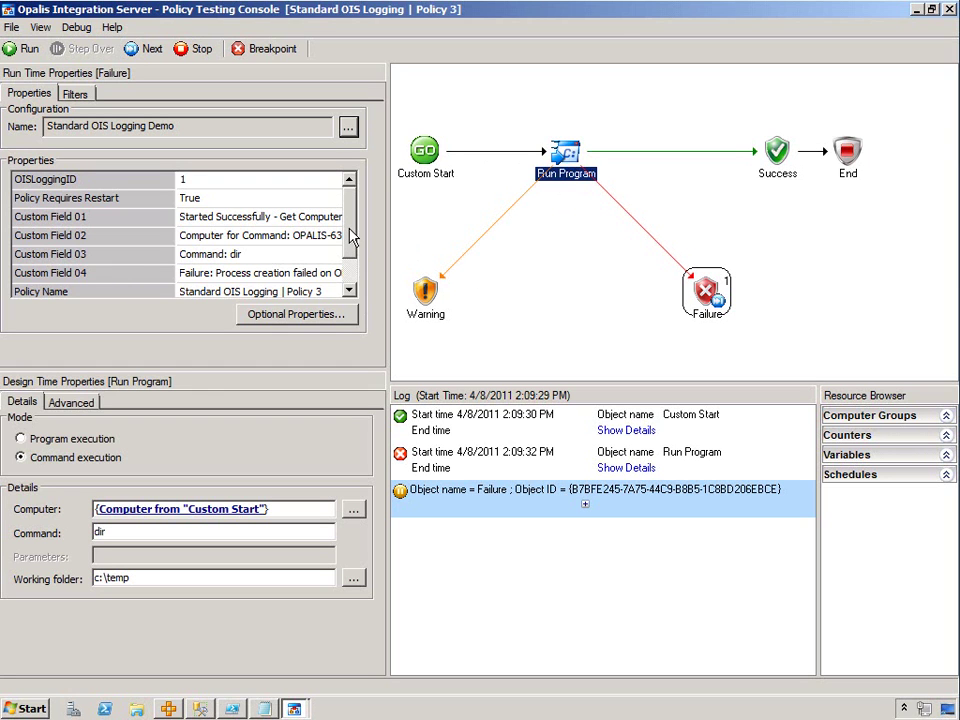
scroll(350, 250, "down", 1)
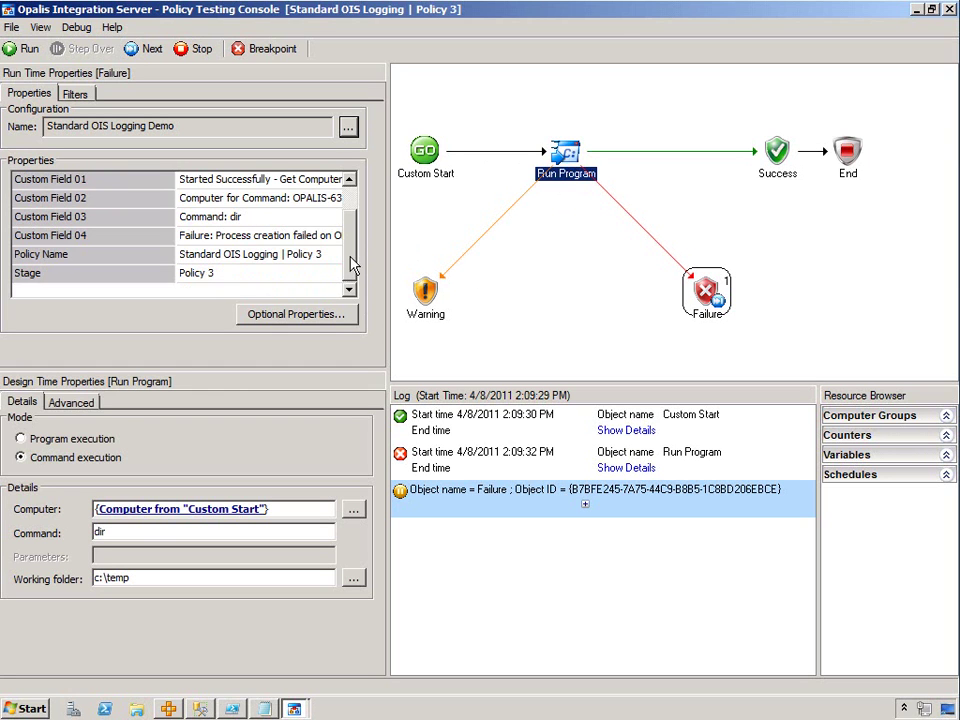
scroll(352, 205, "up", 1)
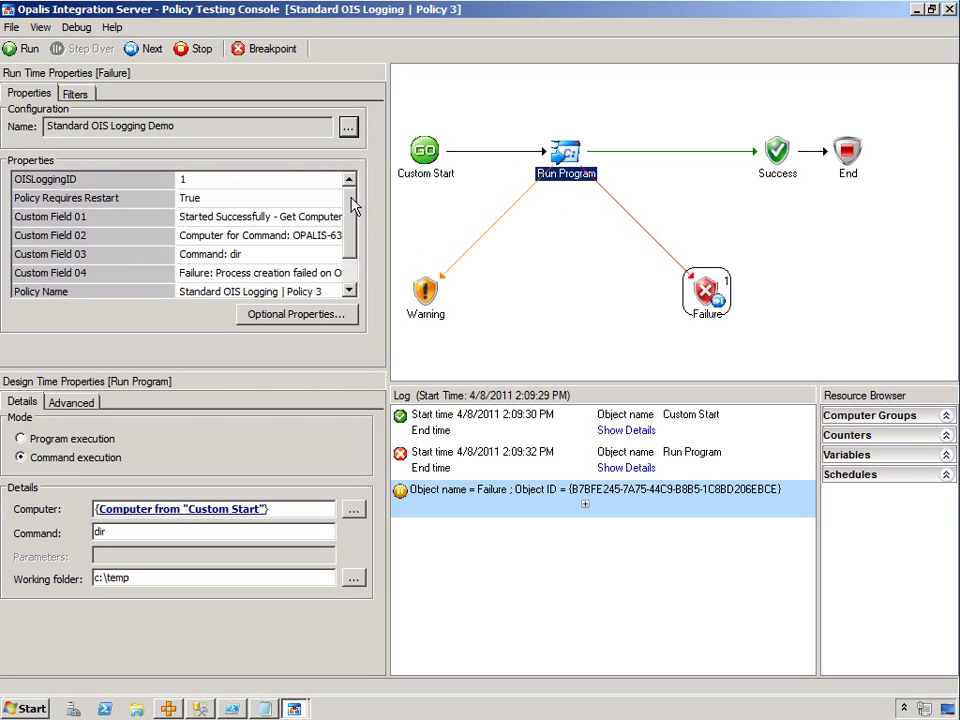
left_click(150, 49)
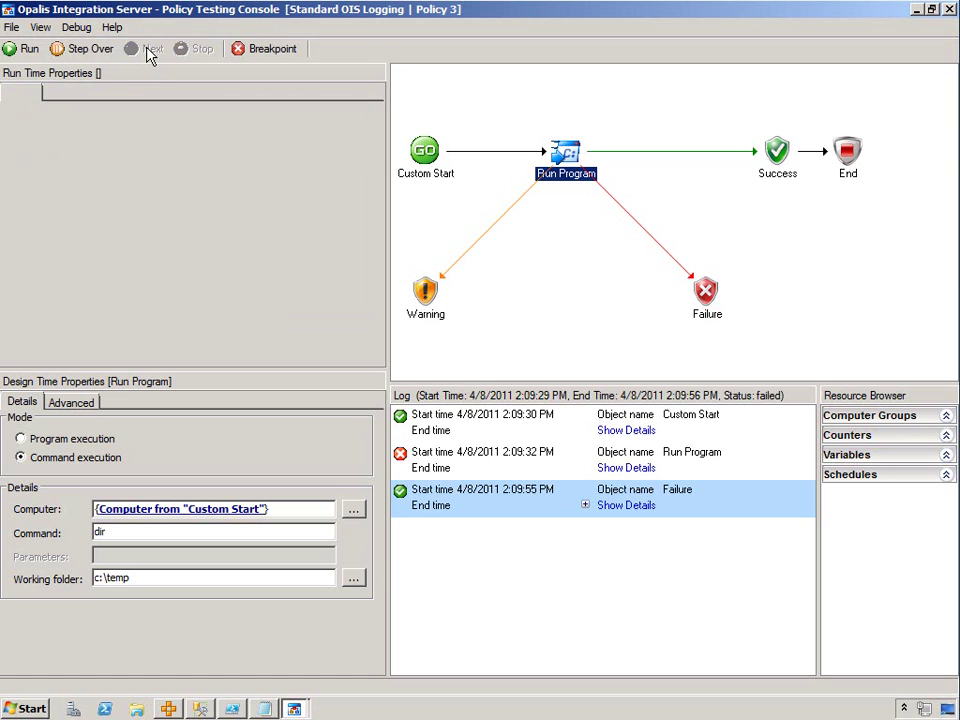
- Rerun the STANDARD_OIS_LOGGING query in SQL Server Management Studio and examine the Policy 3 entry from Requires_Restart to Custom_Field_04
left_click(199, 708)
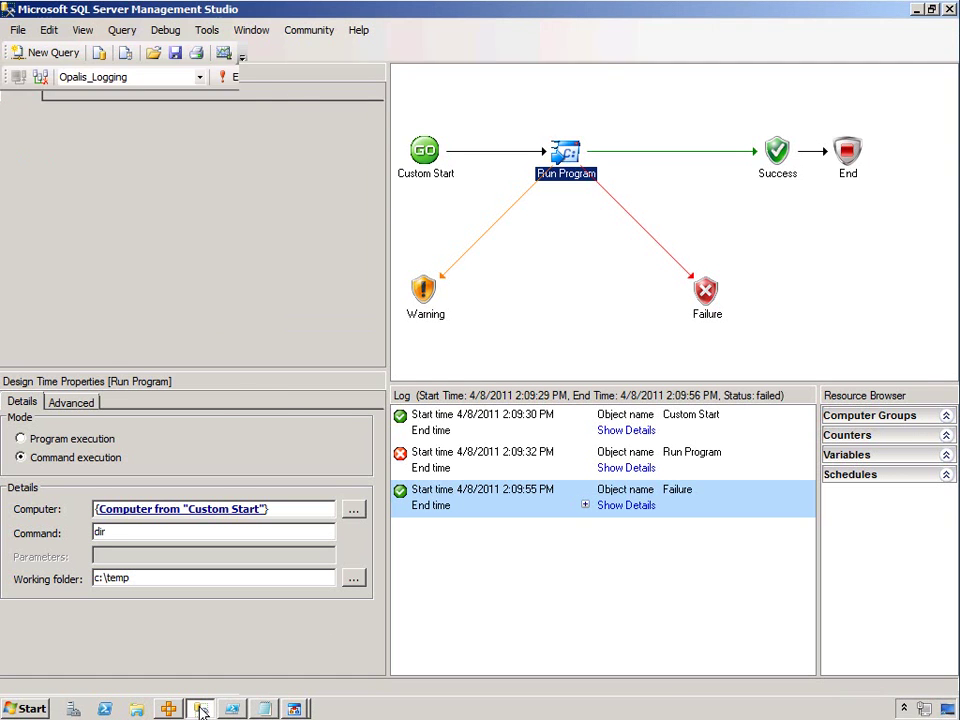
left_click(243, 76)
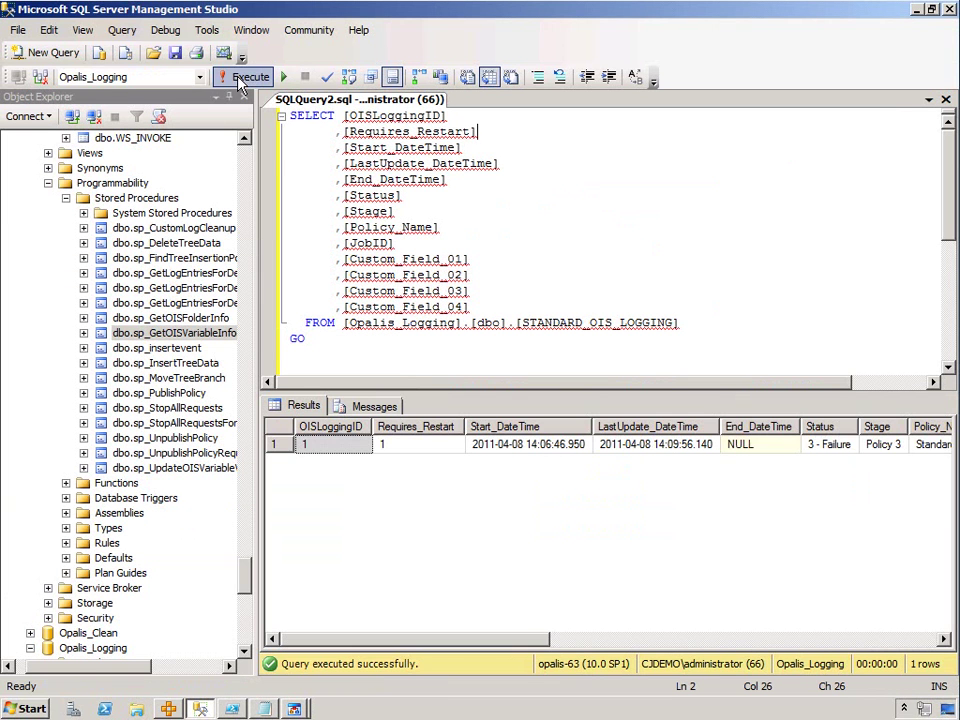
left_click(386, 443)
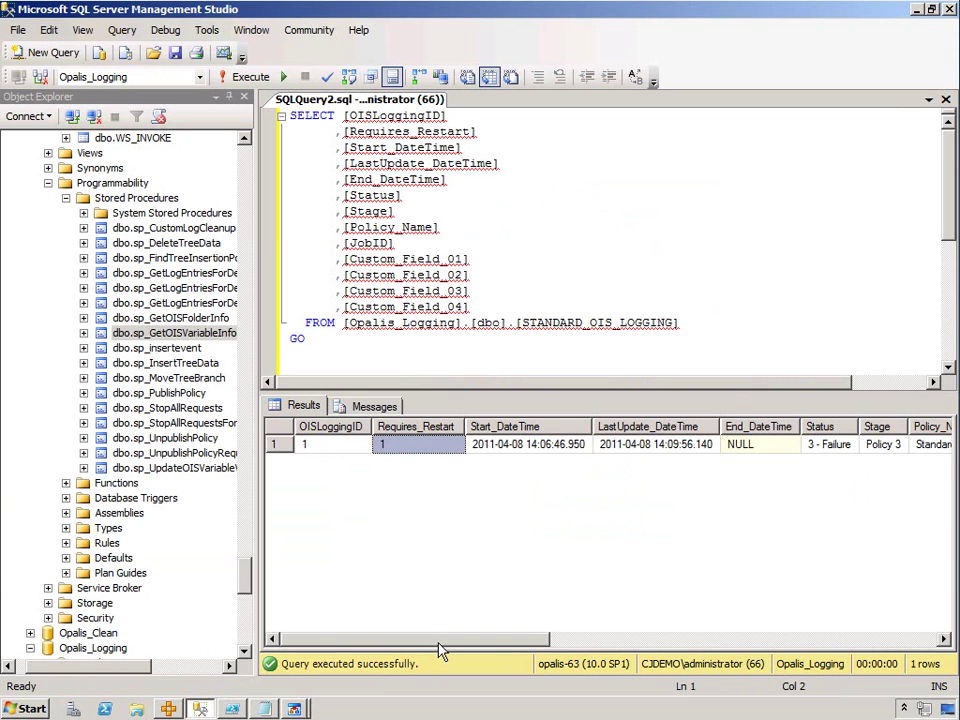
left_click_drag(438, 642, 476, 645)
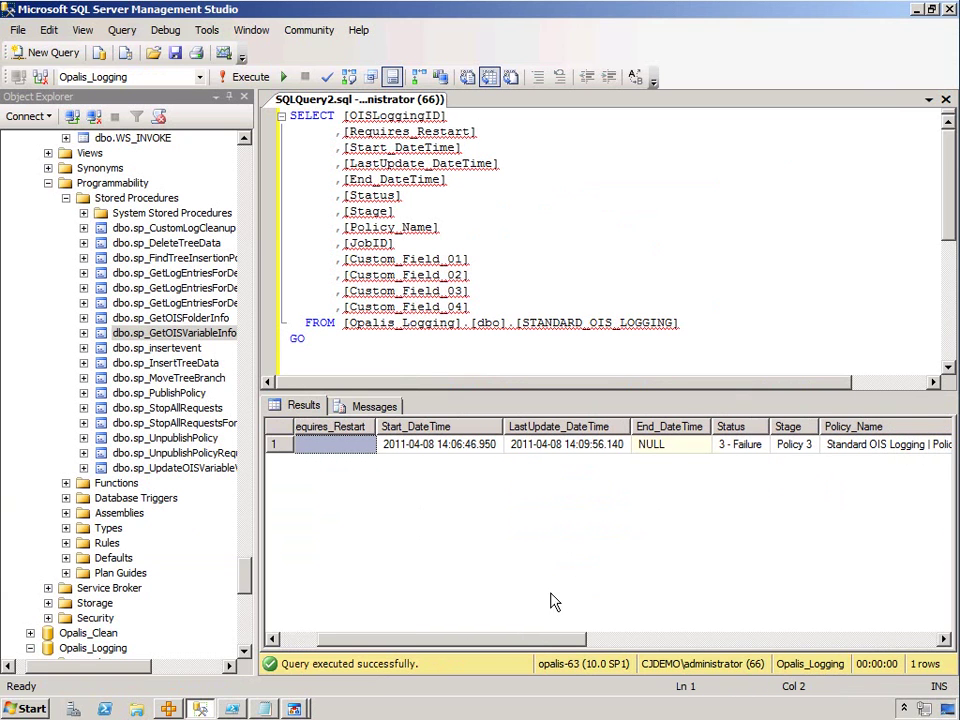
left_click_drag(536, 647, 630, 645)
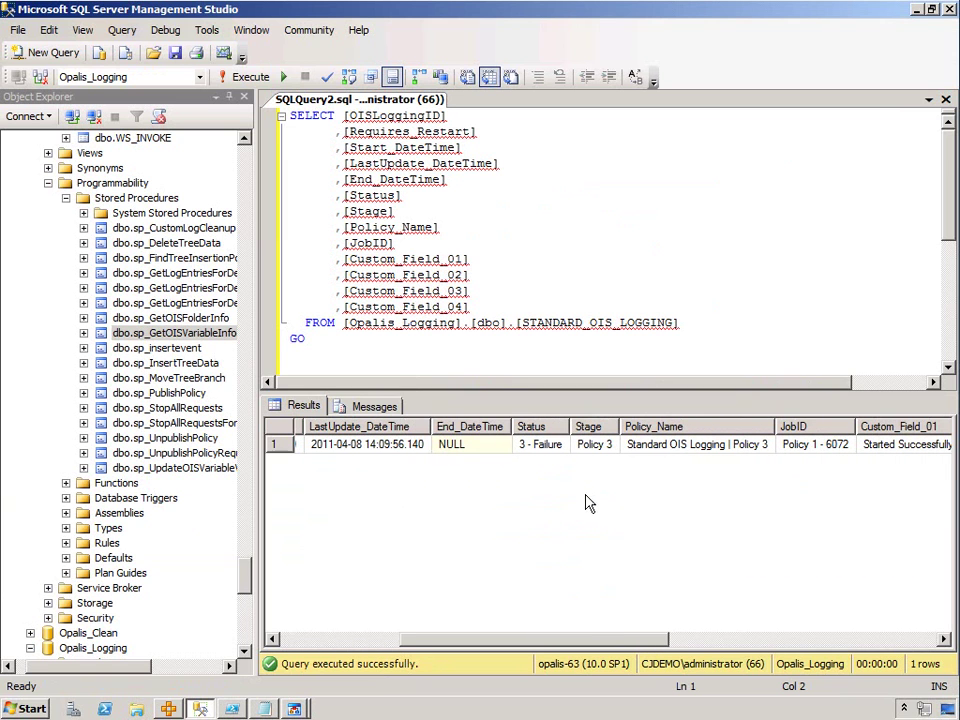
left_click_drag(568, 640, 611, 640)
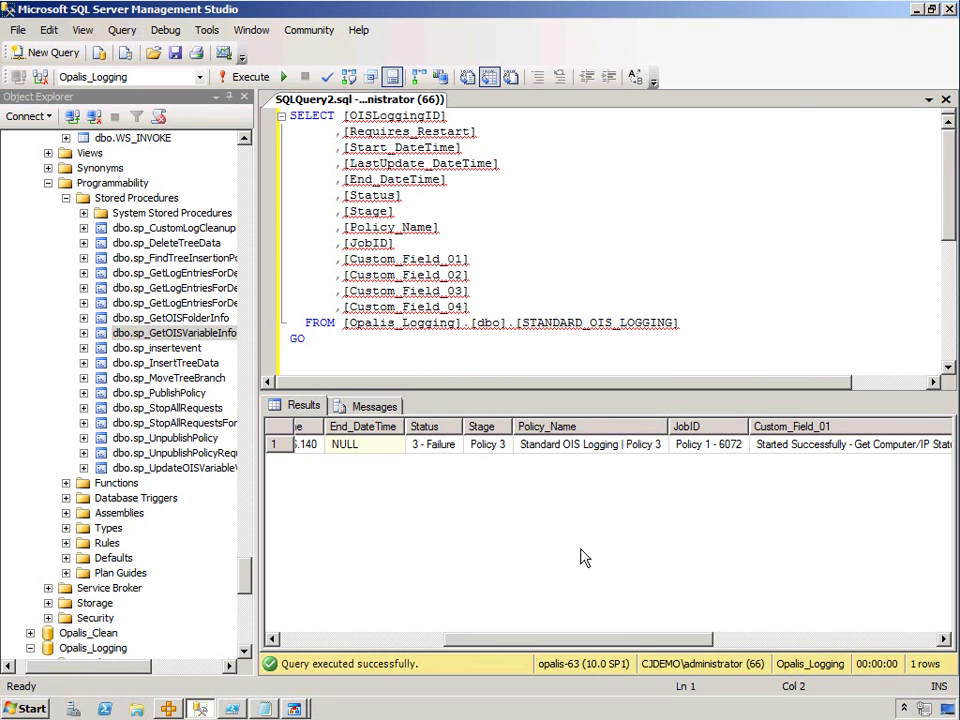
left_click_drag(570, 648, 672, 641)
left_click_drag(693, 427, 866, 427)
left_click_drag(640, 642, 724, 636)
double_click(627, 425)
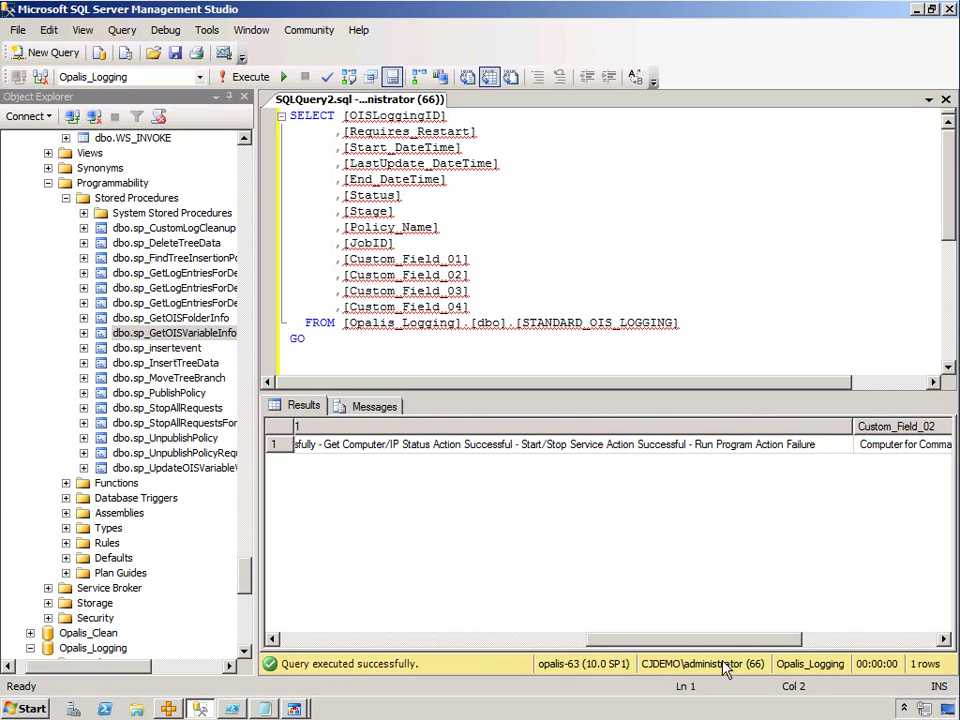
left_click_drag(740, 645, 897, 640)
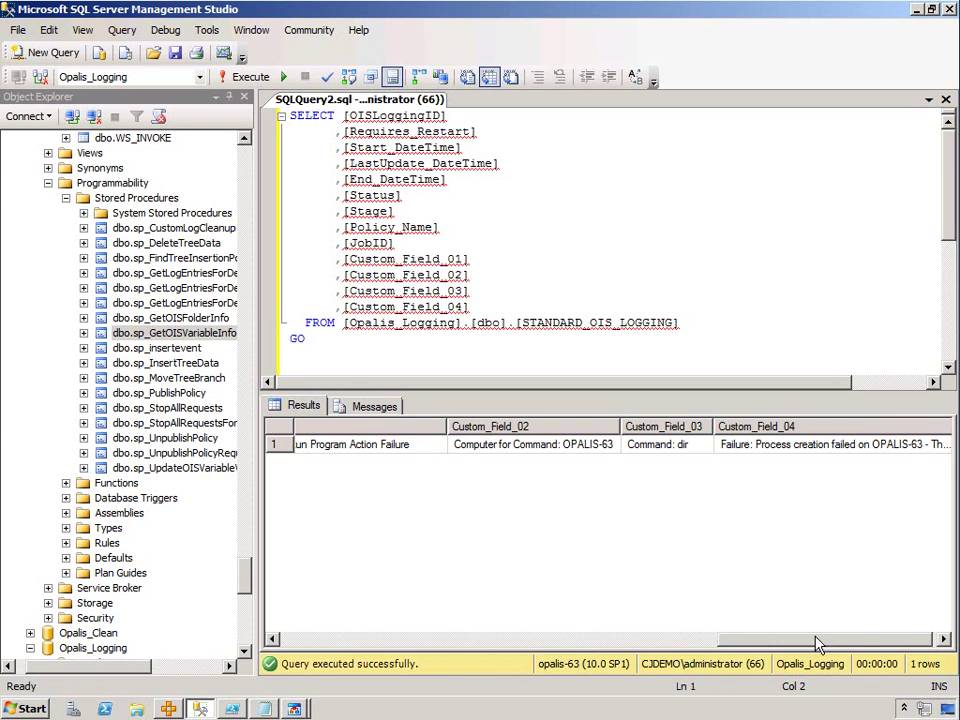
left_click_drag(814, 643, 866, 639)
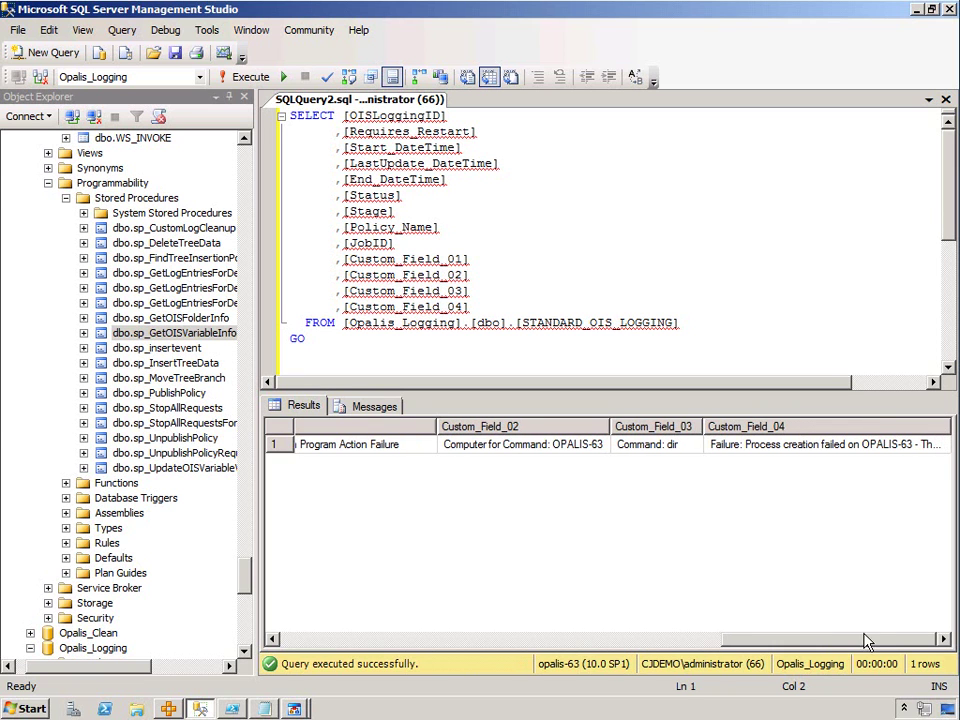
- Copy the Custom_Field_04 failure text from the query results into Notepad for reading, and check the Opalis Remote Execution service in Services
left_click(831, 452)
left_click(274, 708)
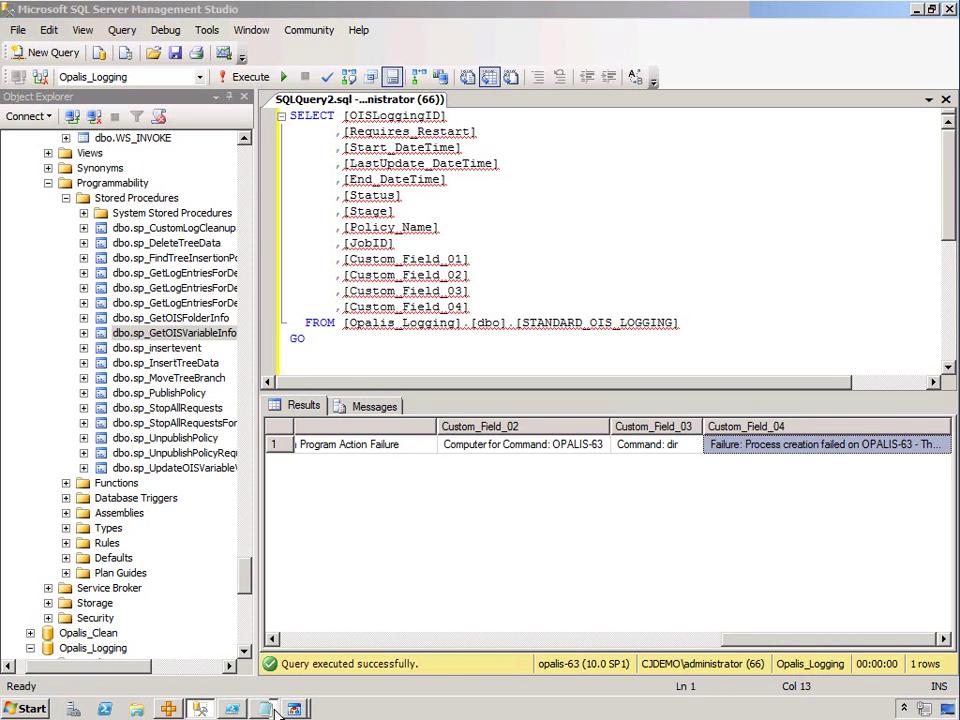
left_click(526, 478)
key("Return")
key("Return")
type("Failure: Process creation failed on OPALIS-63 - The system cannot find the file specified. (code 2)")
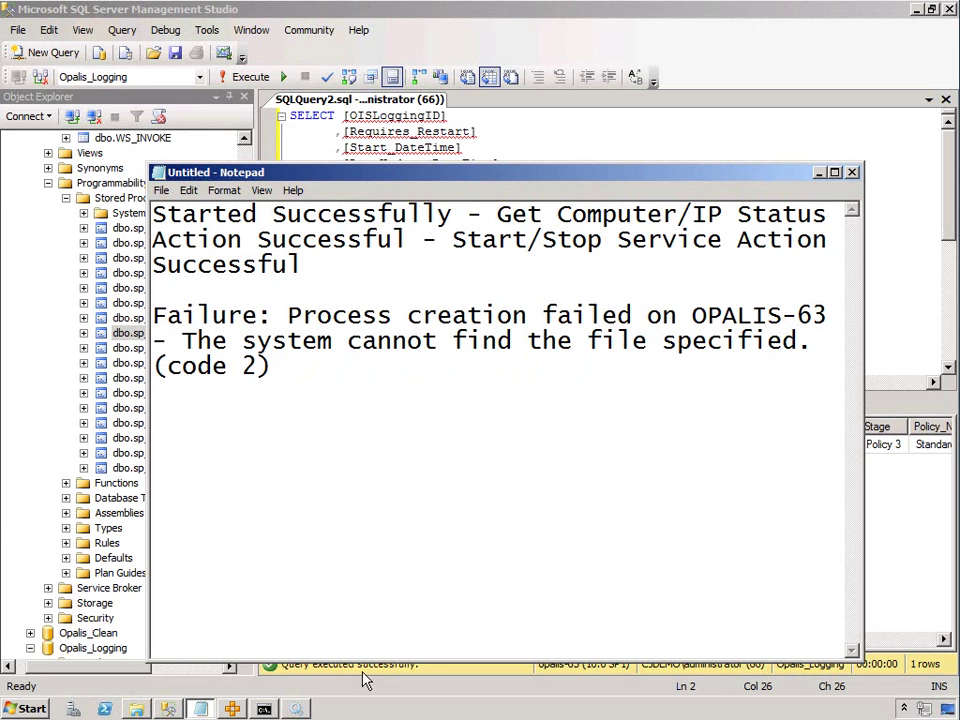
left_click(298, 707)
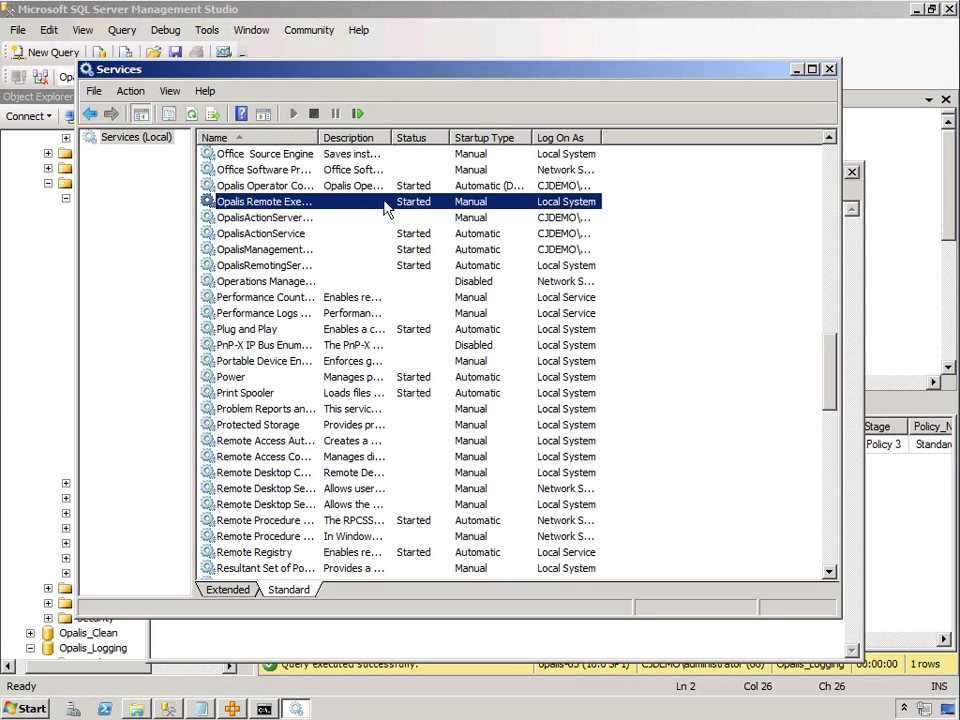
left_click(829, 69)
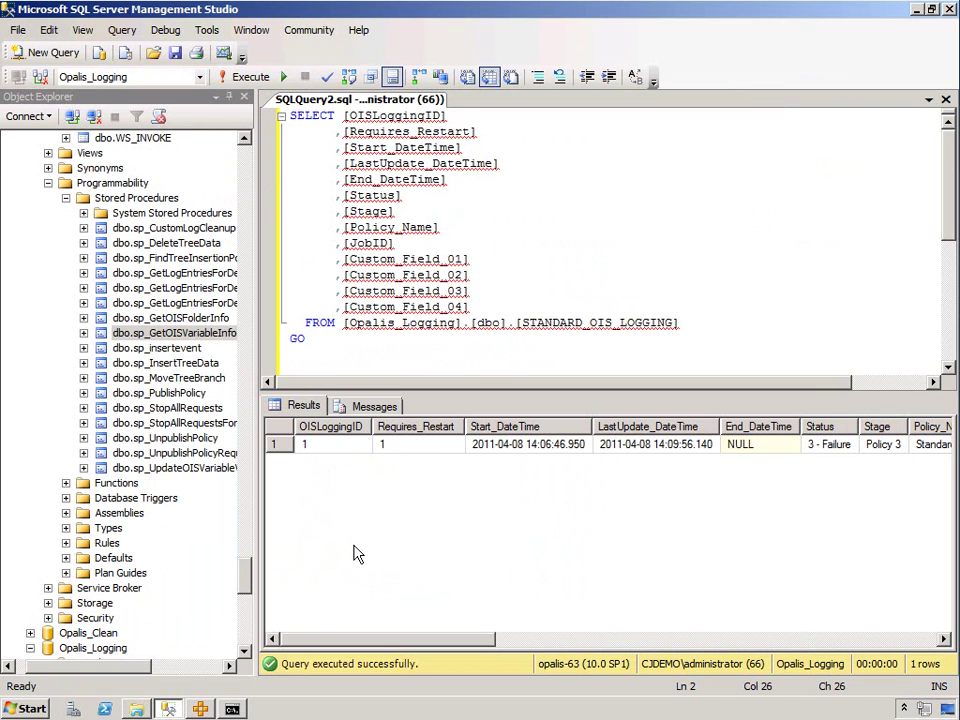
- Switch to Opalis Integration Server, create a new policy in the Standard OIS Logging folder and rename it "Standard OIS Logging | Restart Test"
left_click(200, 709)
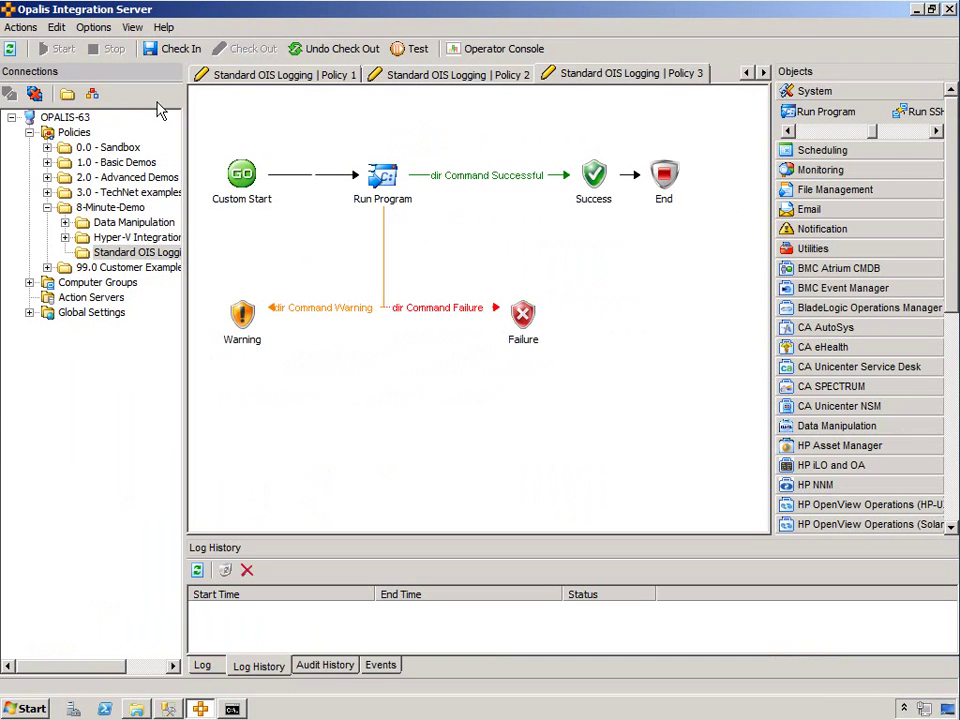
left_click(90, 94)
right_click(620, 81)
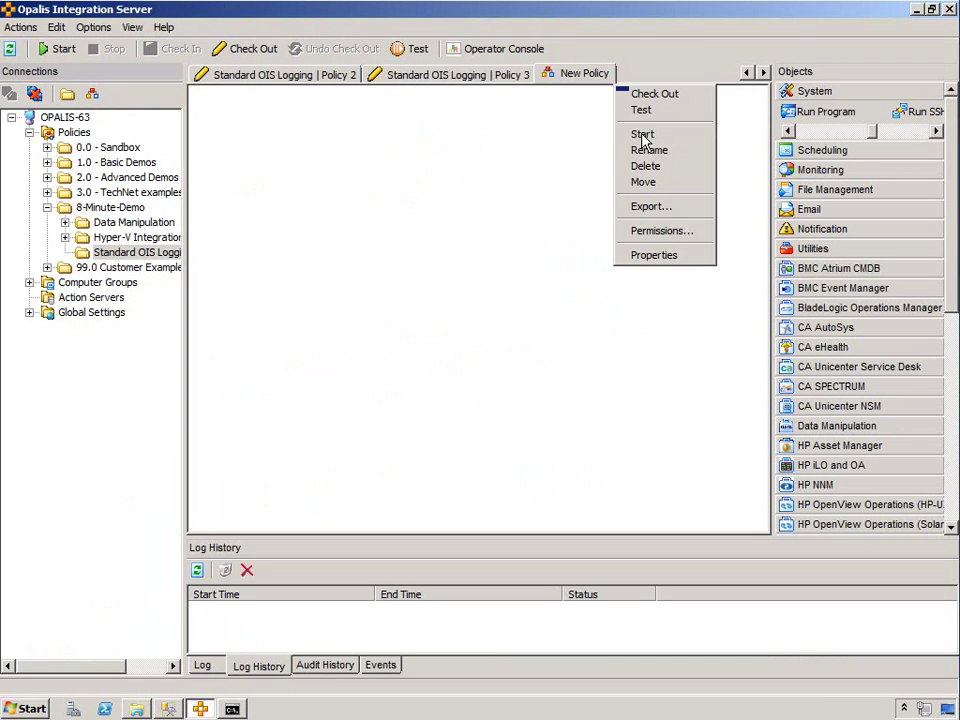
left_click(643, 150)
type("ging | Res")
type("tart Test")
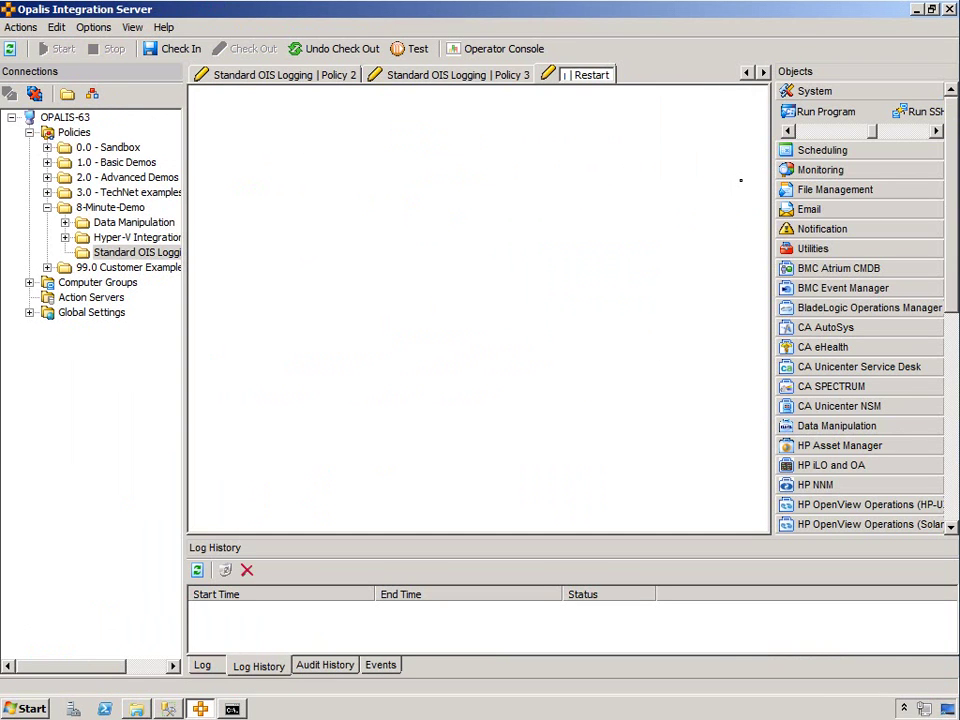
key("Return")
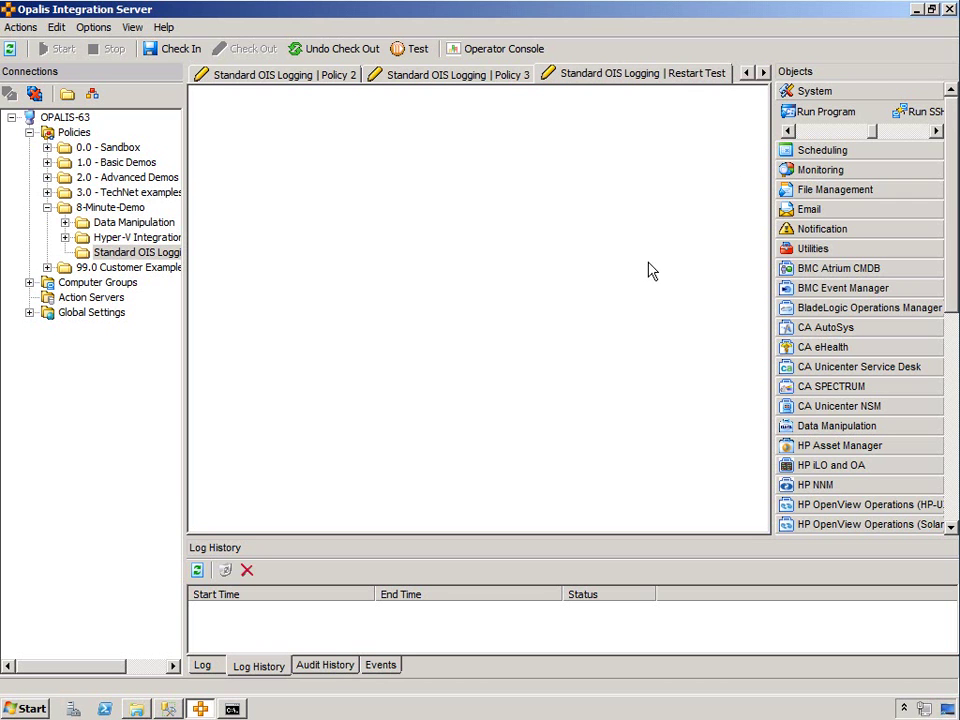
- Add the Standard OIS Logging Restart object to the Restart Test policy with the Standard OIS Logging Demo configuration
left_click_drag(950, 280, 951, 490)
left_click(872, 364)
left_click_drag(890, 358, 270, 204)
left_click(702, 282)
key("Return")
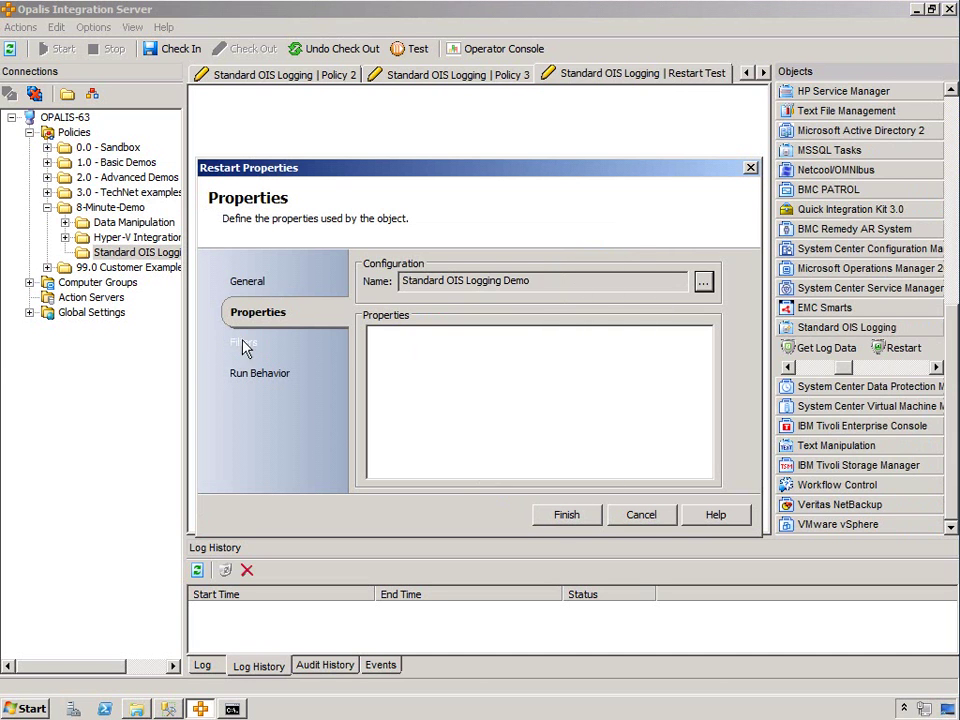
- Review the filter fields available to the Restart object, and save its properties without adding a filter
left_click(246, 343)
left_click(679, 281)
left_click(576, 308)
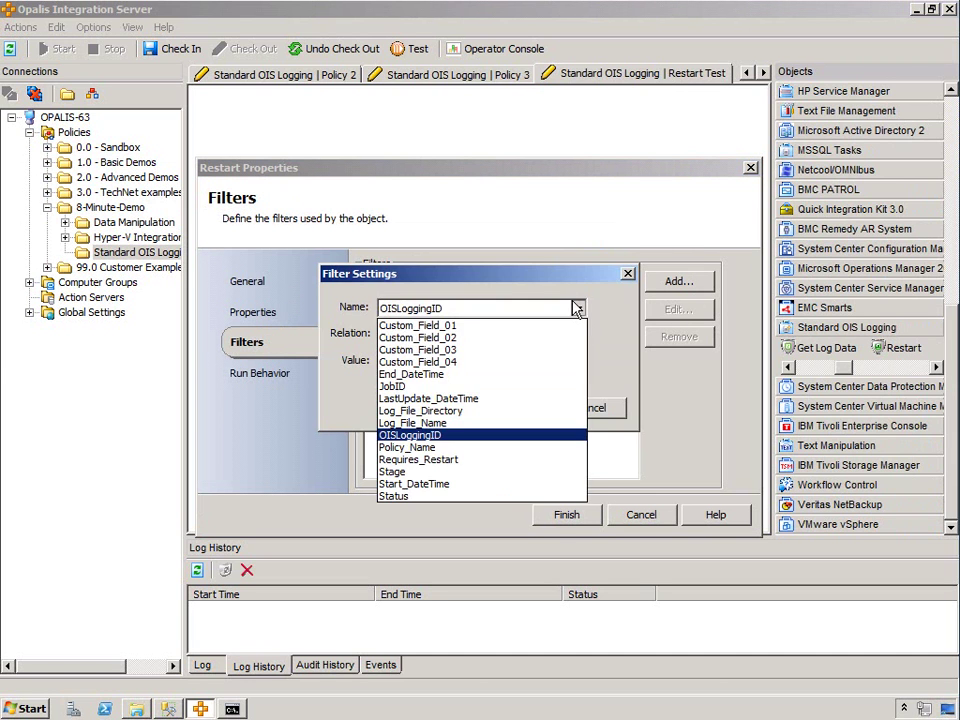
left_click(570, 285)
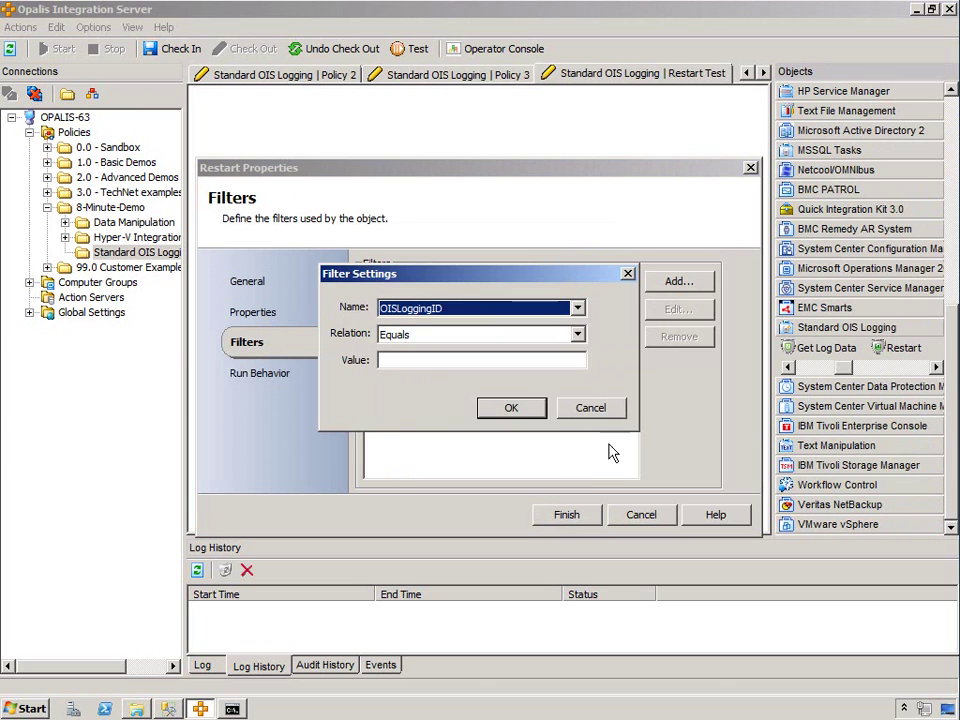
left_click(617, 403)
left_click(566, 515)
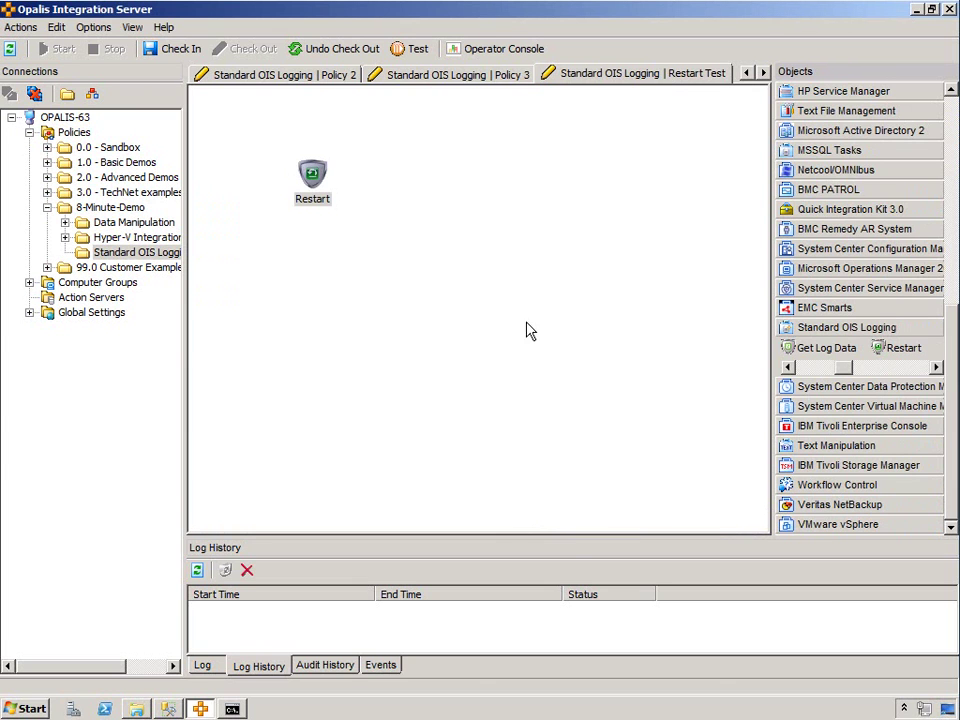
- Run Restart Test in the Policy Testing Console, examine the Restart object's detailed log results, and close the console
left_click(314, 186)
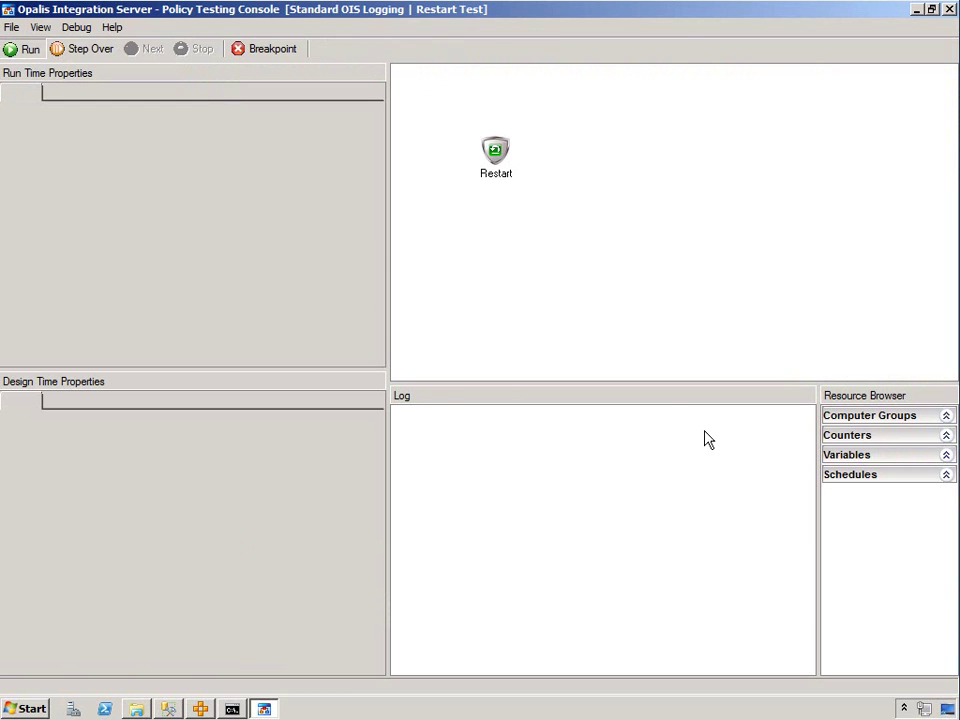
key("F5")
left_click_drag(647, 381, 659, 184)
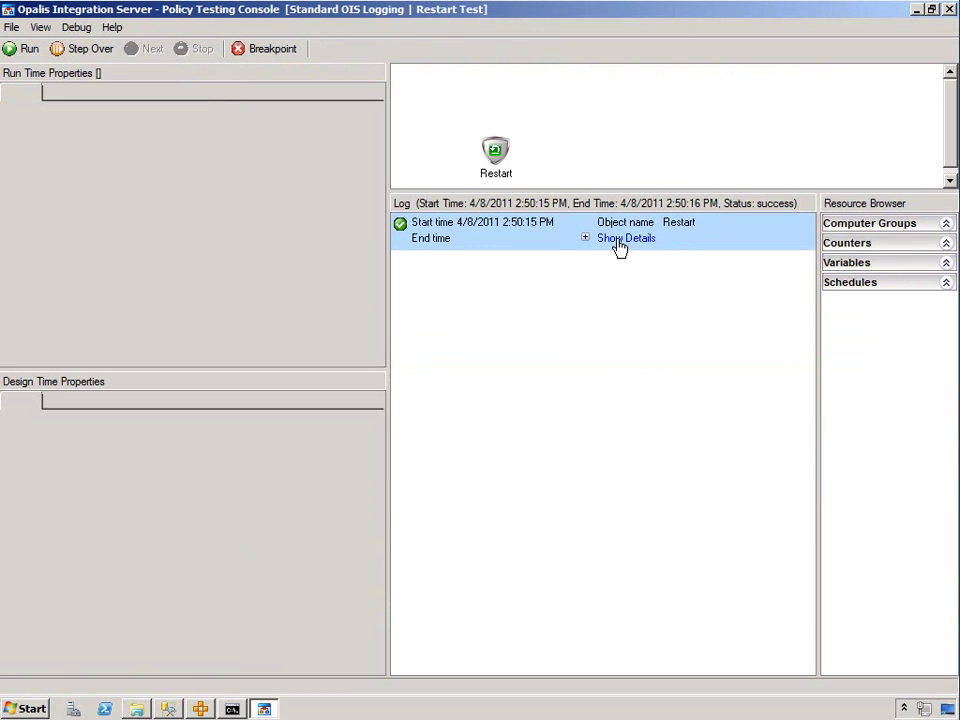
left_click(617, 248)
left_click_drag(810, 381, 807, 686)
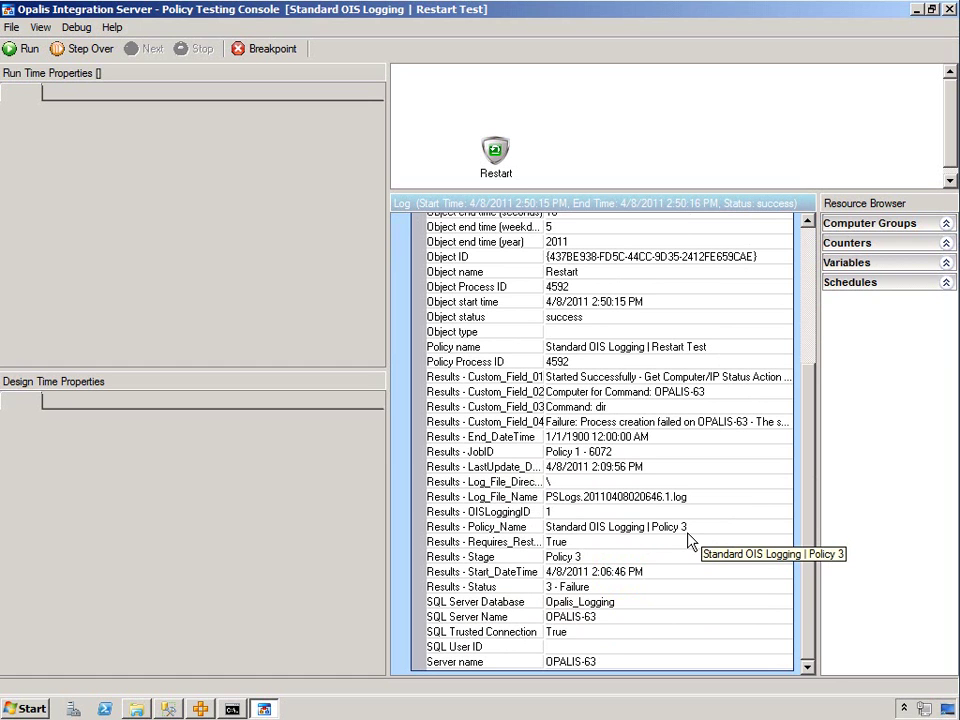
left_click(949, 9)
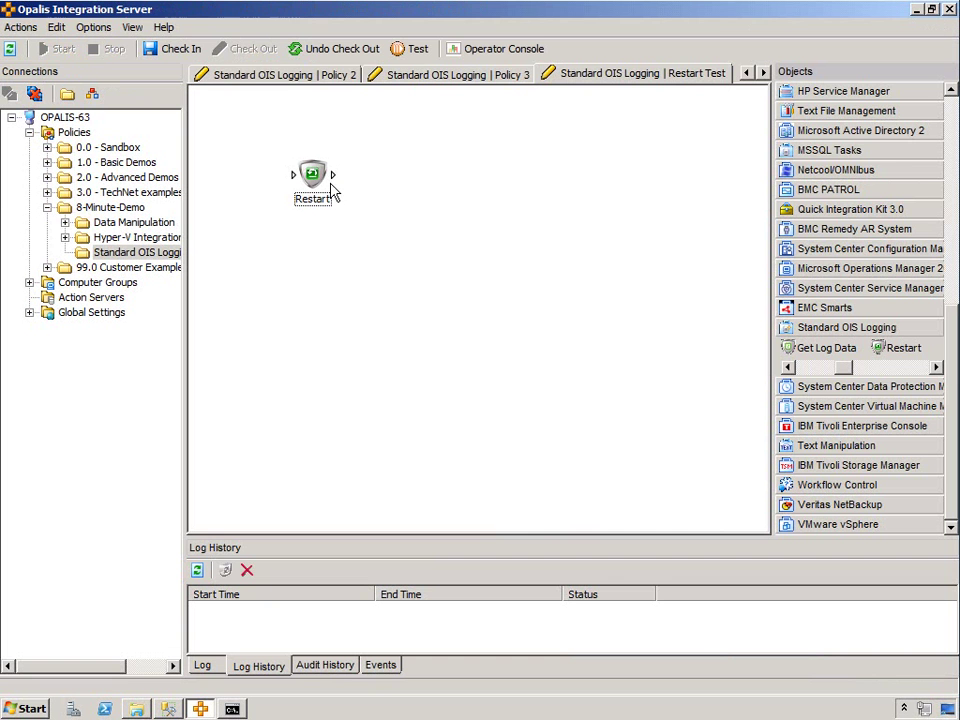
- Copy the Restart object into Policy 1 between Custom Start and Start, shifting the downstream objects along to make room
left_click(313, 175)
left_click(315, 185)
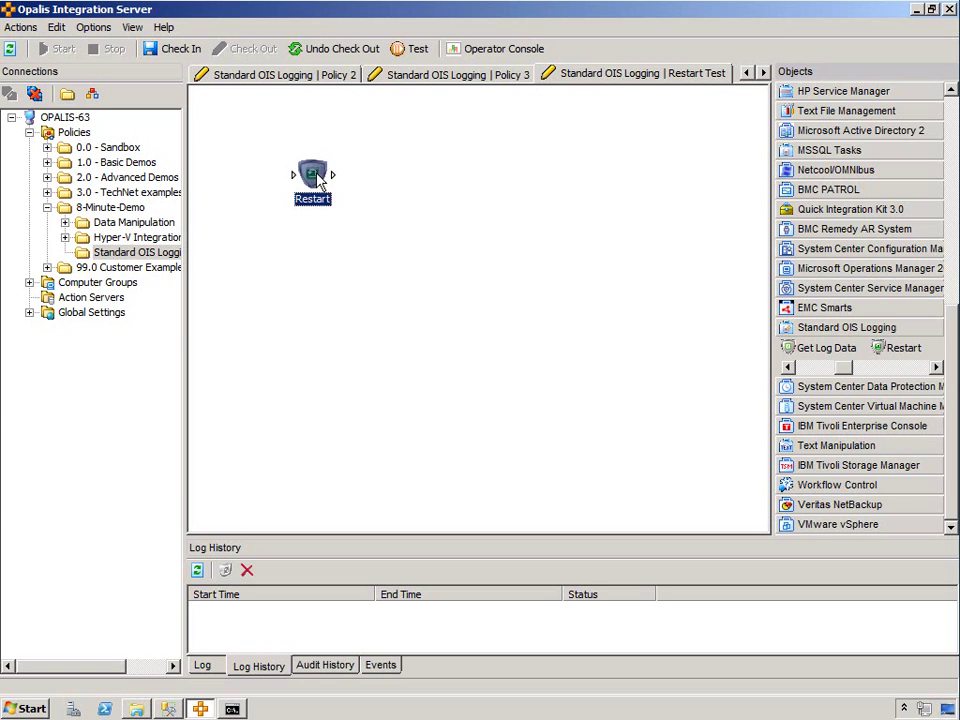
right_click(316, 174)
left_click(347, 239)
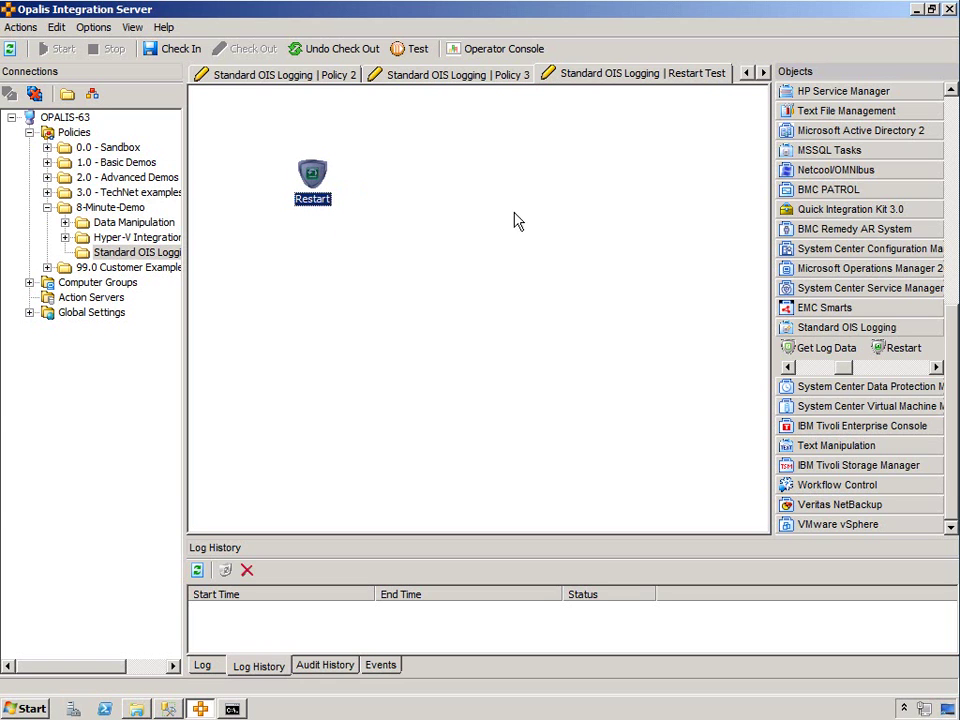
left_click(746, 73)
left_click_drag(592, 178, 724, 182)
left_click_drag(523, 175, 662, 180)
left_click_drag(400, 180, 523, 178)
left_click_drag(312, 175, 453, 175)
right_click(322, 138)
left_click(345, 144)
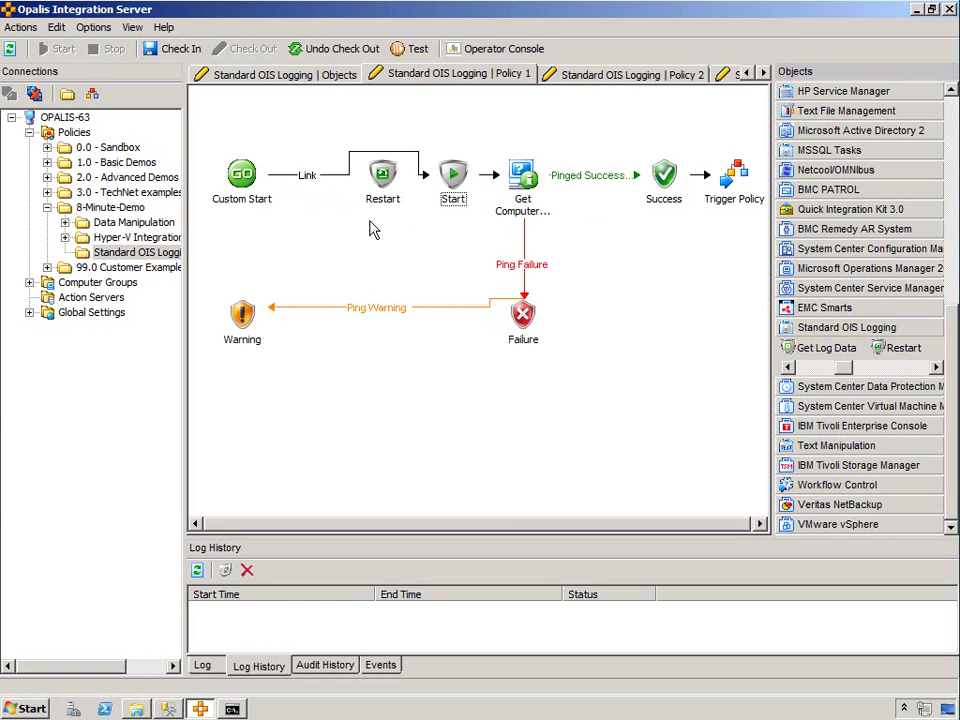
- Replace the direct link between Custom Start and Start with links through Restart, and rearrange Policy 1's objects, including Warning and Failure
right_click(322, 182)
left_click(352, 186)
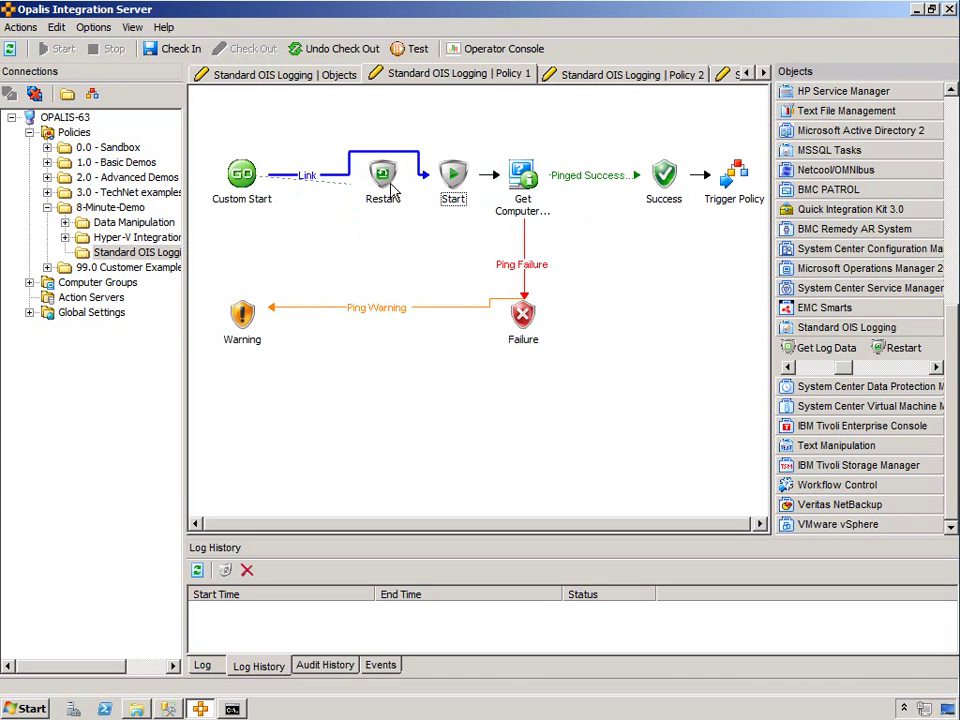
left_click_drag(381, 172, 313, 172)
left_click_drag(242, 317, 312, 317)
left_click_drag(523, 316, 641, 321)
left_click_drag(311, 317, 381, 317)
left_click_drag(664, 317, 663, 385)
left_click_drag(383, 317, 378, 405)
- Paste a copy of Policy 2's trigger object into Policy 1 above Restart as Trigger Policy 3, and link Restart to it
left_click(632, 74)
right_click(597, 176)
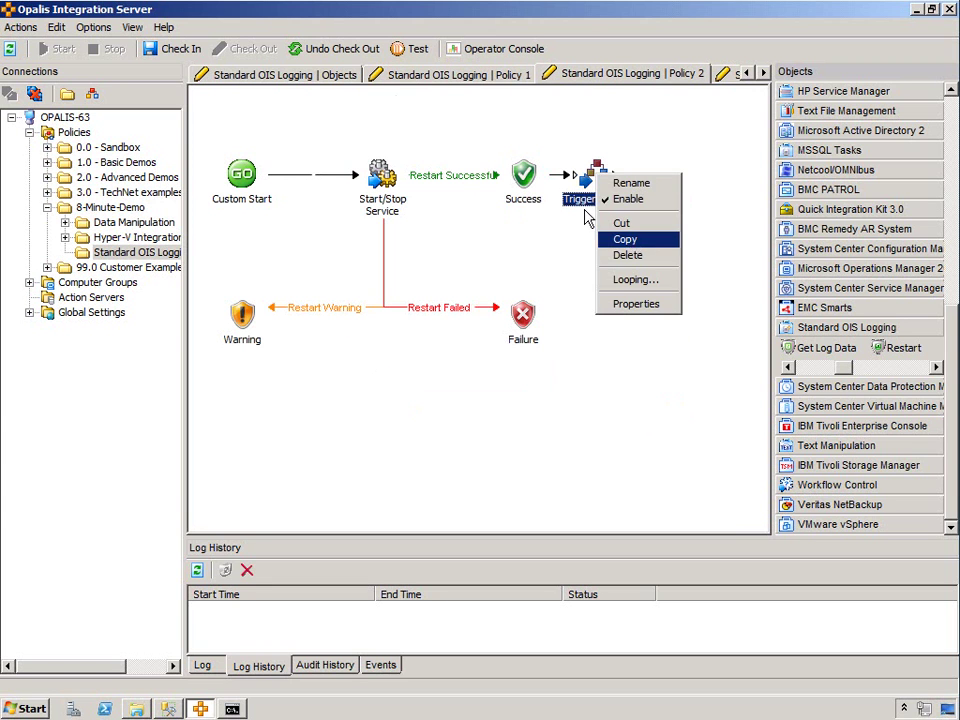
left_click(625, 239)
left_click(458, 74)
right_click(366, 109)
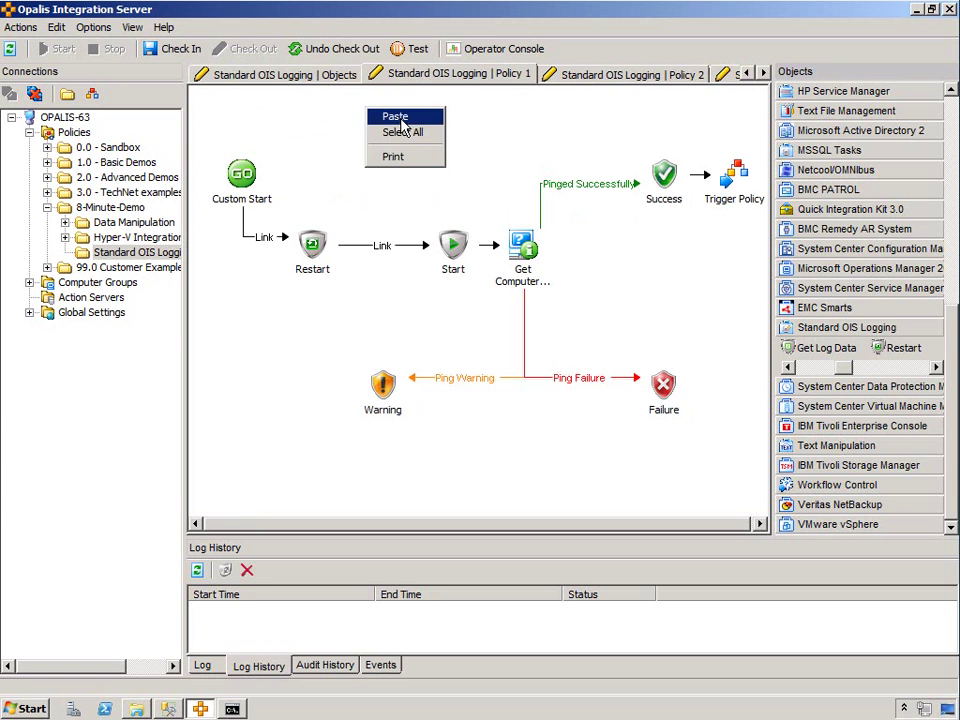
left_click(395, 117)
left_click_drag(312, 245, 379, 184)
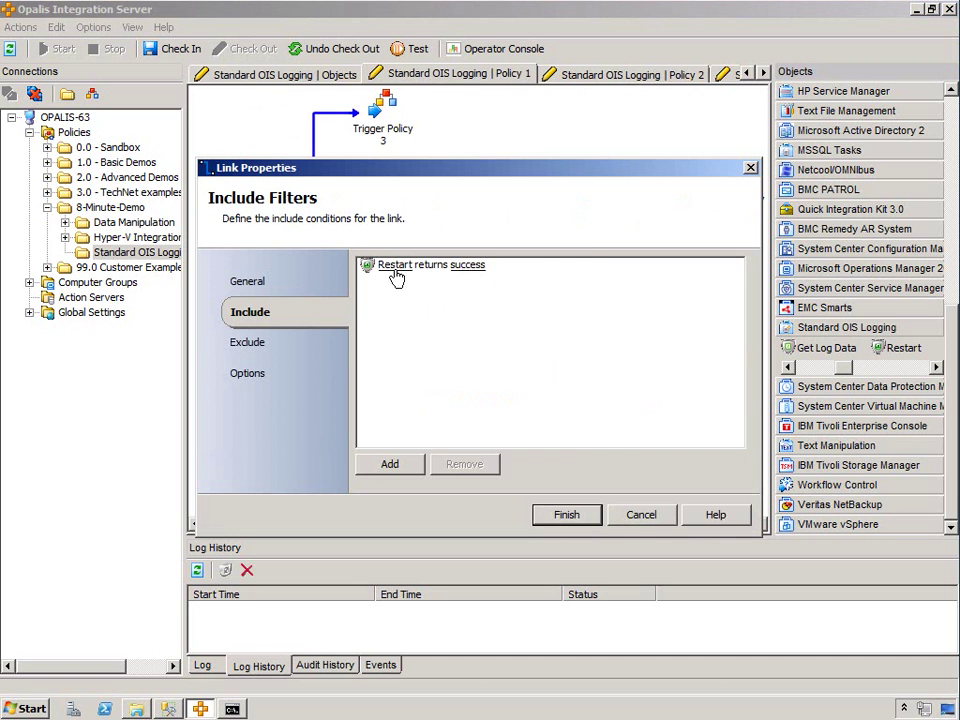
- Set the include filter on the link from Restart to Trigger Policy 3 to Results - Stage from Restart equals Policy 3
left_click(394, 268)
scroll(335, 375, "down", 2)
double_click(335, 420)
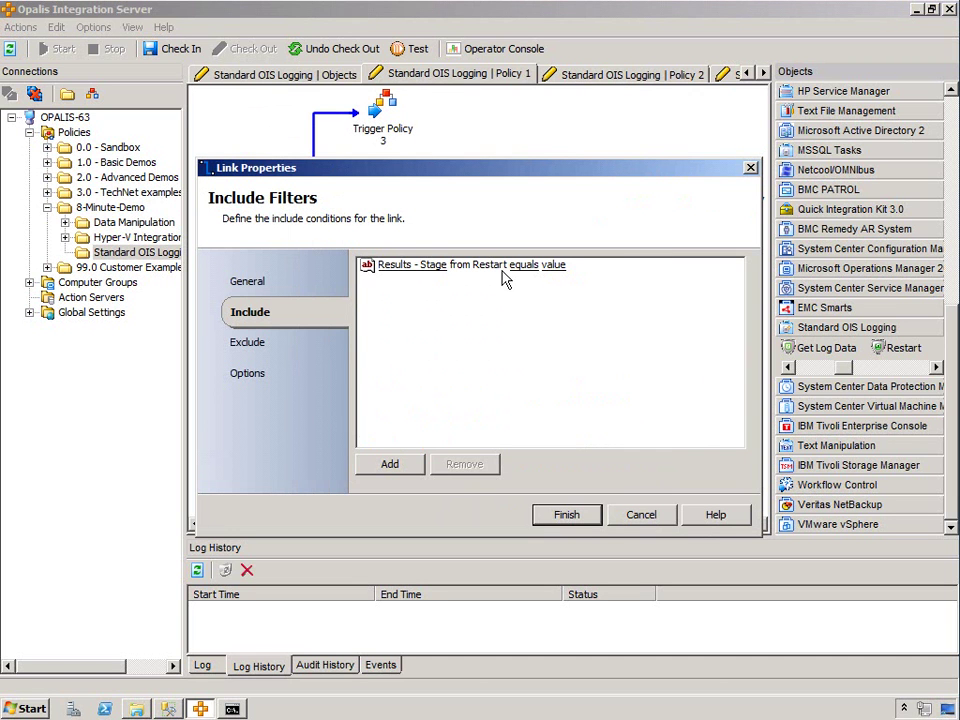
left_click(553, 266)
type("Policy 3")
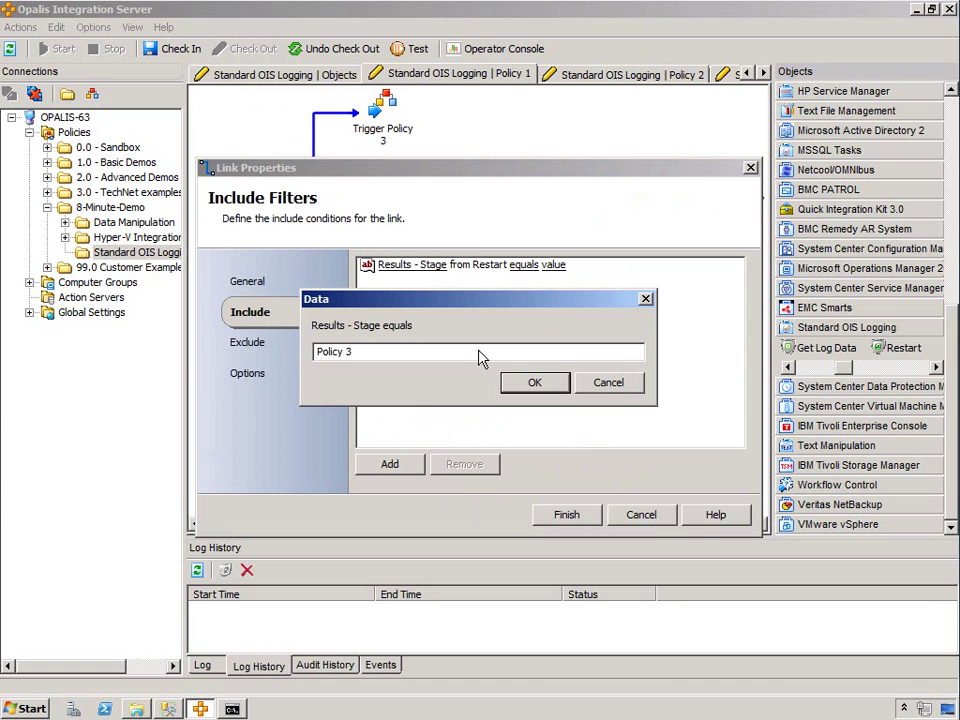
left_click(535, 383)
- Name the link from Restart to Trigger Policy 3 "Go to Policy 3" and color it blue
left_click(250, 281)
key("Tab")
type("Go t")
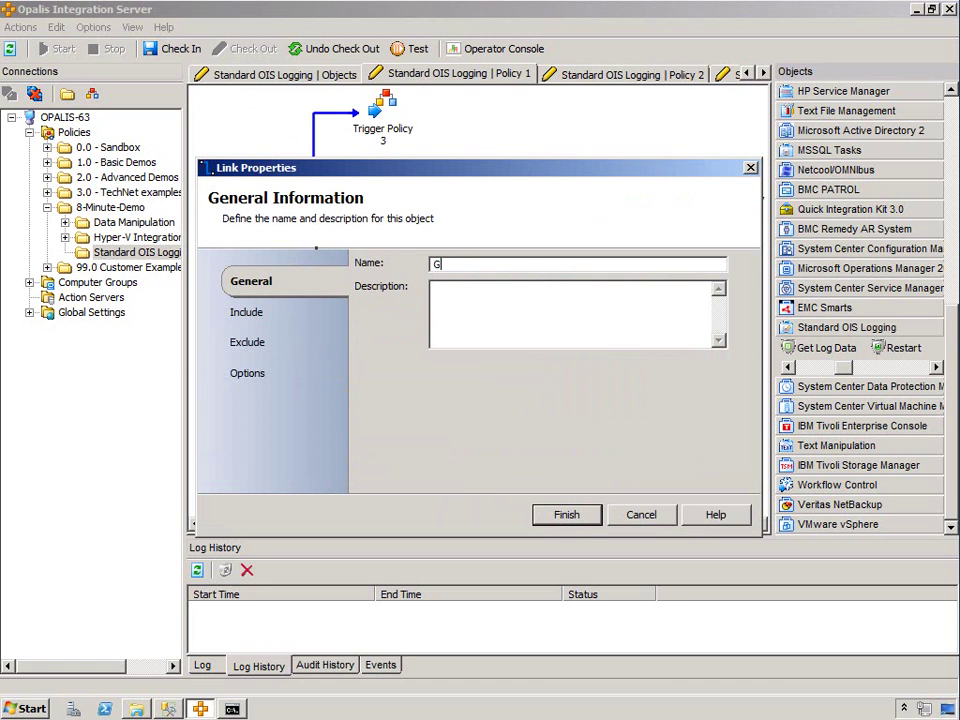
left_click(247, 373)
left_click(467, 261)
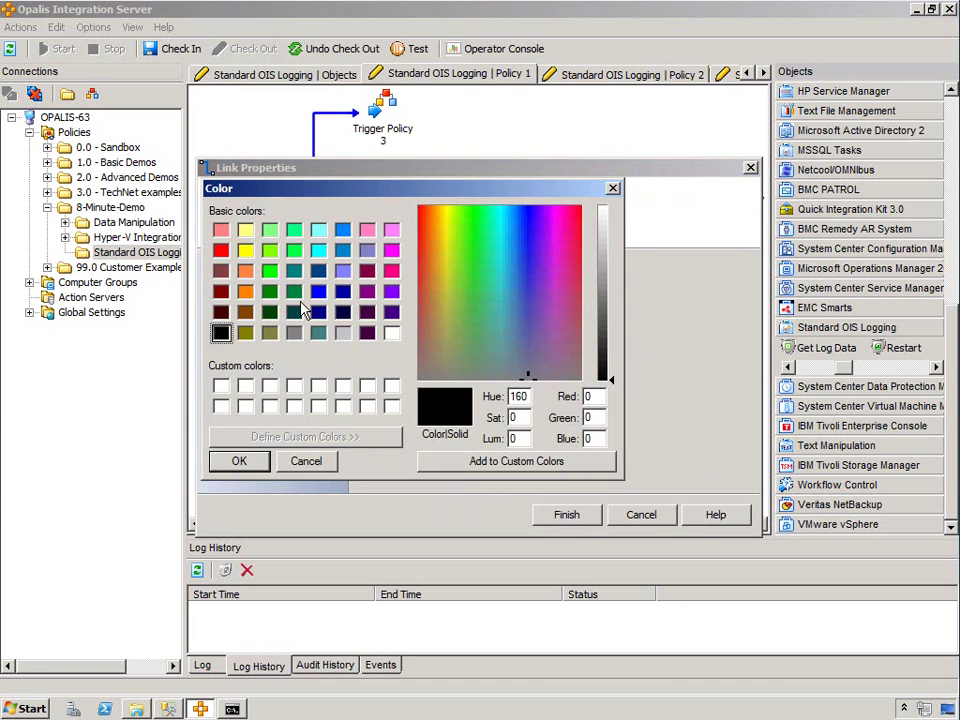
left_click(318, 291)
left_click(239, 461)
key("Return")
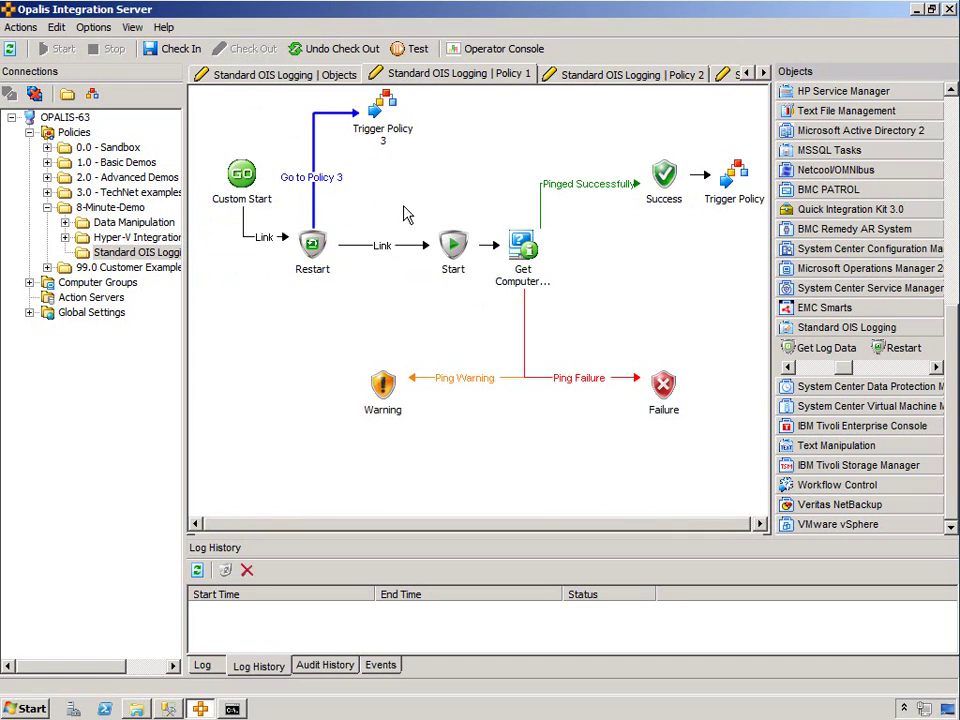
- Set the include filter on the link from Restart to Start to Log Restart Policy Count from Restart equals 0
left_click(238, 190)
double_click(376, 247)
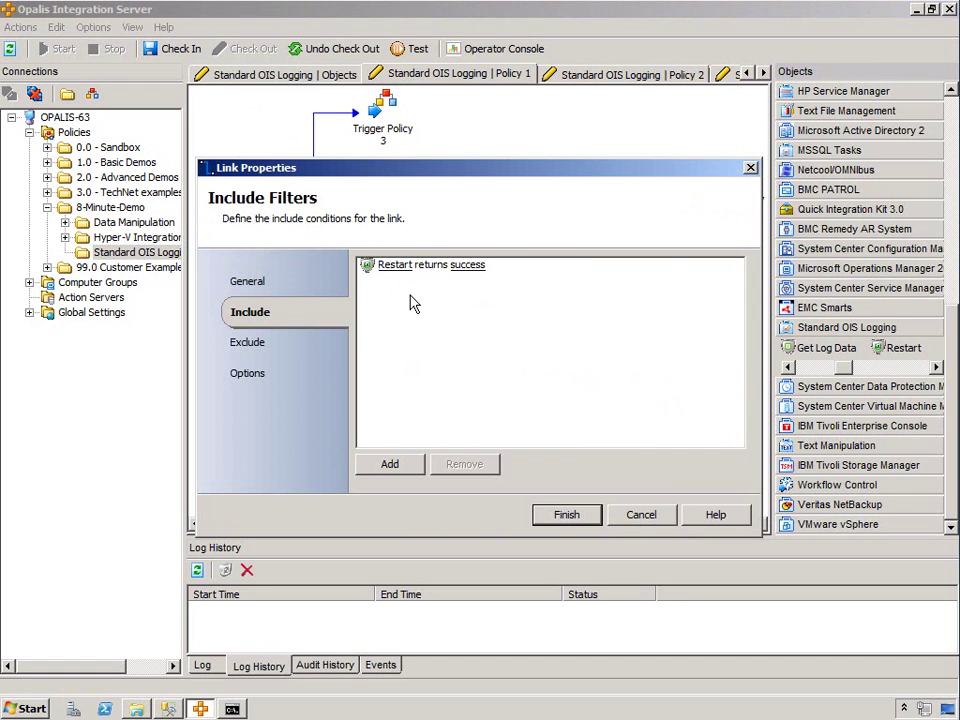
left_click(392, 264)
double_click(431, 274)
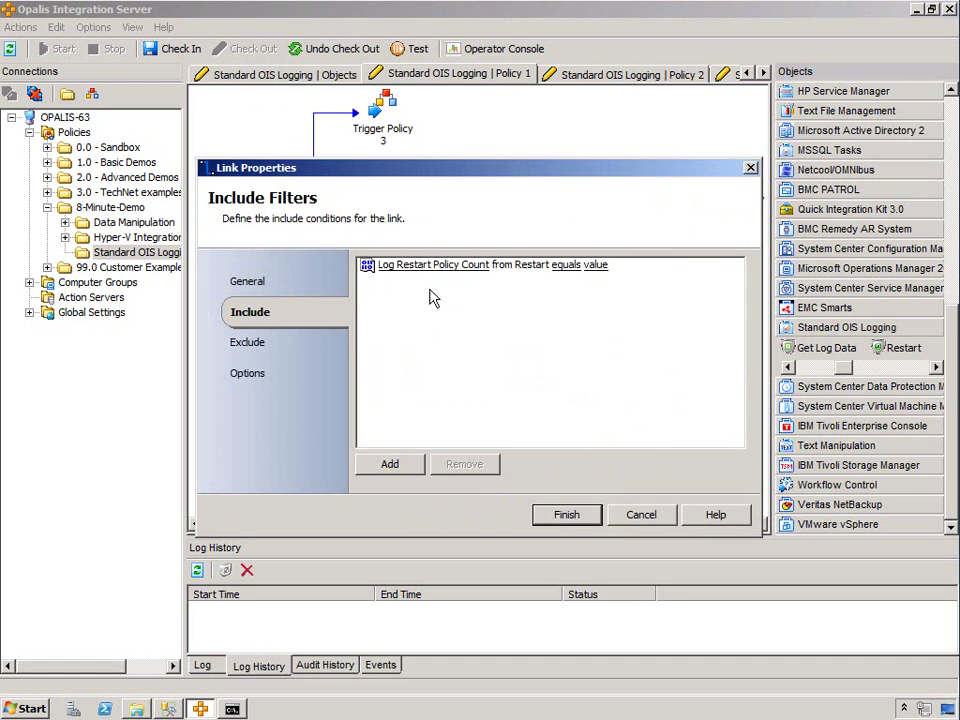
left_click(596, 264)
type("0")
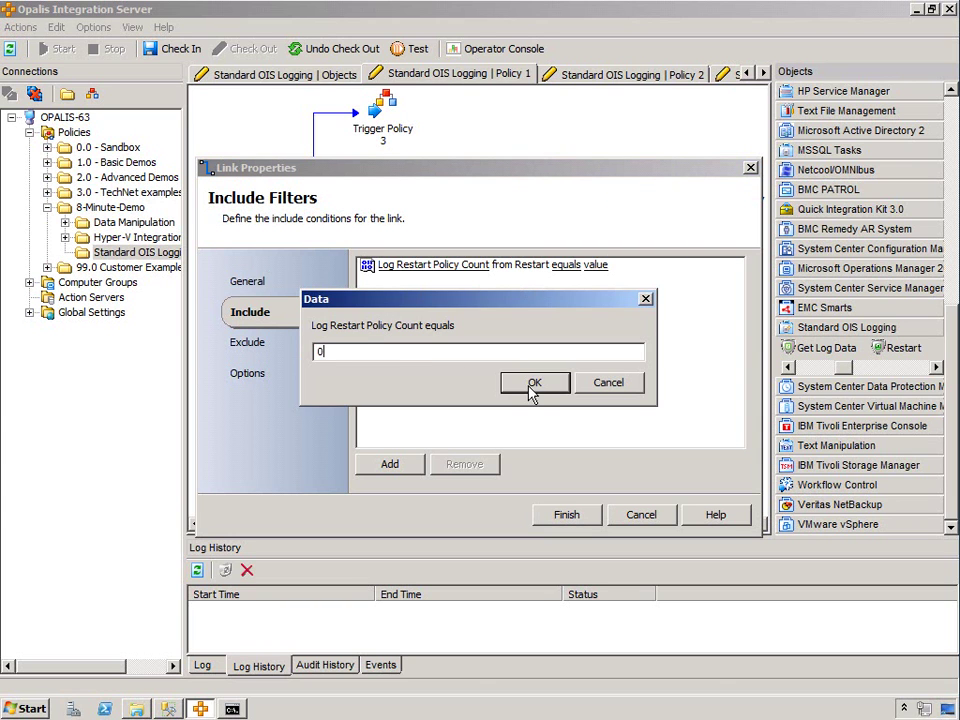
left_click(534, 386)
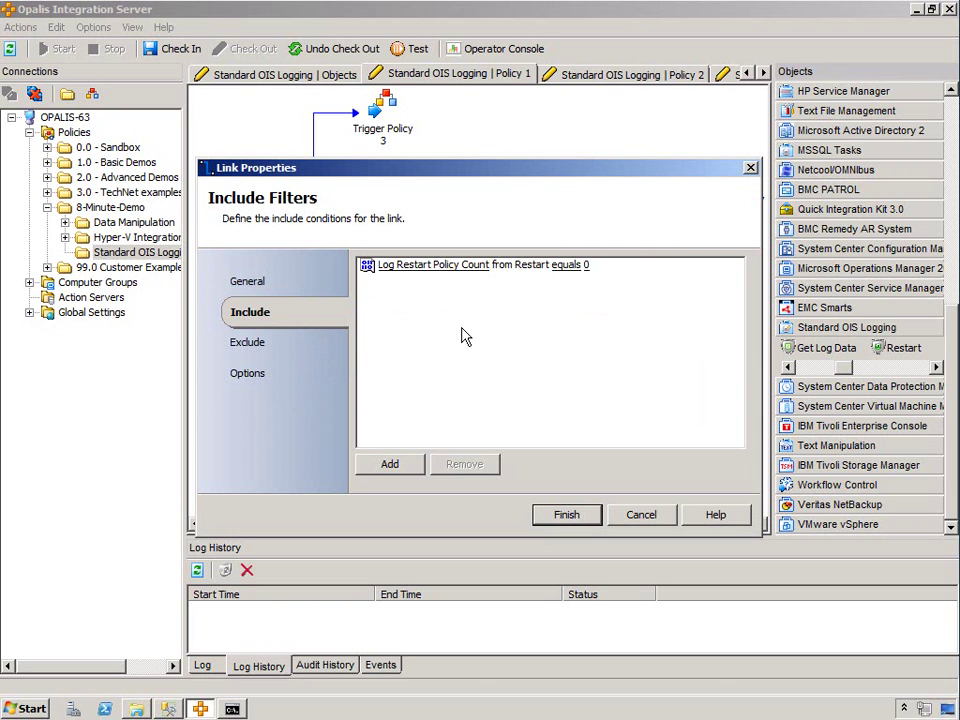
- Name the link from Restart to Start "Restart Count = 0" and color it green
left_click(330, 280)
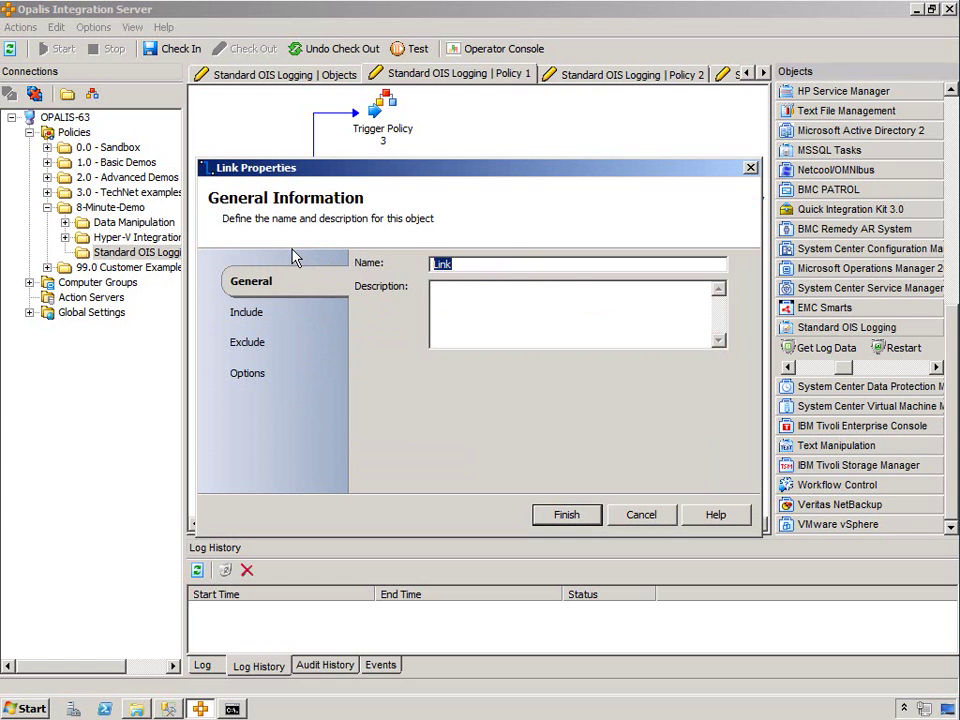
type("Restart Count =")
left_click(247, 373)
left_click(440, 267)
left_click(271, 292)
left_click(239, 461)
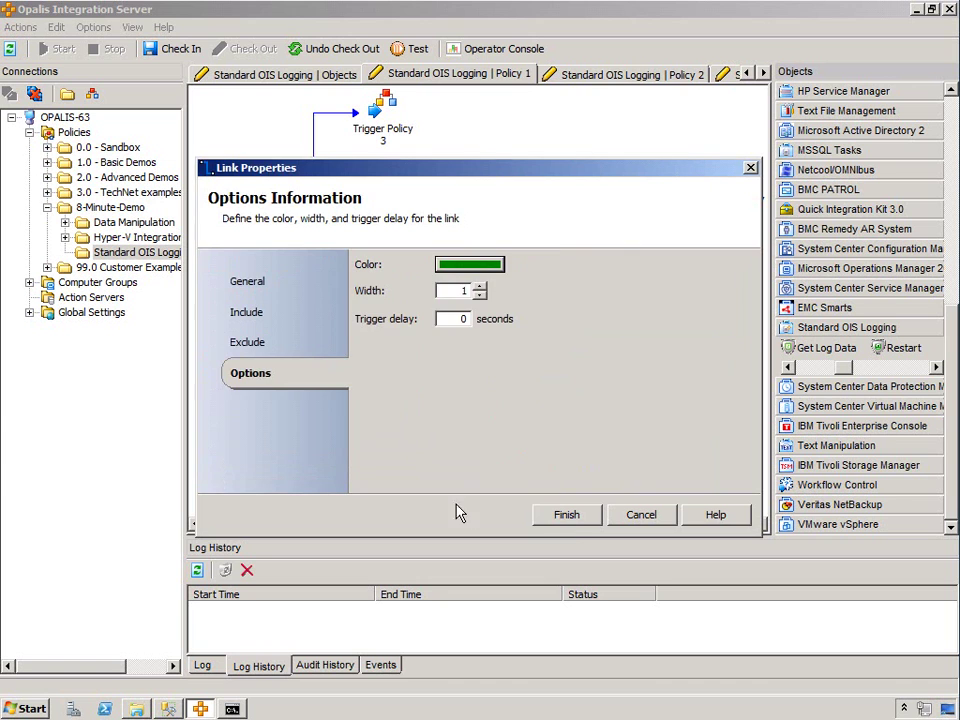
left_click(566, 515)
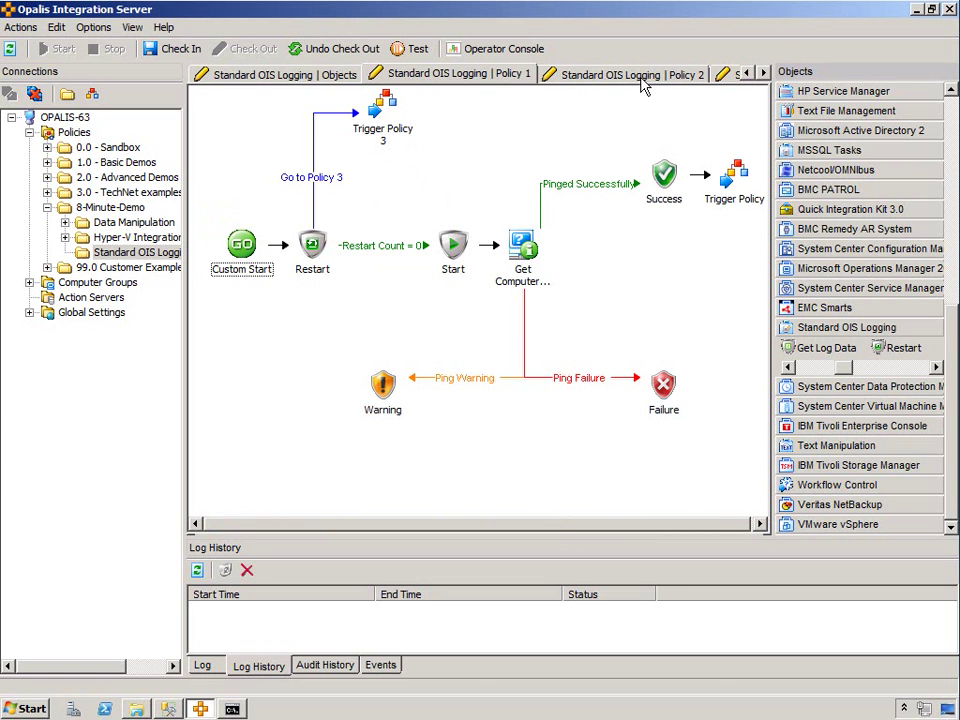
- Duplicate the Trigger Policy object that follows Success and link Restart to the copy
right_click(736, 173)
left_click(765, 237)
key("ctrl+v")
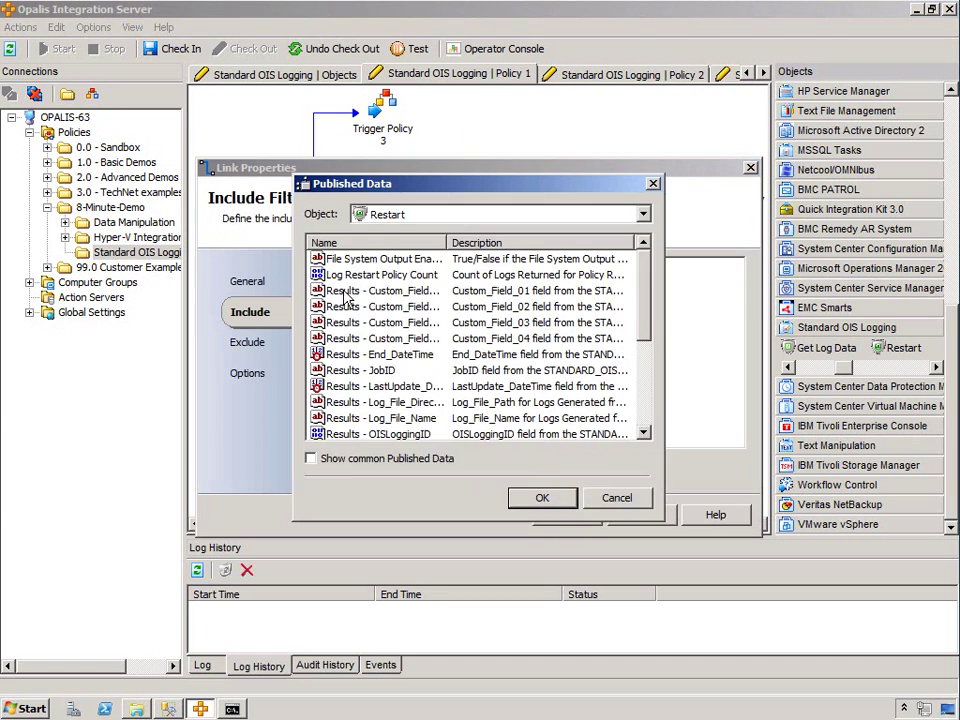
- Set the include filter on the link from Restart to the copied Trigger Policy to Results - Stage from Restart equals Policy 2
scroll(345, 300, "down", 2)
double_click(343, 386)
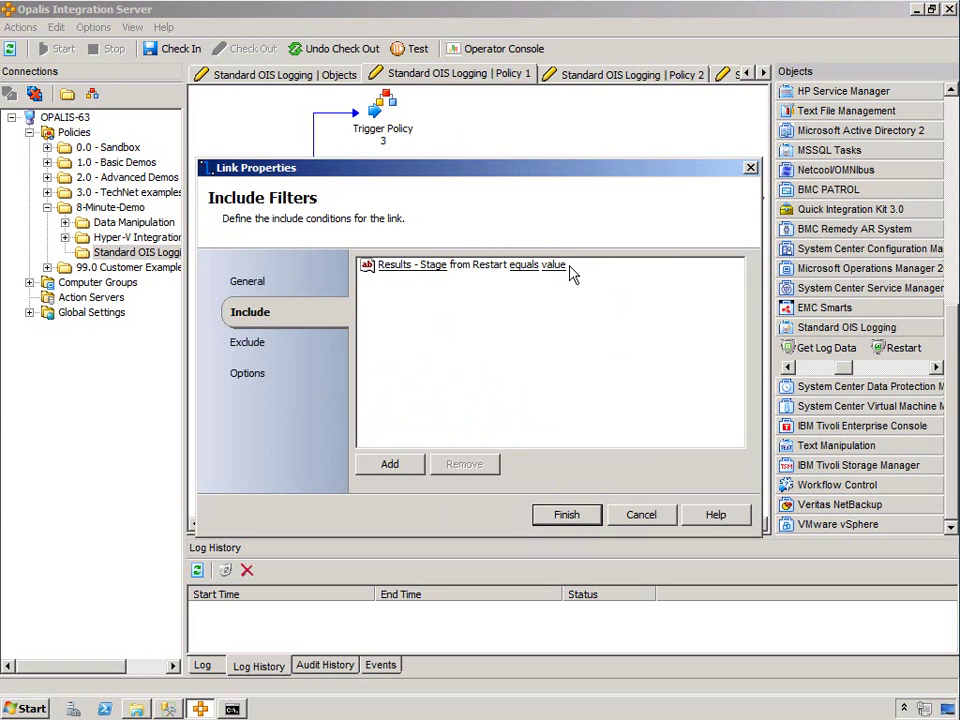
left_click(554, 268)
type("Polic")
left_click(535, 383)
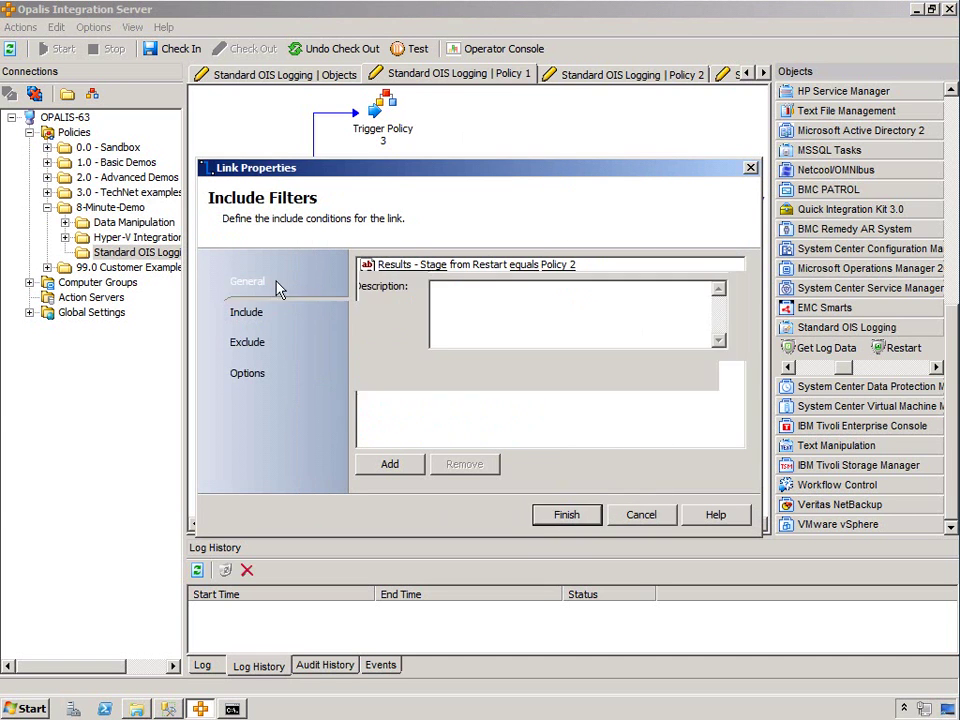
- Name the link from Restart to the copied Trigger Policy "Go to Policy 2" and color it blue
left_click(274, 285)
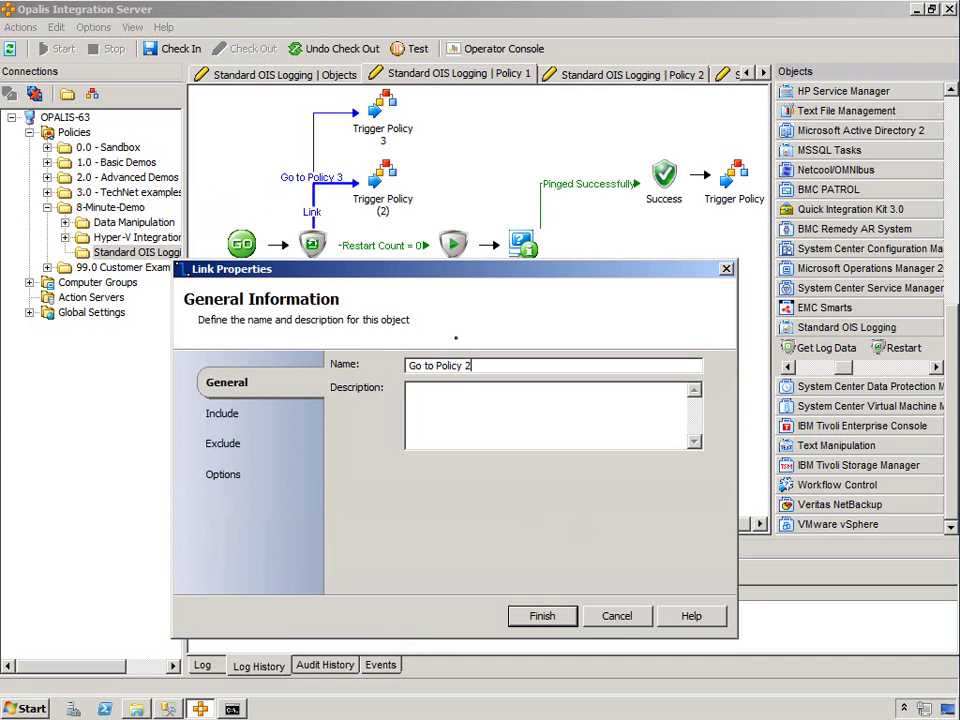
left_click(223, 474)
left_click(489, 311)
left_click(294, 392)
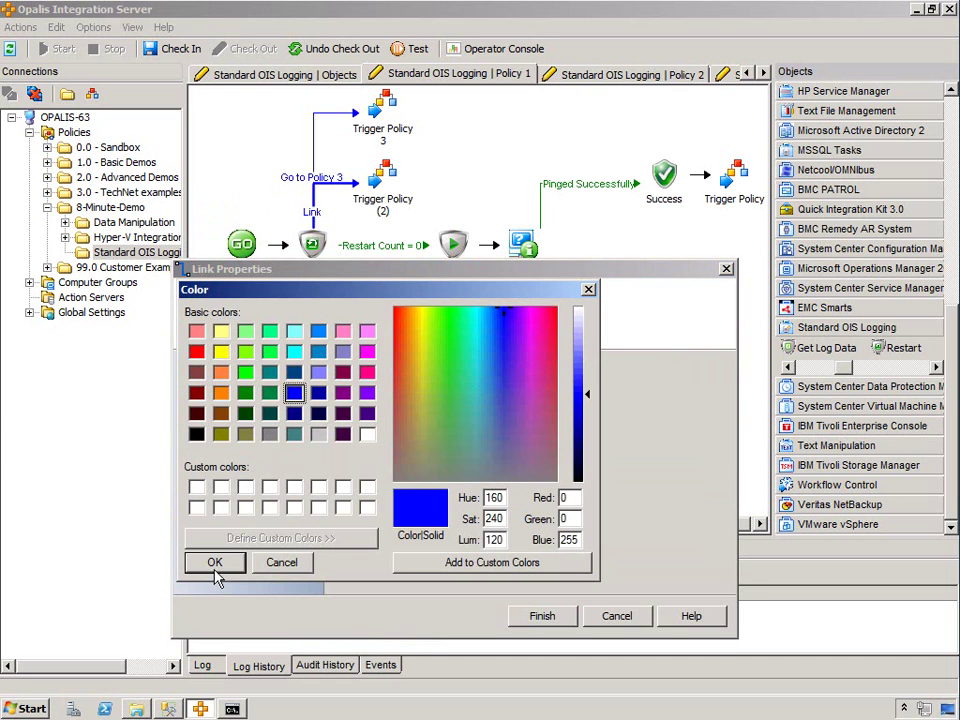
left_click(214, 562)
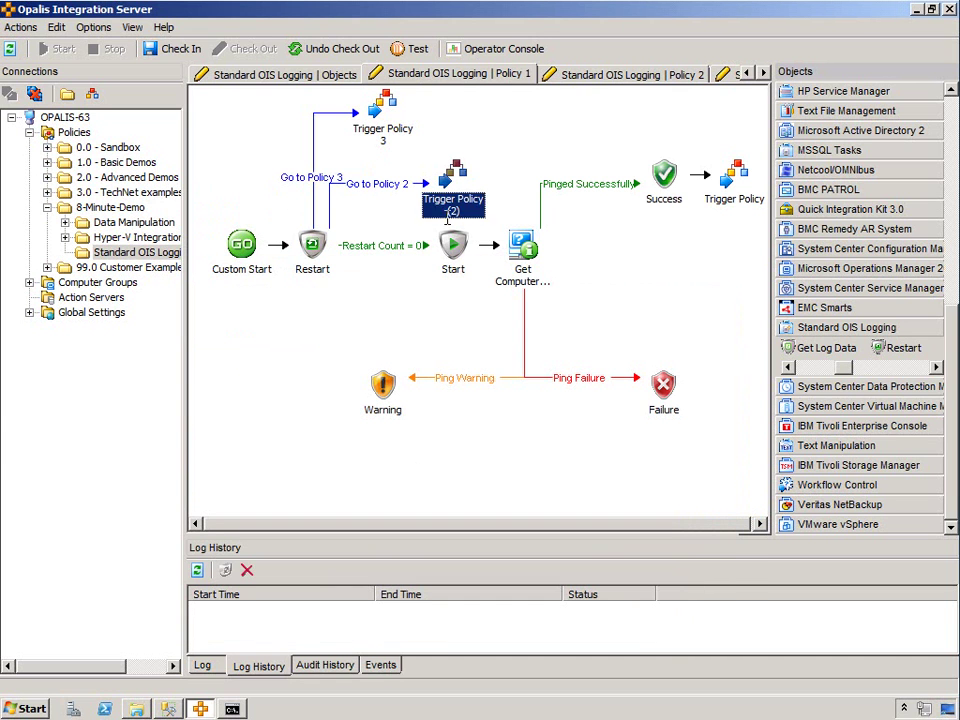
- Rename the copied trigger object "Trigger Policy 2" and align Success and its following Trigger Policy with the main row of objects
type("Trigger Policy 2")
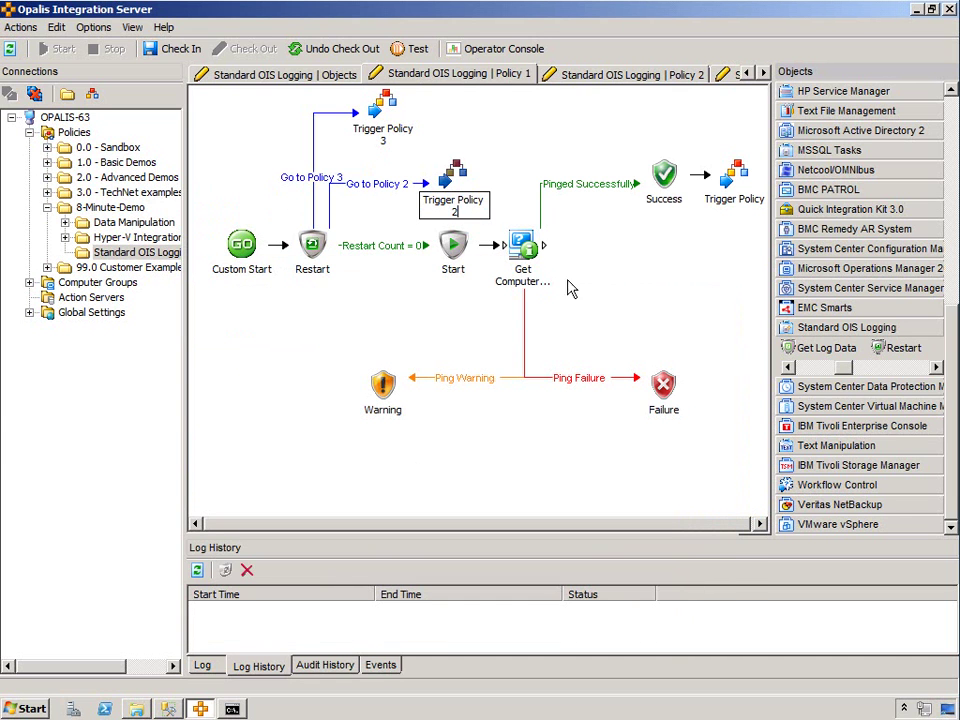
left_click(348, 187)
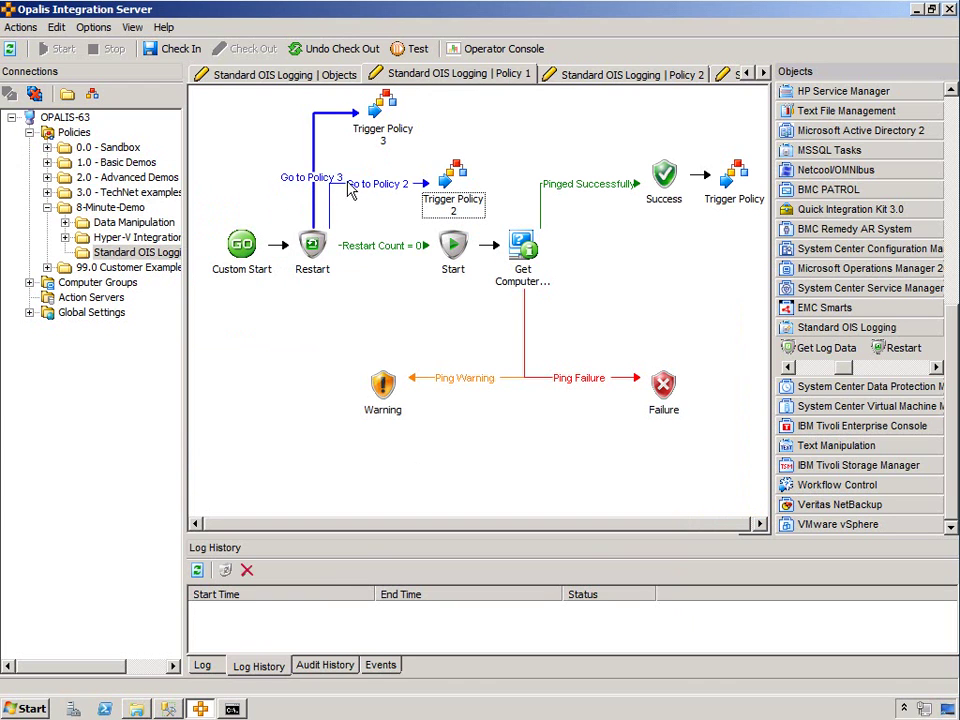
left_click(368, 247)
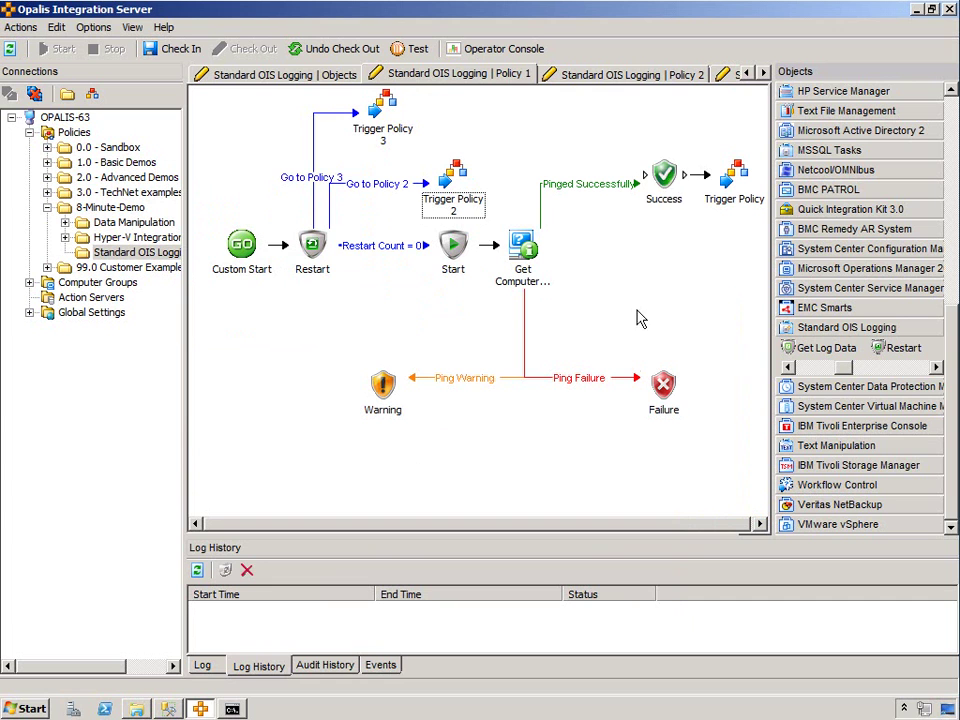
left_click(664, 180)
left_click_drag(668, 220, 670, 285)
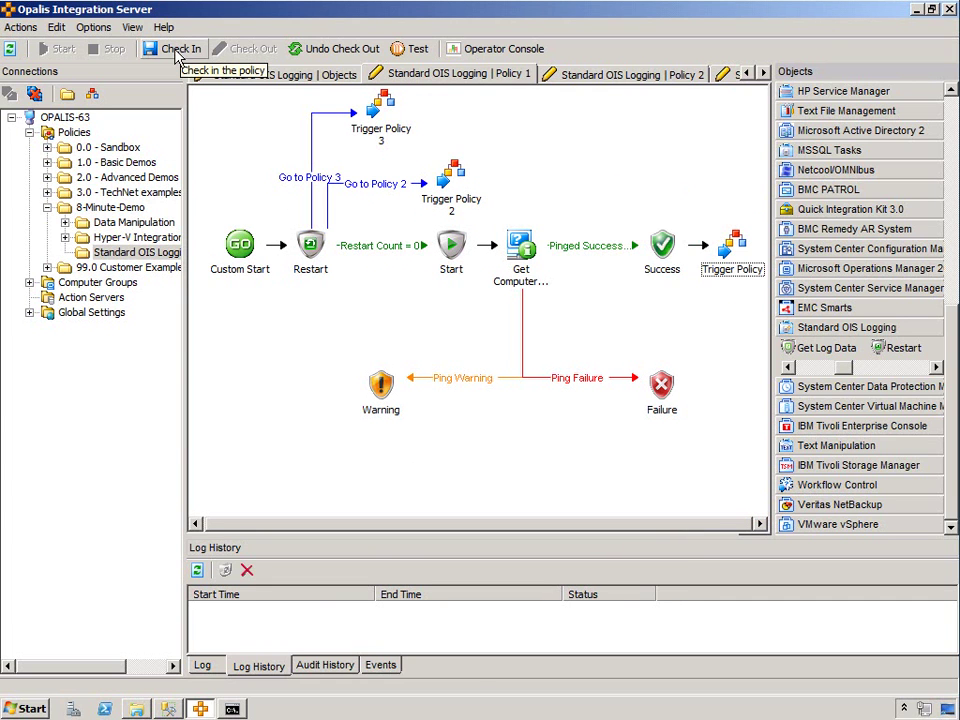
- Check in Policy 1 and open it in the Policy Testing Console
left_click(183, 52)
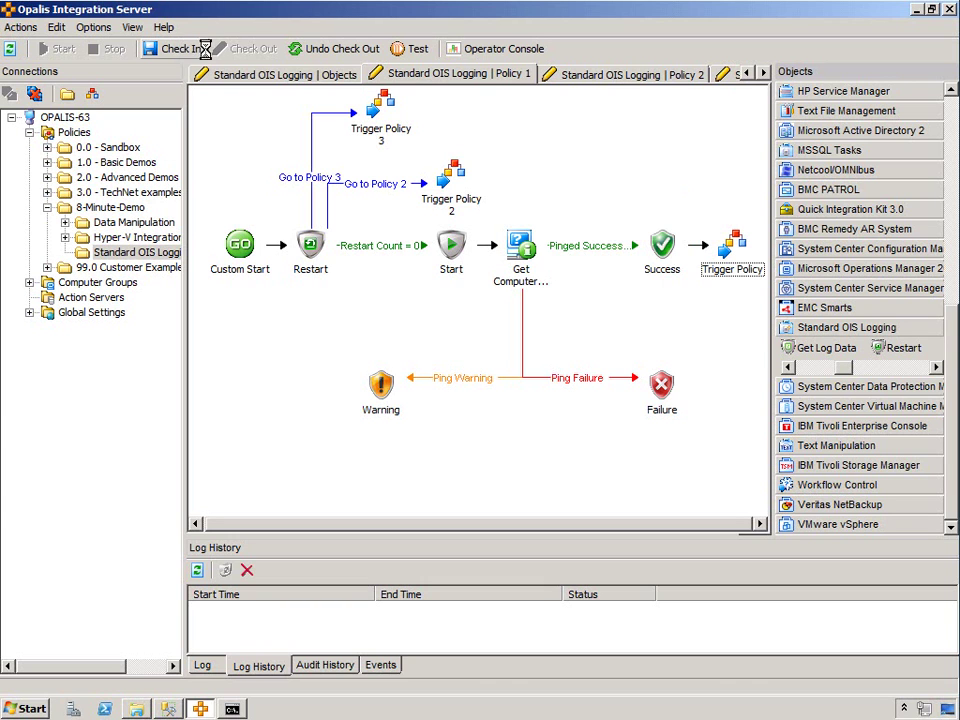
left_click(411, 50)
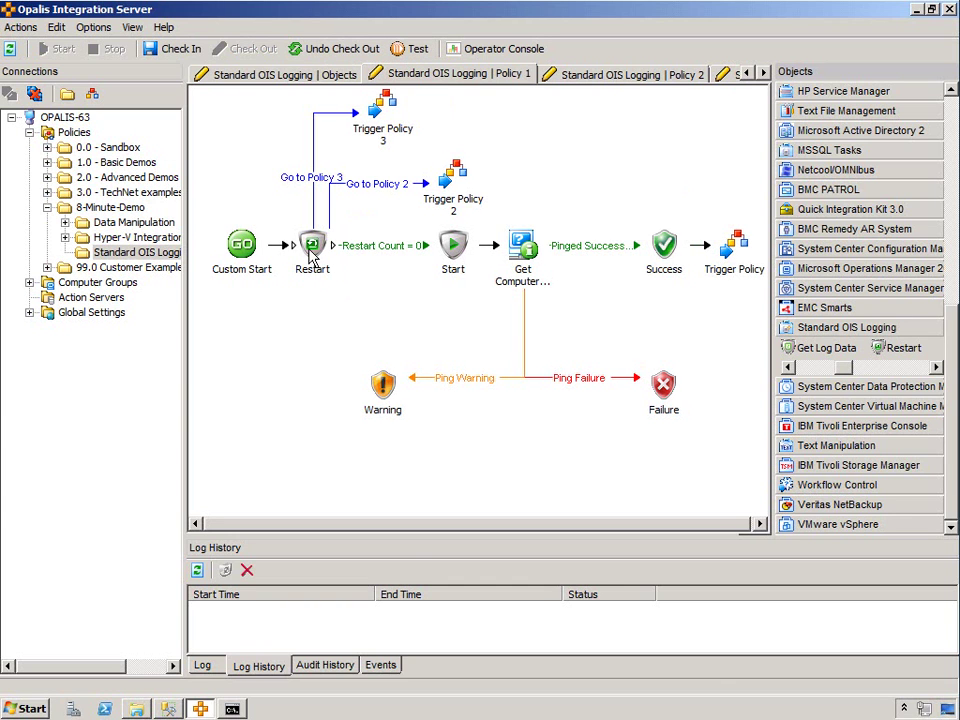
left_click(414, 49)
- Step the Policy 1 test through Custom Start and Restart, and enlarge the workflow view to inspect the branch taken
left_click(90, 50)
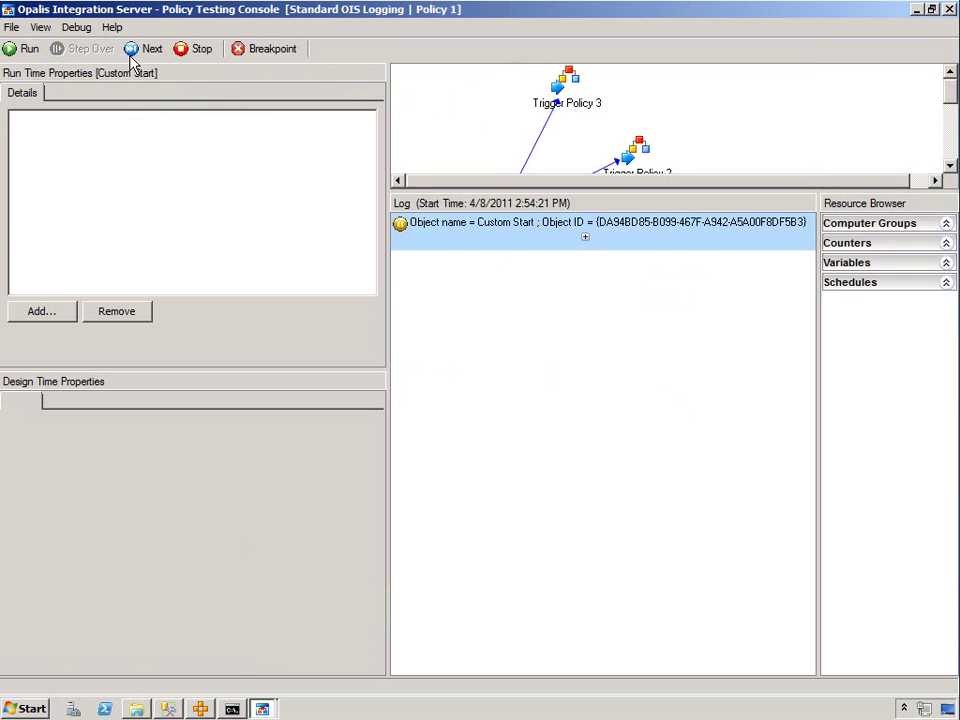
left_click(149, 55)
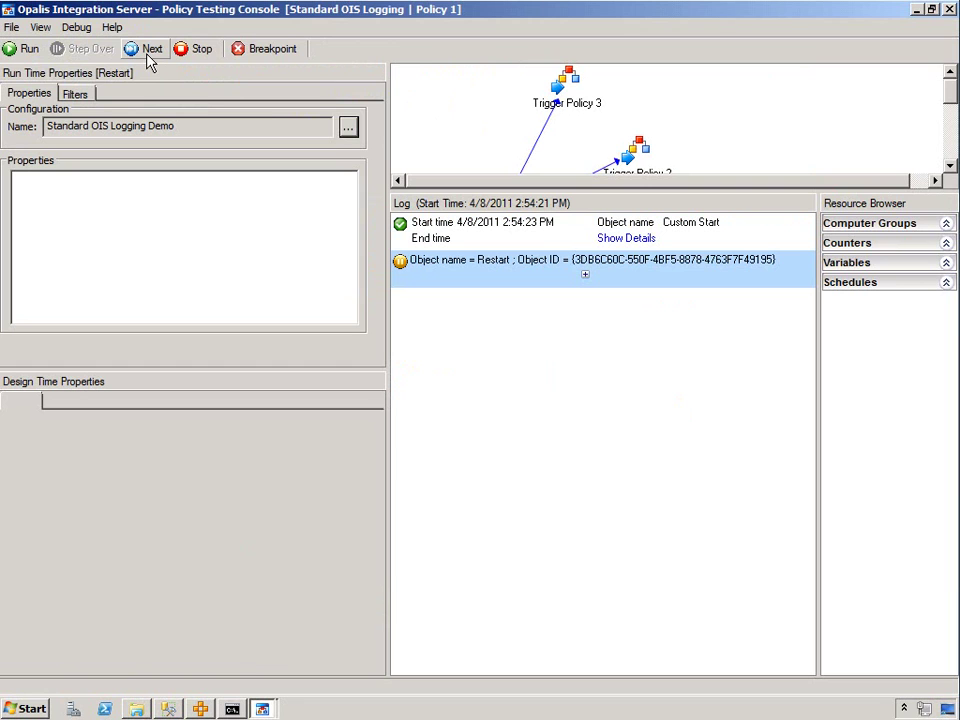
left_click(143, 55)
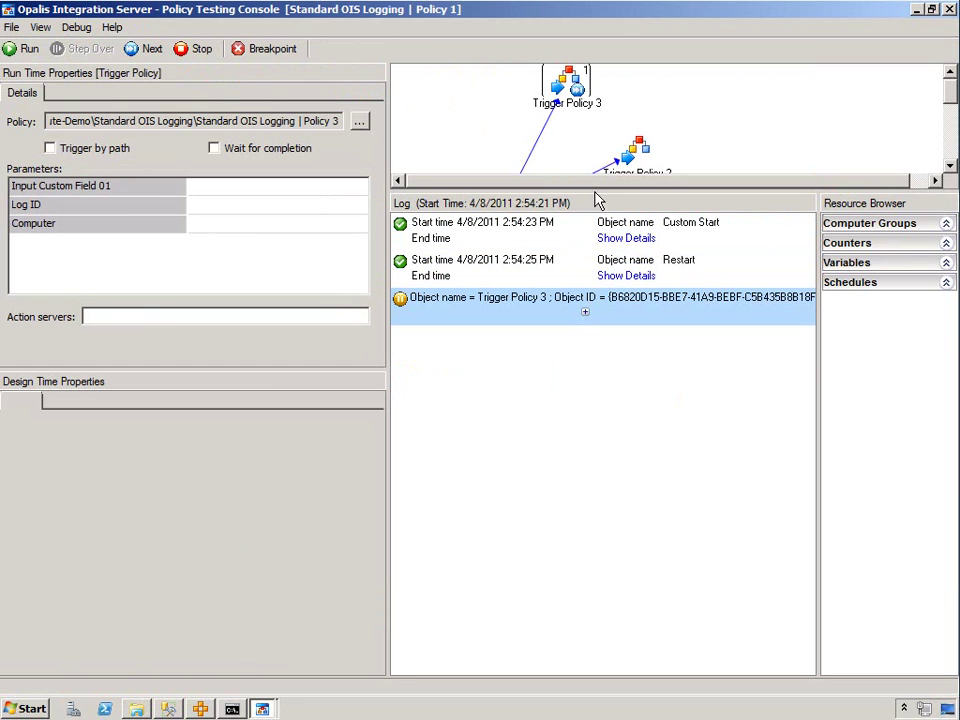
left_click_drag(593, 190, 588, 322)
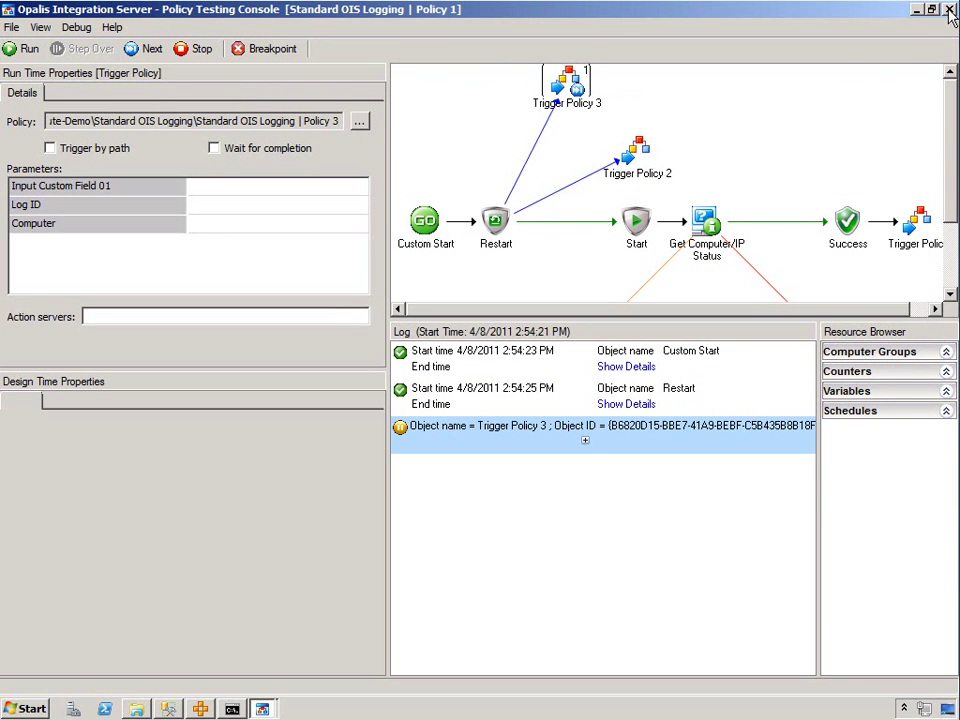
- Back in the policy designer, set Trigger Policy 3's Input Custom Field 01 to Results - Custom_Field_01 from Restart
key("alt+Tab")
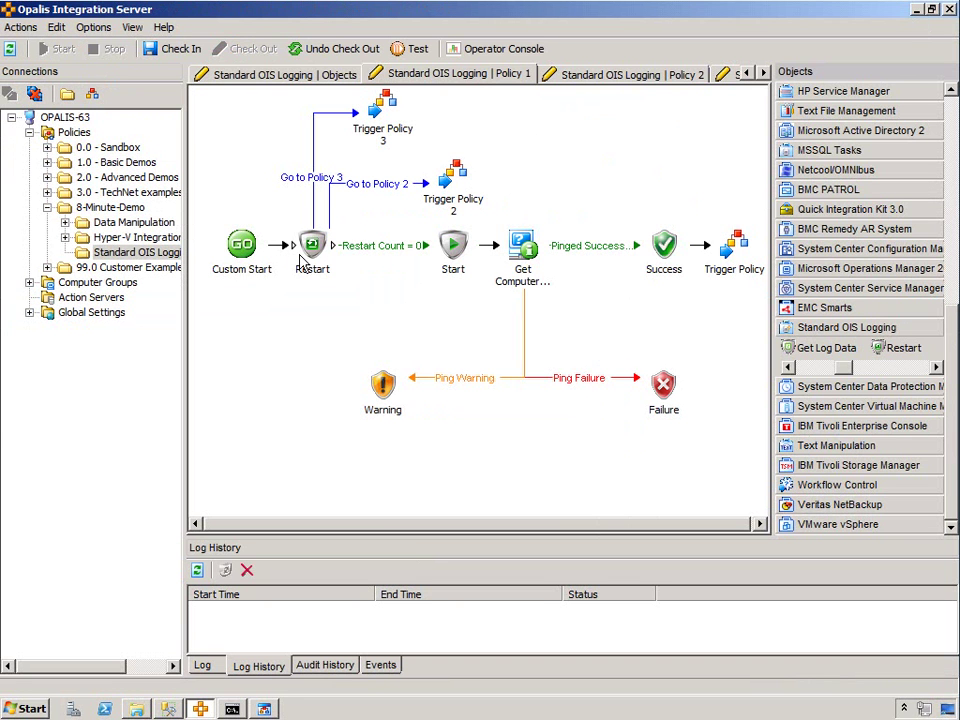
left_click(313, 265)
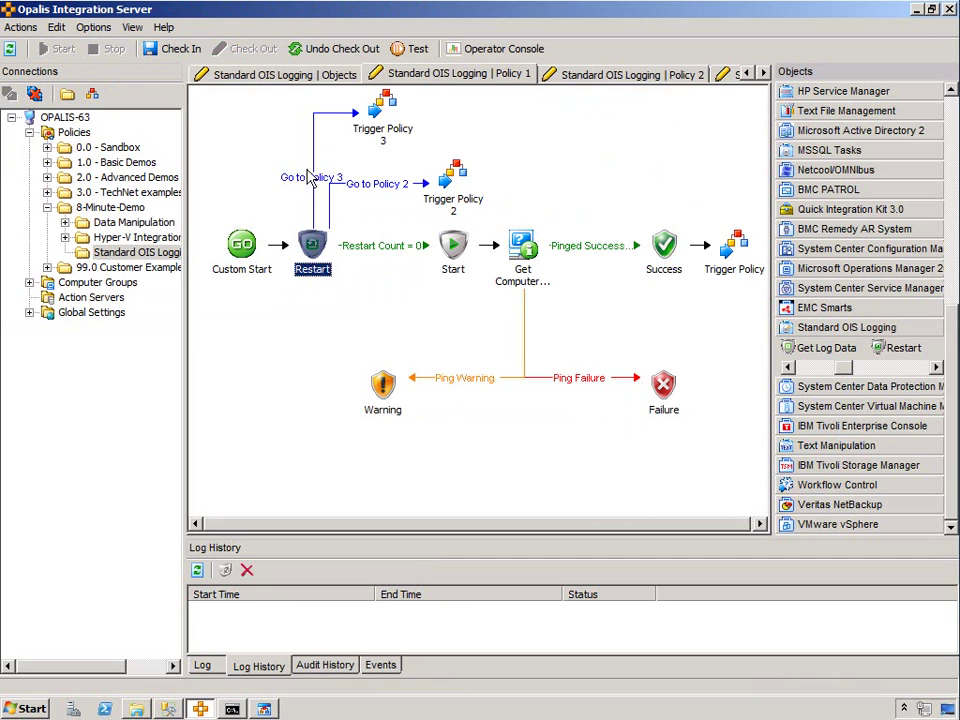
left_click(451, 185)
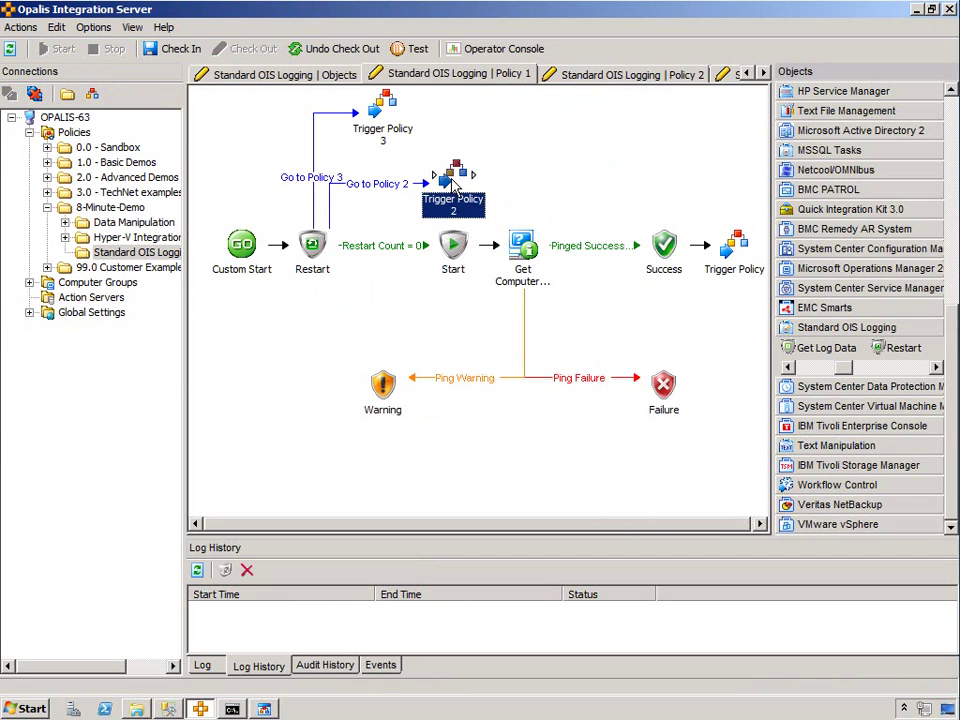
left_click(435, 122)
double_click(391, 110)
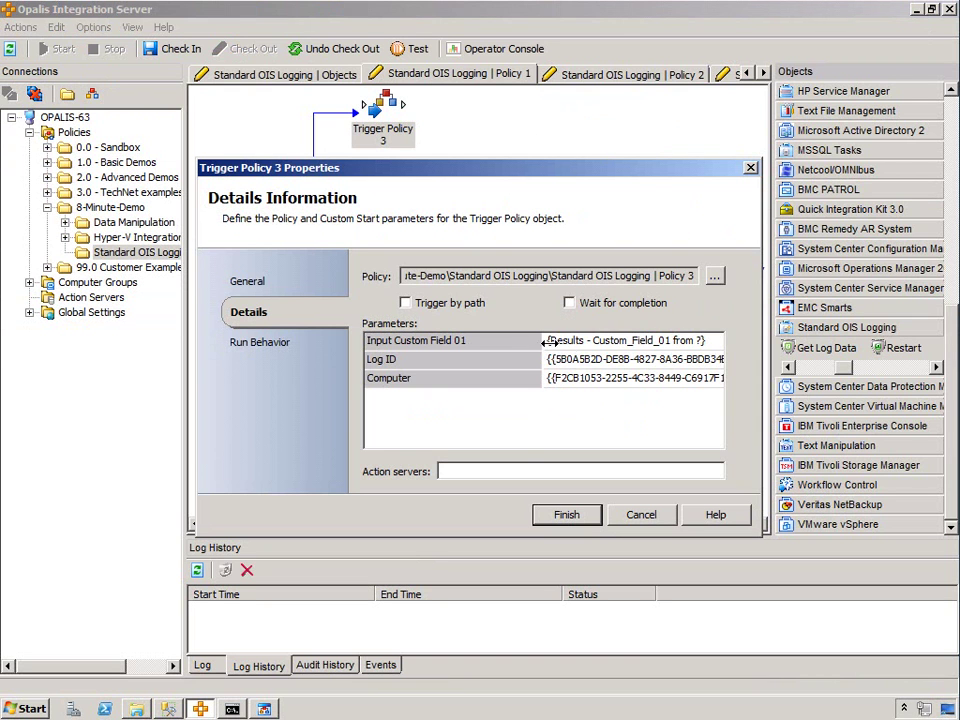
left_click(577, 345)
right_click(577, 345)
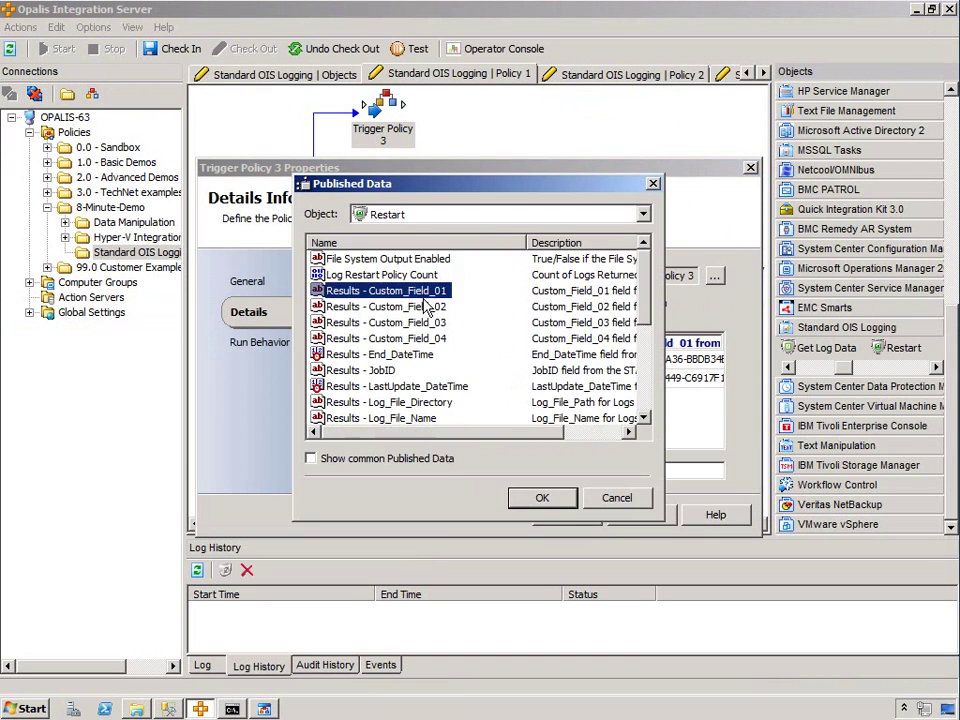
double_click(418, 292)
- Set Trigger Policy 3's Log ID parameter to Results - OISLoggingID from Restart
left_click(575, 363)
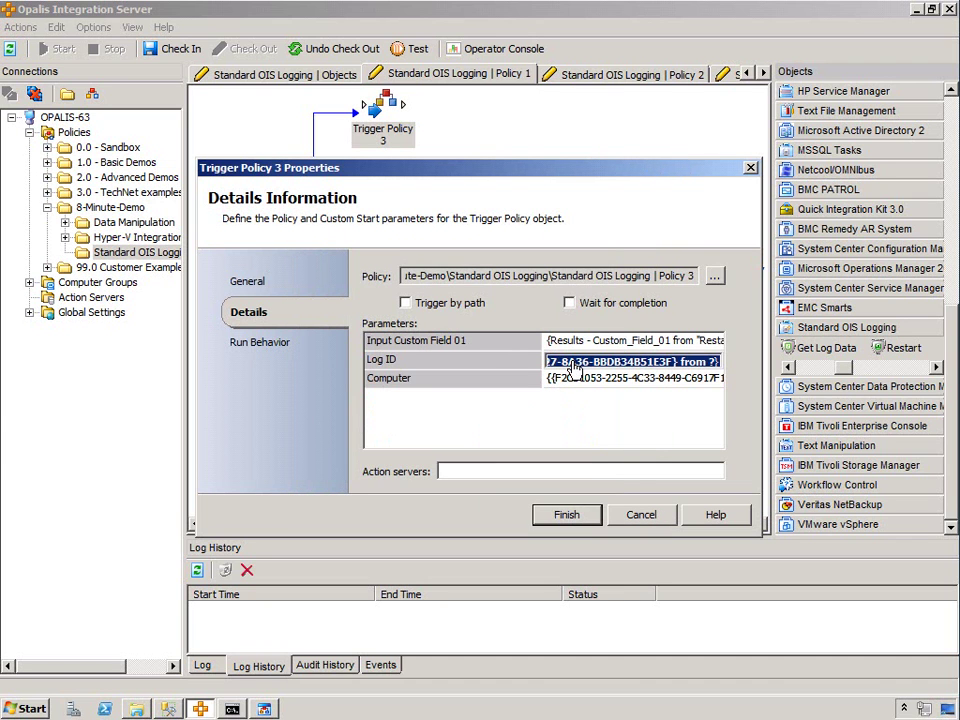
right_click(576, 370)
left_click(611, 491)
right_click(480, 268)
left_click(484, 253)
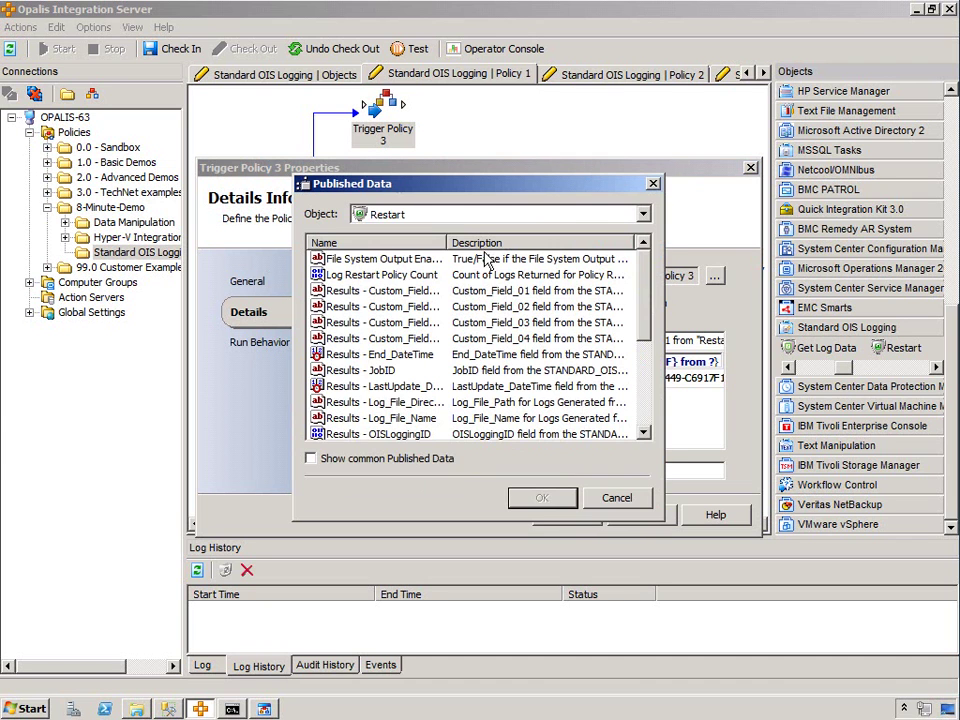
left_click(367, 432)
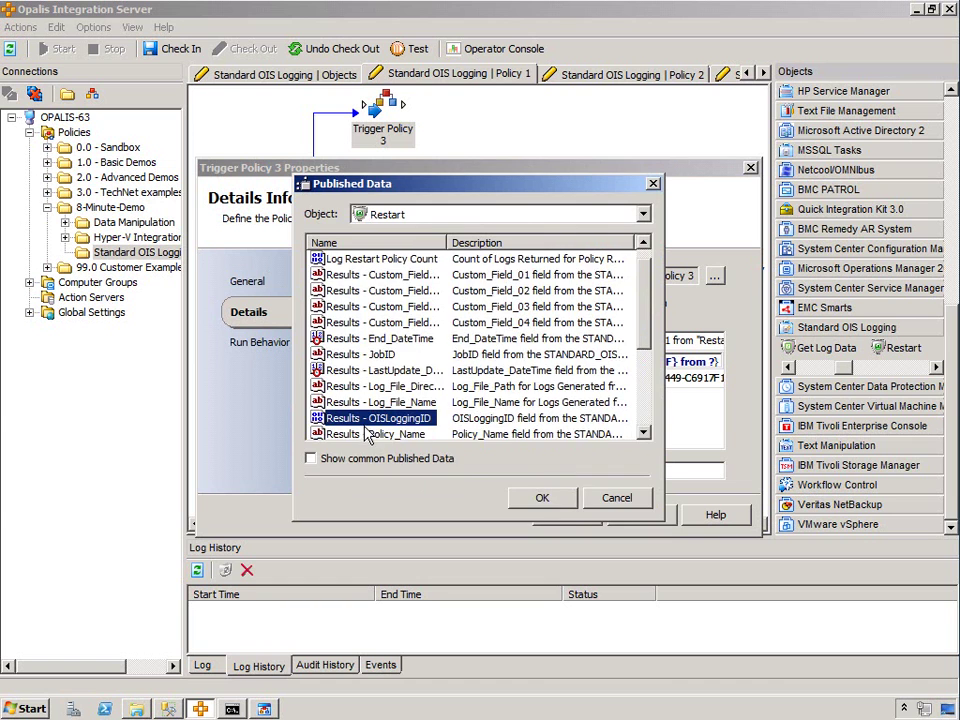
double_click(367, 425)
left_click(510, 437)
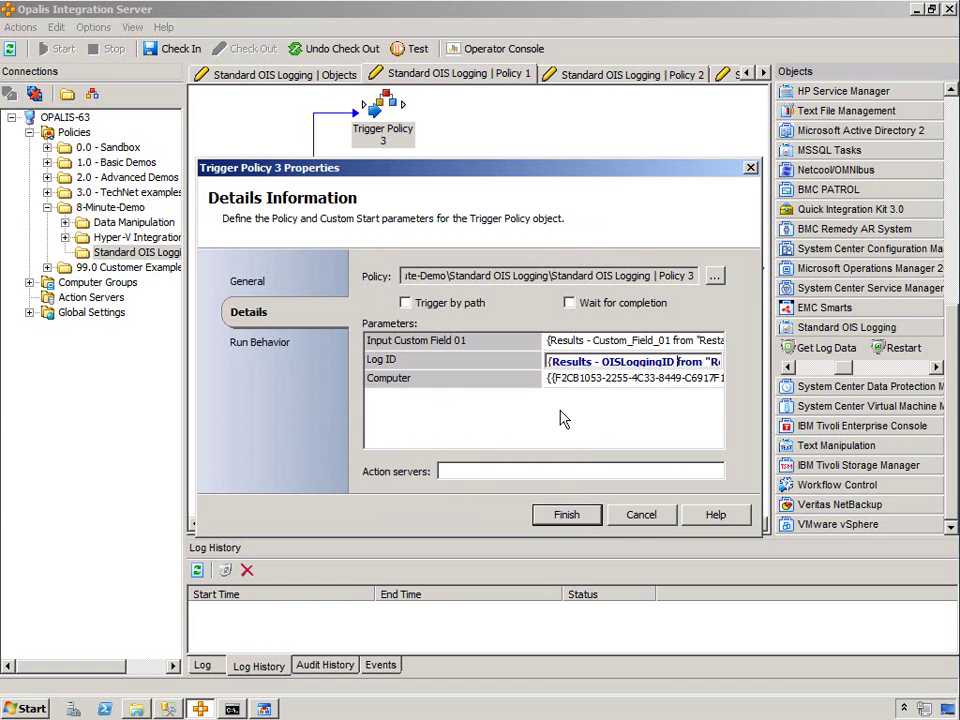
- Examine the logging query's remaining columns in SQL Server Management Studio, and open the Restart published data for Trigger Policy 3's Computer parameter
left_click(582, 381)
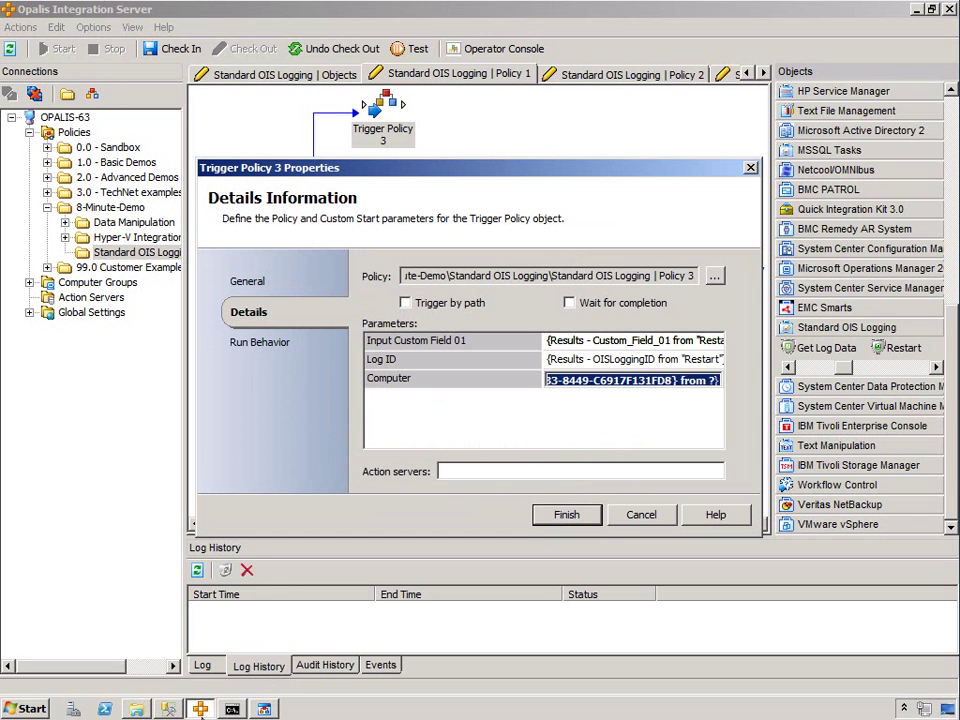
left_click(170, 708)
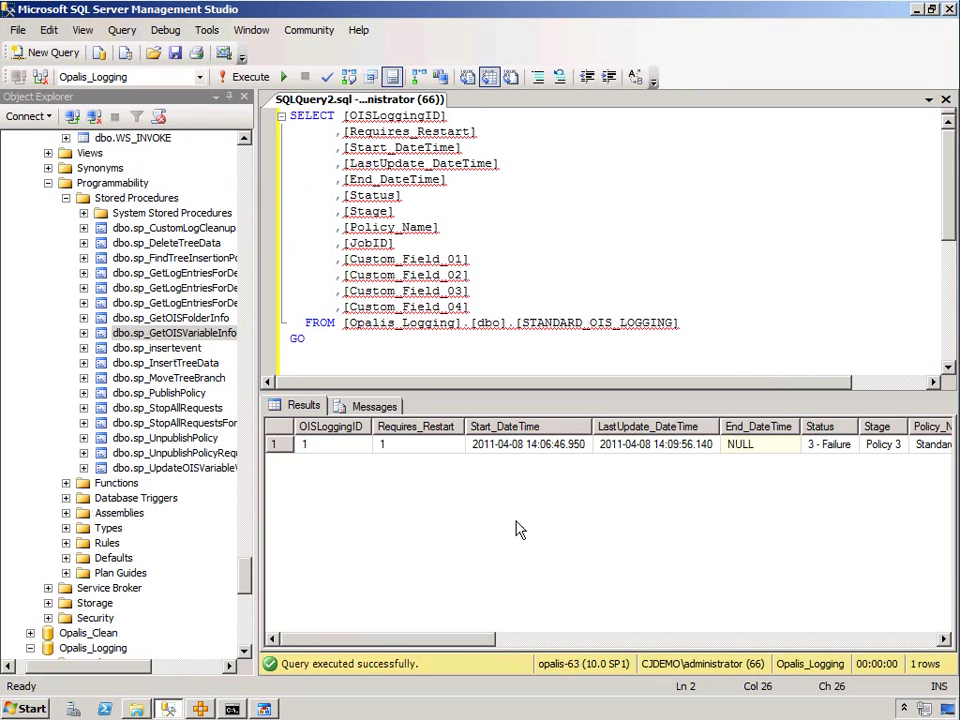
left_click_drag(443, 647, 832, 643)
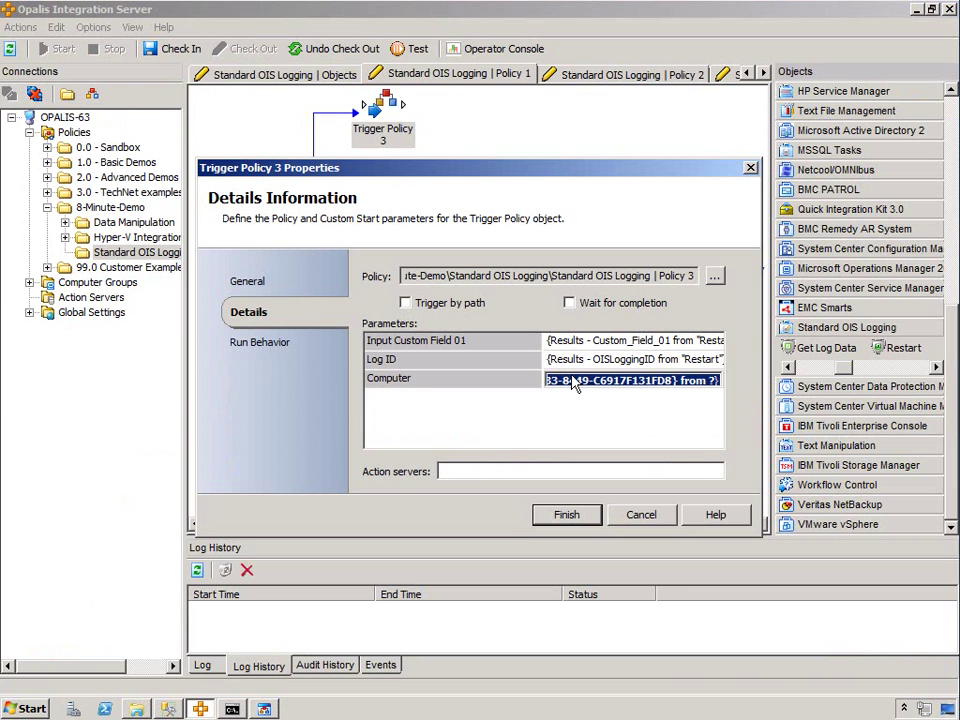
right_click(572, 385)
left_click(600, 388)
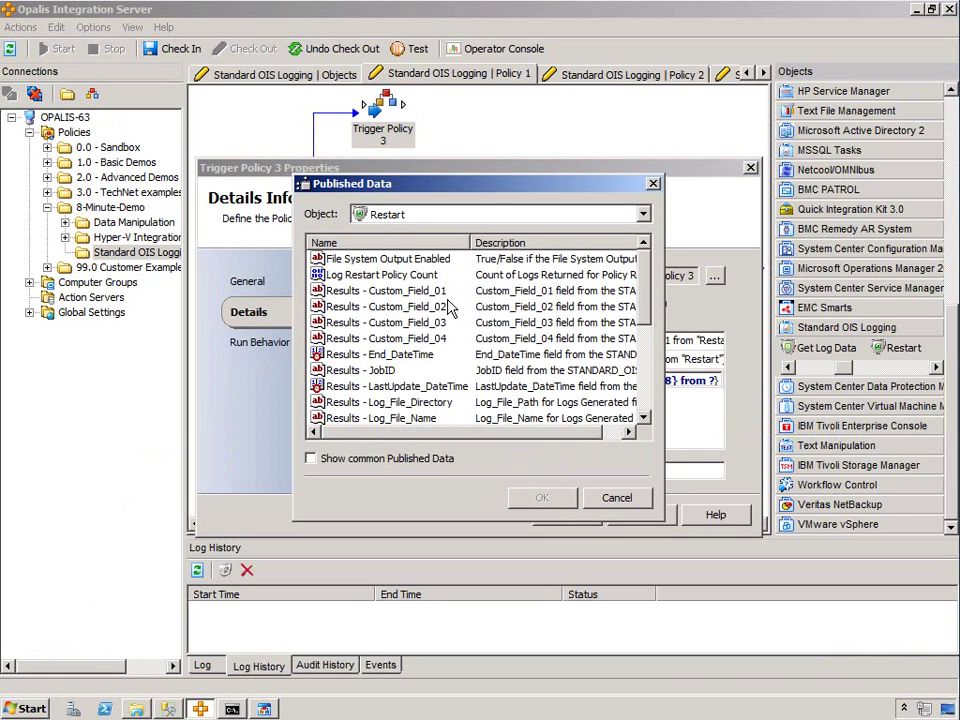